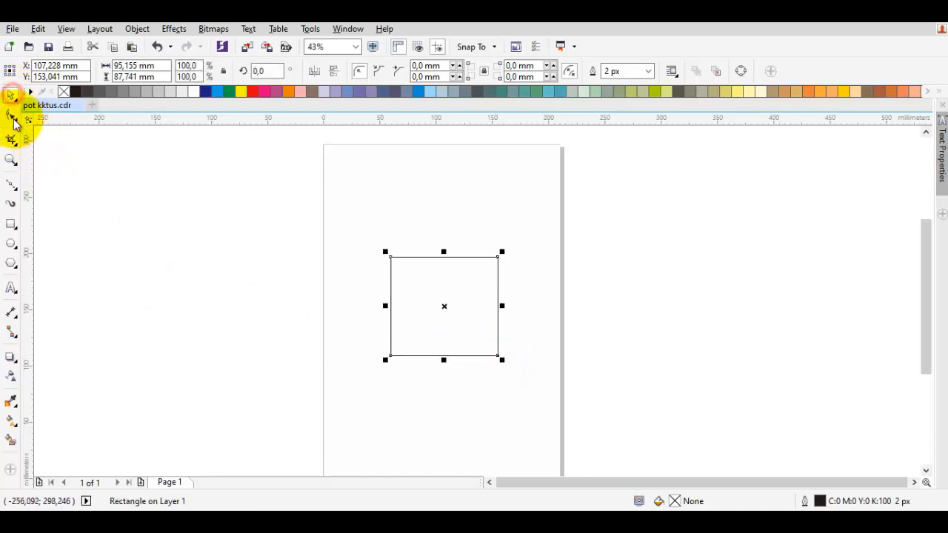
Step: Round all corners of the square on the page to a radius of about 34 mm
{"action": "left_click", "coordinate": [195, 215]}
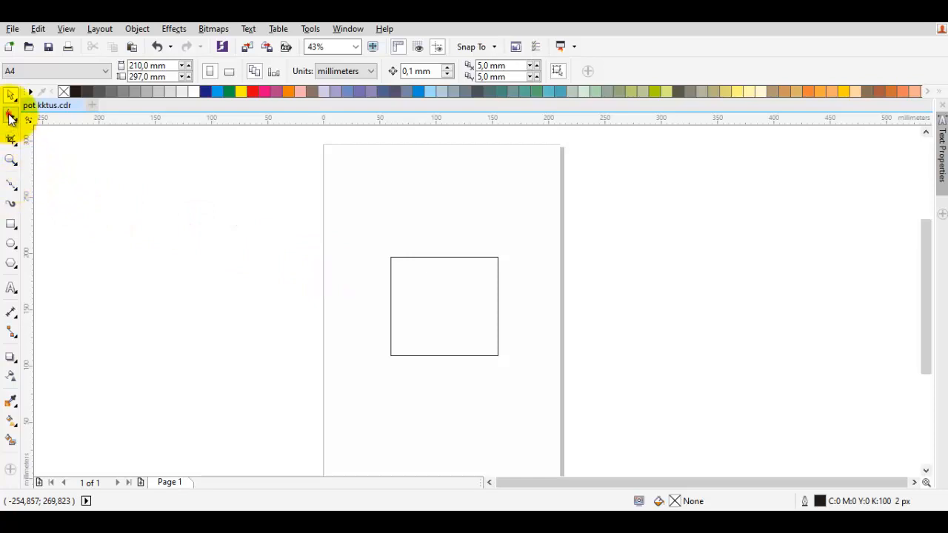
{"action": "left_click", "coordinate": [423, 343]}
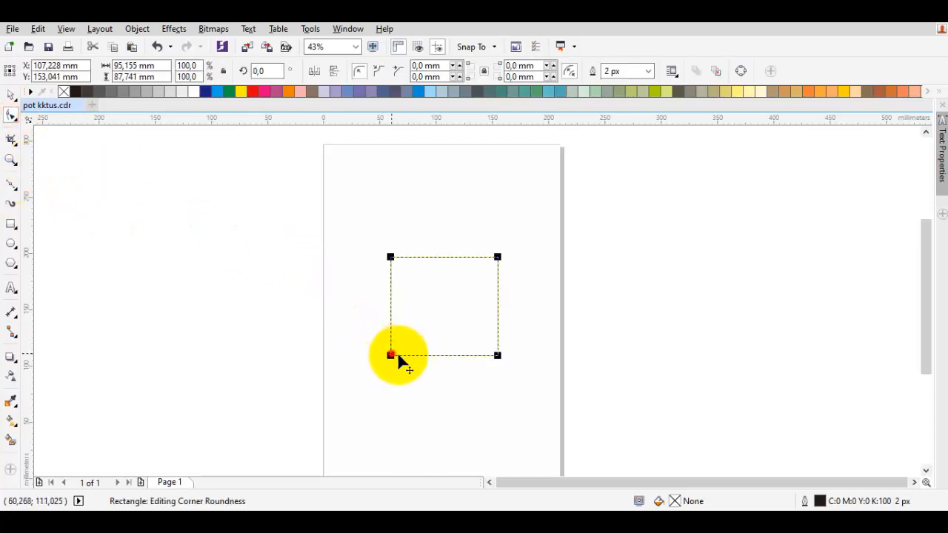
{"action": "mouse_move", "coordinate": [413, 354]}
{"action": "left_mouse_down"}
{"action": "mouse_move", "coordinate": [434, 359]}
{"action": "mouse_move", "coordinate": [424, 362]}
{"action": "left_mouse_up"}
Step: Draw a rectangle about 95 by 49 mm above the shape's midline, rounding its corners about 8.65 mm and the first shape's about 38.5 mm
{"action": "left_click", "coordinate": [16, 223]}
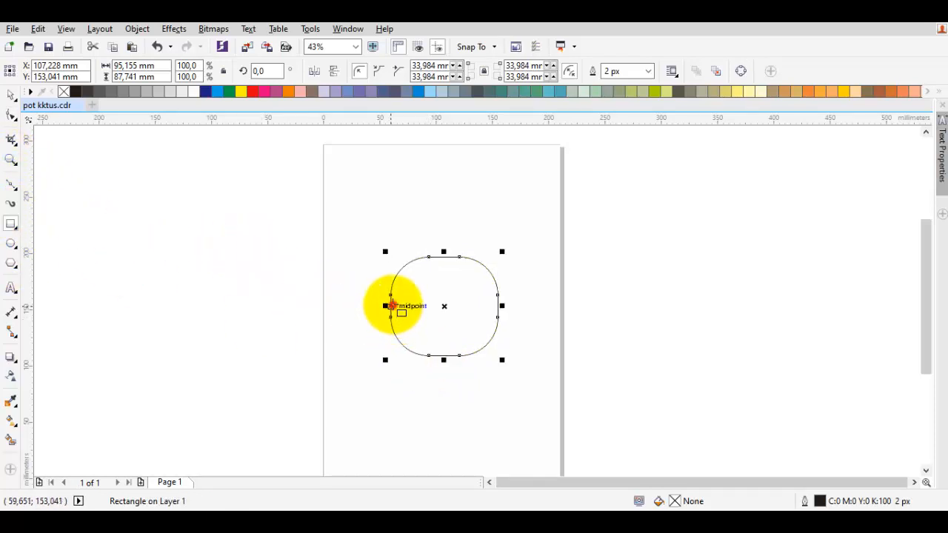
{"action": "left_click_drag", "start_coordinate": [391, 306], "coordinate": [439, 246]}
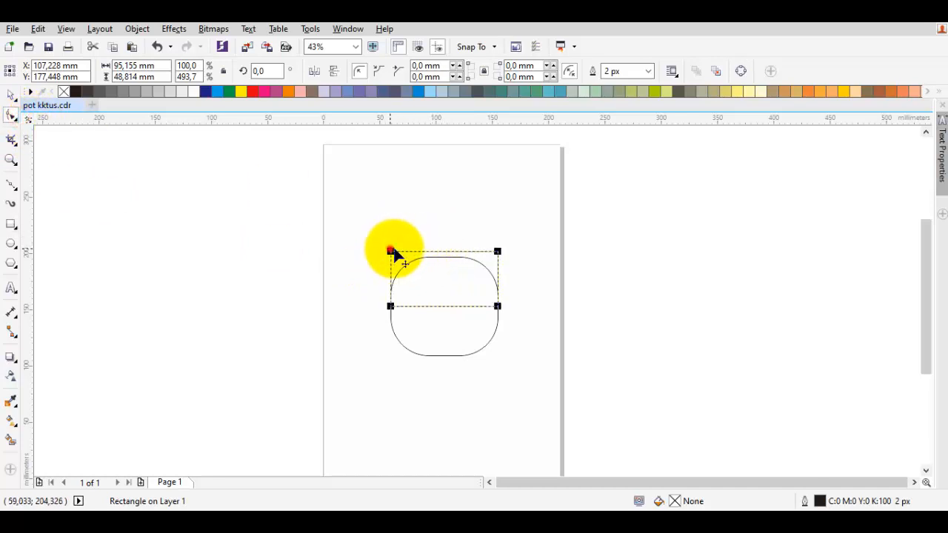
{"action": "left_click_drag", "start_coordinate": [393, 251], "coordinate": [14, 130]}
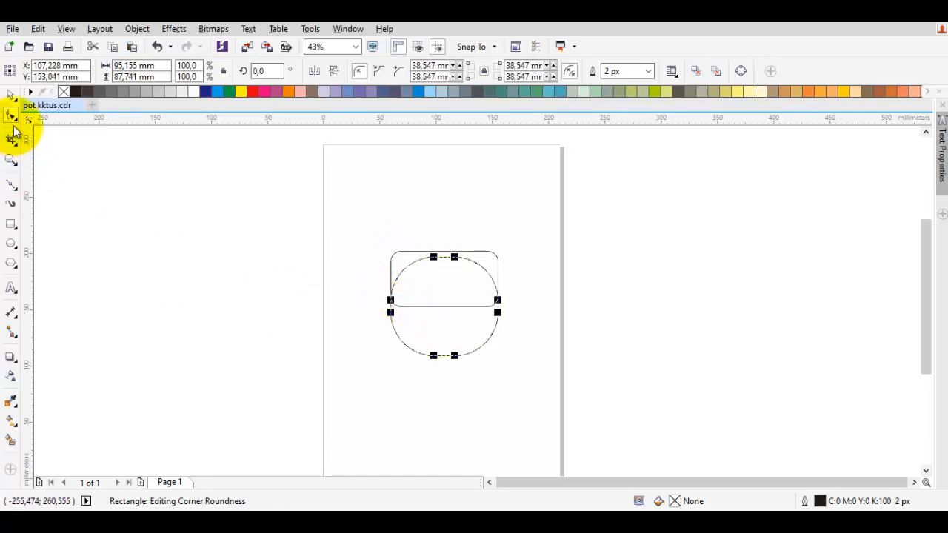
Step: Move the upper rounded rectangle straight down about 4 mm to bring its top edge close to the lower shape's top
{"action": "scroll", "coordinate": [411, 276], "scroll_direction": "up", "scroll_amount": 2}
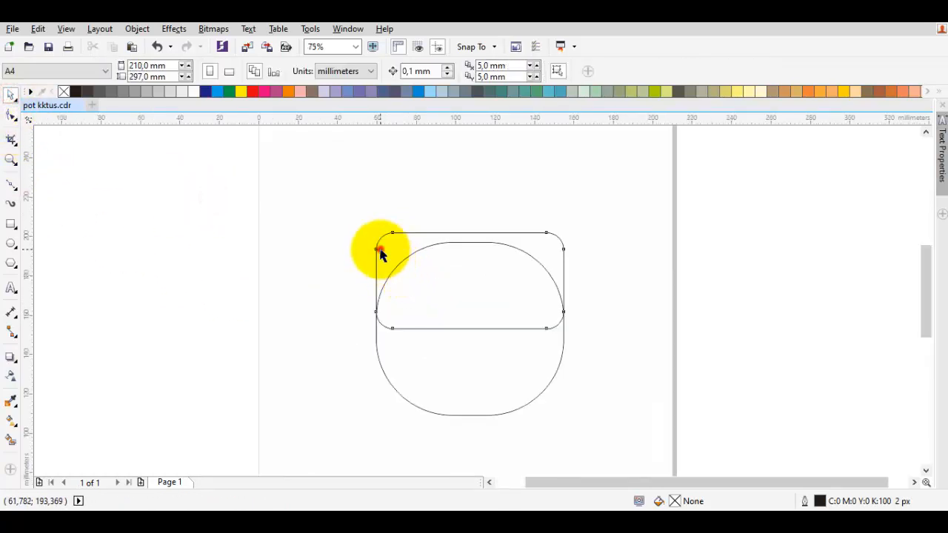
{"action": "left_click", "coordinate": [380, 251]}
{"action": "left_click_drag", "start_coordinate": [332, 214], "coordinate": [642, 374]}
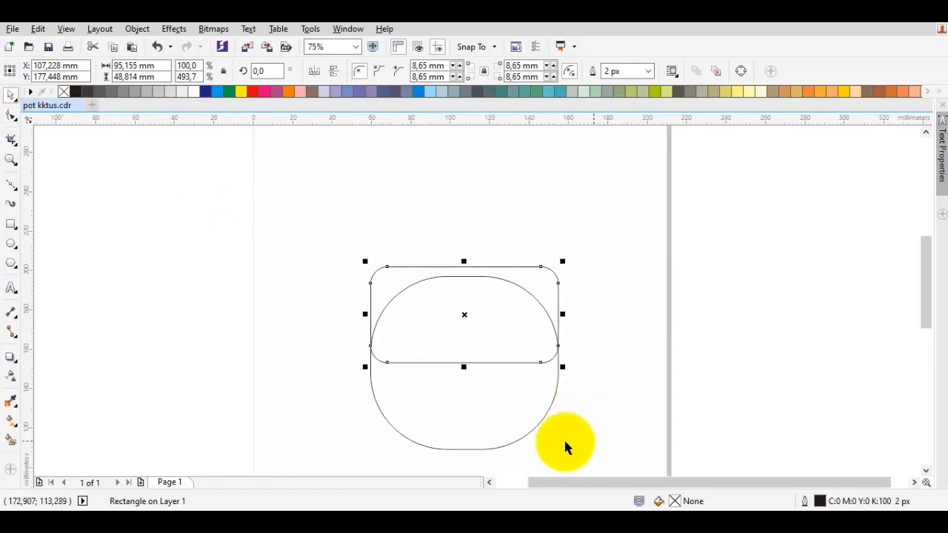
{"action": "scroll", "coordinate": [514, 349], "scroll_direction": "up", "scroll_amount": 2}
{"action": "left_click_drag", "start_coordinate": [544, 356], "coordinate": [550, 374]}
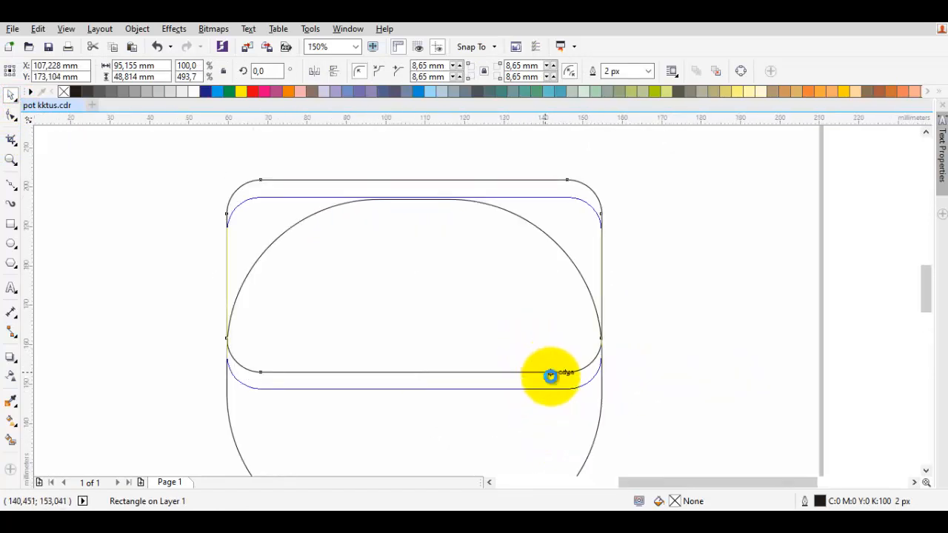
{"action": "left_click", "coordinate": [569, 425], "text": "shift"}
{"action": "scroll", "coordinate": [506, 325], "scroll_direction": "down", "scroll_amount": 1}
{"action": "left_click", "coordinate": [625, 325]}
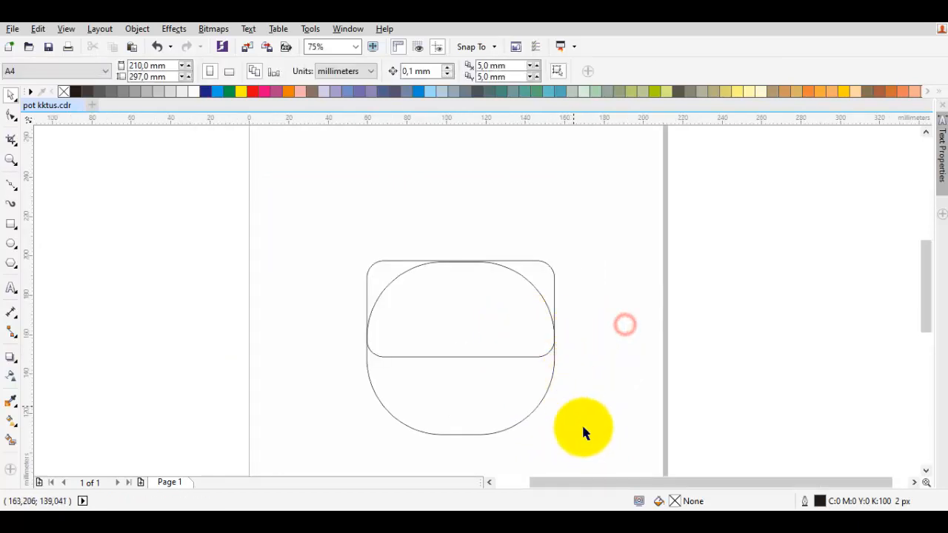
Step: Stretch the upper rounded rectangle upward to a height of about 62.7 mm
{"action": "left_click_drag", "start_coordinate": [629, 410], "coordinate": [695, 357]}
{"action": "left_click", "coordinate": [556, 367]}
{"action": "left_click", "coordinate": [704, 299]}
{"action": "left_click", "coordinate": [558, 239]}
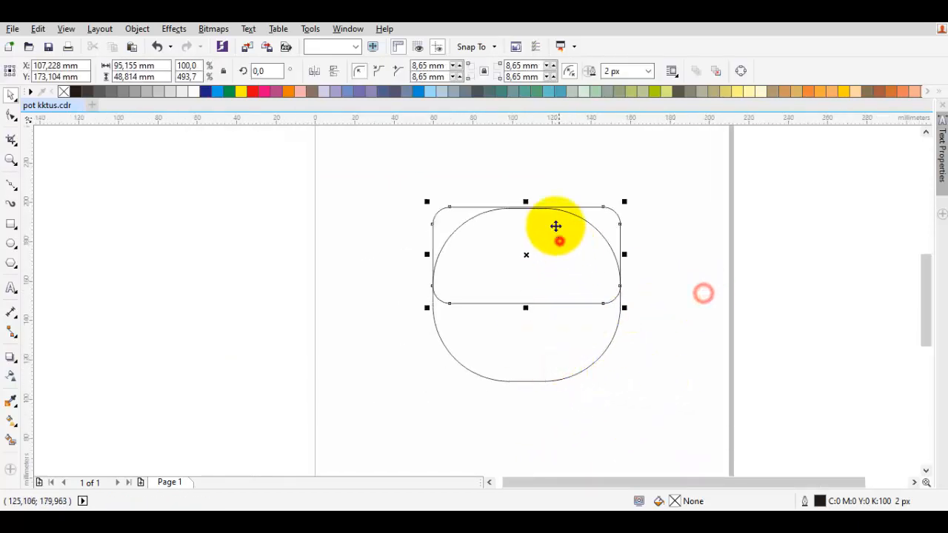
{"action": "left_click_drag", "start_coordinate": [525, 203], "coordinate": [523, 176]}
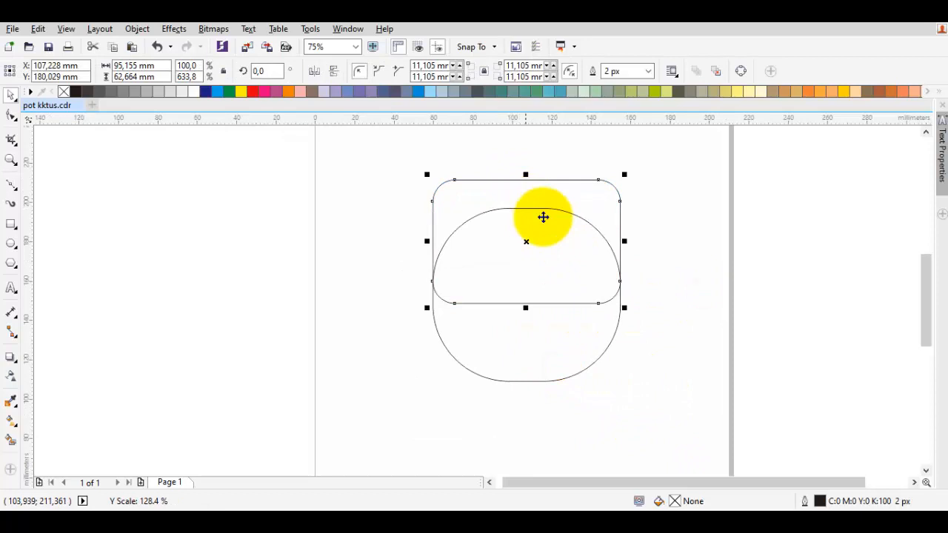
Step: Increase the corner rounding of the lower shape slightly with the Shape tool
{"action": "left_click", "coordinate": [647, 287]}
{"action": "left_click", "coordinate": [600, 327]}
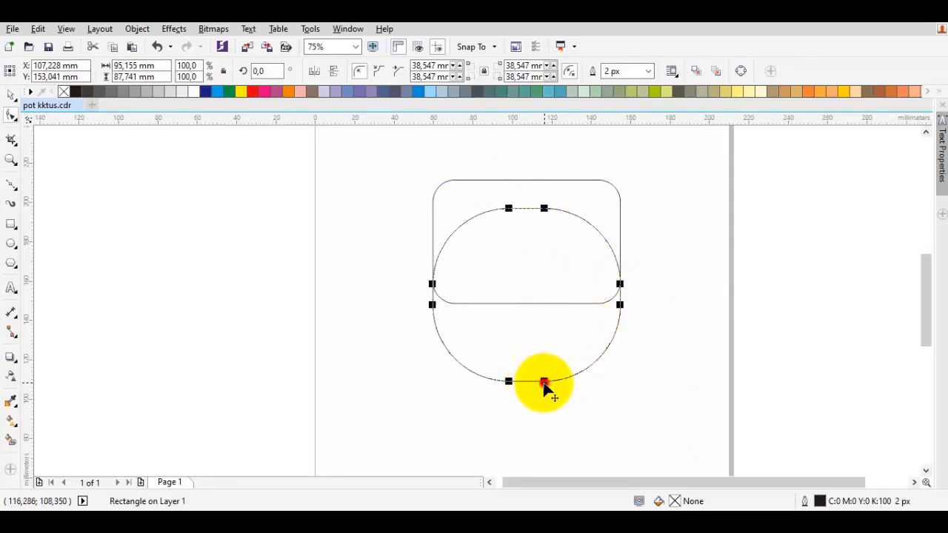
{"action": "left_click_drag", "start_coordinate": [544, 383], "coordinate": [541, 382]}
{"action": "left_click", "coordinate": [639, 386]}
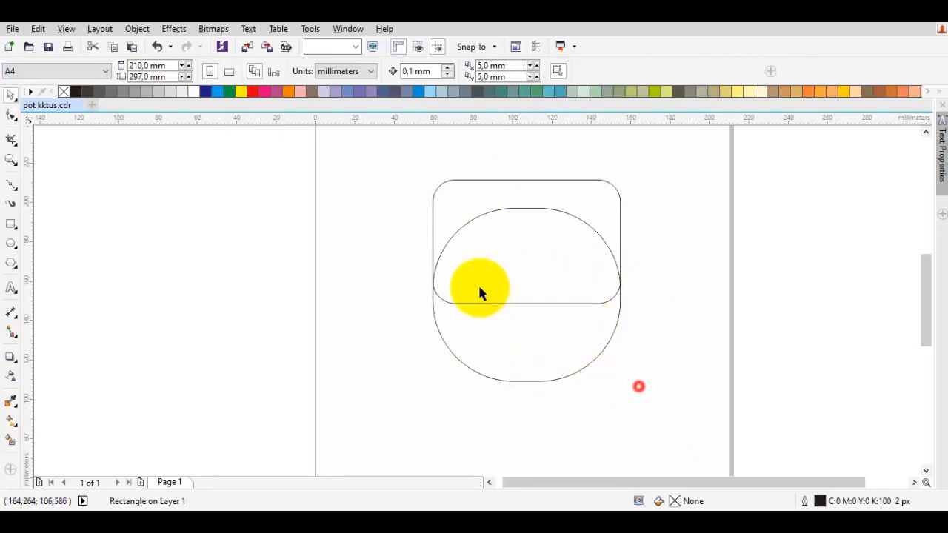
Step: Extend the bottom edge of the upper rounded rectangle downward to make it about 69.5 mm high
{"action": "scroll", "coordinate": [444, 270], "scroll_direction": "up", "scroll_amount": 2}
{"action": "left_click", "coordinate": [575, 316]}
{"action": "scroll", "coordinate": [578, 320], "scroll_direction": "down", "scroll_amount": 1}
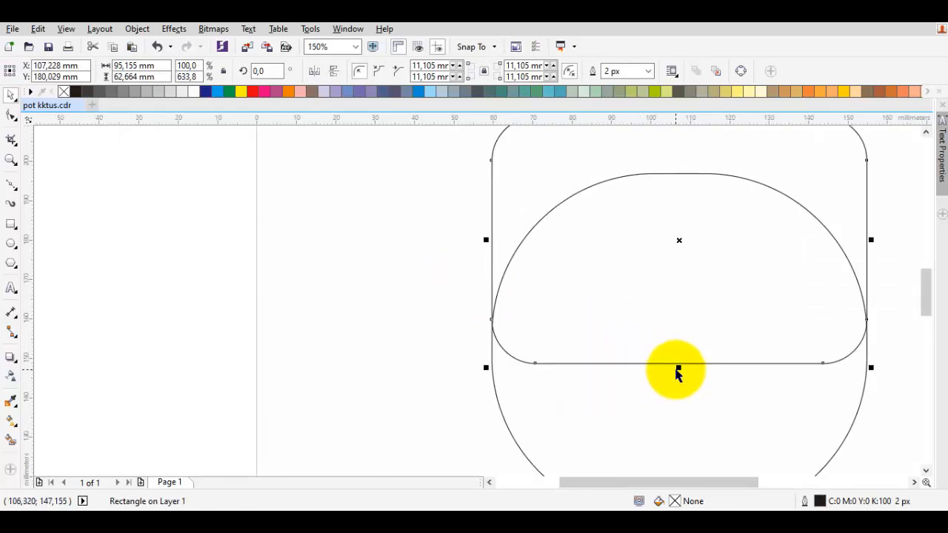
{"action": "left_click_drag", "start_coordinate": [678, 368], "coordinate": [677, 391]}
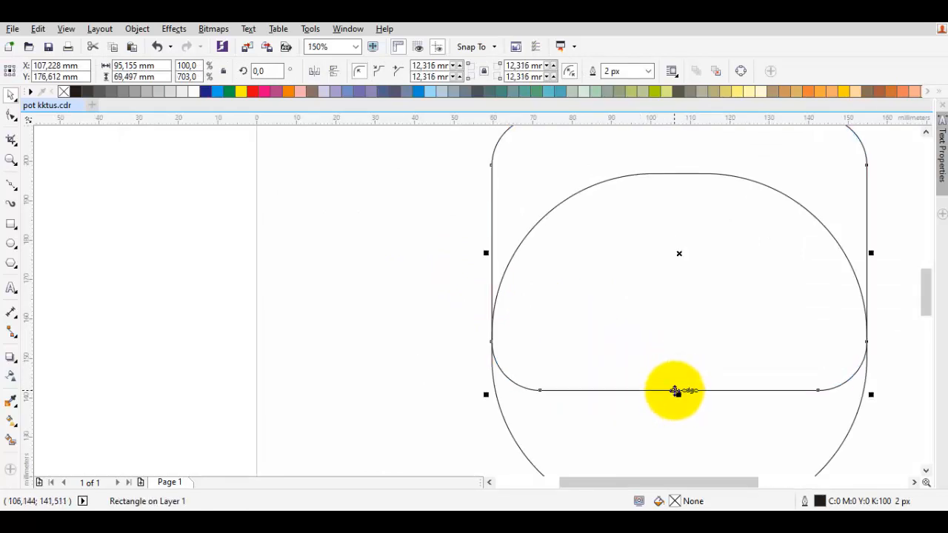
Step: Select both overlapping shapes and weld them into a single pot outline
{"action": "scroll", "coordinate": [676, 391], "scroll_direction": "down", "scroll_amount": 2}
{"action": "left_click", "coordinate": [766, 425]}
{"action": "left_click_drag", "start_coordinate": [755, 423], "coordinate": [522, 247]}
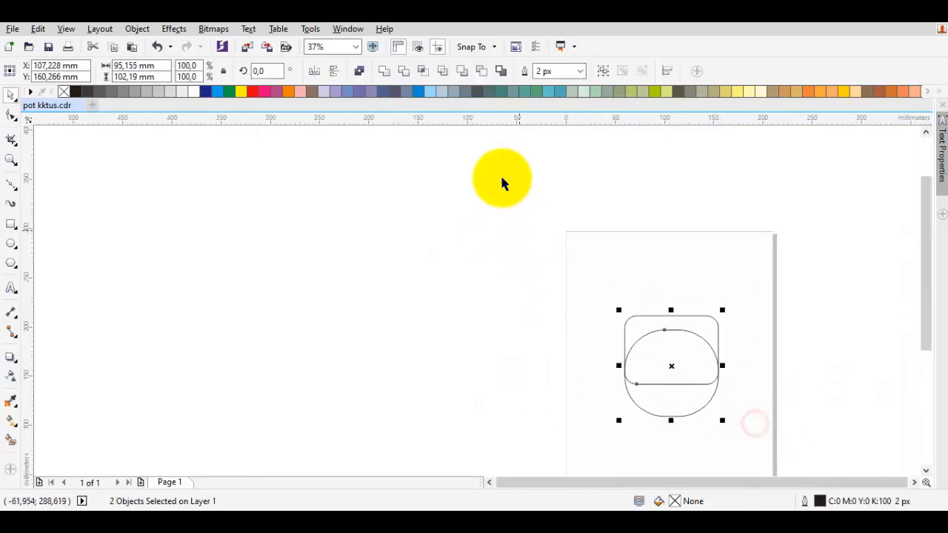
{"action": "left_click", "coordinate": [383, 71]}
{"action": "left_click", "coordinate": [521, 292]}
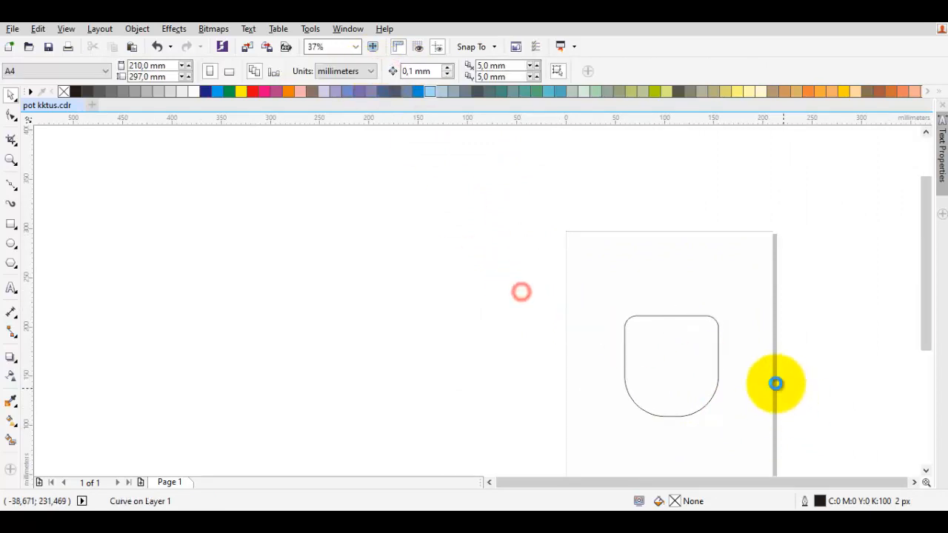
Step: Set the outline width of the welded pot shape to 20 px
{"action": "scroll", "coordinate": [747, 385], "scroll_direction": "up", "scroll_amount": 2}
{"action": "left_click", "coordinate": [650, 323]}
{"action": "left_click_drag", "start_coordinate": [650, 323], "coordinate": [624, 278]}
{"action": "left_click", "coordinate": [440, 72]}
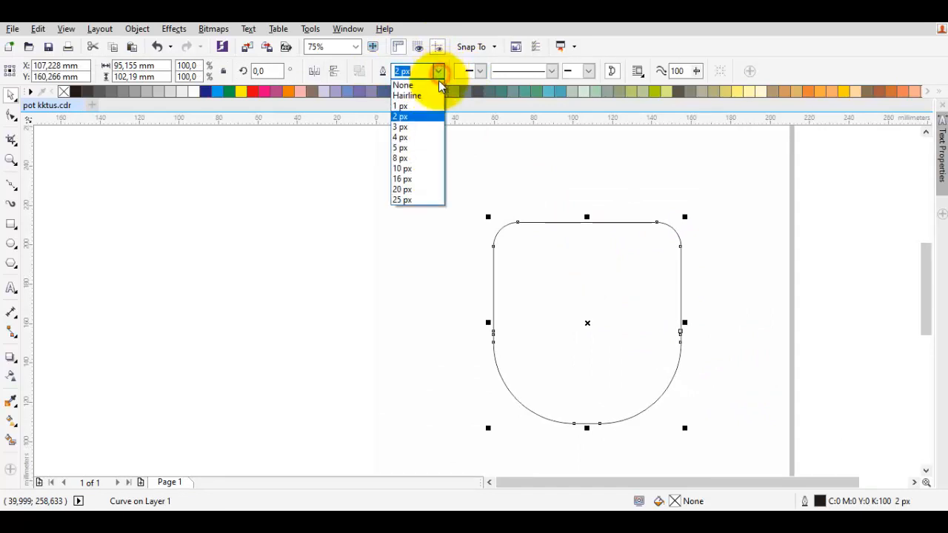
{"action": "left_click", "coordinate": [415, 186]}
{"action": "left_click", "coordinate": [561, 244]}
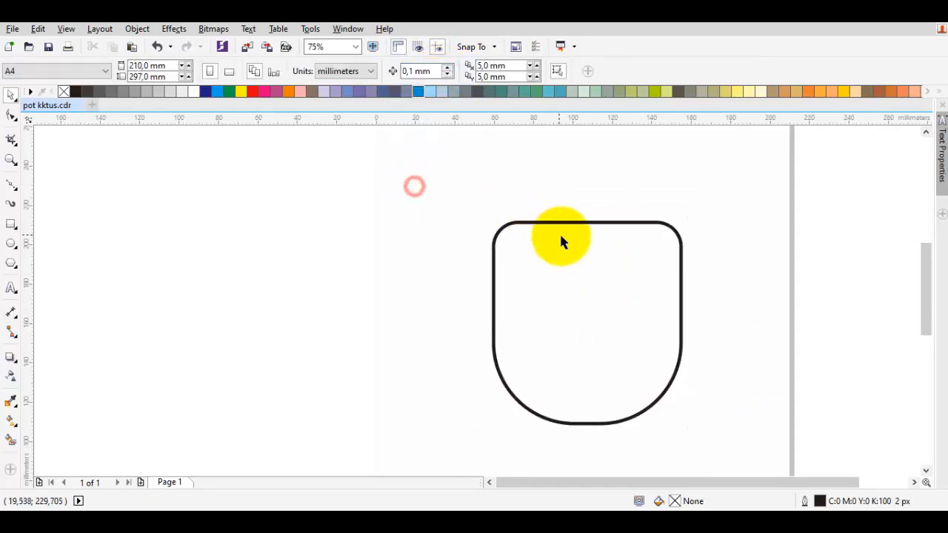
Step: Scale the outlined pot shape down proportionally to about 17.7 by 19 mm
{"action": "scroll", "coordinate": [561, 238], "scroll_direction": "down", "scroll_amount": 2}
{"action": "left_click", "coordinate": [567, 239]}
{"action": "left_click_drag", "start_coordinate": [626, 224], "coordinate": [544, 294]}
{"action": "left_click_drag", "start_coordinate": [534, 328], "coordinate": [567, 257]}
{"action": "scroll", "coordinate": [567, 255], "scroll_direction": "up", "scroll_amount": 1}
{"action": "scroll", "coordinate": [567, 254], "scroll_direction": "up", "scroll_amount": 3}
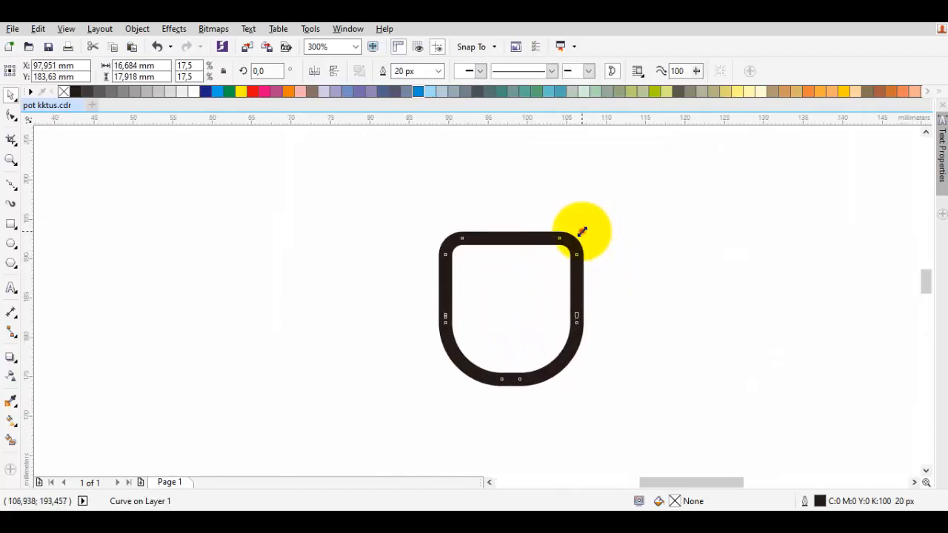
{"action": "left_click", "coordinate": [600, 231]}
{"action": "scroll", "coordinate": [527, 287], "scroll_direction": "down", "scroll_amount": 1}
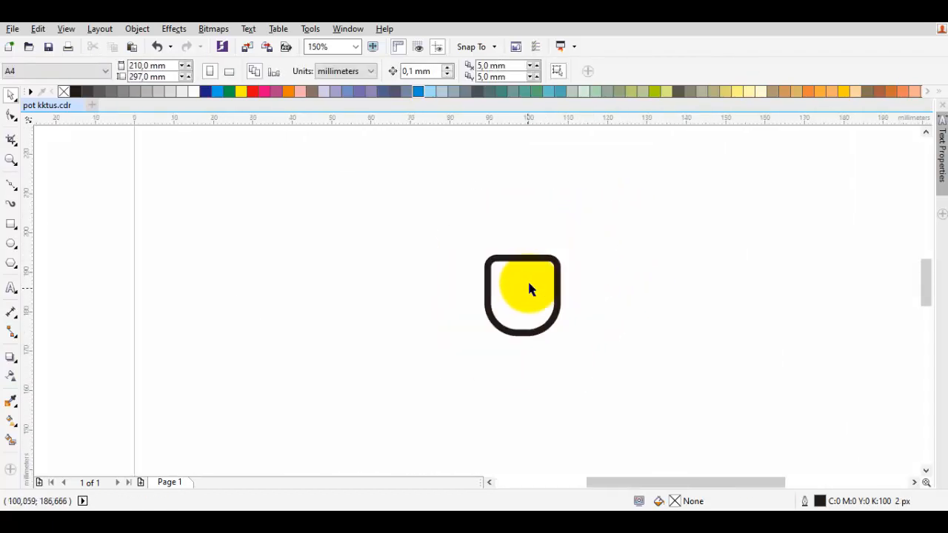
{"action": "scroll", "coordinate": [455, 312], "scroll_direction": "left", "scroll_amount": 2}
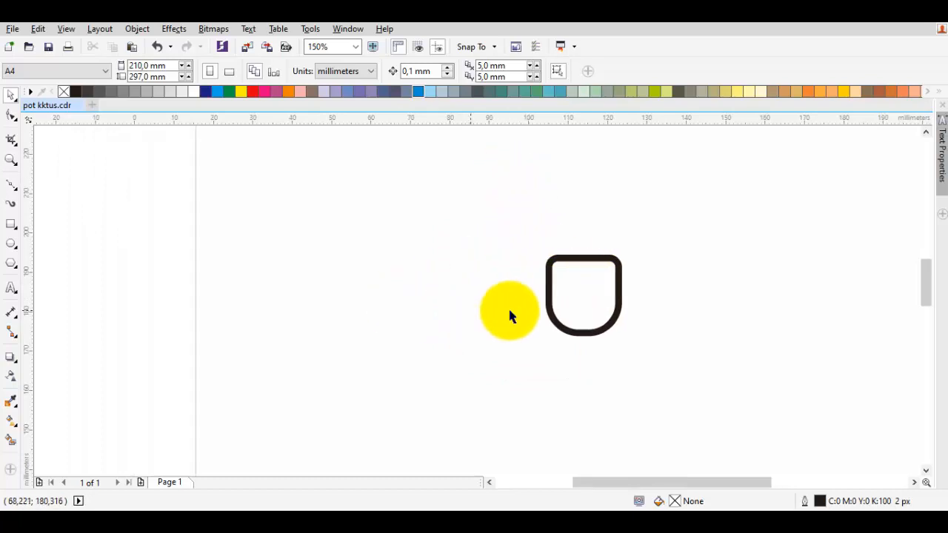
{"action": "left_click", "coordinate": [622, 281]}
{"action": "scroll", "coordinate": [572, 285], "scroll_direction": "up", "scroll_amount": 1}
{"action": "left_click_drag", "start_coordinate": [544, 260], "coordinate": [491, 279]}
Step: Draw a rim rectangle about 22 by 5.2 mm centred over the top edge of the pot
{"action": "left_click", "coordinate": [11, 226]}
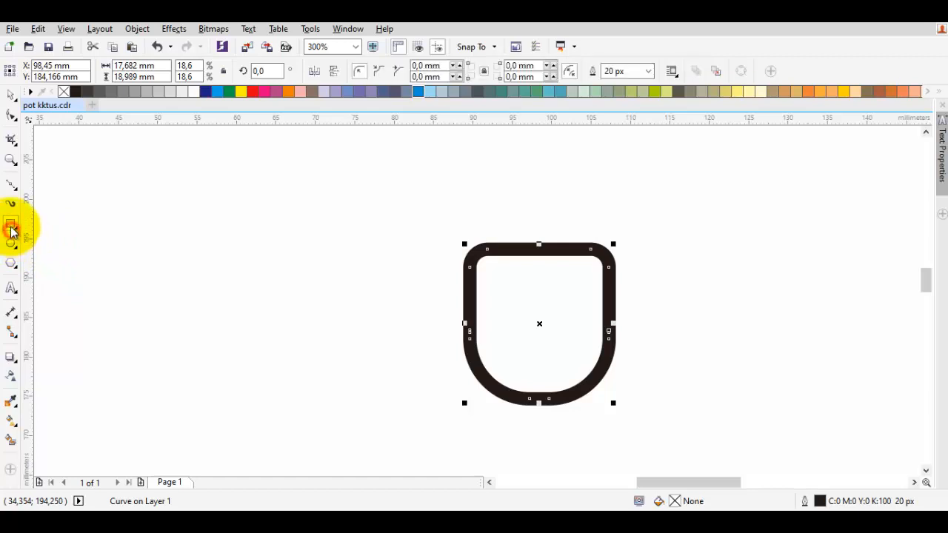
{"action": "left_click_drag", "start_coordinate": [538, 247], "coordinate": [626, 270]}
{"action": "key", "text": "space"}
{"action": "scroll", "coordinate": [576, 250], "scroll_direction": "up", "scroll_amount": 2}
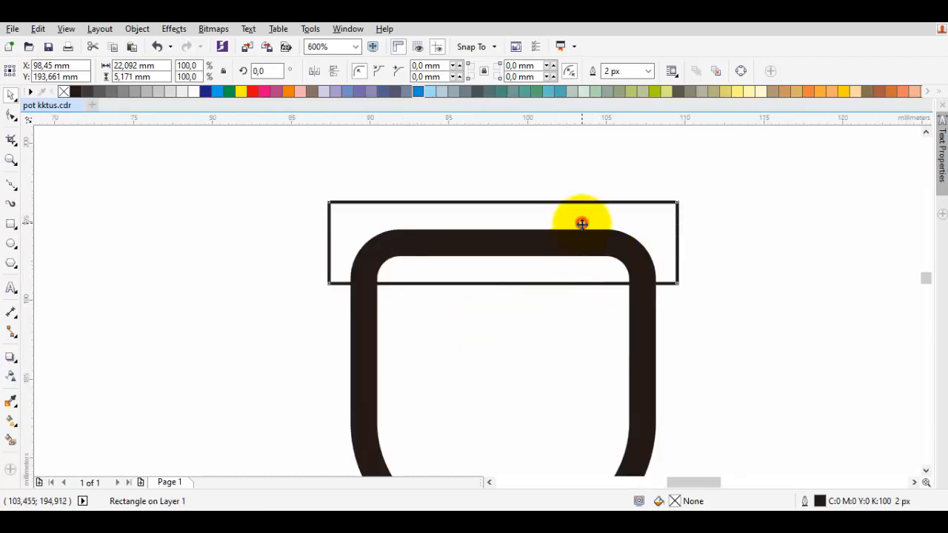
Step: Try to weld the square-cornered rim rectangle to the pot body
{"action": "left_click", "coordinate": [552, 326], "text": "shift"}
{"action": "left_click", "coordinate": [382, 70]}
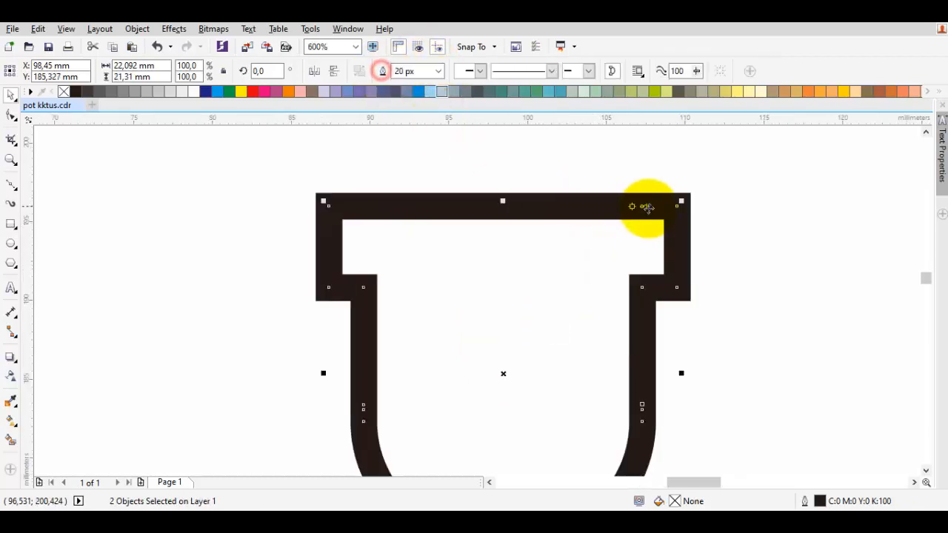
{"action": "left_click", "coordinate": [656, 209]}
{"action": "scroll", "coordinate": [678, 223], "scroll_direction": "down", "scroll_amount": 1}
{"action": "key", "text": "ctrl+z"}
{"action": "scroll", "coordinate": [618, 241], "scroll_direction": "up", "scroll_amount": 1}
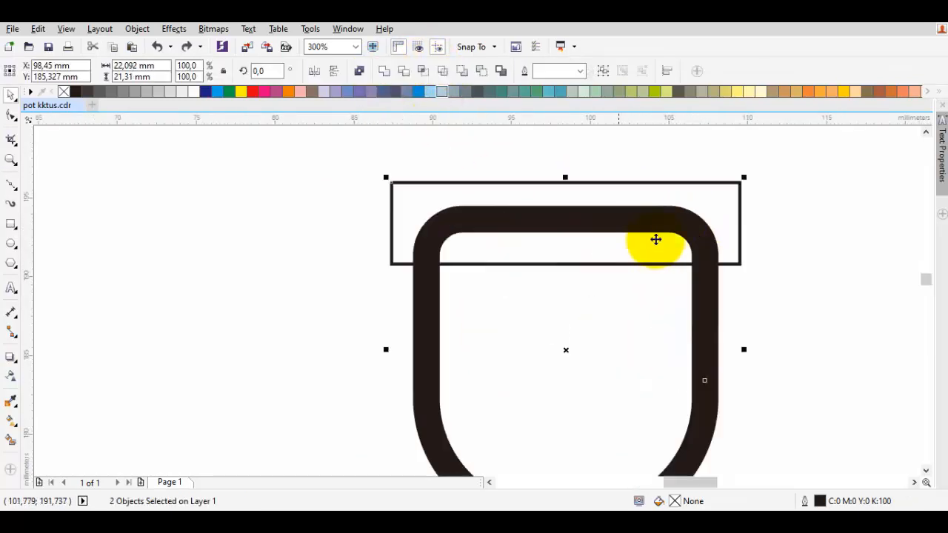
Step: Reduce the rim rectangle's height to about 3.8 mm and round its corners to about 0.93 mm
{"action": "left_click", "coordinate": [566, 242]}
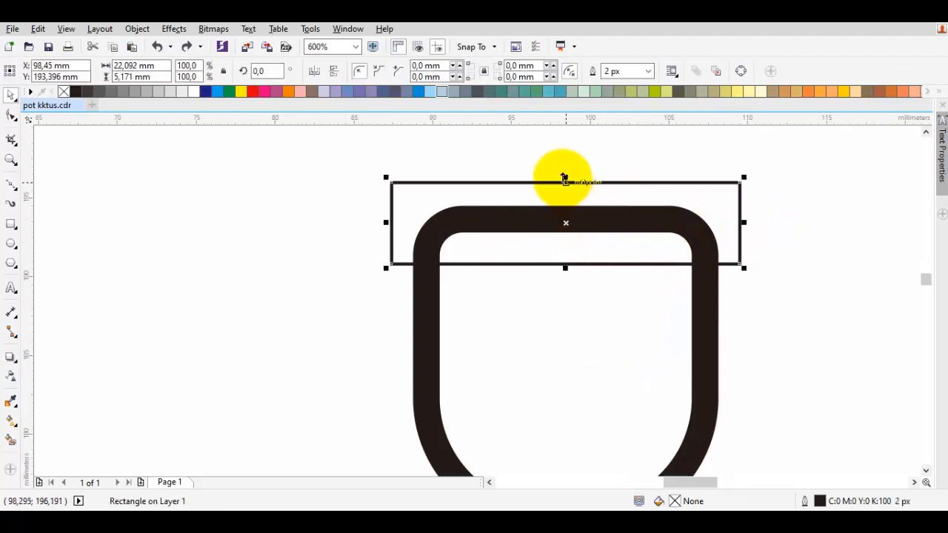
{"action": "left_click_drag", "start_coordinate": [565, 178], "coordinate": [565, 192]}
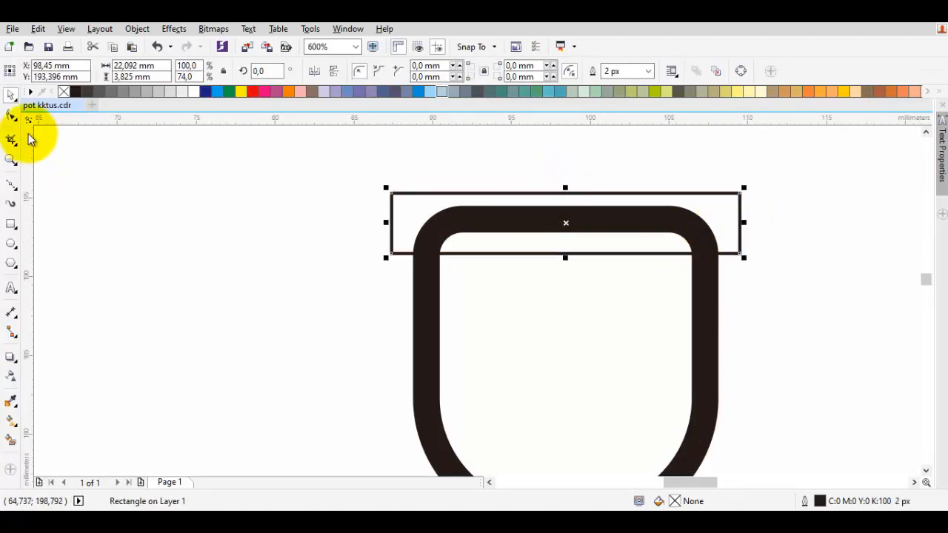
{"action": "left_click", "coordinate": [11, 116]}
{"action": "left_click_drag", "start_coordinate": [409, 195], "coordinate": [437, 197]}
{"action": "key", "text": "space"}
{"action": "scroll", "coordinate": [576, 192], "scroll_direction": "up", "scroll_amount": 1}
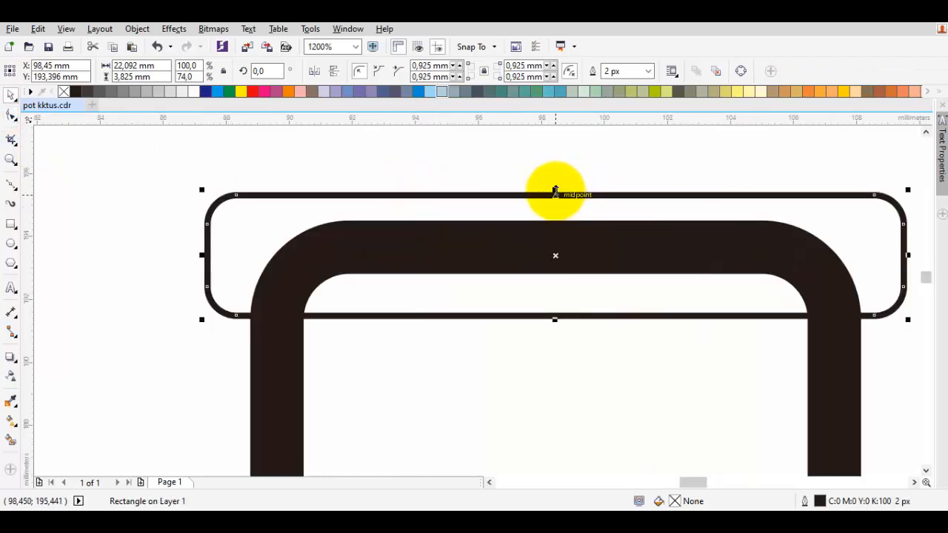
Step: Adjust the rim rectangle's height and vertical position to place its top edge just above the pot body's top
{"action": "left_click_drag", "start_coordinate": [554, 193], "coordinate": [556, 206]}
{"action": "left_click", "coordinate": [481, 360], "text": "shift"}
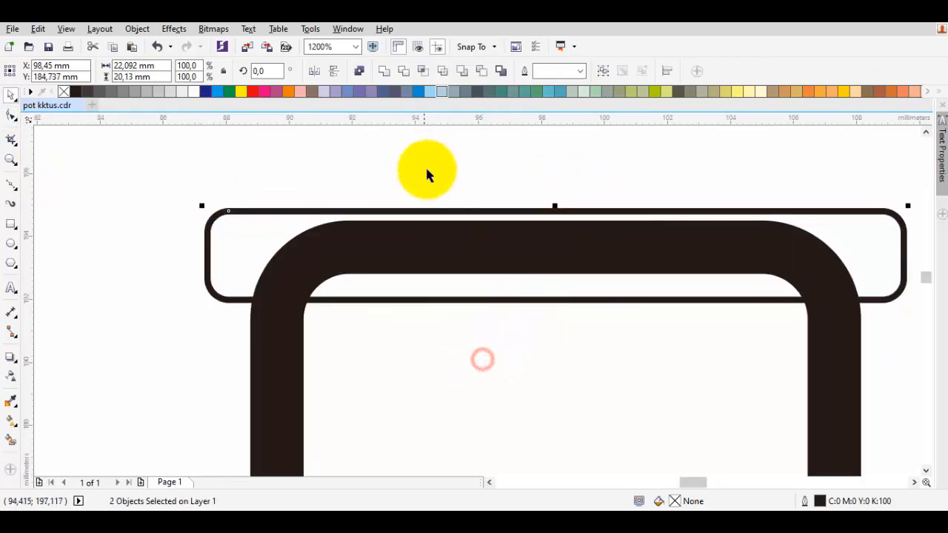
{"action": "left_click", "coordinate": [426, 167]}
{"action": "left_click_drag", "start_coordinate": [511, 298], "coordinate": [511, 312]}
{"action": "left_click_drag", "start_coordinate": [554, 220], "coordinate": [557, 209]}
Step: Weld the rounded rim rectangle and the pot body into one shape
{"action": "left_click", "coordinate": [492, 369], "text": "shift"}
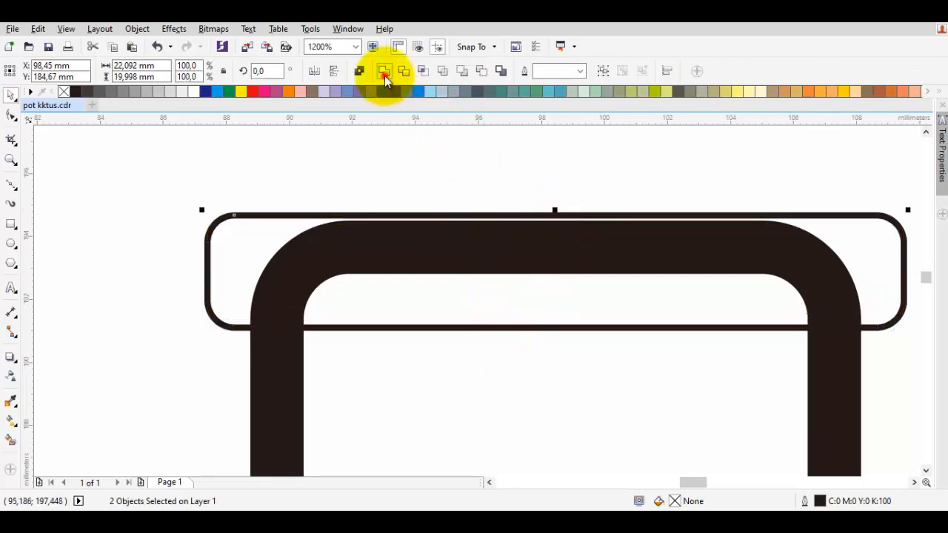
{"action": "left_click", "coordinate": [384, 75]}
{"action": "scroll", "coordinate": [453, 180], "scroll_direction": "down", "scroll_amount": 1}
{"action": "left_click", "coordinate": [741, 260]}
{"action": "scroll", "coordinate": [594, 254], "scroll_direction": "down", "scroll_amount": 1}
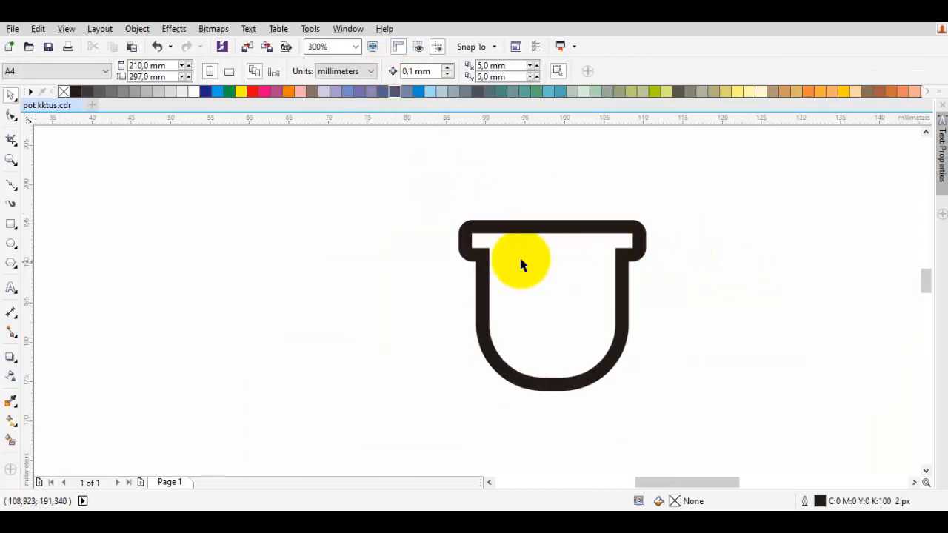
Step: Fill the welded pot shape with the teal swatch C:60 M:0 Y:20 K:20
{"action": "scroll", "coordinate": [519, 259], "scroll_direction": "up", "scroll_amount": 2}
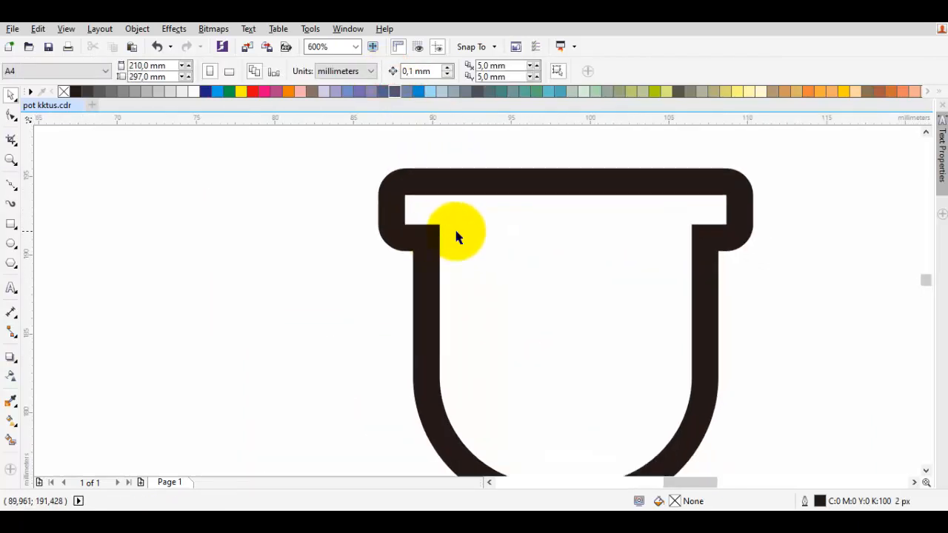
{"action": "scroll", "coordinate": [456, 236], "scroll_direction": "down", "scroll_amount": 1}
{"action": "left_click", "coordinate": [480, 237]}
{"action": "left_click", "coordinate": [559, 91]}
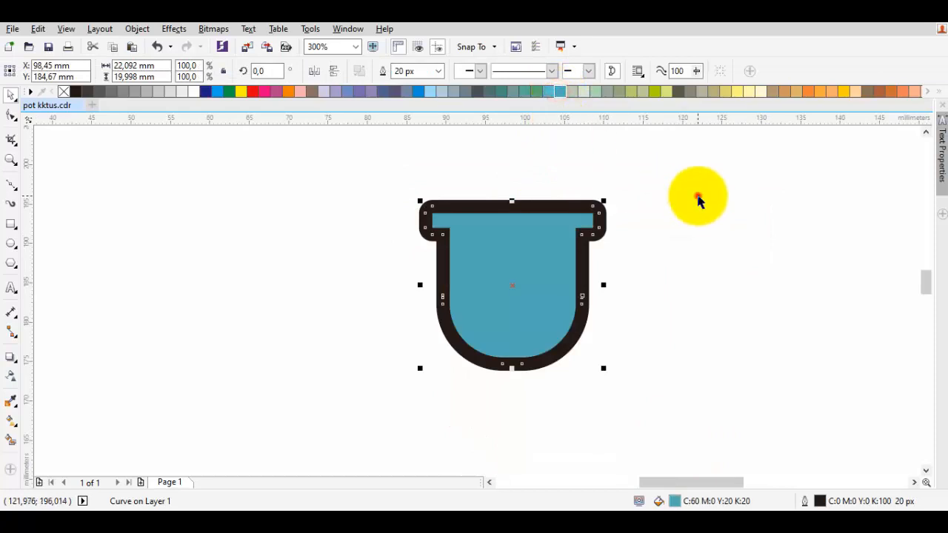
{"action": "left_click", "coordinate": [696, 195]}
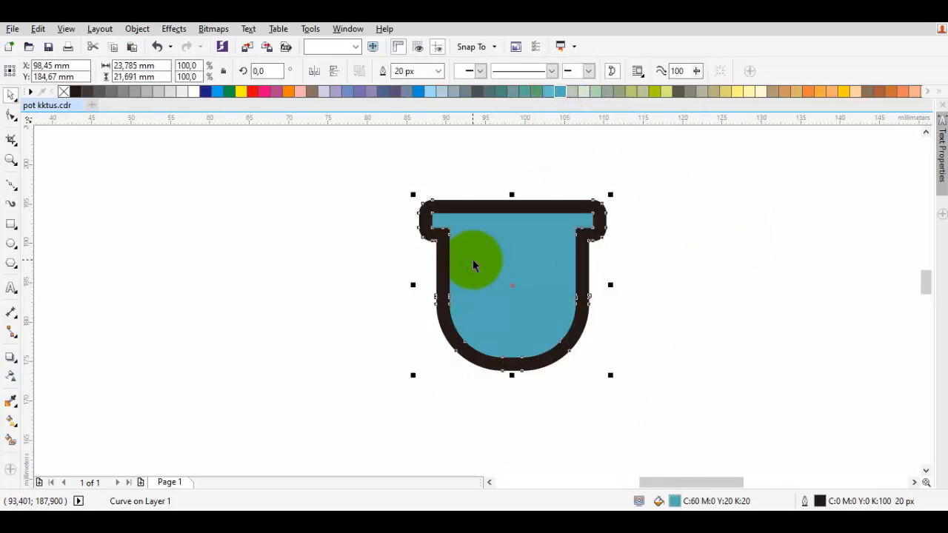
Step: Convert the pot's 20 px outline into a separate object and fill the inner pot shape with C:20 M:0 Y:60 K:0
{"action": "left_click", "coordinate": [477, 234]}
{"action": "scroll", "coordinate": [473, 222], "scroll_direction": "up", "scroll_amount": 1}
{"action": "left_click", "coordinate": [489, 260]}
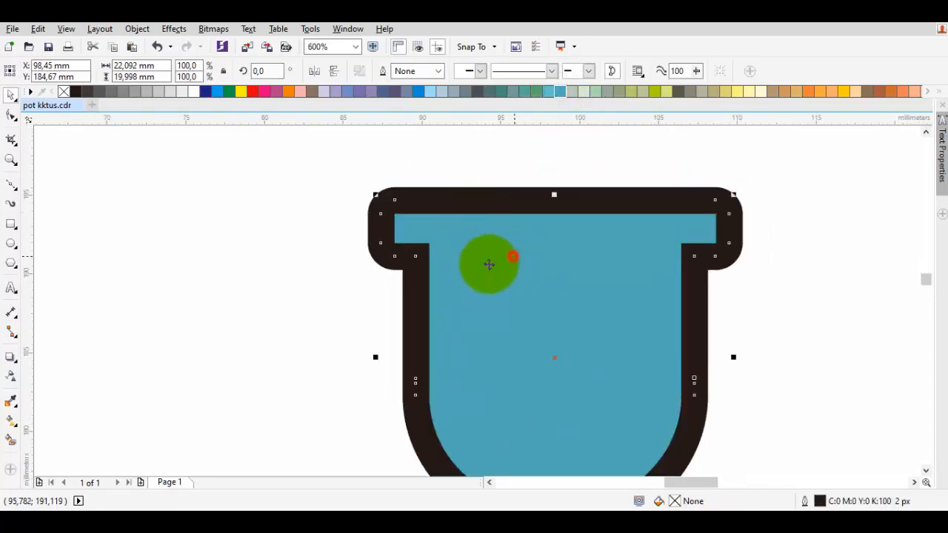
{"action": "left_click", "coordinate": [666, 92]}
{"action": "left_click", "coordinate": [835, 227]}
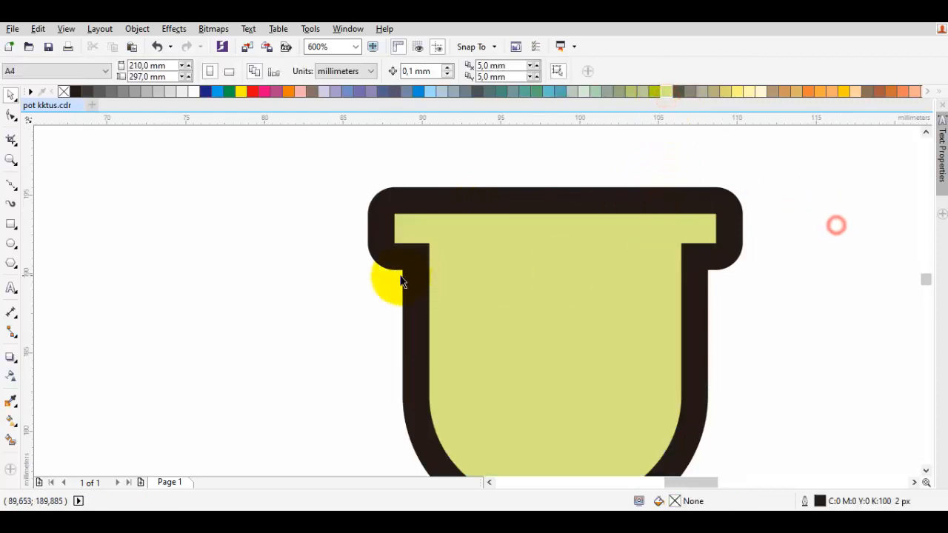
Step: Taper a wedge beneath the rim's left half by stretching the outline's inner corner node toward the centre and lowering the node below it
{"action": "scroll", "coordinate": [396, 270], "scroll_direction": "up", "scroll_amount": 1}
{"action": "double_click", "coordinate": [409, 257]}
{"action": "left_click_drag", "start_coordinate": [449, 225], "coordinate": [545, 229]}
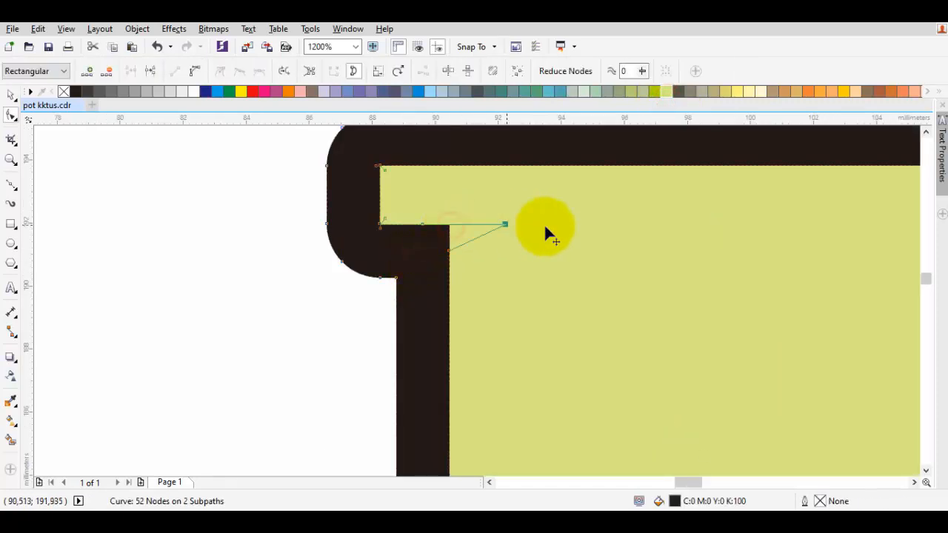
{"action": "left_click_drag", "start_coordinate": [723, 236], "coordinate": [728, 235]}
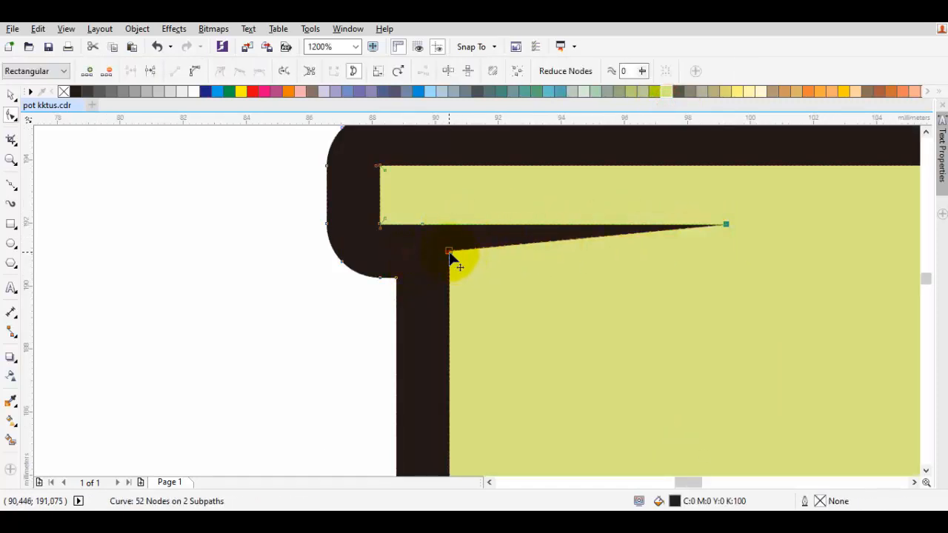
{"action": "left_click_drag", "start_coordinate": [450, 253], "coordinate": [449, 276]}
{"action": "scroll", "coordinate": [526, 268], "scroll_direction": "down", "scroll_amount": 2}
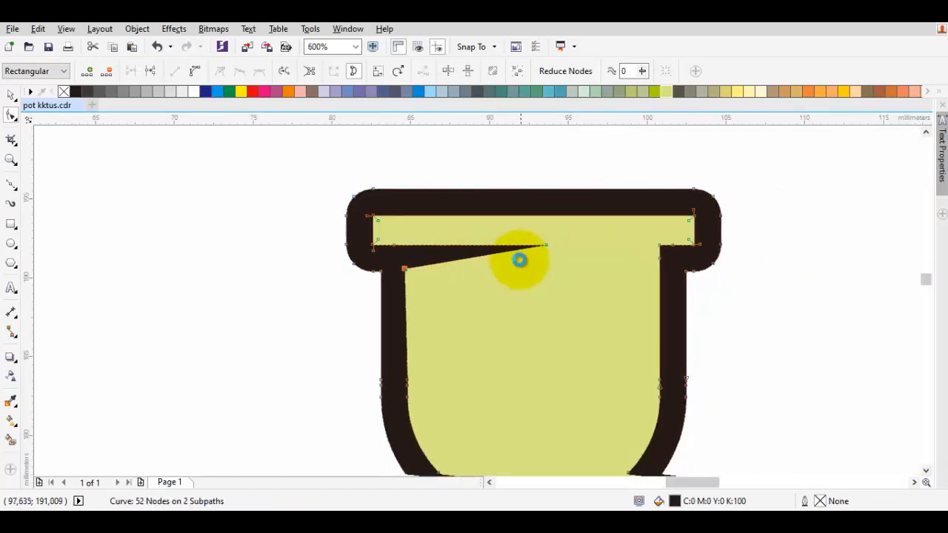
Step: Shape a matching wedge beneath the rim's right half by pulling its inner corner node about 6.5 mm inward and lowering the adjacent node
{"action": "left_click_drag", "start_coordinate": [656, 246], "coordinate": [556, 246]}
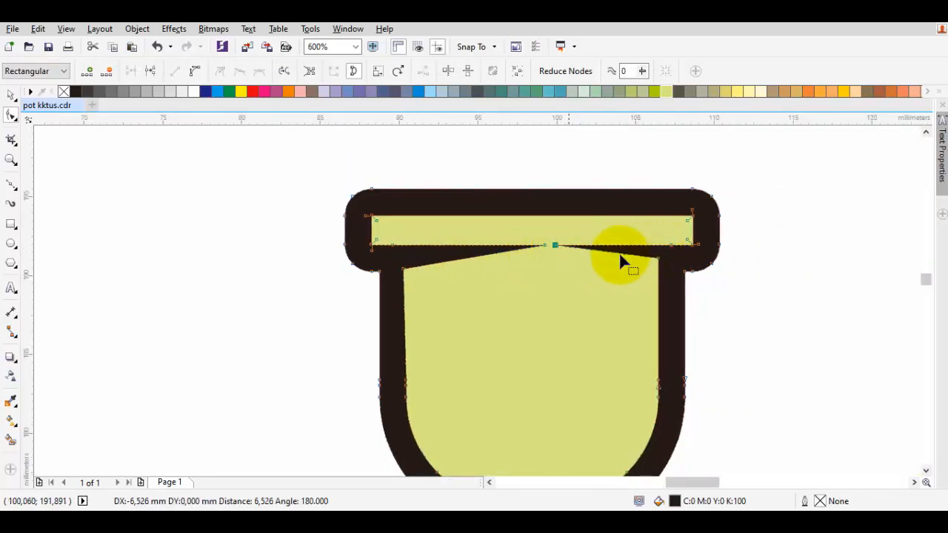
{"action": "scroll", "coordinate": [653, 267], "scroll_direction": "up", "scroll_amount": 2}
{"action": "left_click_drag", "start_coordinate": [641, 255], "coordinate": [642, 268]}
{"action": "left_click", "coordinate": [649, 269]}
{"action": "scroll", "coordinate": [650, 270], "scroll_direction": "down", "scroll_amount": 1}
{"action": "key", "text": "space"}
{"action": "left_click", "coordinate": [717, 292]}
{"action": "scroll", "coordinate": [652, 310], "scroll_direction": "down", "scroll_amount": 1}
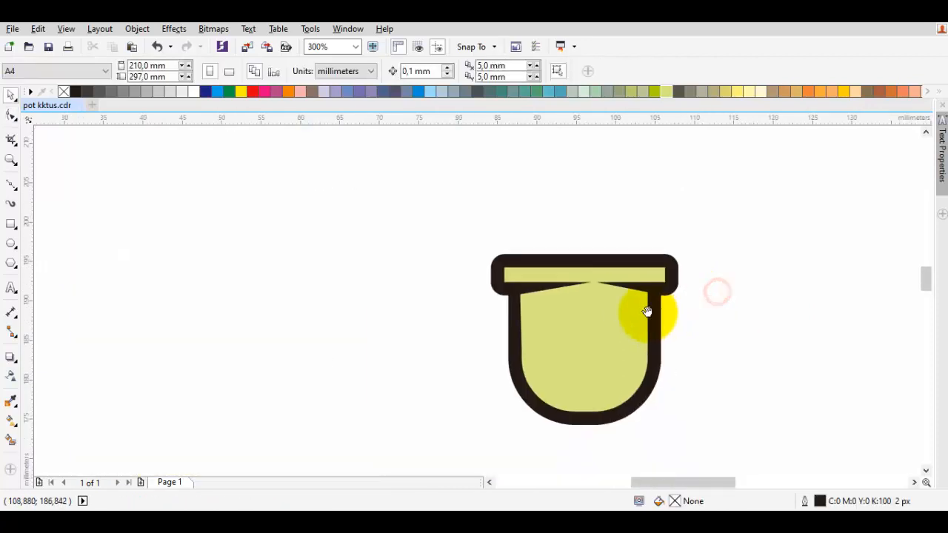
{"action": "left_click", "coordinate": [556, 298]}
{"action": "left_click_drag", "start_coordinate": [555, 298], "coordinate": [655, 300]}
{"action": "key", "text": "ctrl+z"}
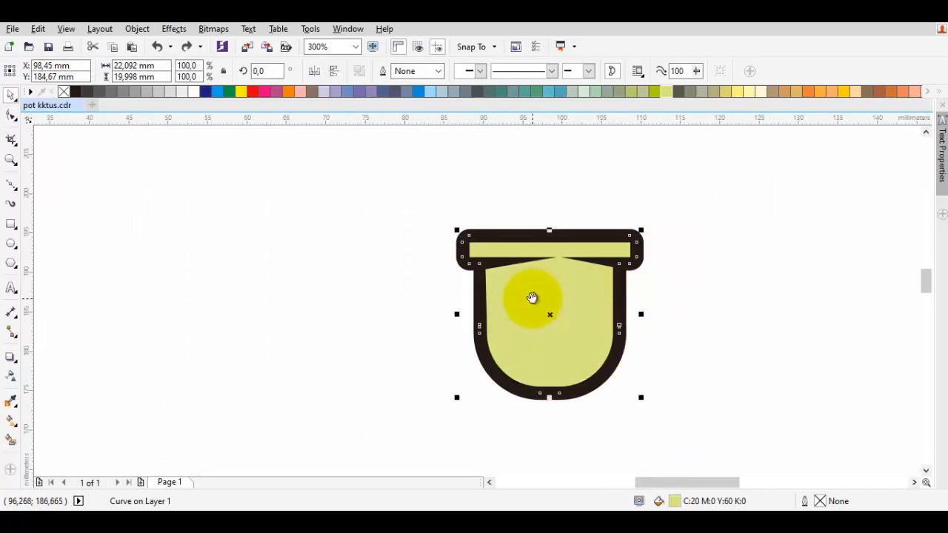
{"action": "left_click", "coordinate": [721, 310]}
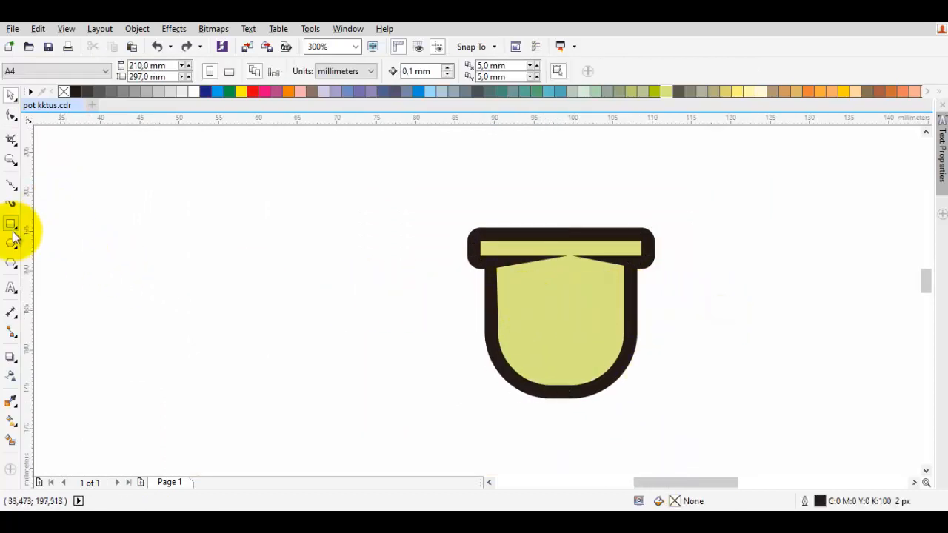
Step: Duplicate the pot fill about 3.7 mm to the right and color the copy dark gray C:20 M:0 Y:0 K:80
{"action": "left_click", "coordinate": [570, 279]}
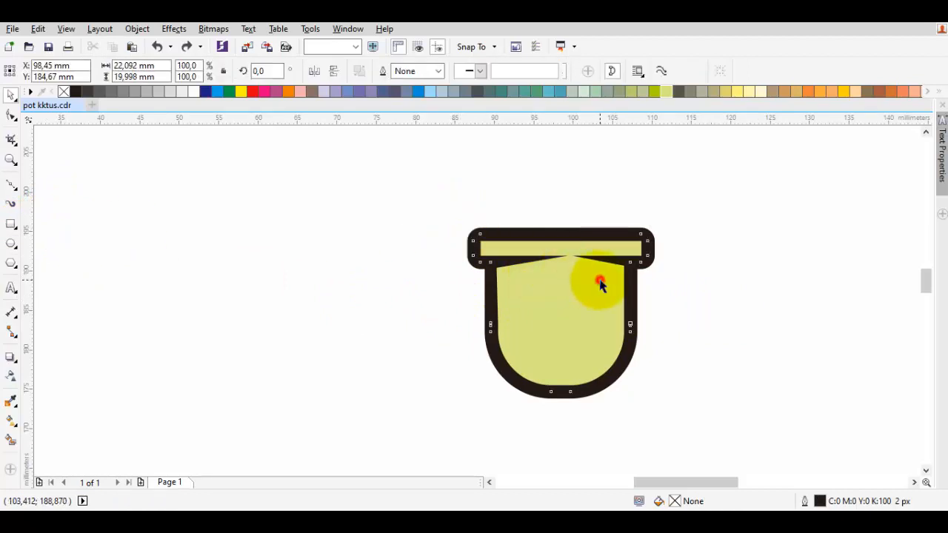
{"action": "scroll", "coordinate": [578, 281], "scroll_direction": "up", "scroll_amount": 3}
{"action": "left_click_drag", "start_coordinate": [450, 258], "coordinate": [501, 259]}
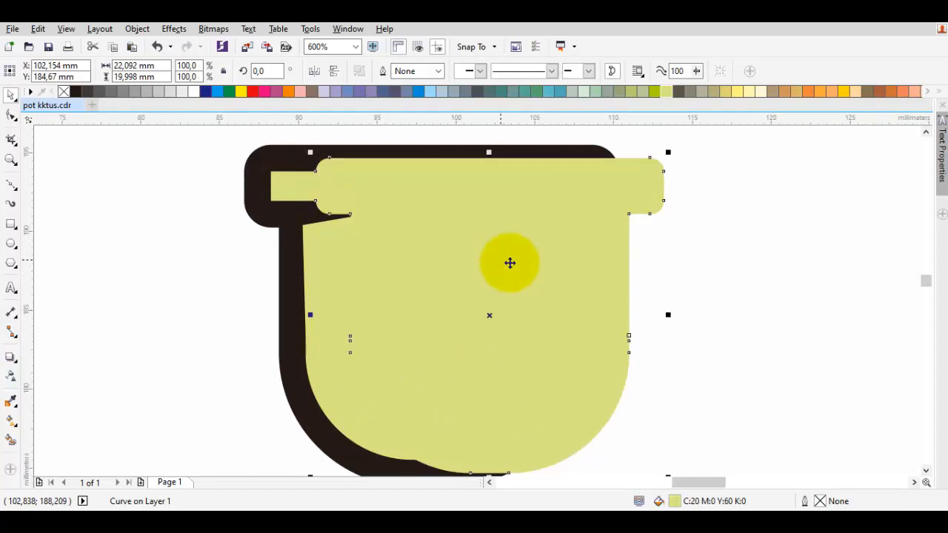
{"action": "left_click", "coordinate": [477, 91]}
{"action": "left_click", "coordinate": [778, 276]}
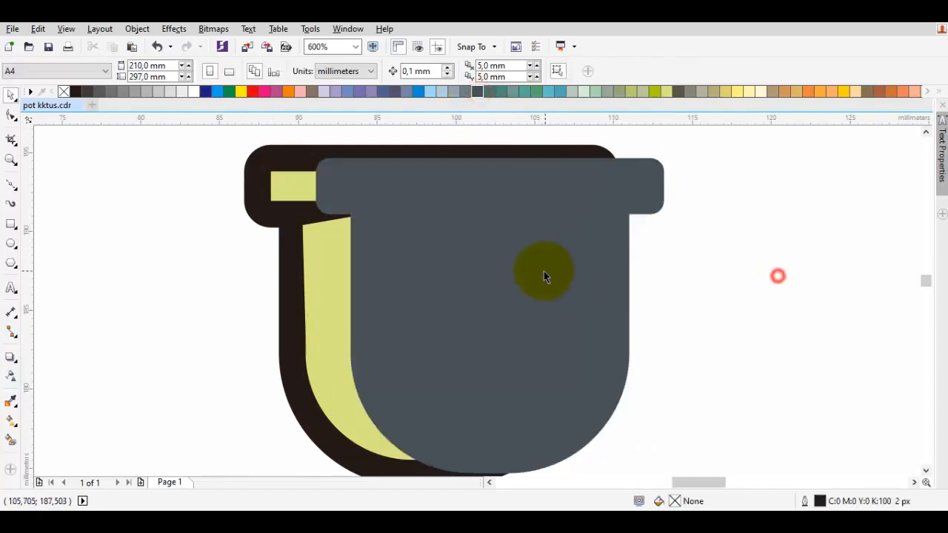
Step: Draw a rectangle about 31.2 by 32.5 mm covering the left half of the pot and extending past the gray copy's left side
{"action": "scroll", "coordinate": [544, 271], "scroll_direction": "down", "scroll_amount": 3}
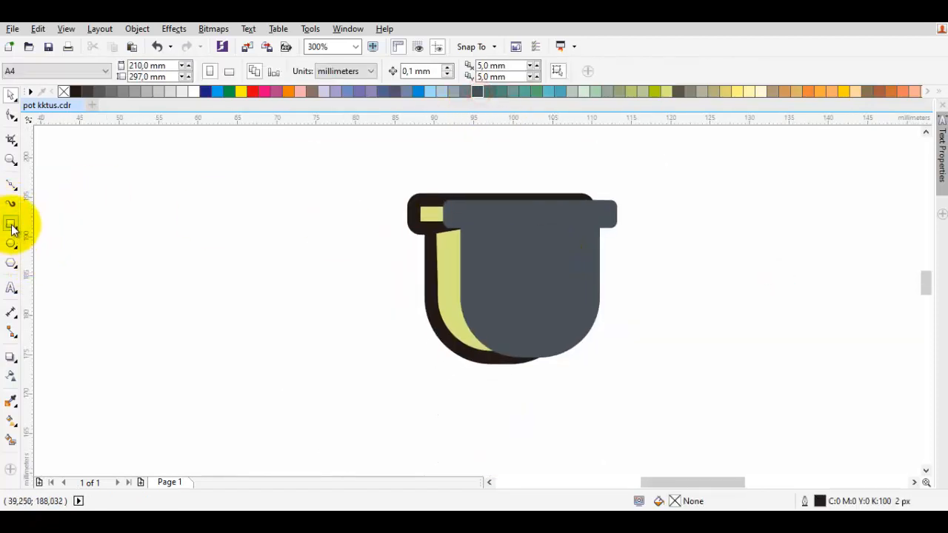
{"action": "left_click", "coordinate": [11, 224]}
{"action": "mouse_move", "coordinate": [481, 150]}
{"action": "left_mouse_down"}
{"action": "mouse_move", "coordinate": [380, 356]}
{"action": "mouse_move", "coordinate": [255, 405]}
{"action": "left_mouse_up"}
{"action": "key", "text": "space"}
{"action": "left_click_drag", "start_coordinate": [484, 279], "coordinate": [536, 285]}
Step: Trim the rectangle with the gray pot copy
{"action": "left_click", "coordinate": [550, 277]}
{"action": "left_click", "coordinate": [353, 245], "text": "shift"}
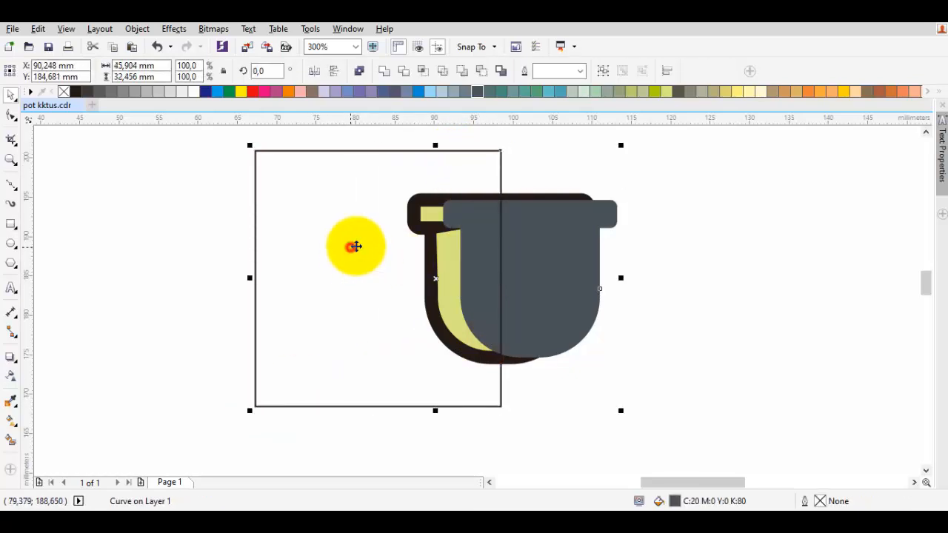
{"action": "left_click", "coordinate": [403, 72]}
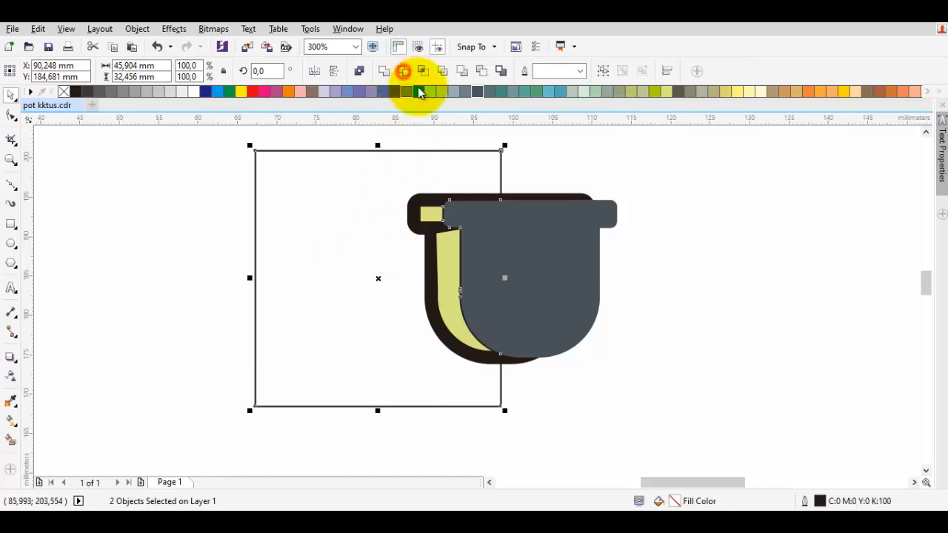
{"action": "left_click", "coordinate": [704, 263]}
{"action": "left_click_drag", "start_coordinate": [548, 267], "coordinate": [646, 268]}
{"action": "key", "text": "ctrl+z"}
Step: Move the gray pot copy about 28 mm to the right, clear of the outlined pot
{"action": "left_click", "coordinate": [377, 256]}
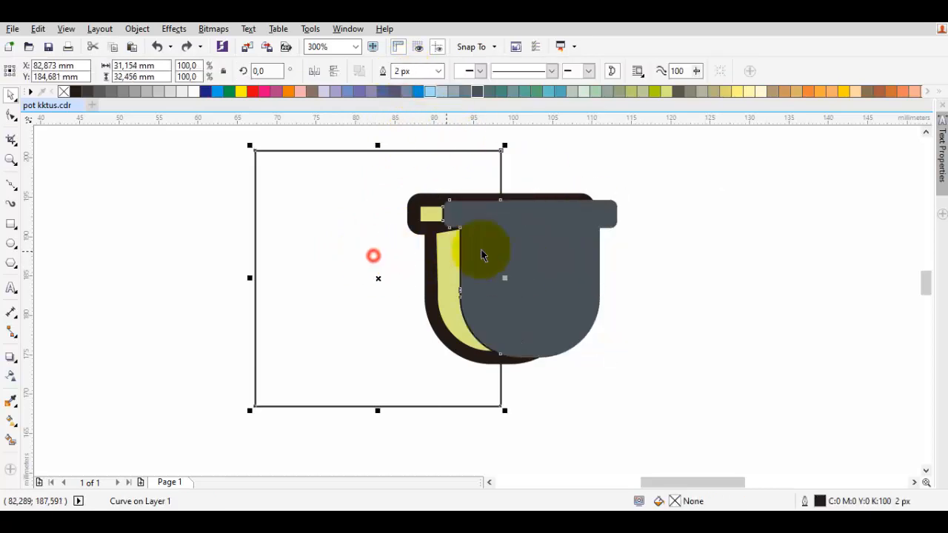
{"action": "left_click_drag", "start_coordinate": [548, 245], "coordinate": [771, 244]}
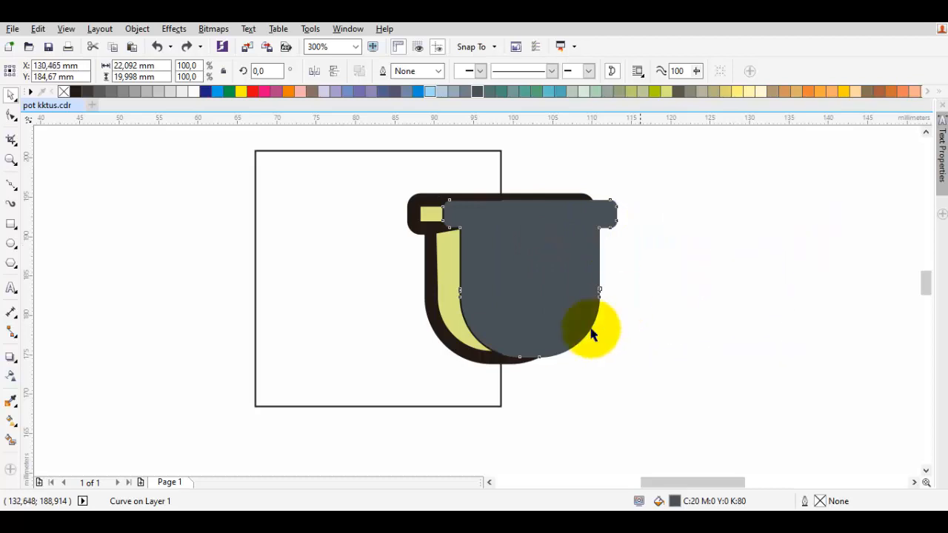
{"action": "left_click", "coordinate": [574, 372]}
Step: Intersect the trimmed rectangle with the pot fill to create a left strip, and move the rectangle about 33 mm to the right
{"action": "left_click", "coordinate": [378, 354]}
{"action": "left_click", "coordinate": [508, 291], "text": "shift"}
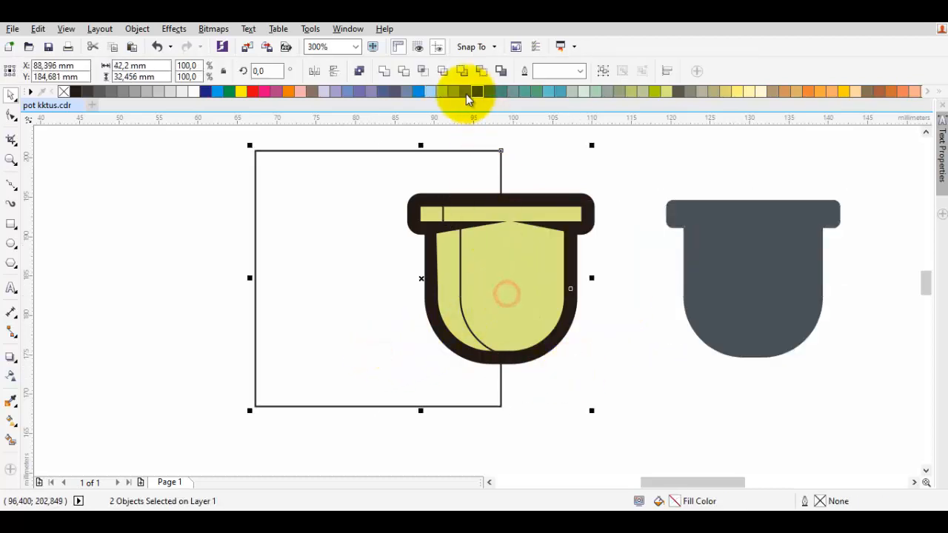
{"action": "left_click", "coordinate": [424, 72]}
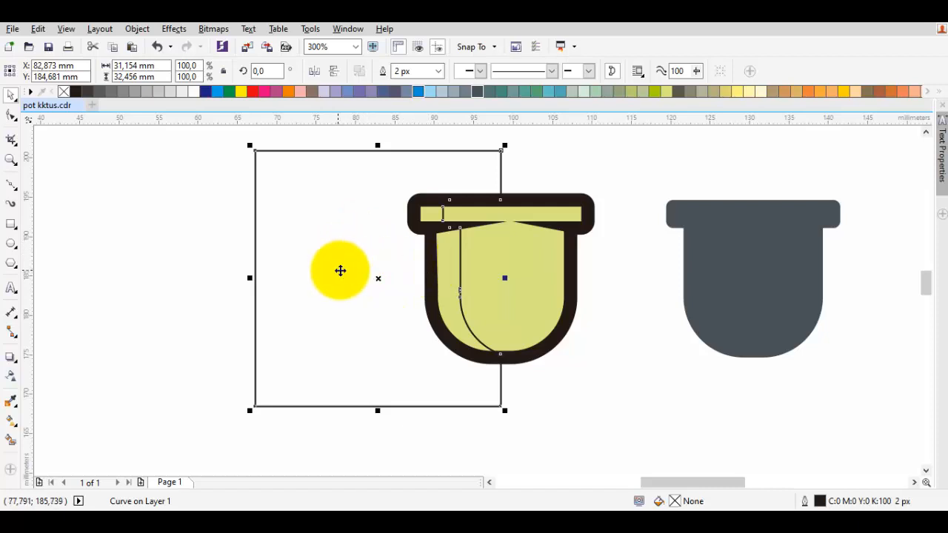
{"action": "left_click_drag", "start_coordinate": [328, 269], "coordinate": [586, 274]}
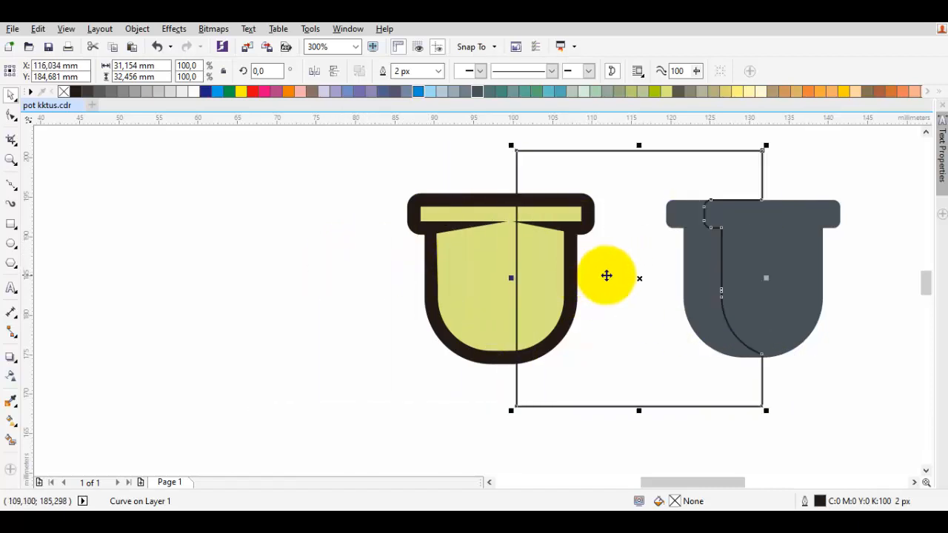
Step: Give the left strip and the pot fill a red C:0 M:100 Y:100 K:0 hairline outline
{"action": "double_click", "coordinate": [452, 263]}
{"action": "left_click", "coordinate": [498, 261], "text": "shift"}
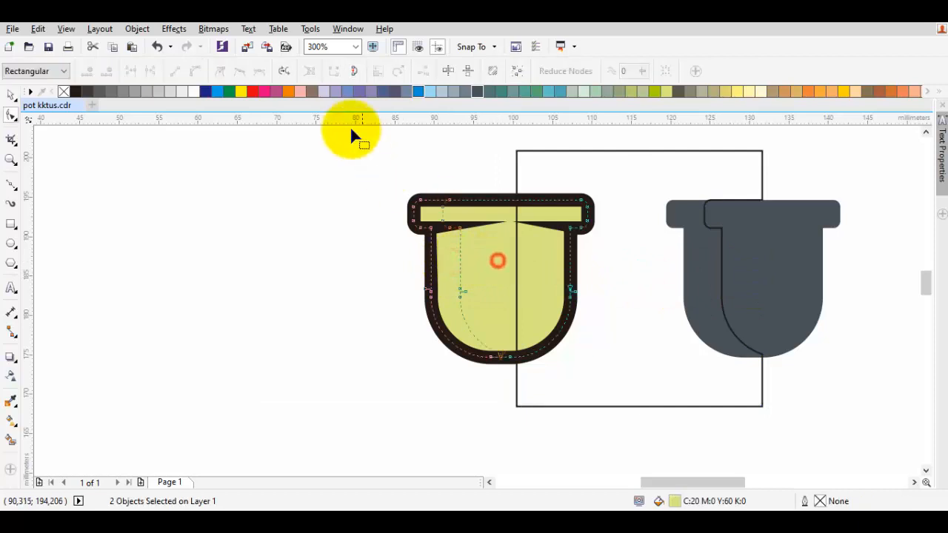
{"action": "right_click", "coordinate": [252, 92]}
{"action": "left_click", "coordinate": [253, 141]}
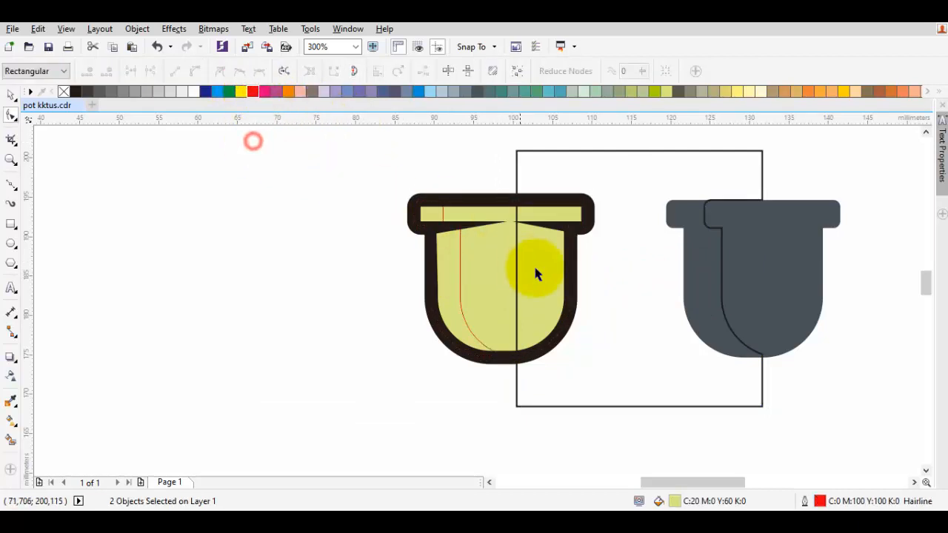
Step: Move the trimmed rectangle aside and place the gray pot over the outlined pot, offset about 2.5 mm to its left
{"action": "key", "text": "space"}
{"action": "left_click", "coordinate": [757, 271]}
{"action": "left_click_drag", "start_coordinate": [775, 259], "coordinate": [460, 268]}
{"action": "left_click_drag", "start_coordinate": [599, 314], "coordinate": [764, 312]}
{"action": "left_click", "coordinate": [630, 312]}
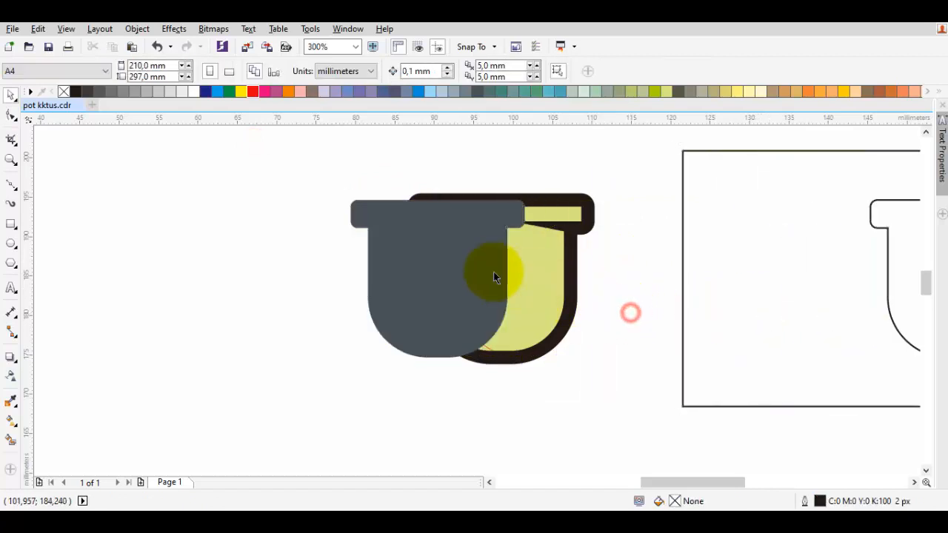
{"action": "left_click_drag", "start_coordinate": [488, 267], "coordinate": [529, 267]}
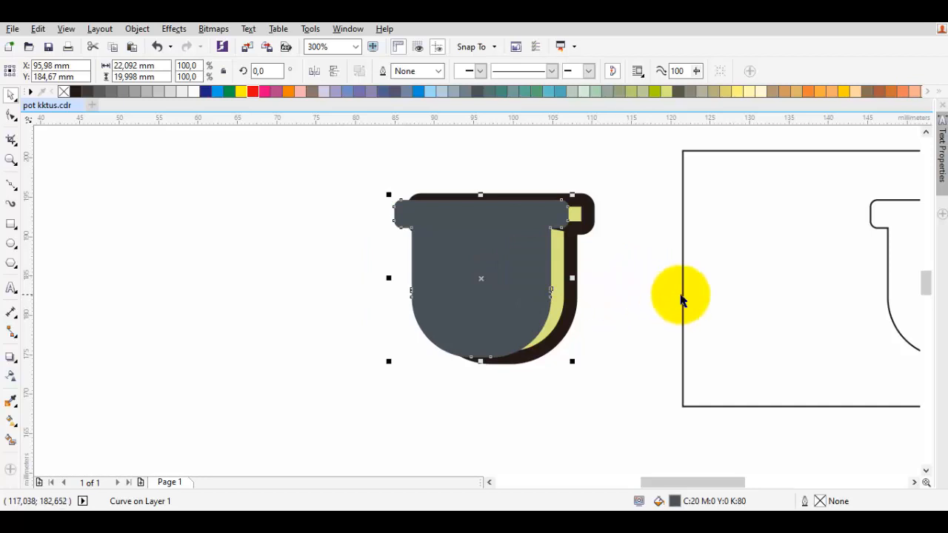
Step: Place the rectangle over the pot's right half, trim it with the gray pot, and move the gray pot clear to the left
{"action": "left_click_drag", "start_coordinate": [763, 306], "coordinate": [582, 303]}
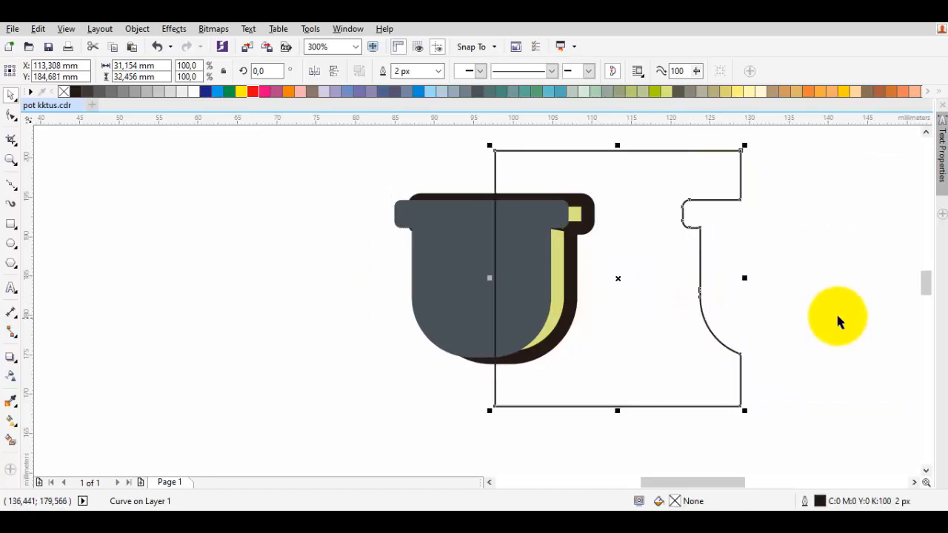
{"action": "left_click", "coordinate": [839, 316]}
{"action": "left_click", "coordinate": [433, 263]}
{"action": "left_click", "coordinate": [679, 294], "text": "shift"}
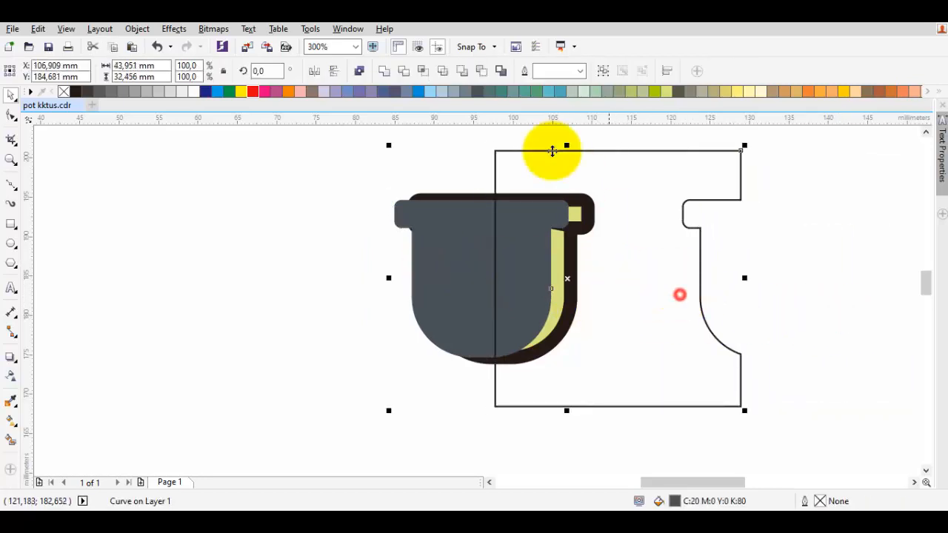
{"action": "left_click", "coordinate": [406, 81]}
{"action": "left_click_drag", "start_coordinate": [474, 245], "coordinate": [194, 244]}
Step: Intersect the trimmed rectangle with the pot fill to create a right strip, and delete the rectangle
{"action": "left_click", "coordinate": [658, 281]}
{"action": "left_click", "coordinate": [518, 268], "text": "shift"}
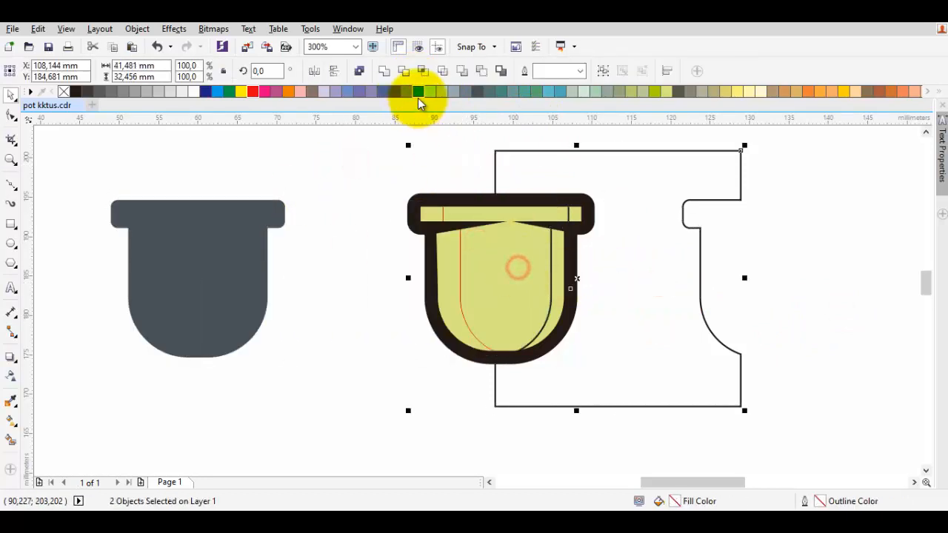
{"action": "left_click", "coordinate": [421, 71]}
{"action": "left_click_drag", "start_coordinate": [624, 211], "coordinate": [807, 211]}
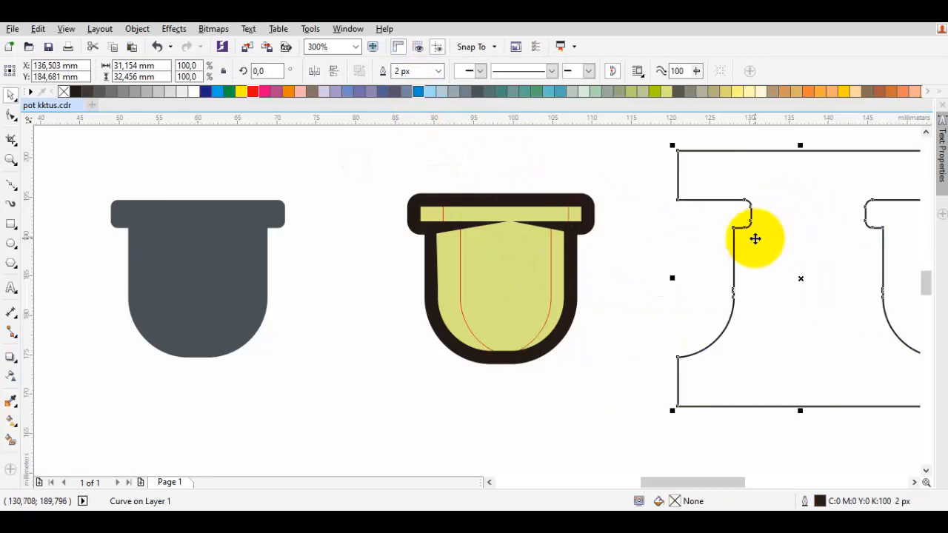
{"action": "key", "text": "Delete"}
{"action": "scroll", "coordinate": [554, 285], "scroll_direction": "up", "scroll_amount": 2}
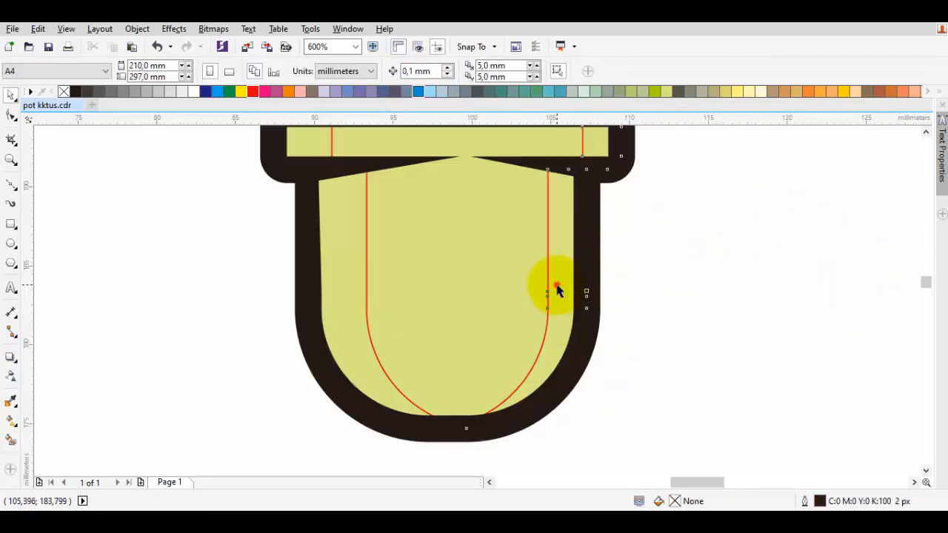
{"action": "key", "text": "F10"}
{"action": "left_click", "coordinate": [556, 285]}
{"action": "left_click_drag", "start_coordinate": [531, 279], "coordinate": [599, 336]}
{"action": "key", "text": "Escape"}
{"action": "key", "text": "space"}
{"action": "left_click", "coordinate": [592, 320]}
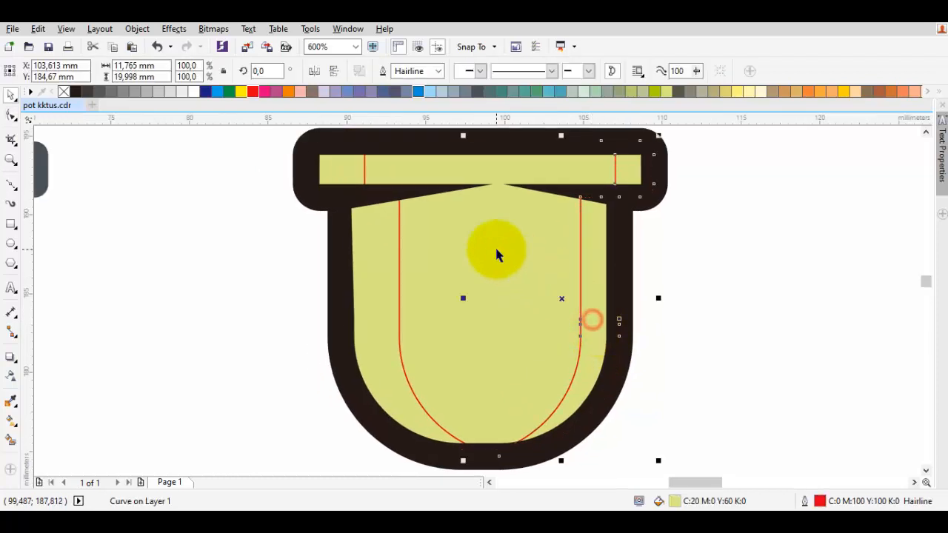
Step: Fill the main pot shape with the light blue swatch C:60 M:0 Y:20 K:0
{"action": "left_click", "coordinate": [496, 250]}
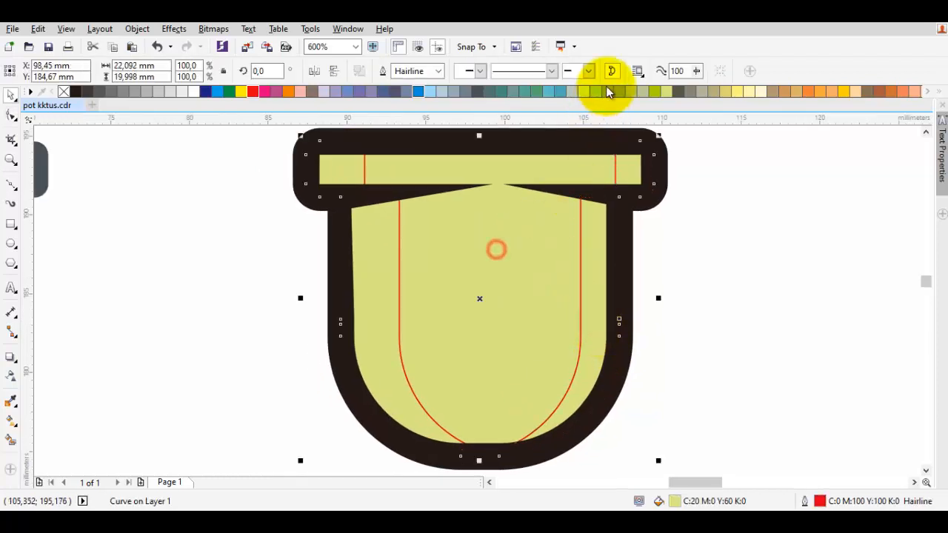
{"action": "left_click", "coordinate": [549, 92]}
{"action": "left_click", "coordinate": [774, 248]}
Step: Color the left strip pale blue and the right strip dark blue using shades of the pot's blue swatch
{"action": "left_click", "coordinate": [525, 306]}
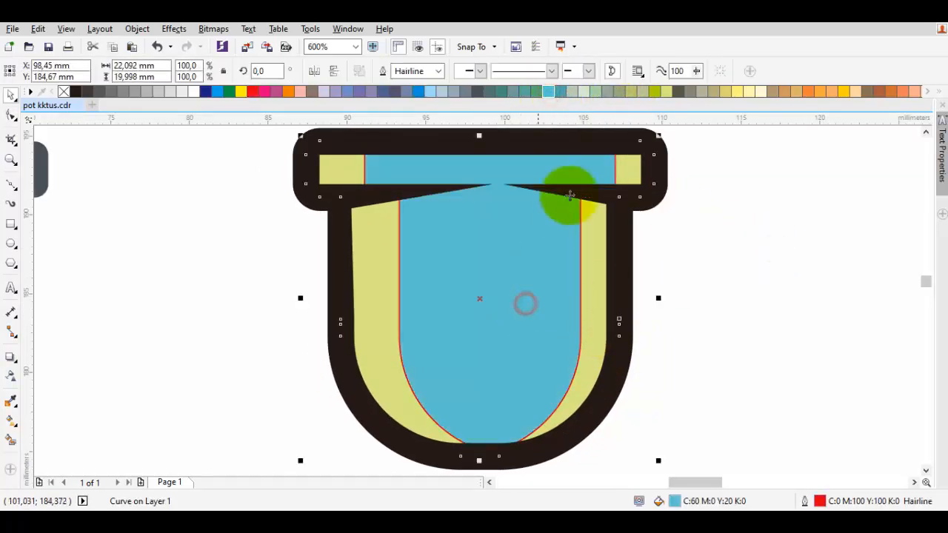
{"action": "left_click_drag", "start_coordinate": [547, 98], "coordinate": [559, 126]}
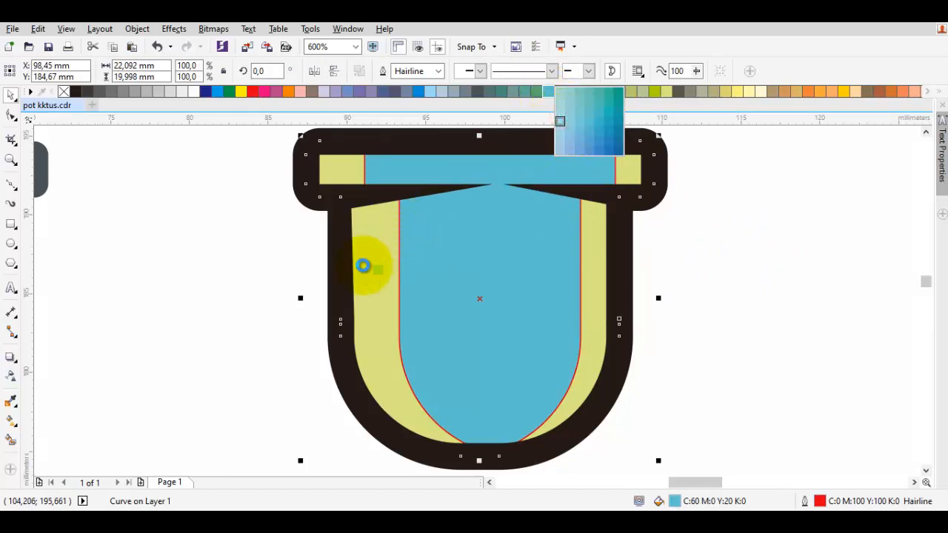
{"action": "left_click_drag", "start_coordinate": [363, 265], "coordinate": [363, 266]}
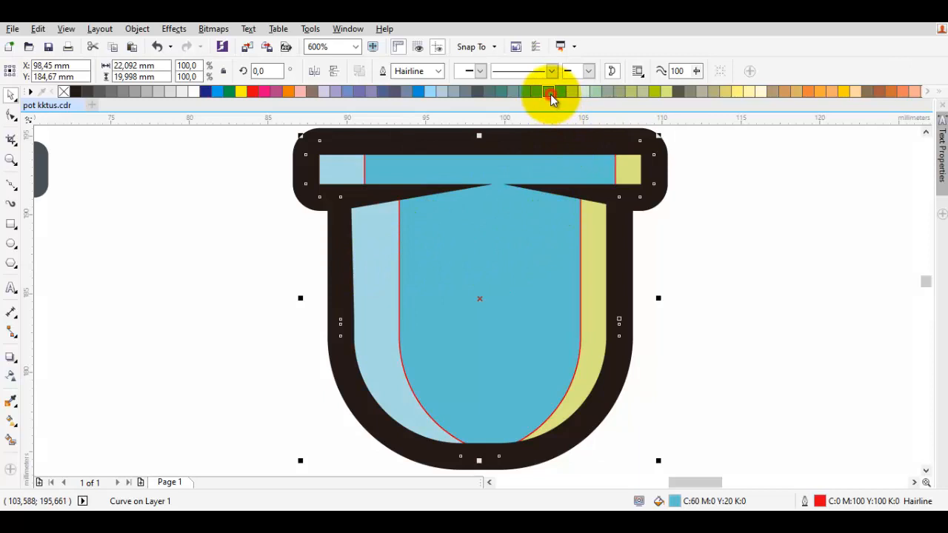
{"action": "left_click_drag", "start_coordinate": [550, 94], "coordinate": [599, 252]}
{"action": "left_click", "coordinate": [715, 269]}
{"action": "scroll", "coordinate": [715, 269], "scroll_direction": "down", "scroll_amount": 2}
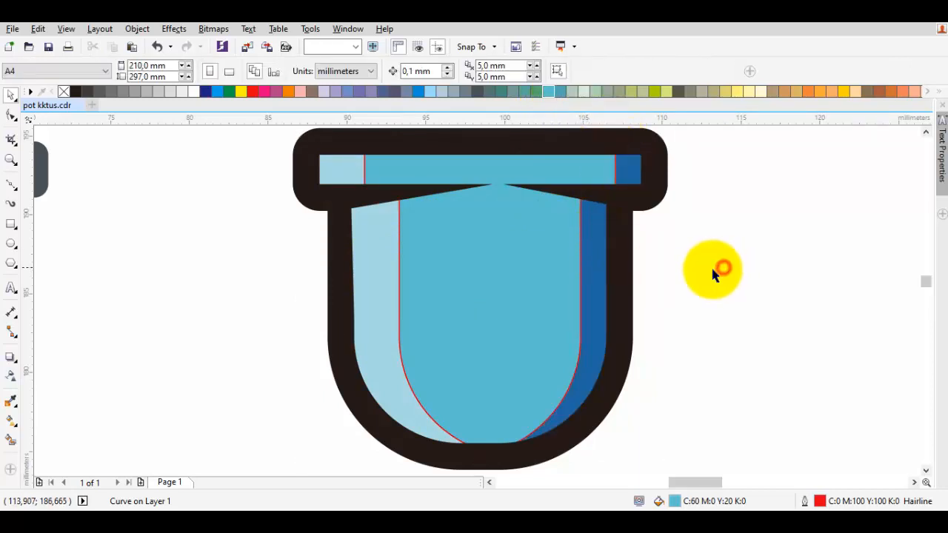
Step: Remove the outlines from all four shapes of the colored pot
{"action": "left_click_drag", "start_coordinate": [735, 391], "coordinate": [451, 179]}
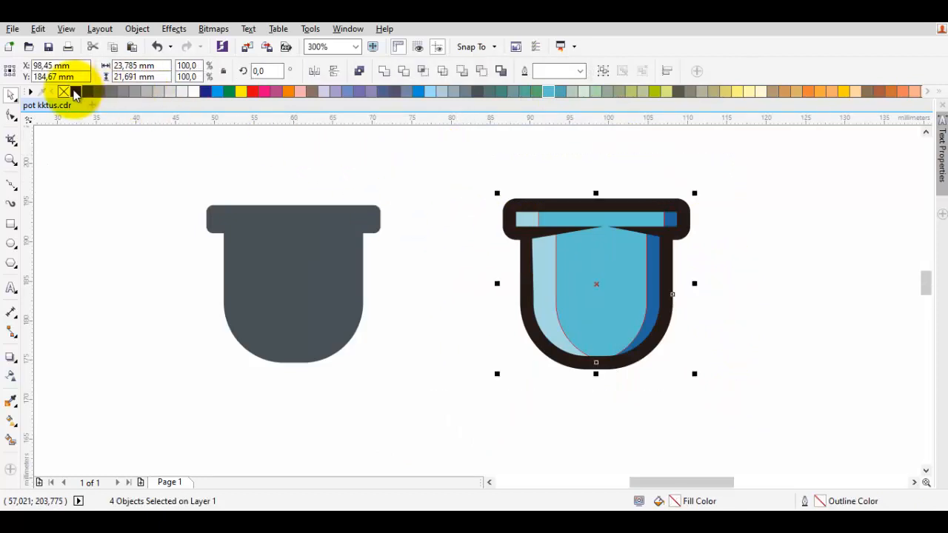
{"action": "left_click", "coordinate": [427, 162]}
{"action": "scroll", "coordinate": [542, 212], "scroll_direction": "down", "scroll_amount": 1}
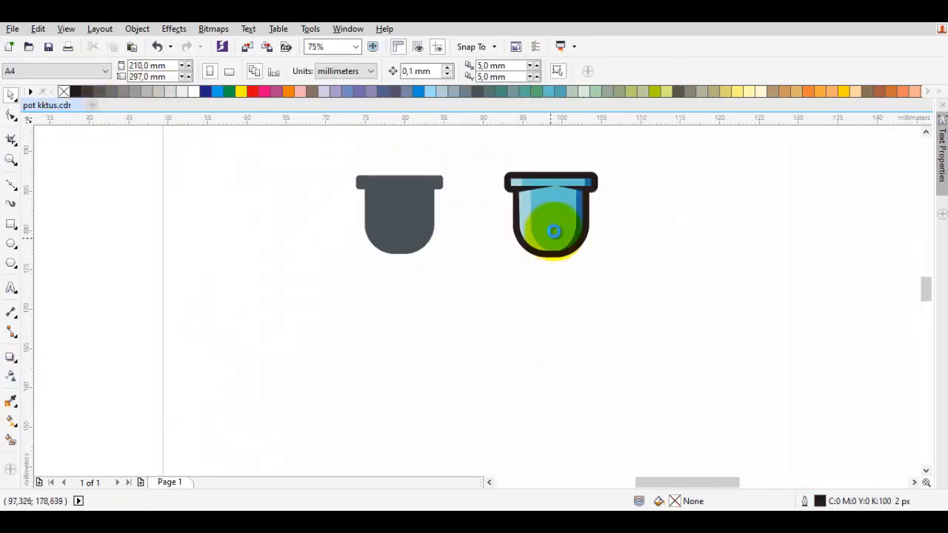
Step: Change the main pot shape's fill to a slightly muted blue, C:61 M:9 Y:24 K:0
{"action": "scroll", "coordinate": [532, 271], "scroll_direction": "up", "scroll_amount": 1}
{"action": "left_click", "coordinate": [531, 270]}
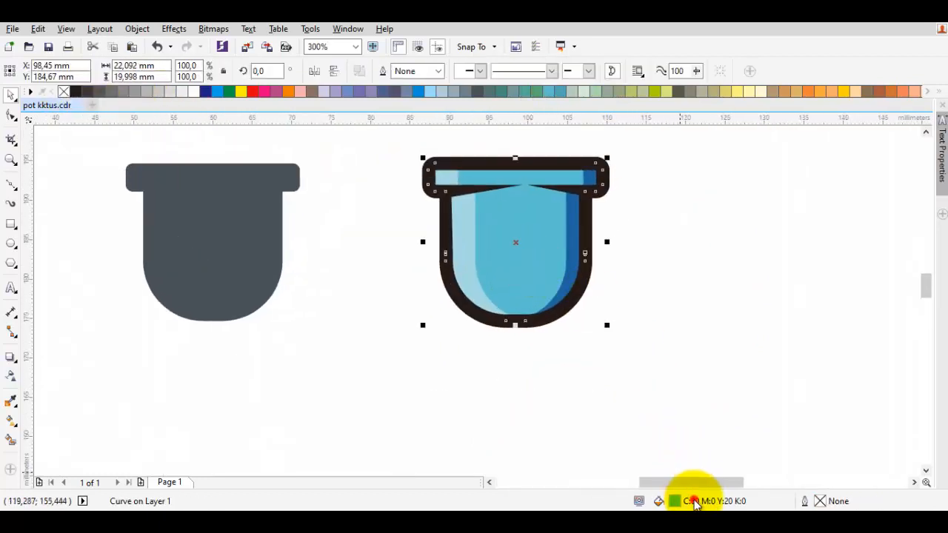
{"action": "double_click", "coordinate": [693, 502]}
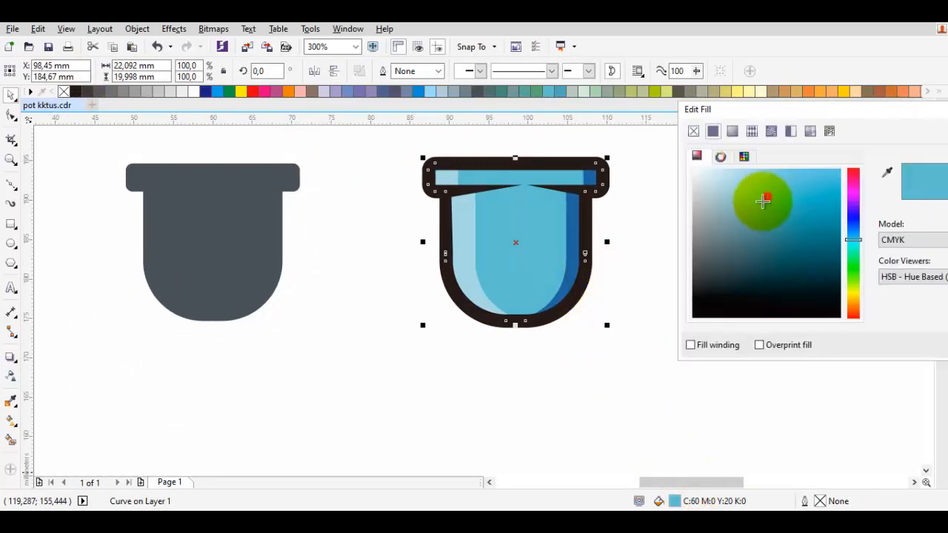
{"action": "left_click", "coordinate": [762, 200]}
{"action": "left_click", "coordinate": [705, 233]}
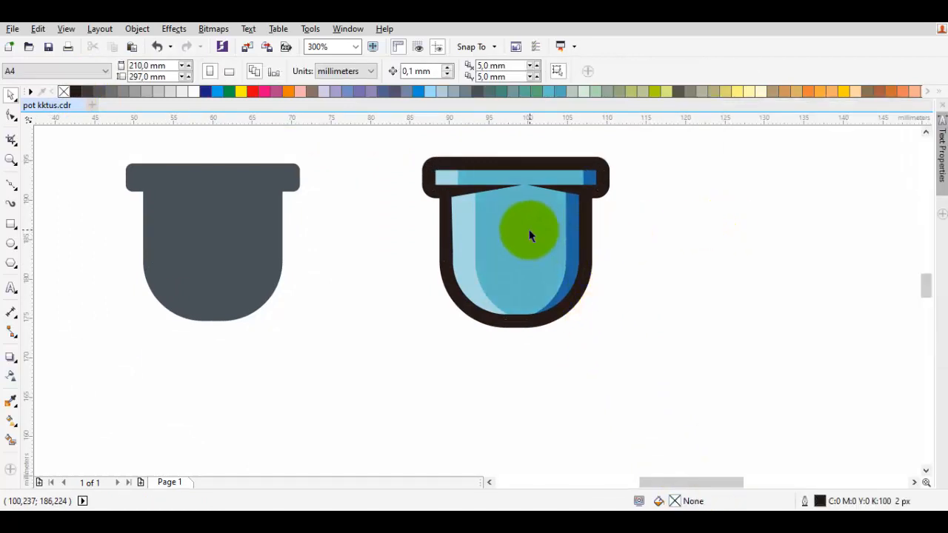
Step: Sample the pot's blue, lighten it to C:44 M:0 Y:13 K:0, and apply it to the left shading strip
{"action": "key", "text": "i"}
{"action": "scroll", "coordinate": [528, 224], "scroll_direction": "up", "scroll_amount": 1}
{"action": "left_click", "coordinate": [528, 229]}
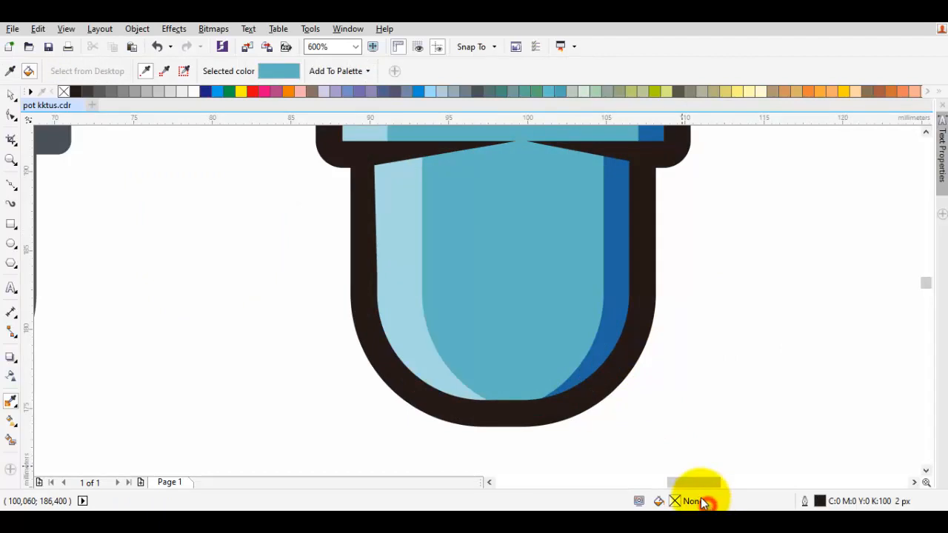
{"action": "double_click", "coordinate": [702, 502]}
{"action": "left_click_drag", "start_coordinate": [631, 229], "coordinate": [597, 201]}
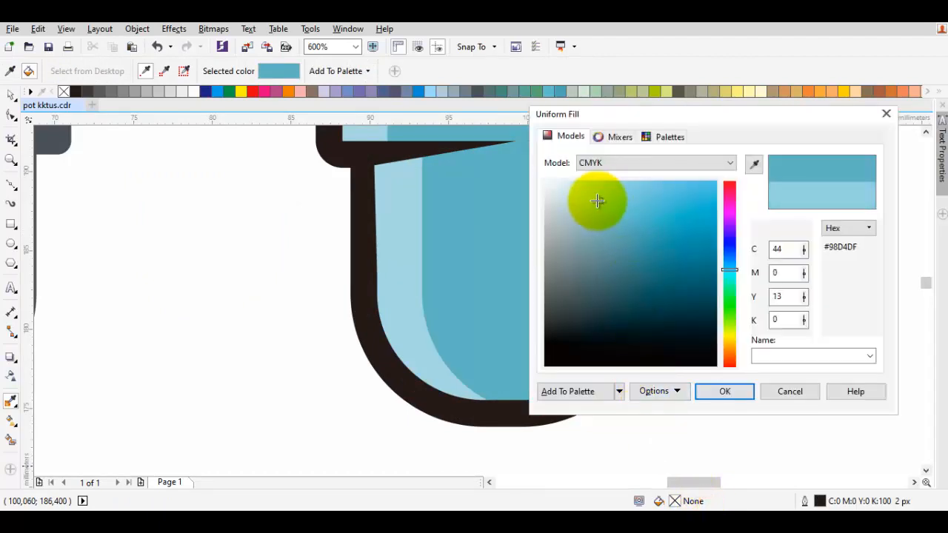
{"action": "key", "text": "Return"}
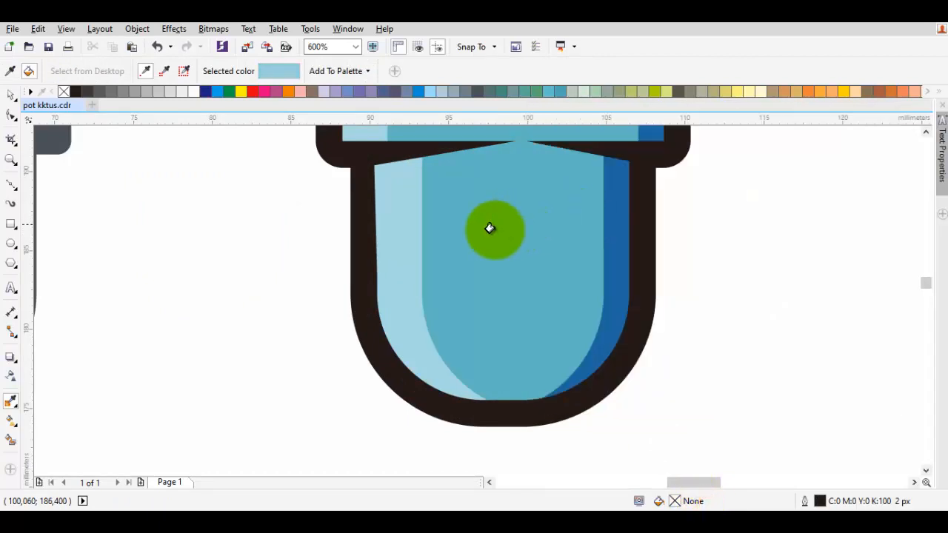
{"action": "left_click", "coordinate": [399, 246]}
Step: Sample the pot's blue again, darken it to C:75 M:35 Y:39 K:0, and apply it to the right shading strip
{"action": "key", "text": "space"}
{"action": "left_click", "coordinate": [590, 304]}
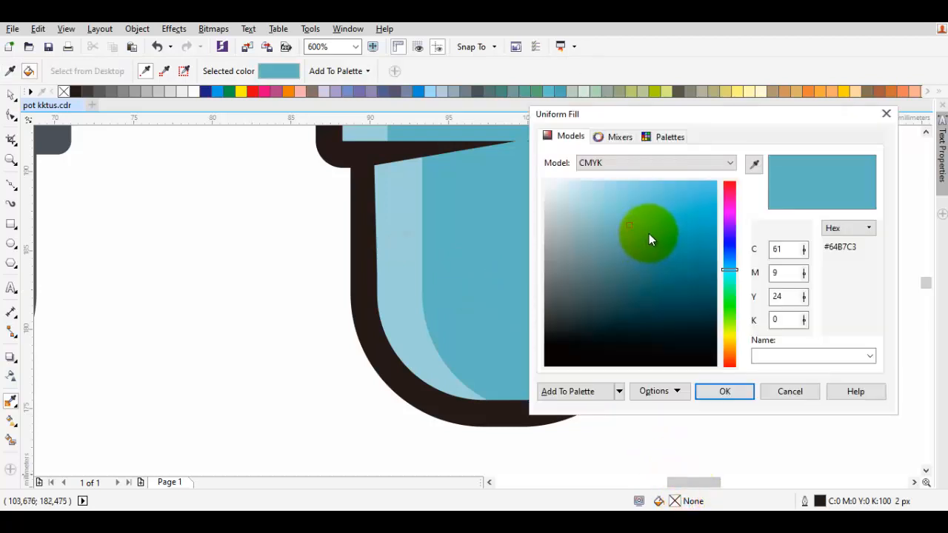
{"action": "left_click_drag", "start_coordinate": [648, 234], "coordinate": [646, 242]}
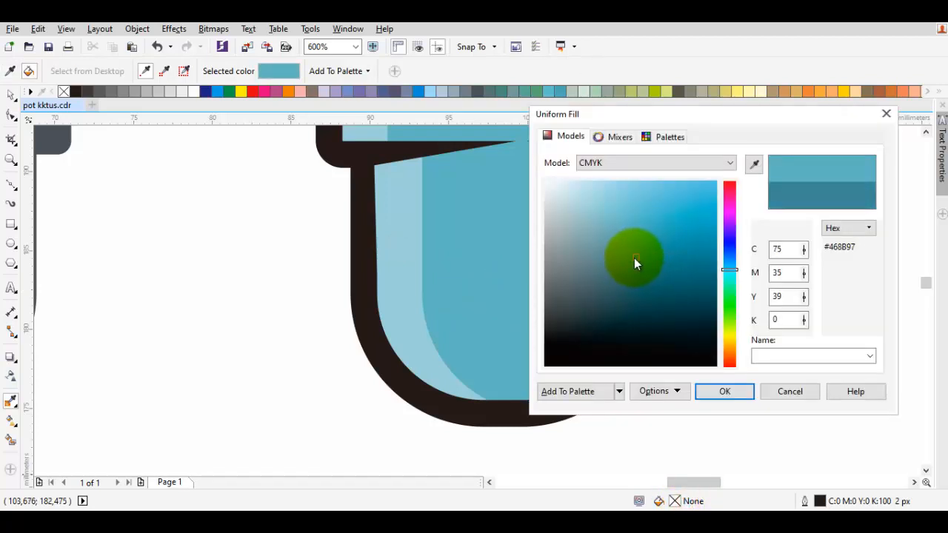
{"action": "key", "text": "Return"}
{"action": "left_click_drag", "start_coordinate": [570, 285], "coordinate": [602, 279]}
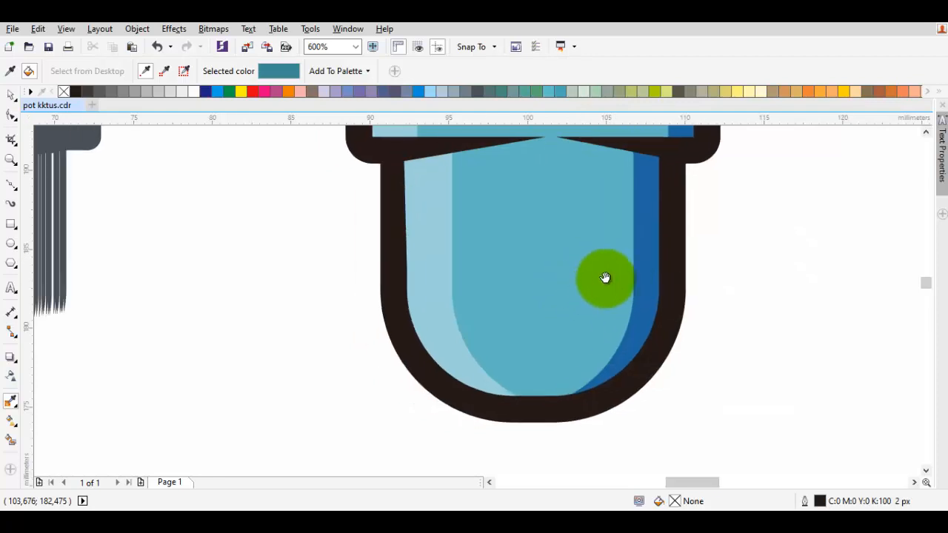
{"action": "left_click", "coordinate": [643, 287]}
{"action": "key", "text": "space"}
Step: Adjust the right shading strip's fill to a slightly deeper blue
{"action": "scroll", "coordinate": [643, 288], "scroll_direction": "down", "scroll_amount": 1}
{"action": "left_click", "coordinate": [644, 287]}
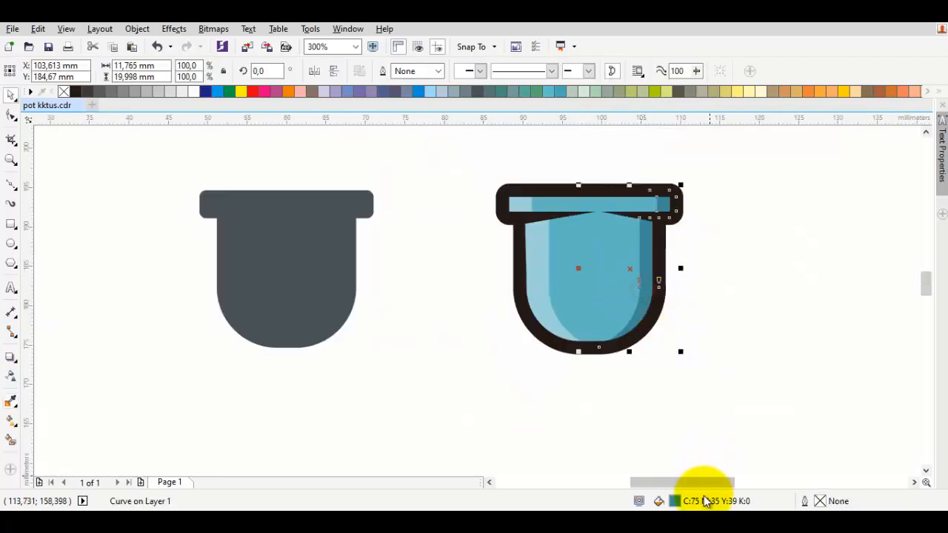
{"action": "key", "text": "shift+F11"}
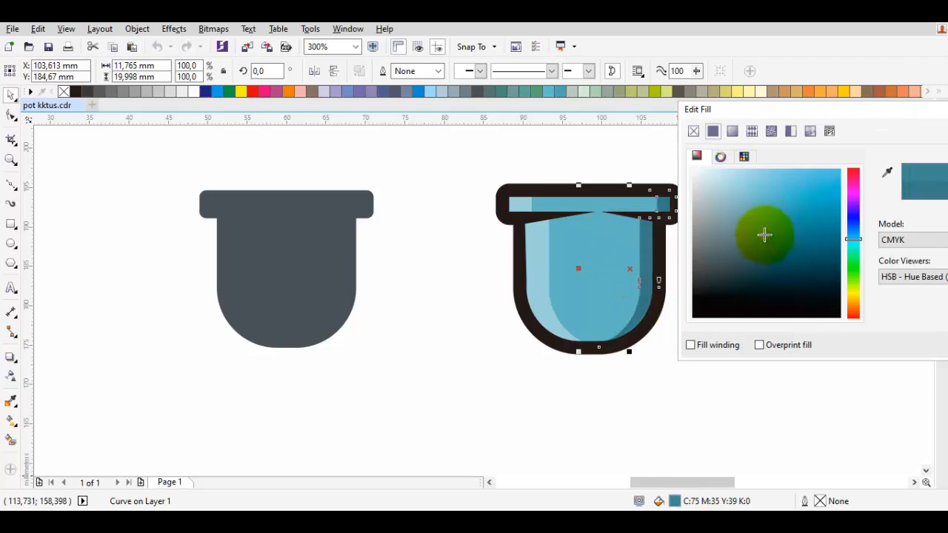
{"action": "key", "text": "Return"}
{"action": "left_click", "coordinate": [761, 286]}
Step: Delete the spare gray pot silhouette beside the colored pot
{"action": "scroll", "coordinate": [737, 287], "scroll_direction": "down", "scroll_amount": 1}
{"action": "left_click_drag", "start_coordinate": [738, 288], "coordinate": [703, 305]}
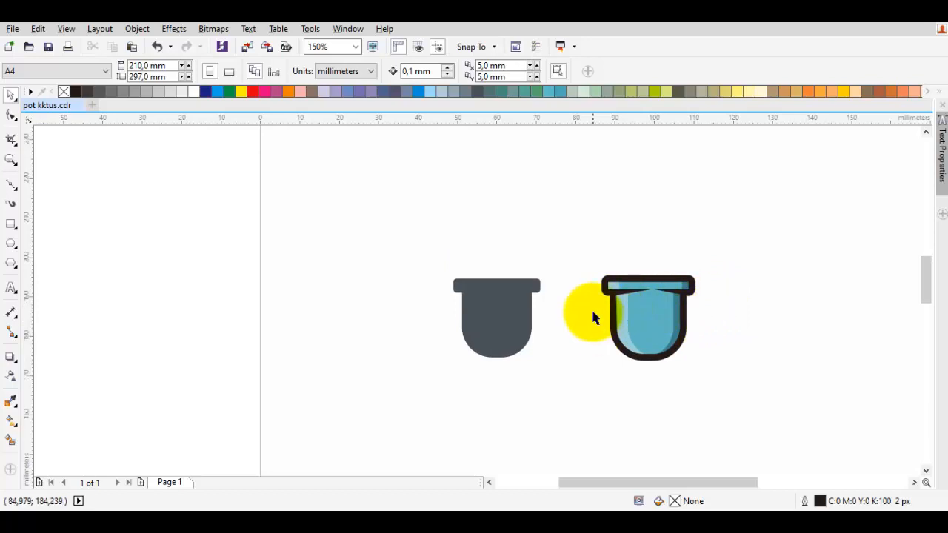
{"action": "scroll", "coordinate": [601, 317], "scroll_direction": "up", "scroll_amount": 1}
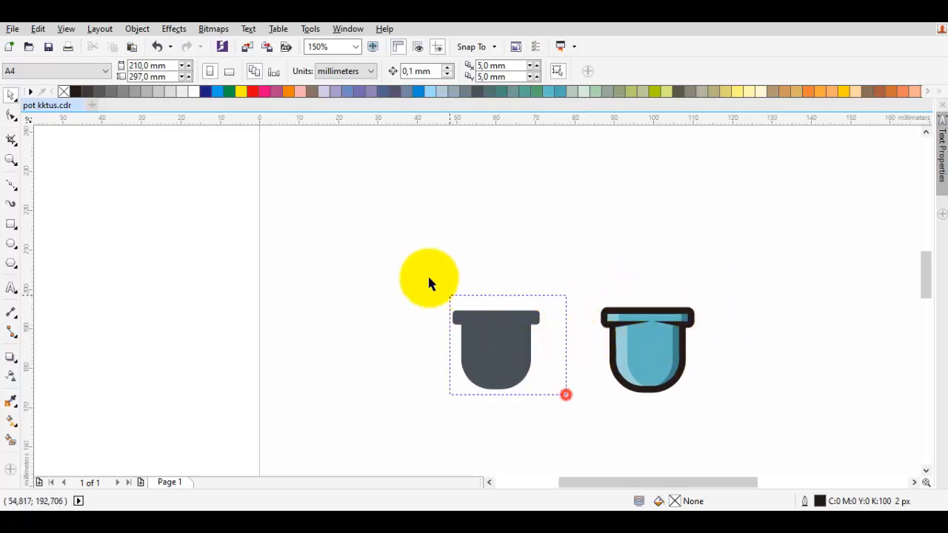
{"action": "left_click_drag", "start_coordinate": [399, 257], "coordinate": [398, 257]}
{"action": "key", "text": "Delete"}
{"action": "left_click", "coordinate": [537, 279]}
Step: Group all four shapes of the colored pot
{"action": "scroll", "coordinate": [622, 329], "scroll_direction": "up", "scroll_amount": 1}
{"action": "left_click_drag", "start_coordinate": [629, 331], "coordinate": [579, 262]}
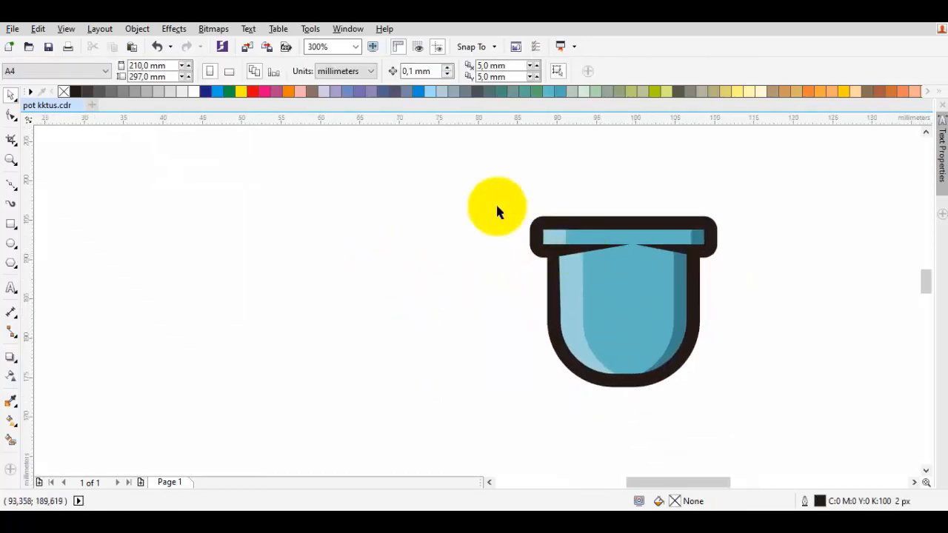
{"action": "left_click_drag", "start_coordinate": [487, 177], "coordinate": [776, 394]}
{"action": "right_click", "coordinate": [651, 292]}
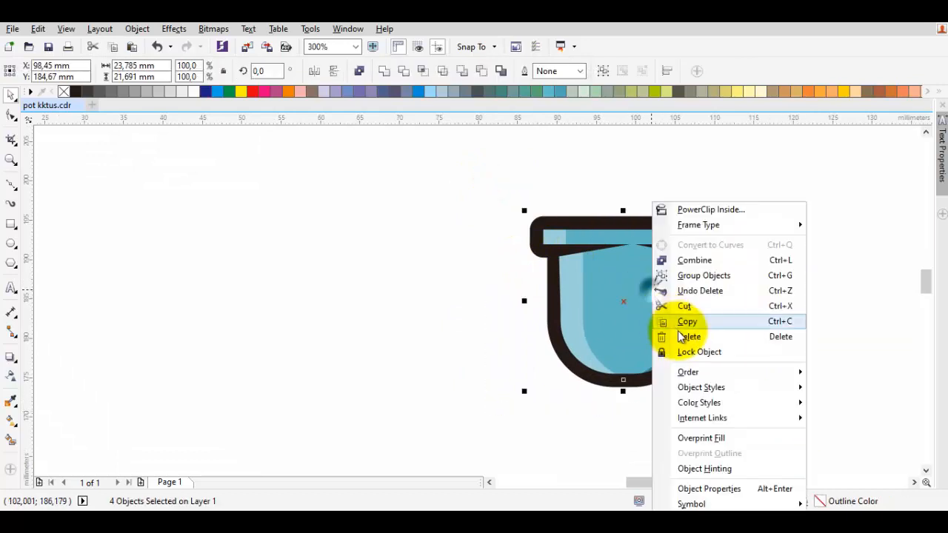
{"action": "left_click", "coordinate": [707, 274]}
{"action": "scroll", "coordinate": [708, 274], "scroll_direction": "down", "scroll_amount": 1}
{"action": "left_click", "coordinate": [755, 243]}
Step: Draw an ellipse about 7.6 mm wide and 3.7 mm high over the pot's rim, with a 10 px outline
{"action": "left_click_drag", "start_coordinate": [732, 277], "coordinate": [700, 325]}
{"action": "scroll", "coordinate": [688, 325], "scroll_direction": "up", "scroll_amount": 1}
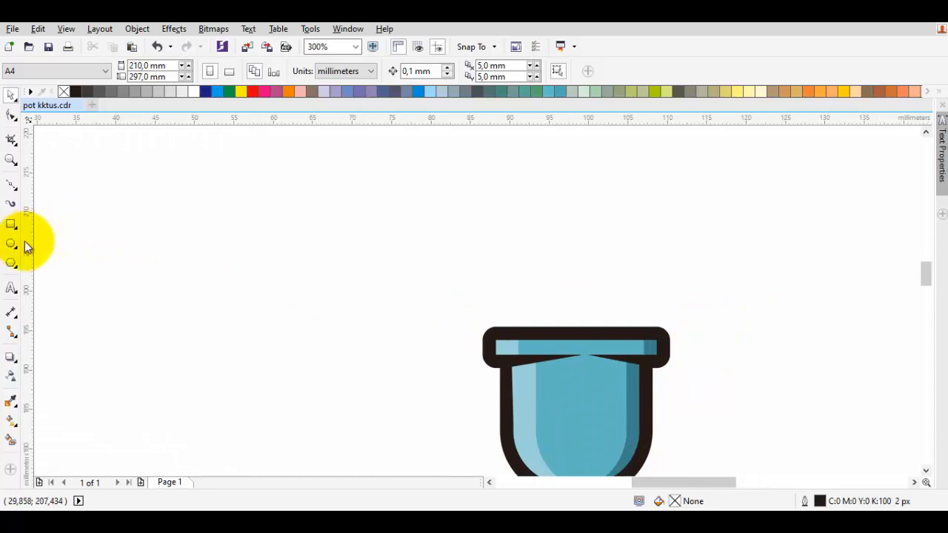
{"action": "scroll", "coordinate": [468, 334], "scroll_direction": "up", "scroll_amount": 2}
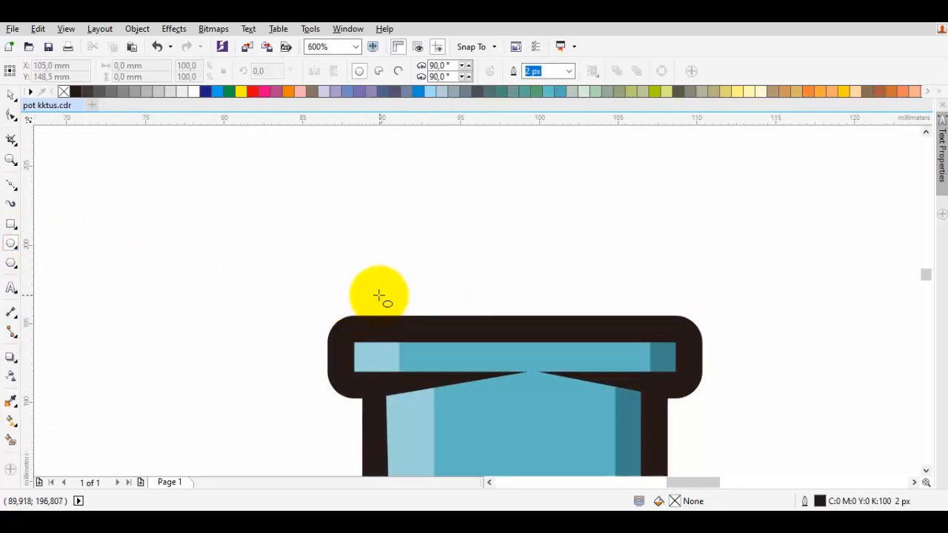
{"action": "left_click_drag", "start_coordinate": [378, 297], "coordinate": [502, 359]}
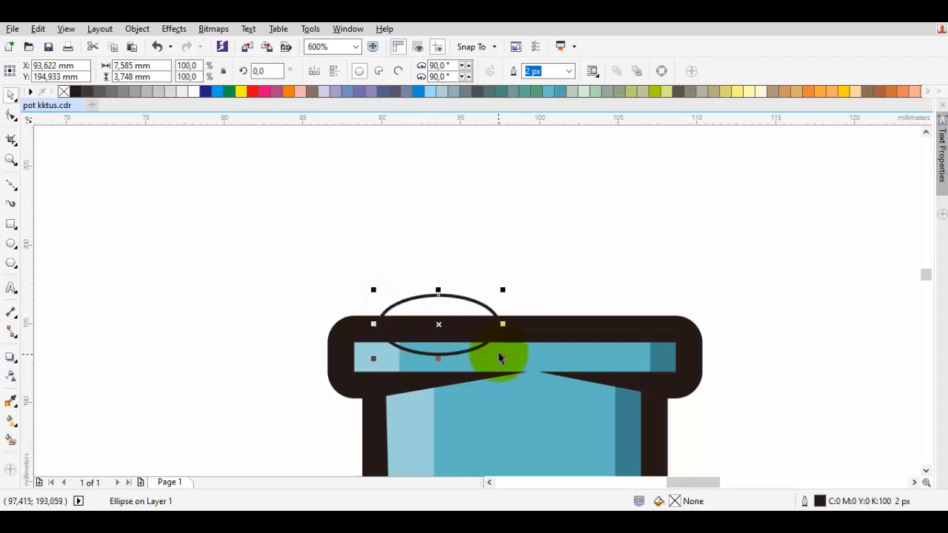
{"action": "left_click", "coordinate": [571, 71]}
{"action": "left_click", "coordinate": [539, 171]}
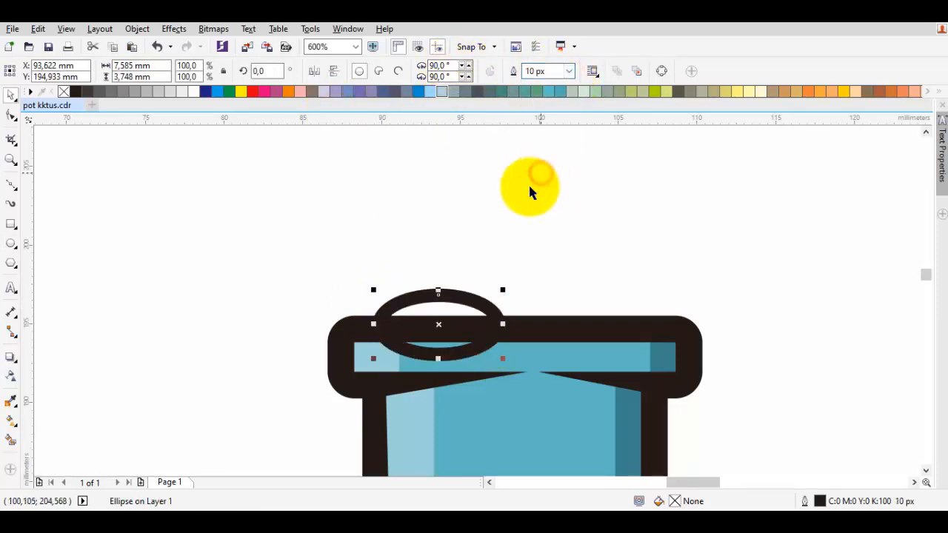
Step: Flatten the ellipse to about 77.6% height and tilt it about 13° above the left part of the pot rim
{"action": "left_click_drag", "start_coordinate": [478, 276], "coordinate": [517, 263]}
{"action": "left_click", "coordinate": [448, 298]}
{"action": "left_click", "coordinate": [436, 296]}
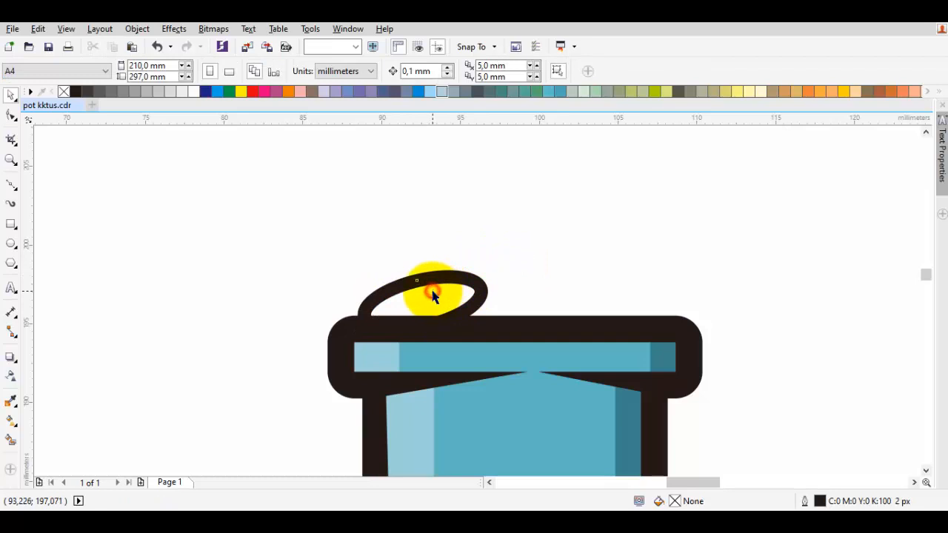
{"action": "left_click", "coordinate": [434, 296]}
Step: Set the tilted ellipse's outline width to 16 px
{"action": "scroll", "coordinate": [423, 280], "scroll_direction": "up", "scroll_amount": 1}
{"action": "left_click", "coordinate": [570, 72]}
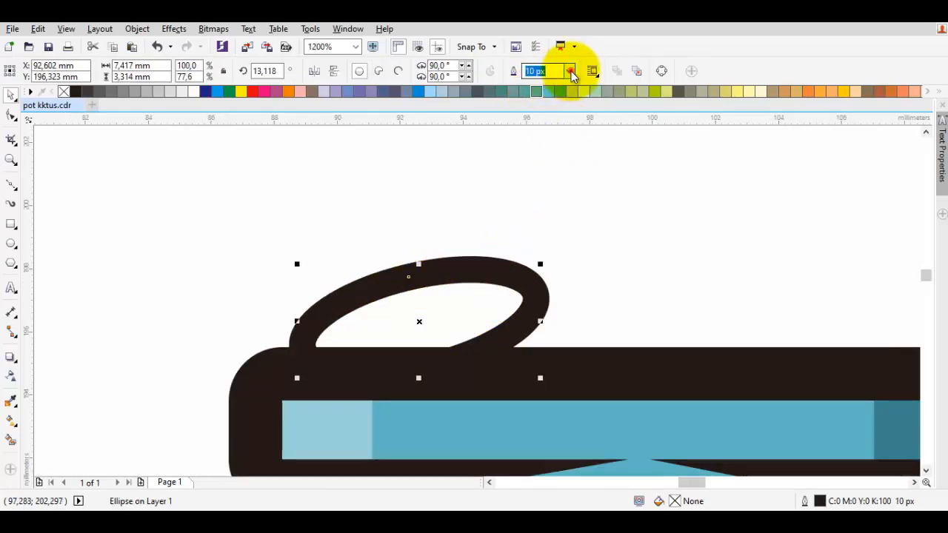
{"action": "left_click", "coordinate": [539, 181]}
Step: Shift the tilted ellipse slightly right along the pot rim and fill it with white
{"action": "left_click", "coordinate": [508, 296]}
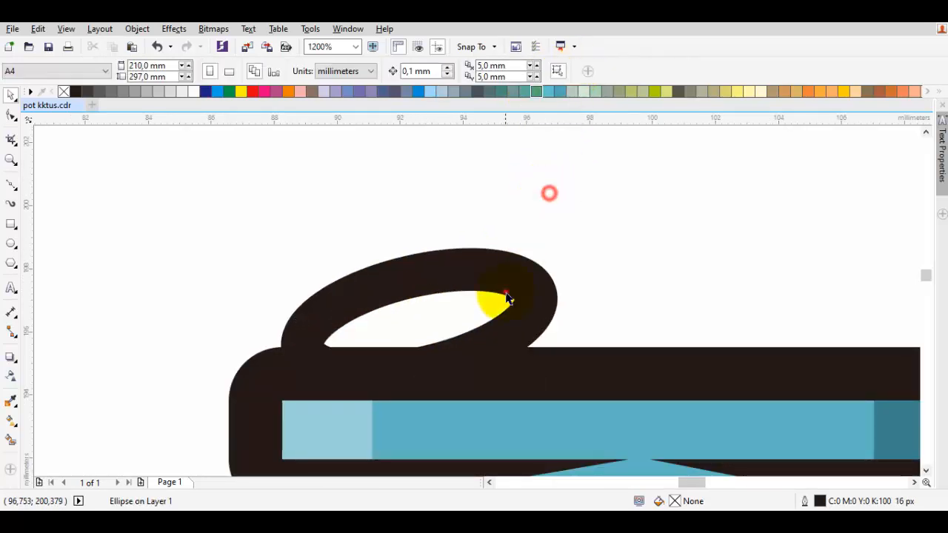
{"action": "left_click_drag", "start_coordinate": [507, 292], "coordinate": [537, 294]}
{"action": "left_click", "coordinate": [200, 92]}
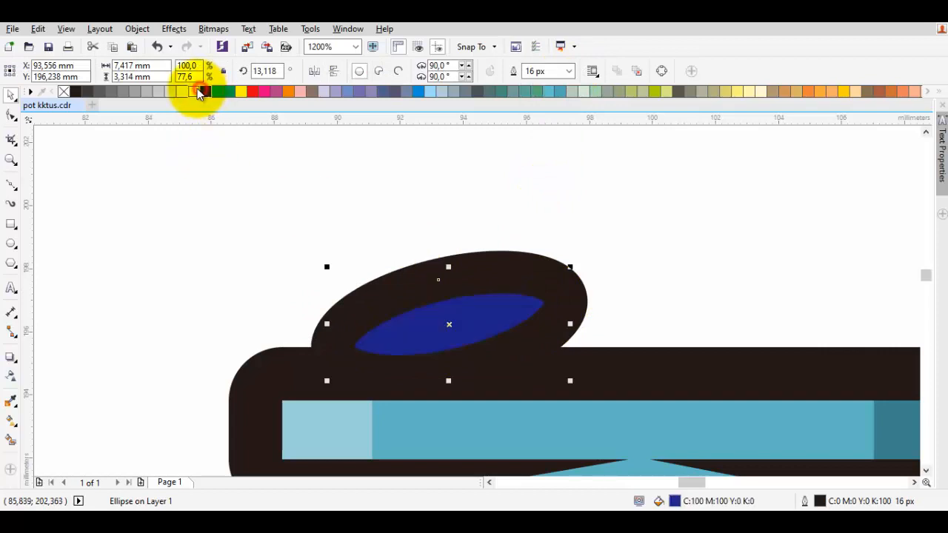
{"action": "left_click", "coordinate": [193, 92]}
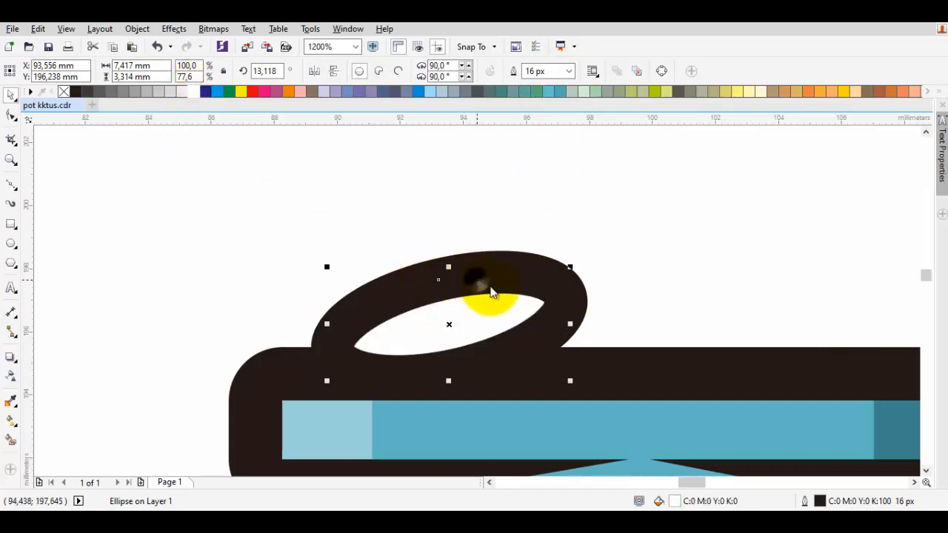
{"action": "right_click", "coordinate": [491, 291]}
{"action": "left_click", "coordinate": [707, 409]}
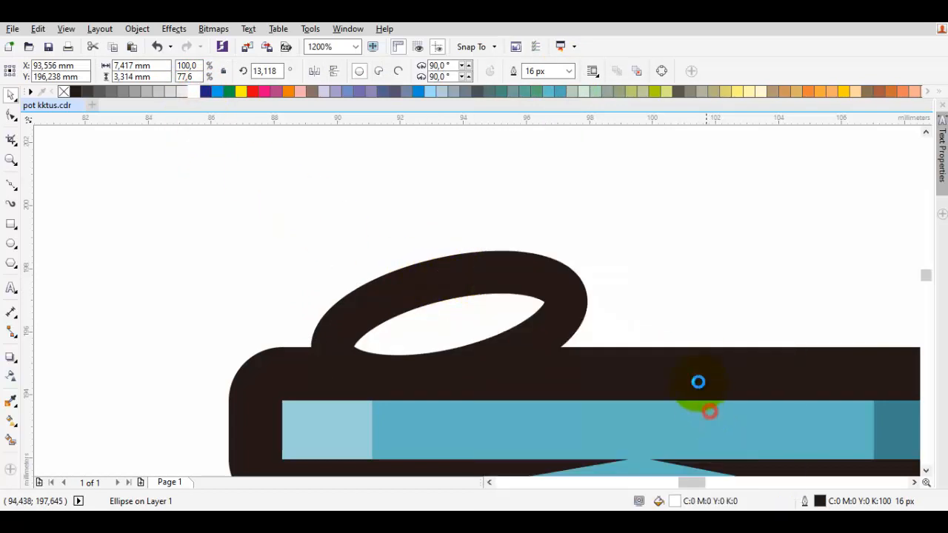
{"action": "scroll", "coordinate": [597, 311], "scroll_direction": "down", "scroll_amount": 4}
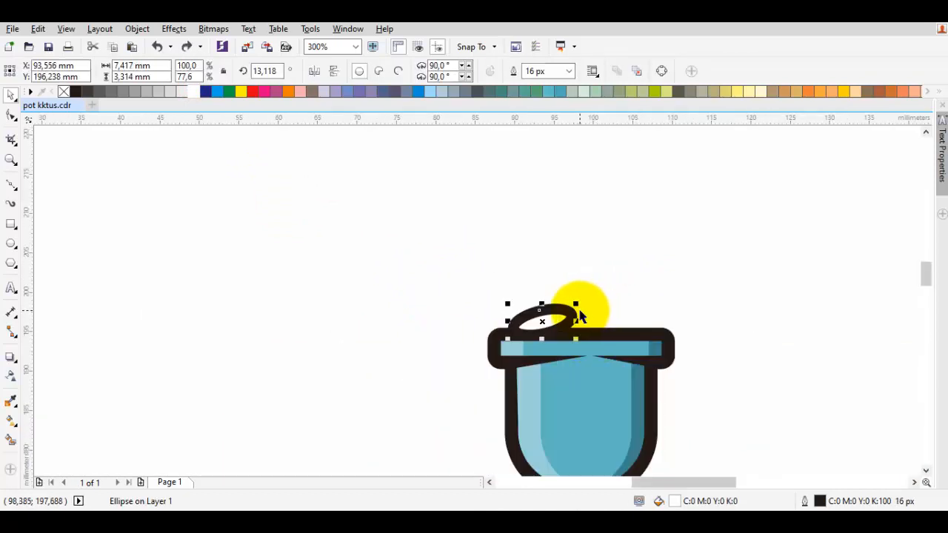
{"action": "right_click", "coordinate": [563, 312]}
{"action": "left_click", "coordinate": [466, 276]}
{"action": "left_click_drag", "start_coordinate": [561, 341], "coordinate": [506, 263]}
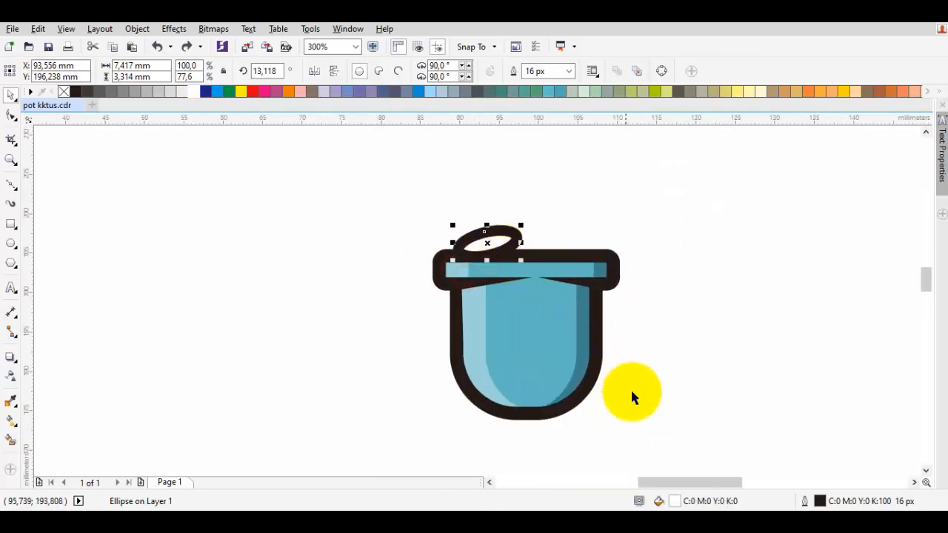
{"action": "left_click", "coordinate": [514, 305]}
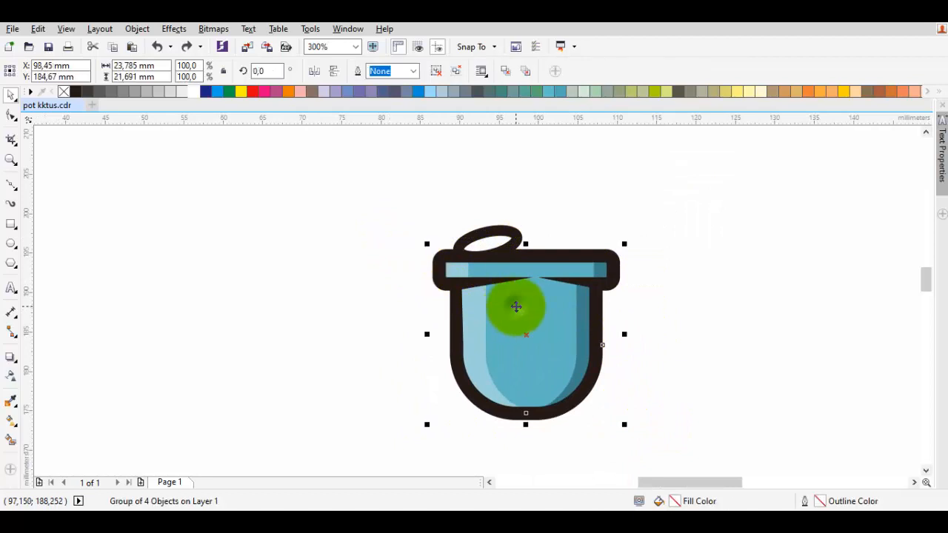
{"action": "right_click", "coordinate": [519, 307]}
{"action": "left_click", "coordinate": [400, 277]}
{"action": "left_click", "coordinate": [573, 194]}
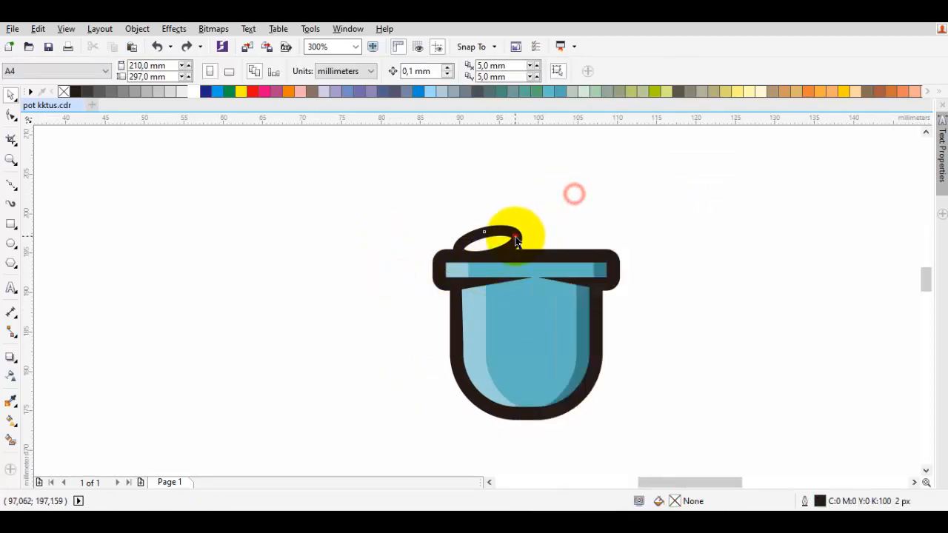
Step: Place the white ellipse behind the grouped pot in the stacking order
{"action": "left_click", "coordinate": [516, 225]}
{"action": "right_click", "coordinate": [516, 226]}
{"action": "mouse_move", "coordinate": [552, 357]}
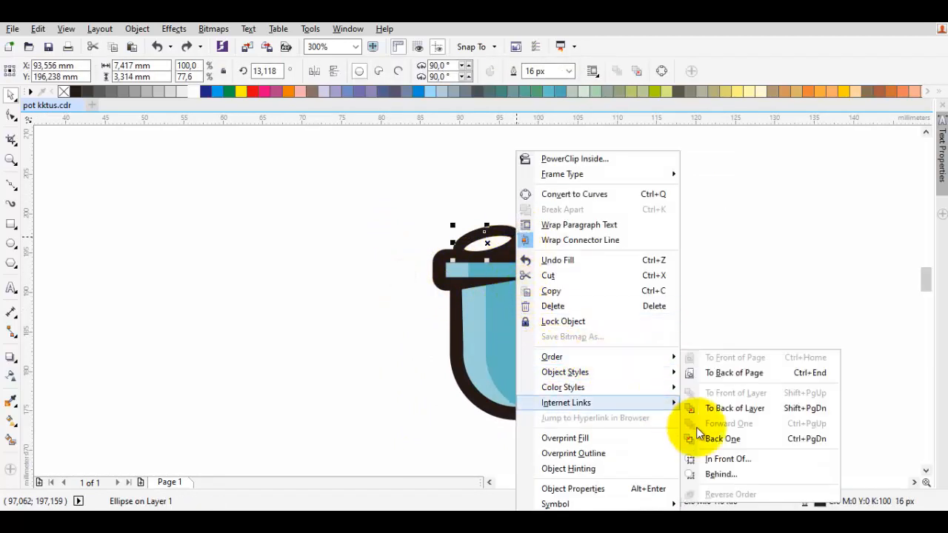
{"action": "left_click", "coordinate": [721, 471]}
{"action": "left_click", "coordinate": [532, 323]}
Step: Set the white ellipse's outline width to 10 px
{"action": "scroll", "coordinate": [507, 231], "scroll_direction": "up", "scroll_amount": 2}
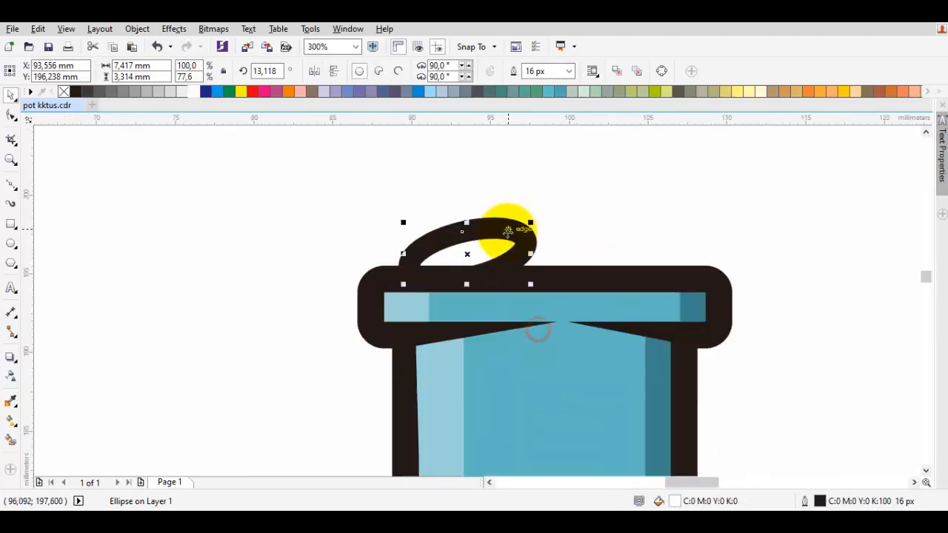
{"action": "scroll", "coordinate": [467, 231], "scroll_direction": "up", "scroll_amount": 1}
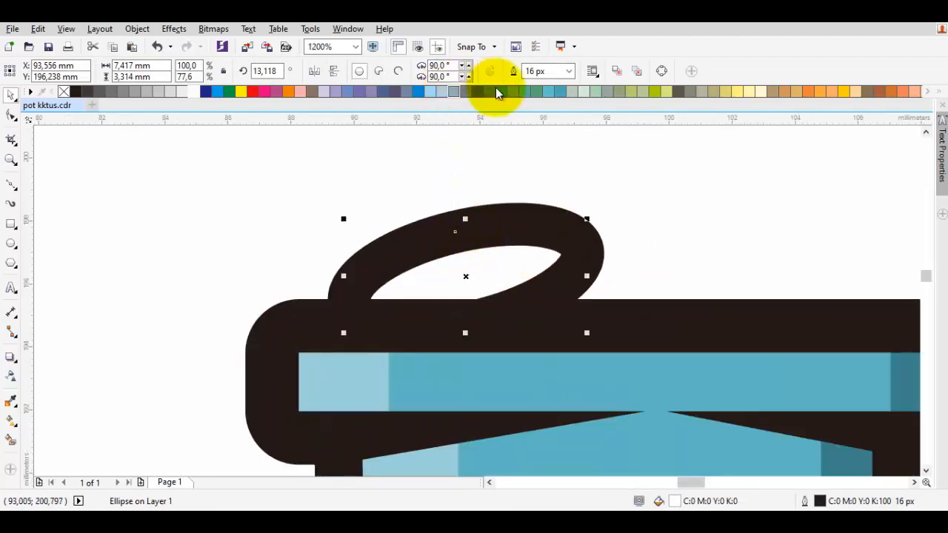
{"action": "left_click", "coordinate": [569, 71]}
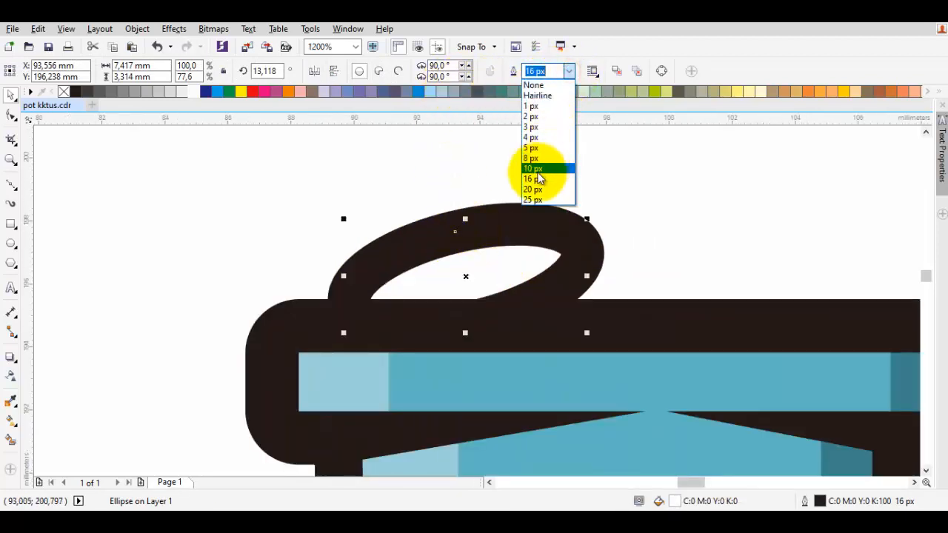
{"action": "left_click", "coordinate": [539, 170]}
{"action": "scroll", "coordinate": [537, 168], "scroll_direction": "down", "scroll_amount": 2}
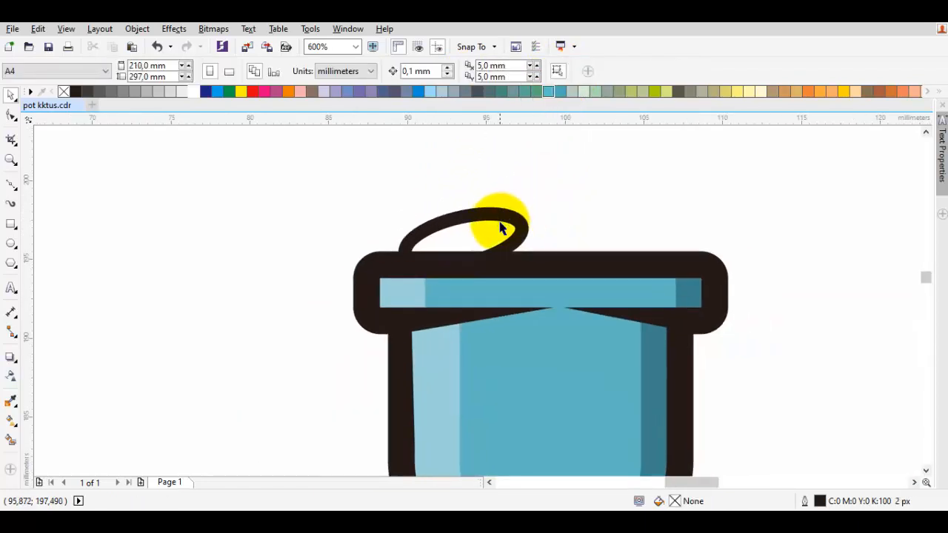
Step: Duplicate the ellipse to its right, scaled to about 77.8% and rotated to about 340.5°, overlapping the first one
{"action": "scroll", "coordinate": [504, 226], "scroll_direction": "up", "scroll_amount": 2}
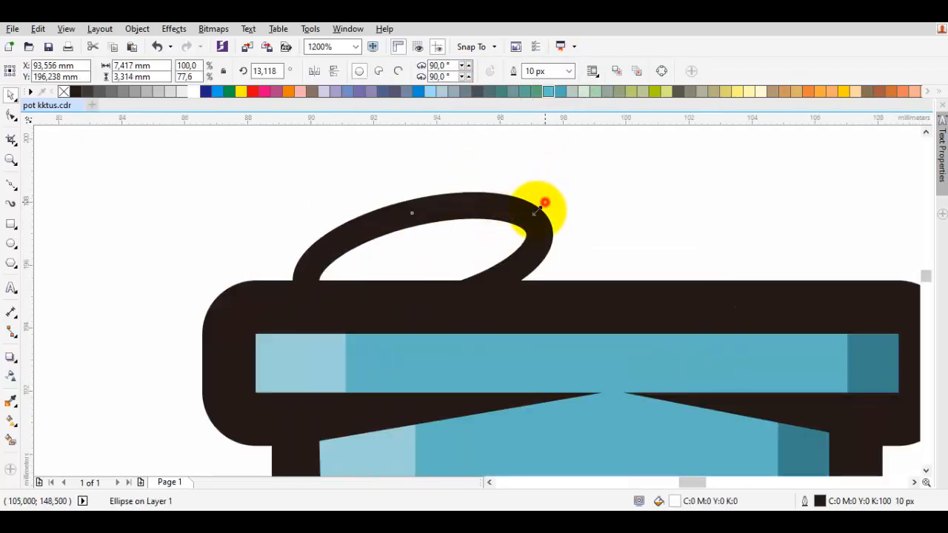
{"action": "left_click_drag", "start_coordinate": [544, 202], "coordinate": [492, 227]}
{"action": "scroll", "coordinate": [482, 244], "scroll_direction": "down", "scroll_amount": 1}
{"action": "scroll", "coordinate": [529, 237], "scroll_direction": "up", "scroll_amount": 1}
Step: Place the second, smaller ellipse behind the grouped pot in the stacking order
{"action": "right_click", "coordinate": [487, 225]}
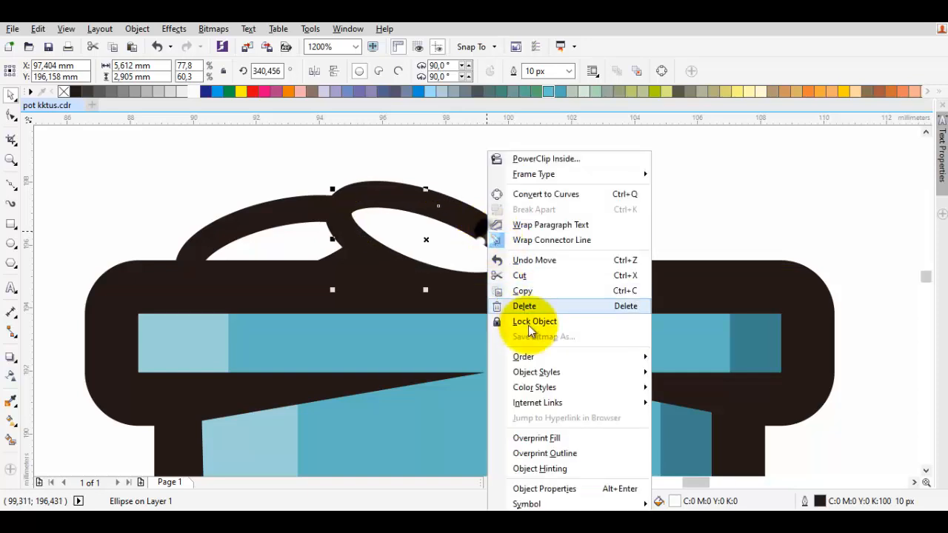
{"action": "mouse_move", "coordinate": [538, 359]}
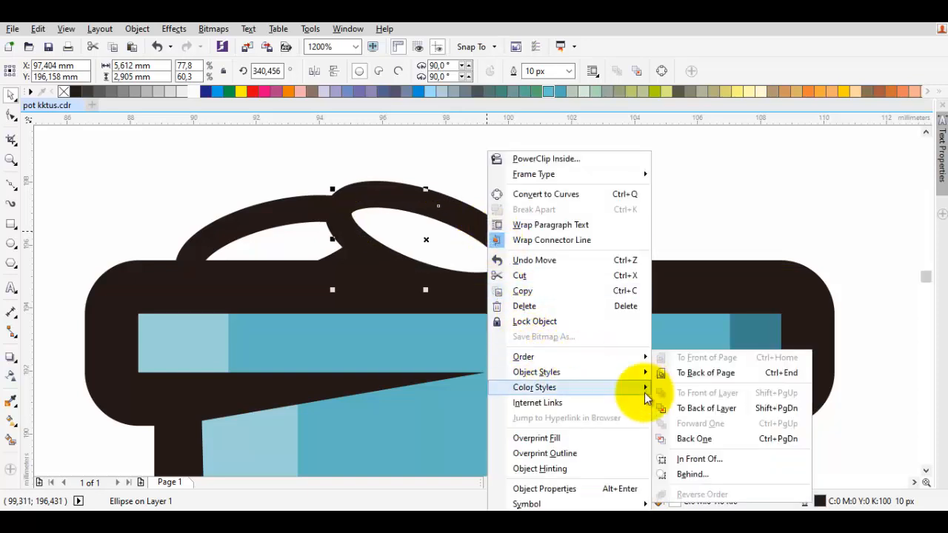
{"action": "left_click", "coordinate": [699, 465]}
{"action": "left_click", "coordinate": [522, 324]}
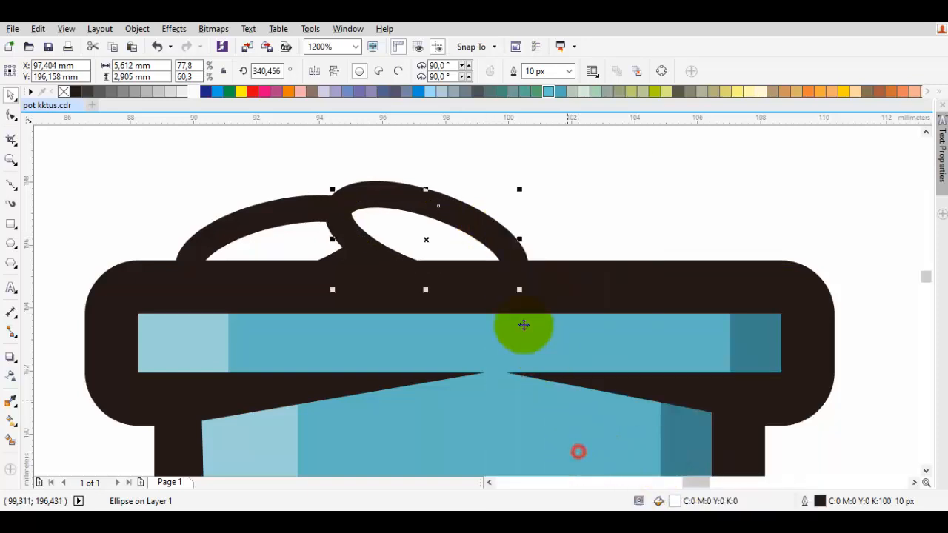
Step: Duplicate both ellipses along the right half of the rim, rotate the copies about 10° clockwise and lower them onto the rim
{"action": "left_click", "coordinate": [303, 217], "text": "shift"}
{"action": "left_click_drag", "start_coordinate": [303, 218], "coordinate": [585, 192]}
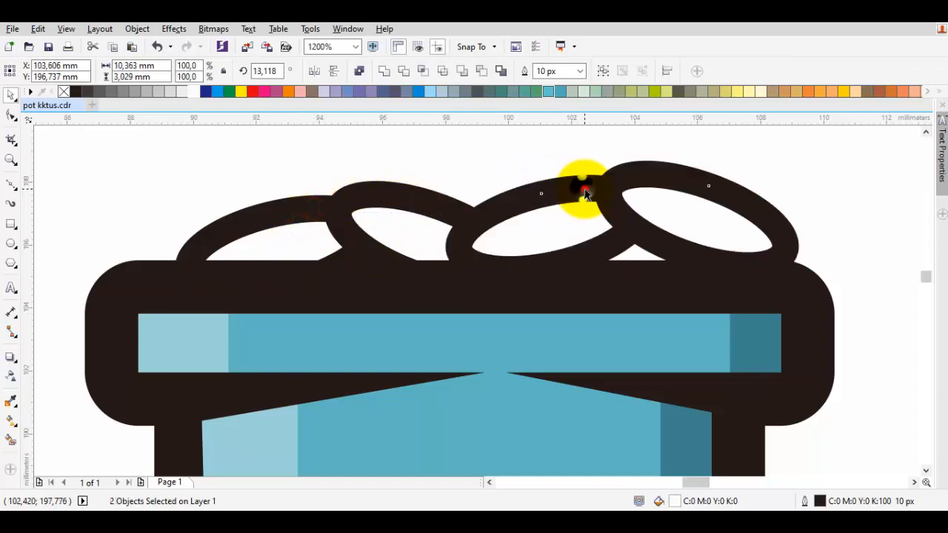
{"action": "left_click", "coordinate": [636, 188]}
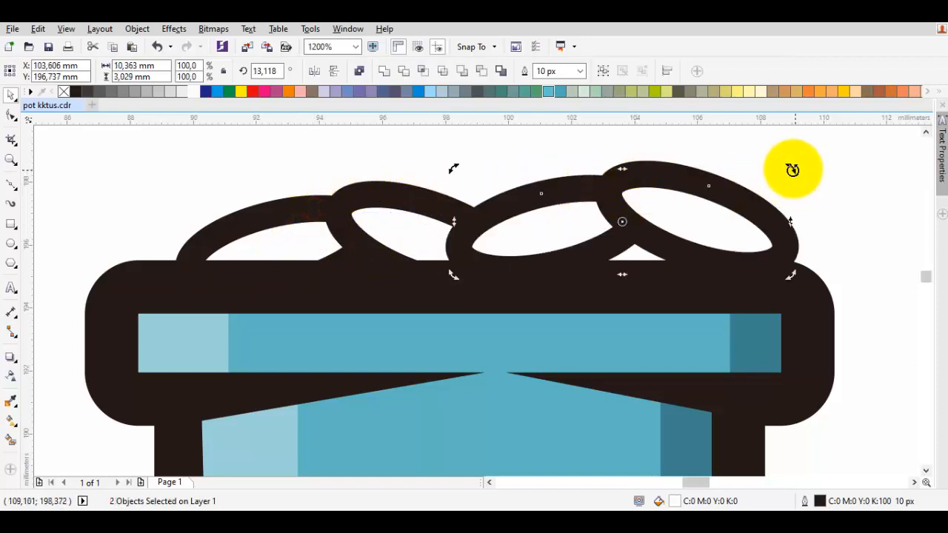
{"action": "left_click_drag", "start_coordinate": [791, 169], "coordinate": [777, 206]}
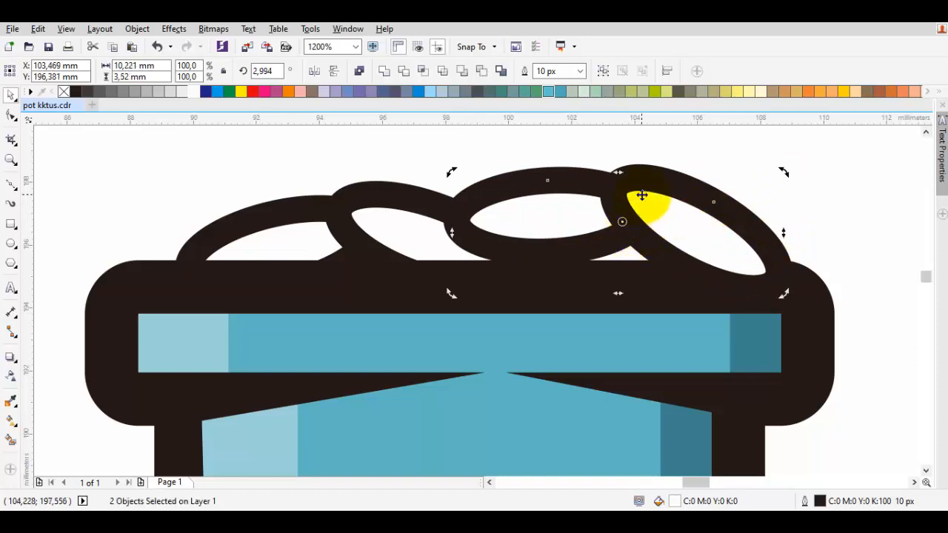
{"action": "left_click_drag", "start_coordinate": [622, 193], "coordinate": [572, 212]}
Step: Place the two duplicated ellipses behind the grouped pot
{"action": "right_click", "coordinate": [574, 201]}
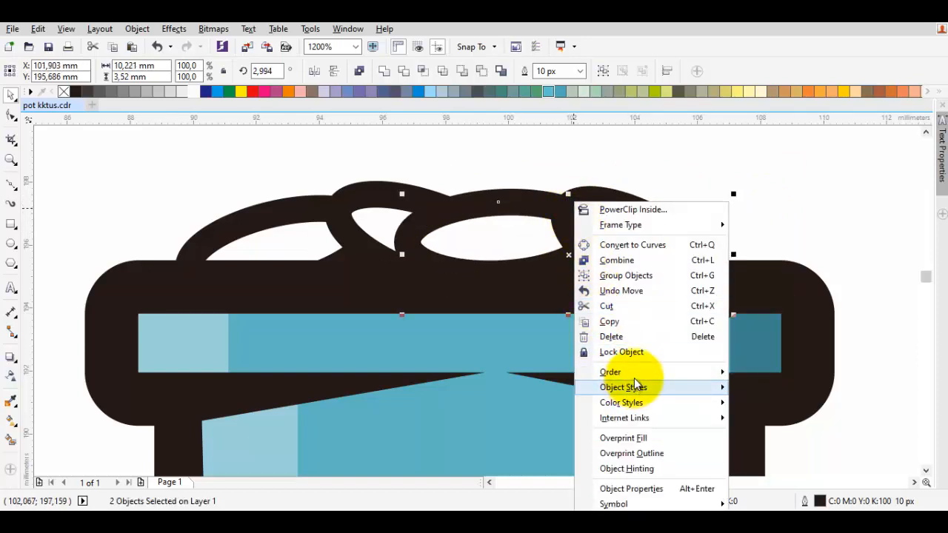
{"action": "mouse_move", "coordinate": [639, 372]}
{"action": "left_click", "coordinate": [776, 468]}
{"action": "left_click", "coordinate": [561, 412]}
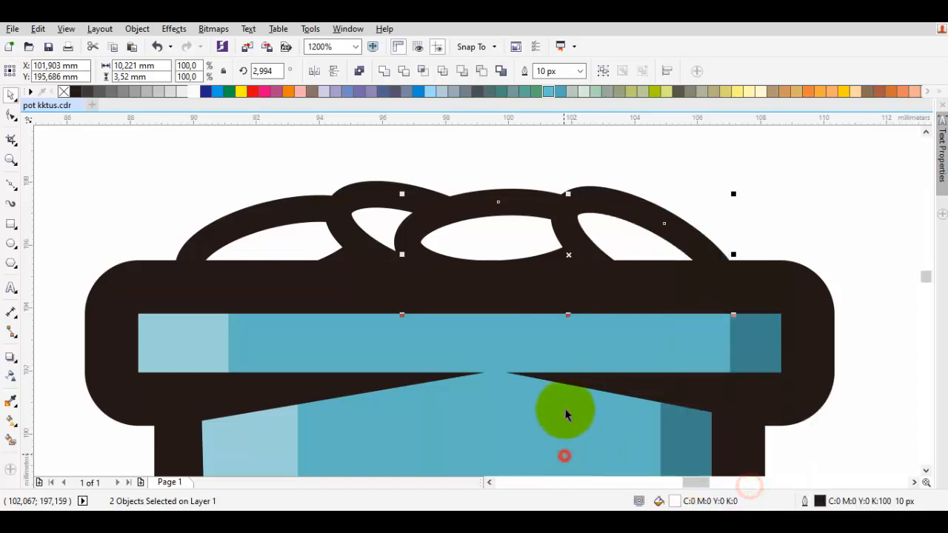
{"action": "scroll", "coordinate": [577, 415], "scroll_direction": "down", "scroll_amount": 2}
{"action": "left_click", "coordinate": [713, 296]}
Step: Nudge the second ellipse from the left slightly left along the rim
{"action": "scroll", "coordinate": [385, 237], "scroll_direction": "up", "scroll_amount": 2}
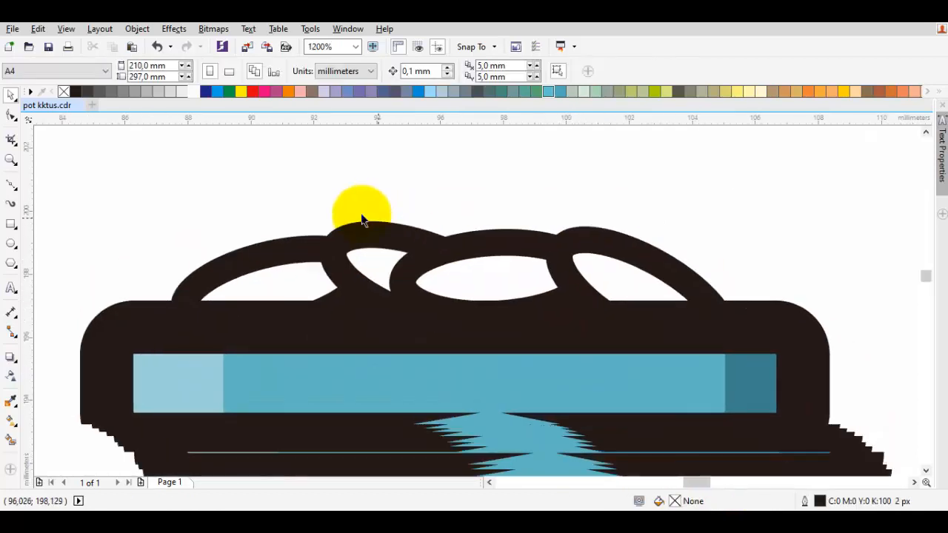
{"action": "mouse_move", "coordinate": [367, 242]}
{"action": "left_mouse_down"}
{"action": "mouse_move", "coordinate": [358, 242]}
{"action": "mouse_move", "coordinate": [365, 235]}
{"action": "left_mouse_up"}
{"action": "left_click", "coordinate": [638, 234]}
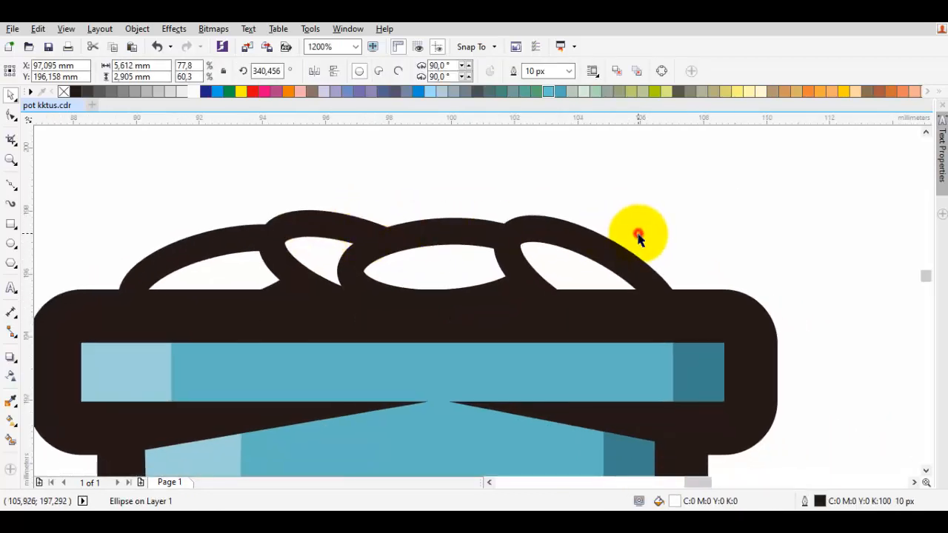
Step: Duplicate the third ellipse to the right end of the rim and place the copy behind the pot
{"action": "left_click_drag", "start_coordinate": [480, 274], "coordinate": [676, 254]}
{"action": "right_click", "coordinate": [677, 254]}
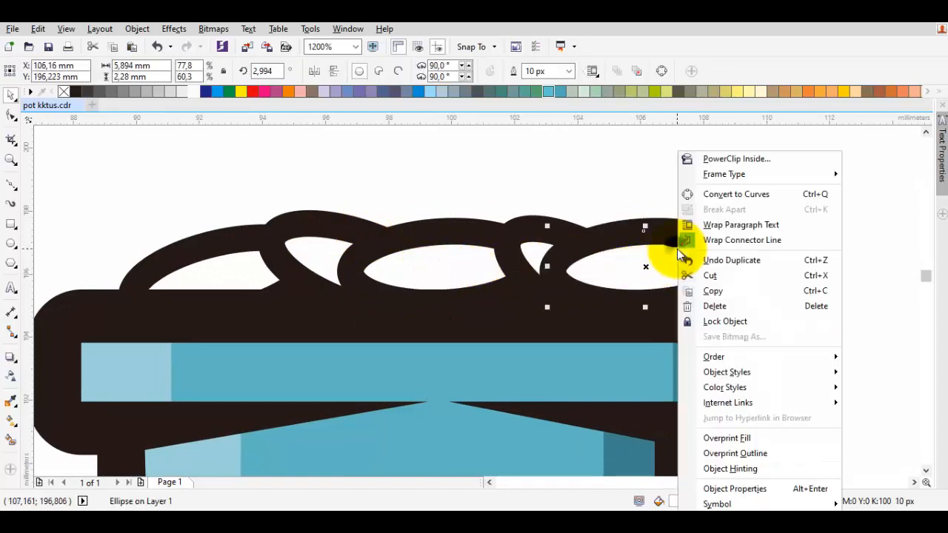
{"action": "mouse_move", "coordinate": [710, 357]}
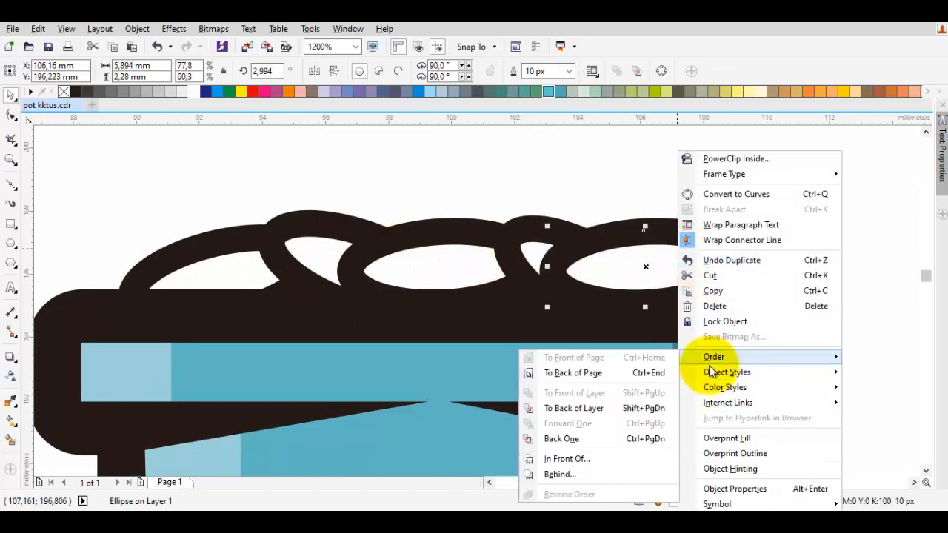
{"action": "left_click", "coordinate": [553, 474]}
{"action": "left_click", "coordinate": [602, 386]}
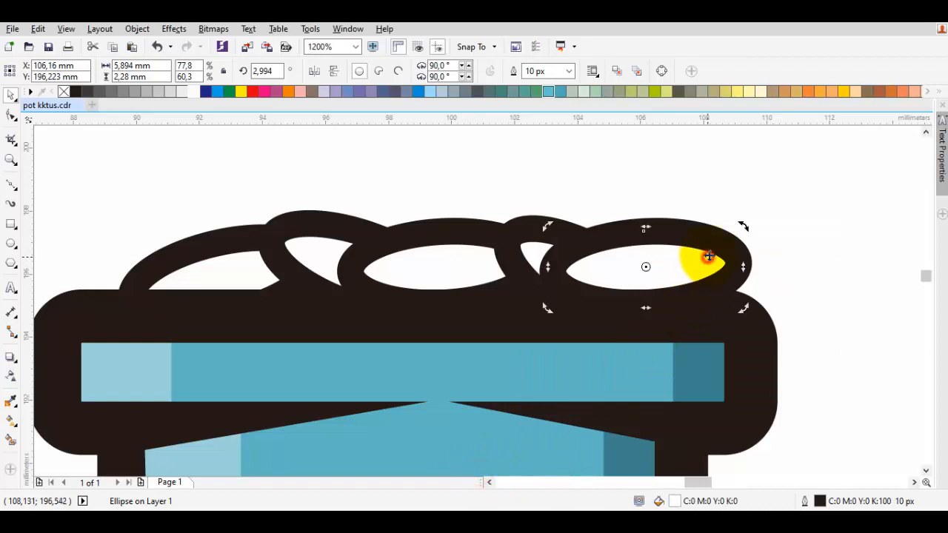
Step: Shrink the rightmost ellipse to about 4.2 mm by 1.7 mm and rotate it to about 351.7°
{"action": "left_click_drag", "start_coordinate": [743, 229], "coordinate": [688, 272]}
{"action": "left_click", "coordinate": [745, 245]}
{"action": "left_click", "coordinate": [688, 272]}
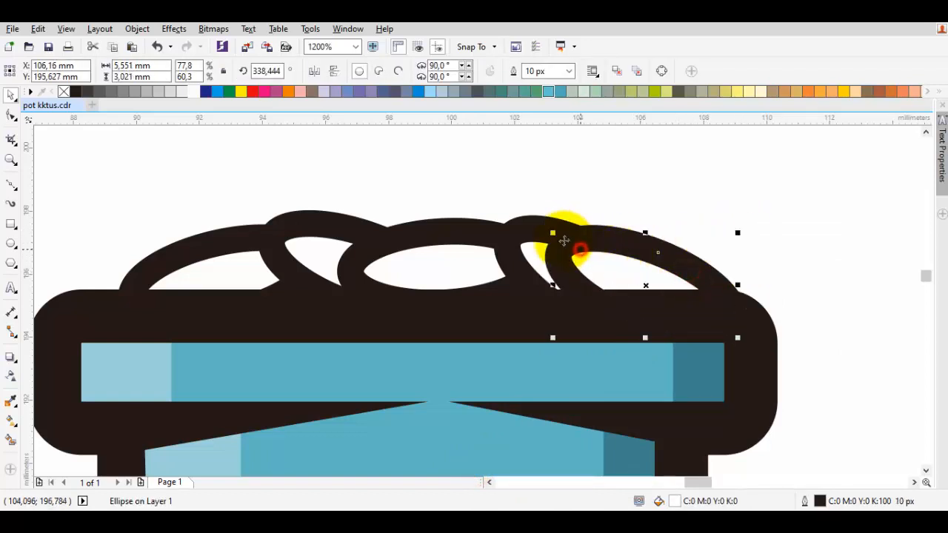
{"action": "left_click_drag", "start_coordinate": [550, 233], "coordinate": [627, 264]}
{"action": "left_click_drag", "start_coordinate": [717, 246], "coordinate": [705, 236]}
Step: Reorder the small rightmost ellipse relative to the grouped pot, keeping it behind the rim
{"action": "right_click", "coordinate": [673, 264]}
{"action": "mouse_move", "coordinate": [707, 357]}
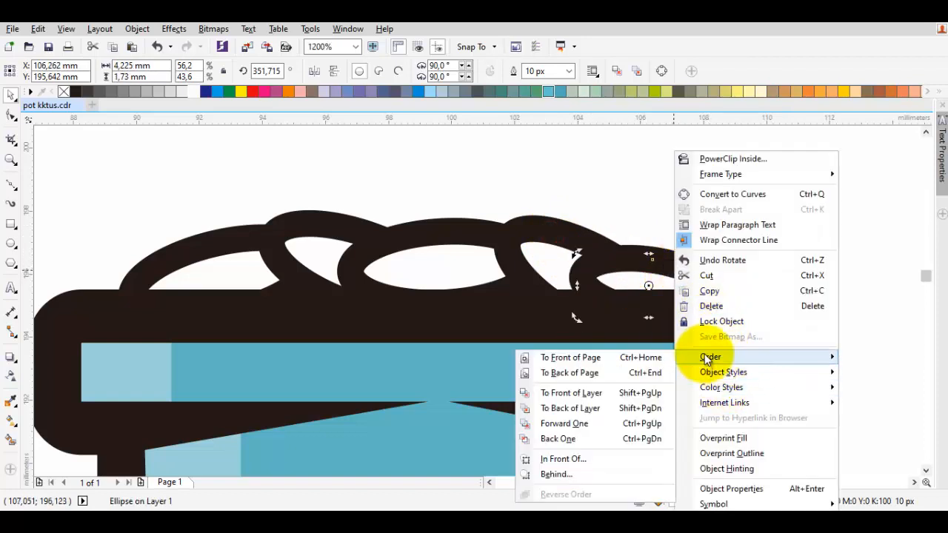
{"action": "left_click", "coordinate": [533, 459]}
{"action": "left_click", "coordinate": [469, 445]}
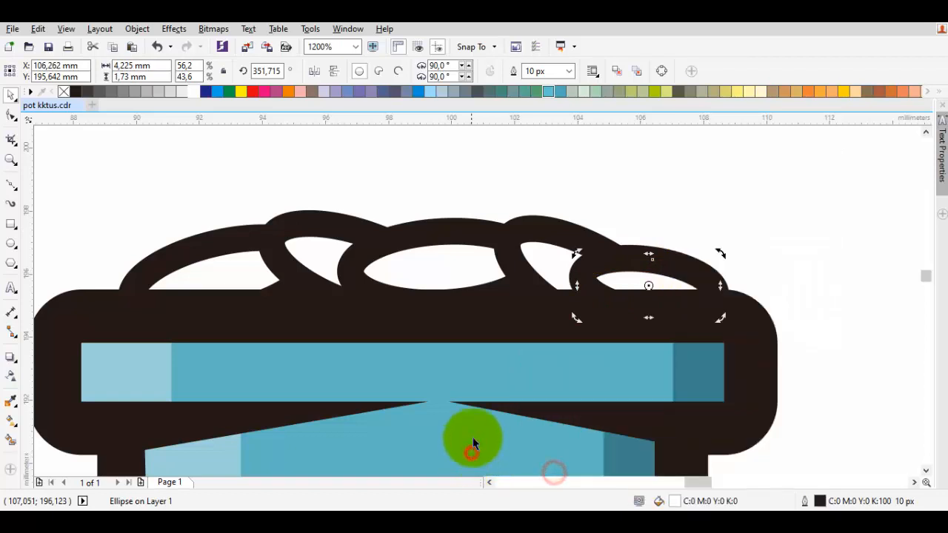
Step: Place the small rightmost ellipse behind the fourth ellipse beside it
{"action": "scroll", "coordinate": [620, 306], "scroll_direction": "down", "scroll_amount": 2}
{"action": "right_click", "coordinate": [692, 194]}
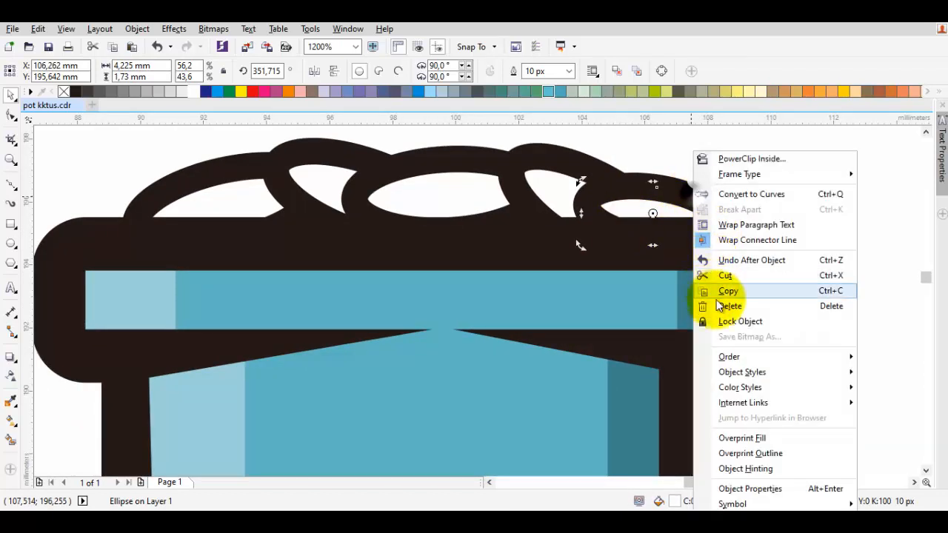
{"action": "mouse_move", "coordinate": [707, 357]}
{"action": "left_click", "coordinate": [560, 468]}
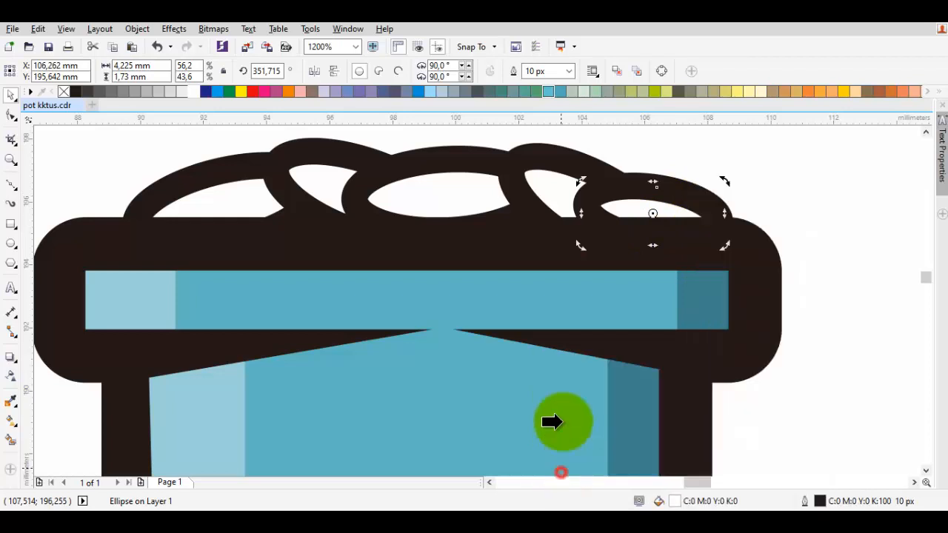
{"action": "left_click", "coordinate": [555, 198]}
{"action": "left_click", "coordinate": [708, 151]}
Step: Move the fourth ellipse slightly and rotate it to a flatter angle along the rim
{"action": "left_click", "coordinate": [607, 186]}
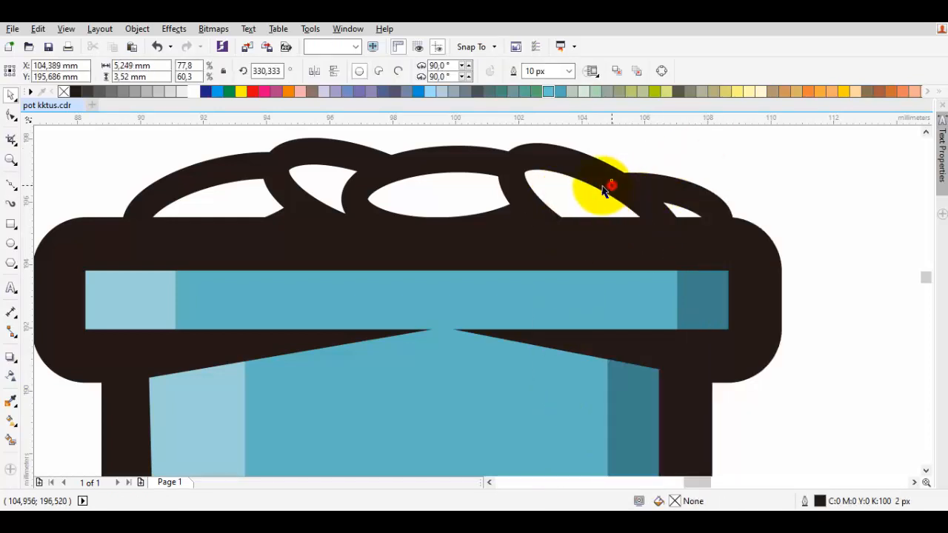
{"action": "left_click_drag", "start_coordinate": [607, 186], "coordinate": [590, 186]}
{"action": "left_click", "coordinate": [590, 186]}
{"action": "left_click_drag", "start_coordinate": [665, 155], "coordinate": [648, 138]}
{"action": "left_click", "coordinate": [719, 156]}
{"action": "scroll", "coordinate": [659, 199], "scroll_direction": "up", "scroll_amount": 1}
{"action": "scroll", "coordinate": [585, 181], "scroll_direction": "down", "scroll_amount": 1}
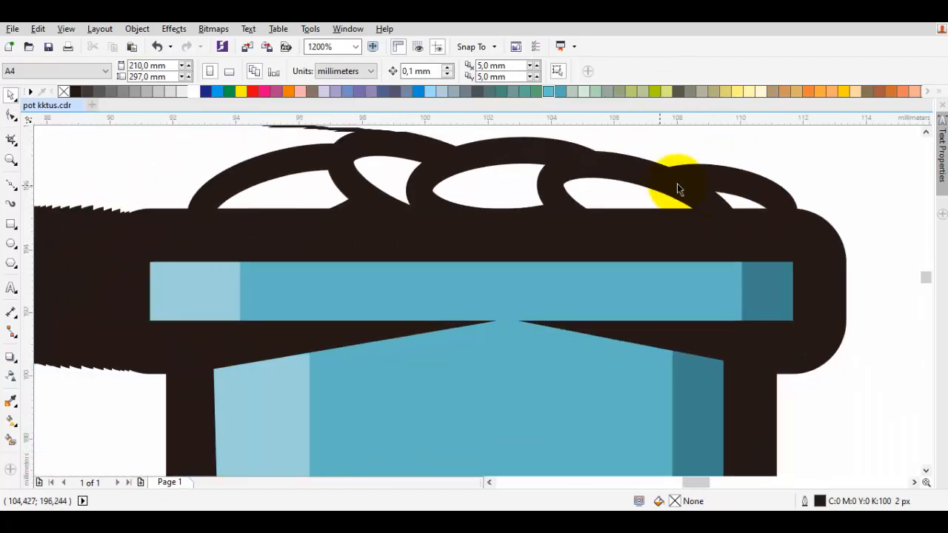
Step: Nudge the fifth ellipse slightly right and shift the first ellipse left toward the rim's edge
{"action": "left_click", "coordinate": [748, 179]}
{"action": "mouse_move", "coordinate": [755, 181]}
{"action": "left_mouse_down"}
{"action": "mouse_move", "coordinate": [776, 169]}
{"action": "mouse_move", "coordinate": [760, 182]}
{"action": "left_mouse_up"}
{"action": "left_click_drag", "start_coordinate": [282, 174], "coordinate": [223, 175]}
Step: Reposition the second ellipse beside the first and rotate it to about 354.5°
{"action": "mouse_move", "coordinate": [368, 160]}
{"action": "left_mouse_down"}
{"action": "mouse_move", "coordinate": [328, 171]}
{"action": "mouse_move", "coordinate": [365, 166]}
{"action": "left_mouse_up"}
{"action": "left_click_drag", "start_coordinate": [482, 150], "coordinate": [461, 139]}
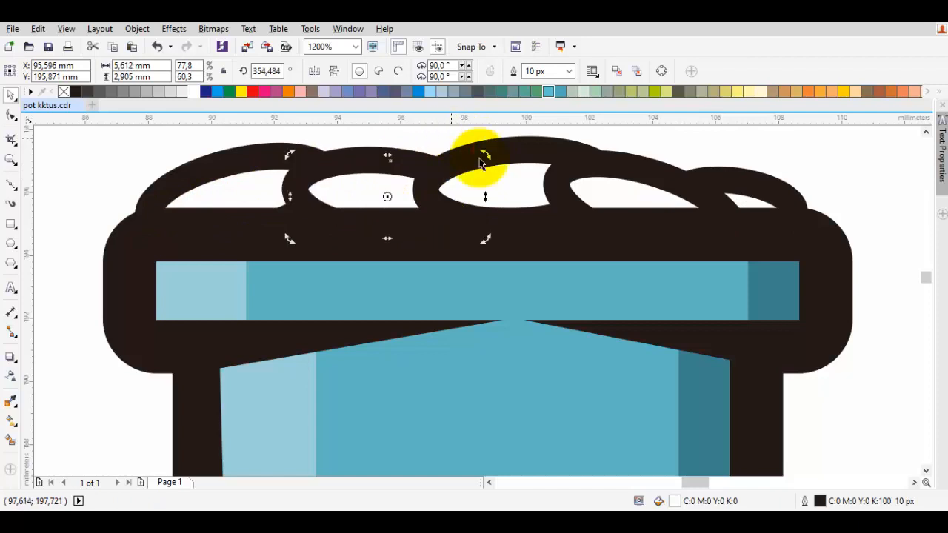
Step: Rotate the third ellipse to about 18.2° and shift it down and right, closer to the fourth ellipse
{"action": "left_click", "coordinate": [502, 163]}
{"action": "left_click_drag", "start_coordinate": [509, 166], "coordinate": [519, 176]}
{"action": "left_click", "coordinate": [521, 174]}
{"action": "left_click_drag", "start_coordinate": [600, 157], "coordinate": [597, 147]}
{"action": "left_click_drag", "start_coordinate": [545, 163], "coordinate": [547, 165]}
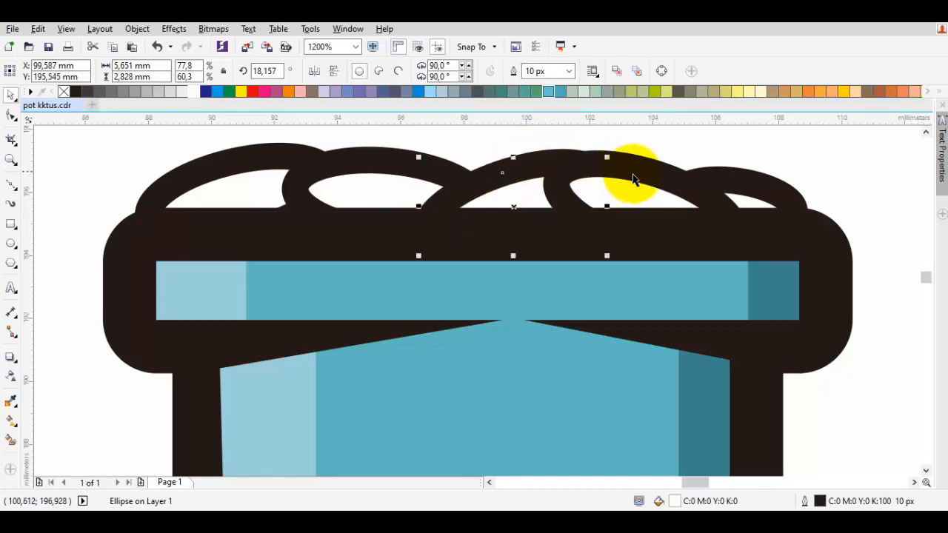
{"action": "left_click_drag", "start_coordinate": [640, 165], "coordinate": [641, 165]}
{"action": "left_click", "coordinate": [840, 172]}
Step: Convert the five ellipses' outlines to objects and group them together with the white ellipses
{"action": "scroll", "coordinate": [807, 178], "scroll_direction": "down", "scroll_amount": 2}
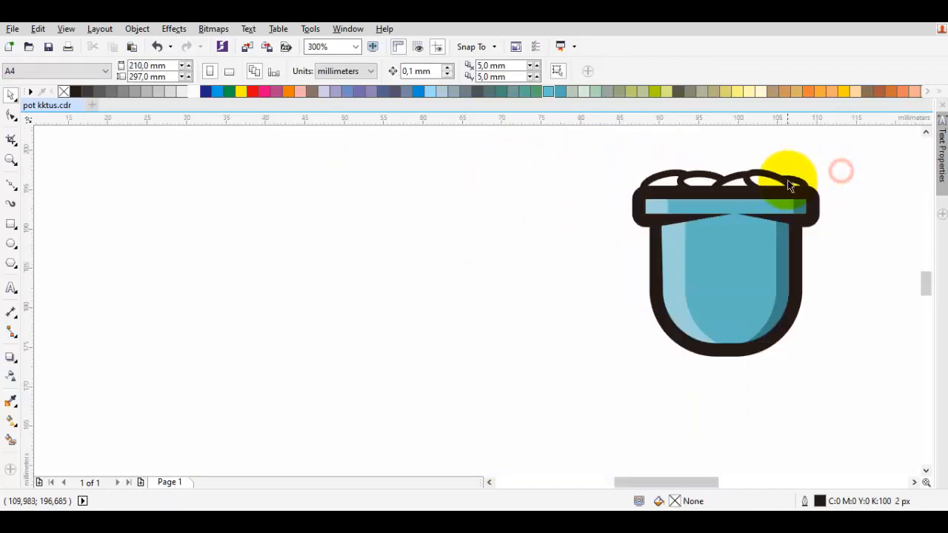
{"action": "left_click_drag", "start_coordinate": [767, 183], "coordinate": [569, 254]}
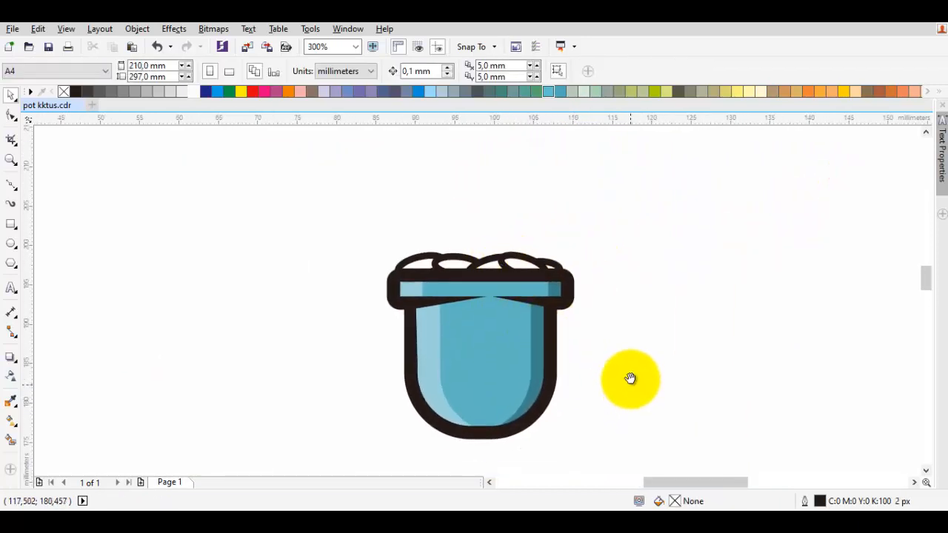
{"action": "left_click_drag", "start_coordinate": [641, 362], "coordinate": [631, 335]}
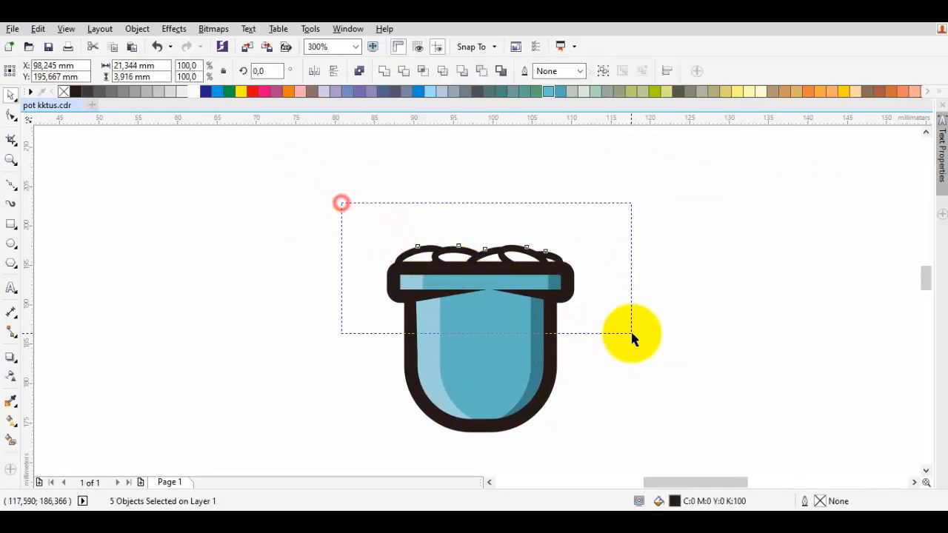
{"action": "key", "text": "ctrl+g"}
{"action": "scroll", "coordinate": [466, 282], "scroll_direction": "up", "scroll_amount": 2}
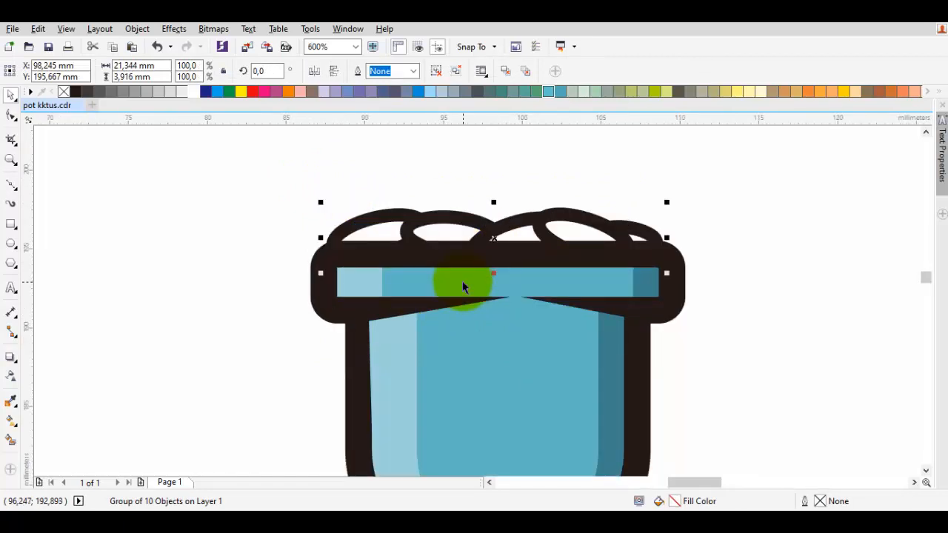
Step: Deselect the ellipse group and save the drawing
{"action": "key", "text": "Escape"}
{"action": "scroll", "coordinate": [709, 299], "scroll_direction": "down", "scroll_amount": 2}
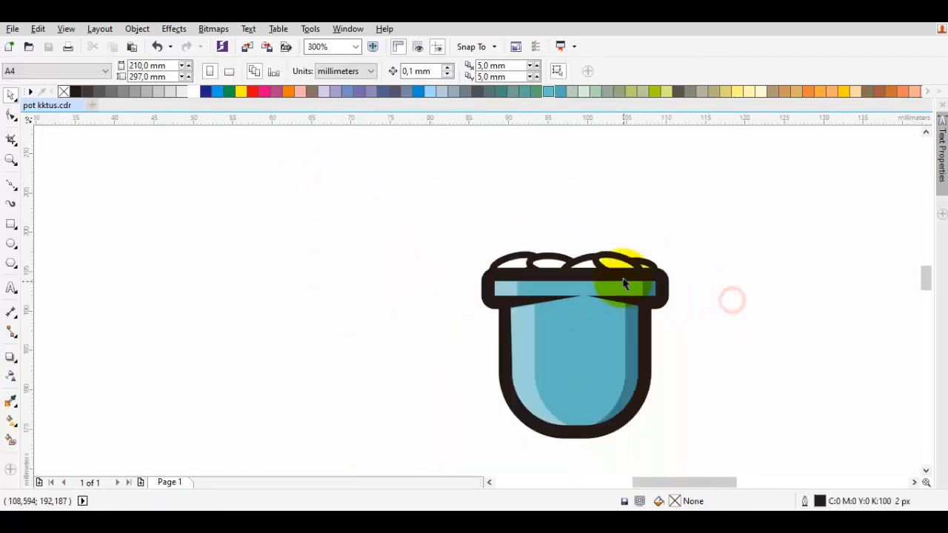
{"action": "key", "text": "ctrl+s"}
Step: Draw a tall rectangle about 7.2 mm by 28.1 mm, rising above the pot and overlapping its upper part
{"action": "left_click", "coordinate": [14, 222]}
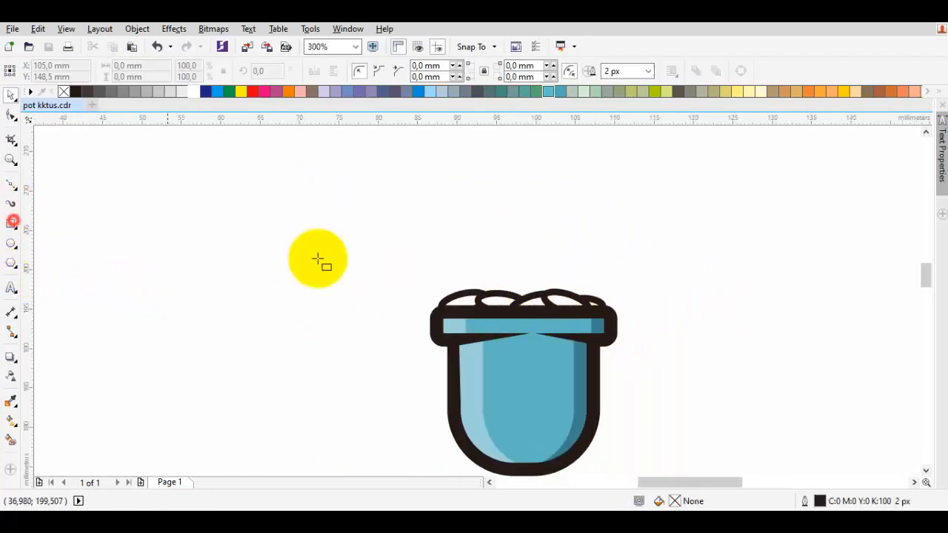
{"action": "left_click_drag", "start_coordinate": [474, 153], "coordinate": [531, 375]}
Step: Round the tall rectangle's corners to a radius of about 3.6 mm, giving it semicircular ends
{"action": "left_click", "coordinate": [27, 122]}
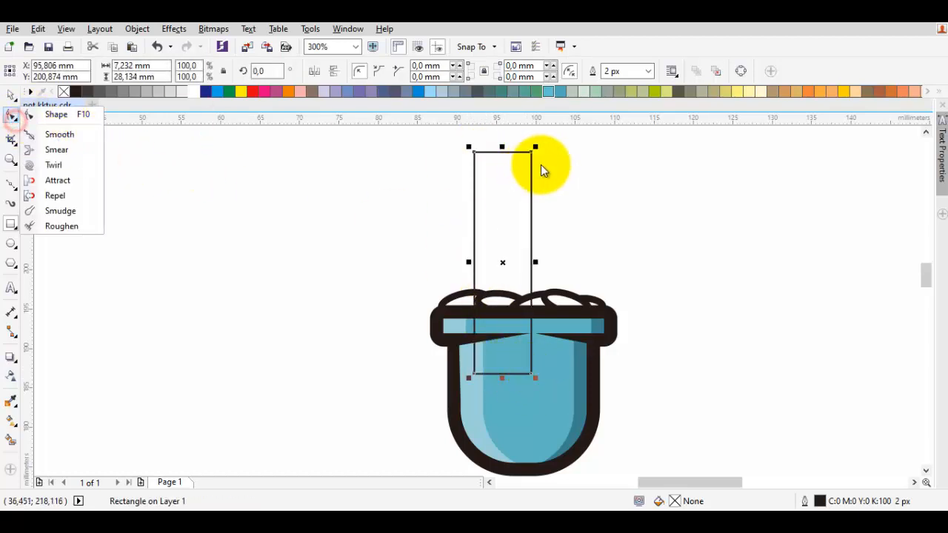
{"action": "left_click", "coordinate": [10, 113]}
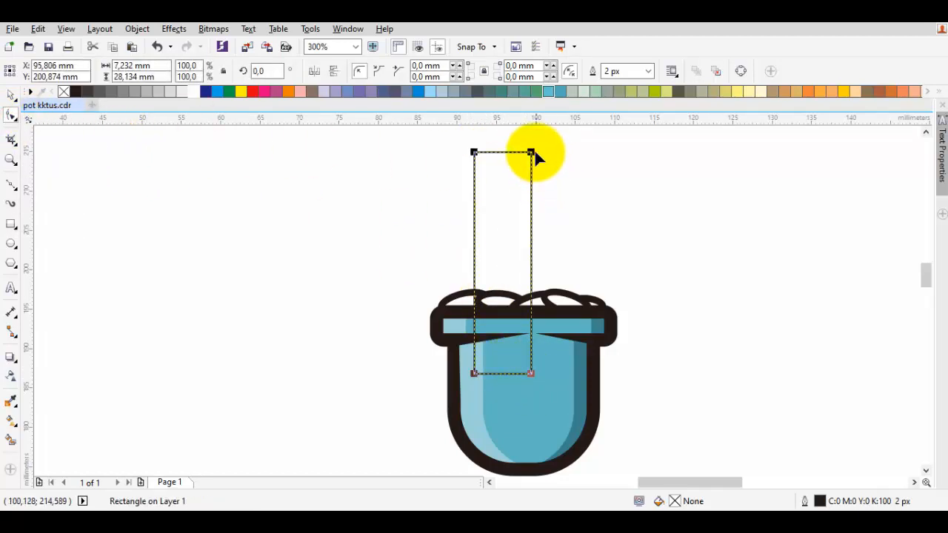
{"action": "left_click_drag", "start_coordinate": [533, 153], "coordinate": [531, 196]}
{"action": "key", "text": "space"}
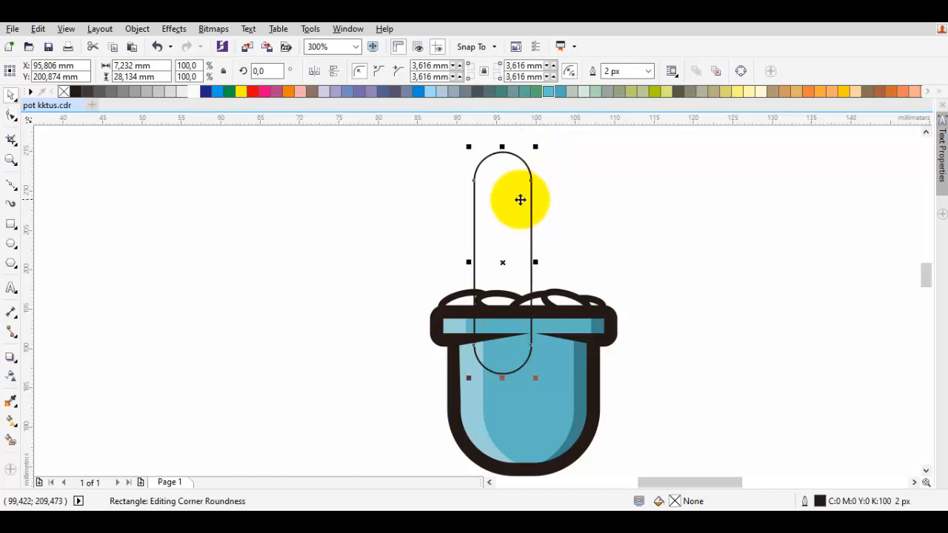
Step: Order the tall rounded shape behind the pot body and shift it slightly left and up
{"action": "right_click", "coordinate": [510, 197]}
{"action": "mouse_move", "coordinate": [551, 357]}
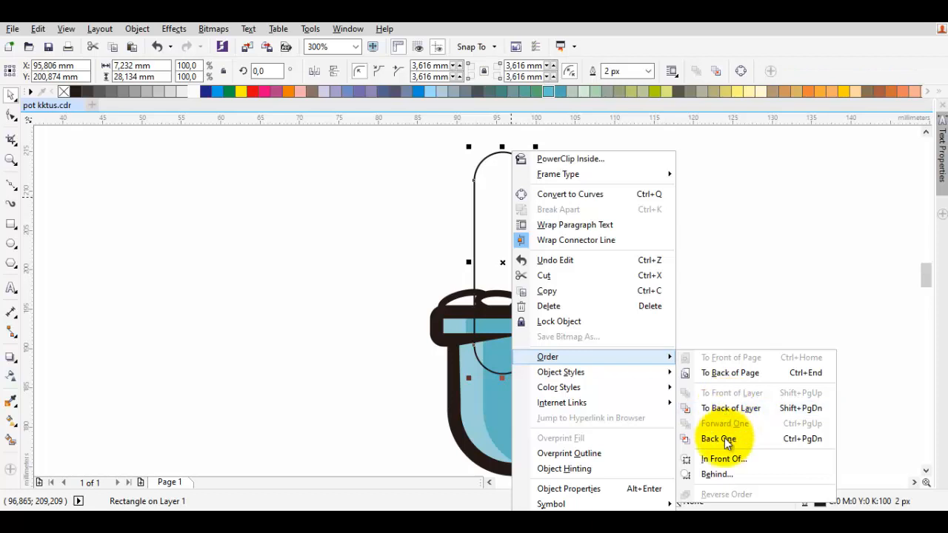
{"action": "left_click", "coordinate": [712, 474]}
{"action": "left_click", "coordinate": [521, 394]}
{"action": "left_click", "coordinate": [741, 321]}
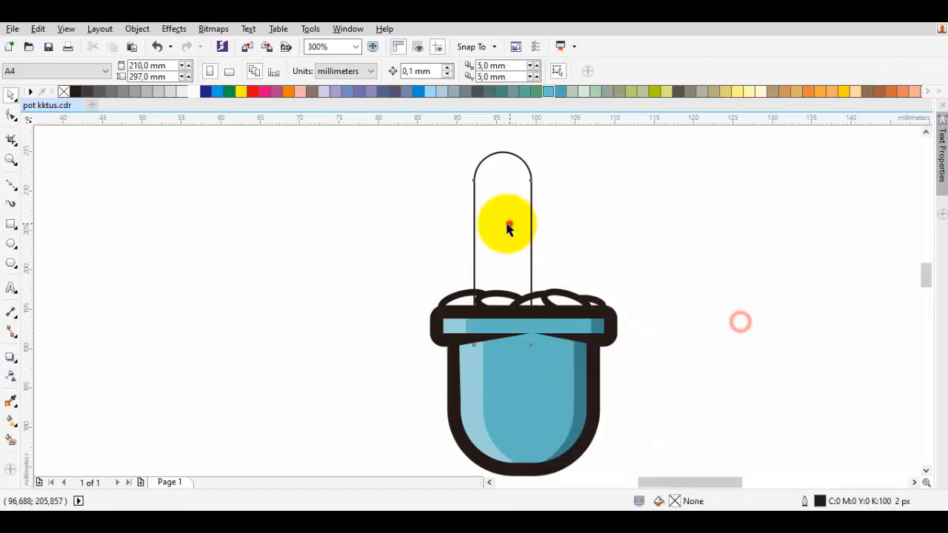
{"action": "left_click_drag", "start_coordinate": [508, 228], "coordinate": [489, 223]}
{"action": "left_click", "coordinate": [603, 239]}
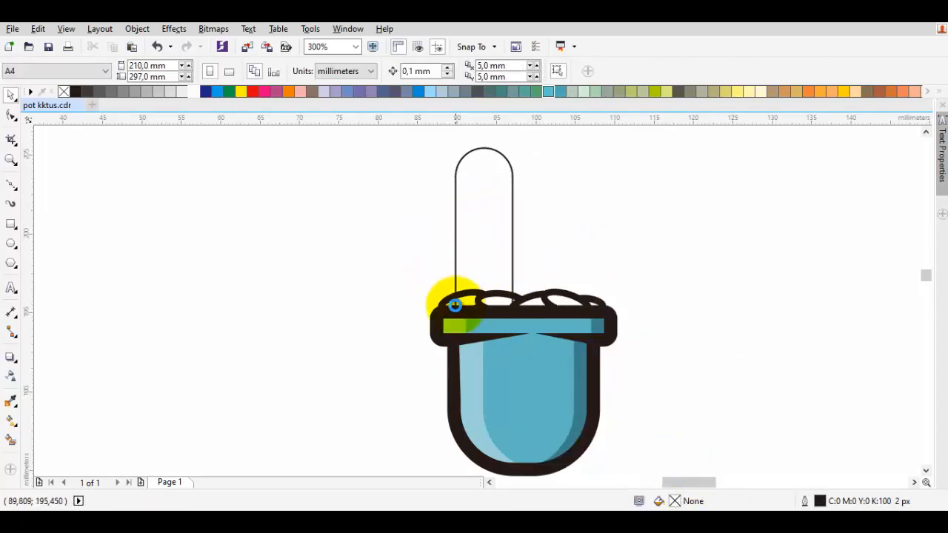
Step: Undo the tall rounded shape along with the grouping and outline conversion of the five ellipses
{"action": "scroll", "coordinate": [454, 304], "scroll_direction": "up", "scroll_amount": 2}
{"action": "left_click", "coordinate": [481, 288]}
{"action": "scroll", "coordinate": [491, 279], "scroll_direction": "down", "scroll_amount": 1}
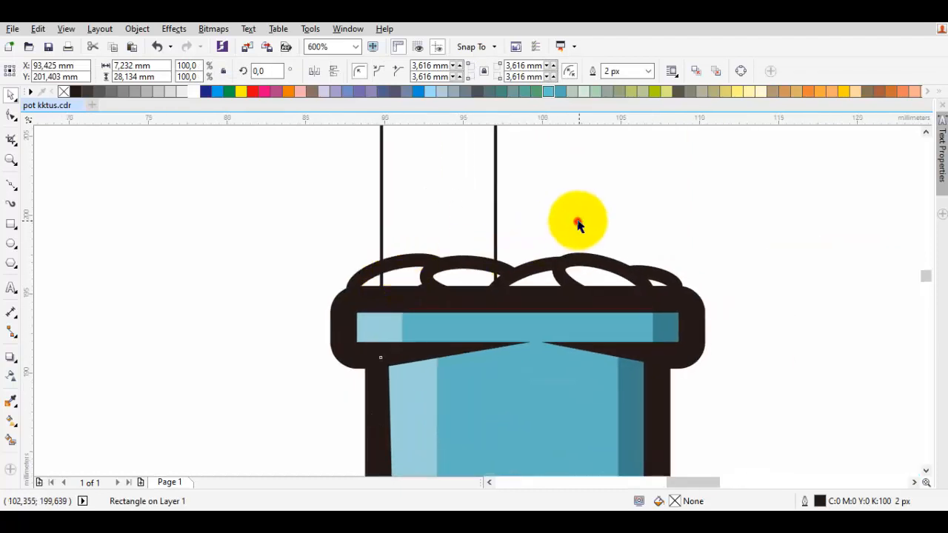
{"action": "left_click", "coordinate": [577, 224]}
{"action": "scroll", "coordinate": [511, 236], "scroll_direction": "down", "scroll_amount": 1}
{"action": "scroll", "coordinate": [482, 263], "scroll_direction": "up", "scroll_amount": 1}
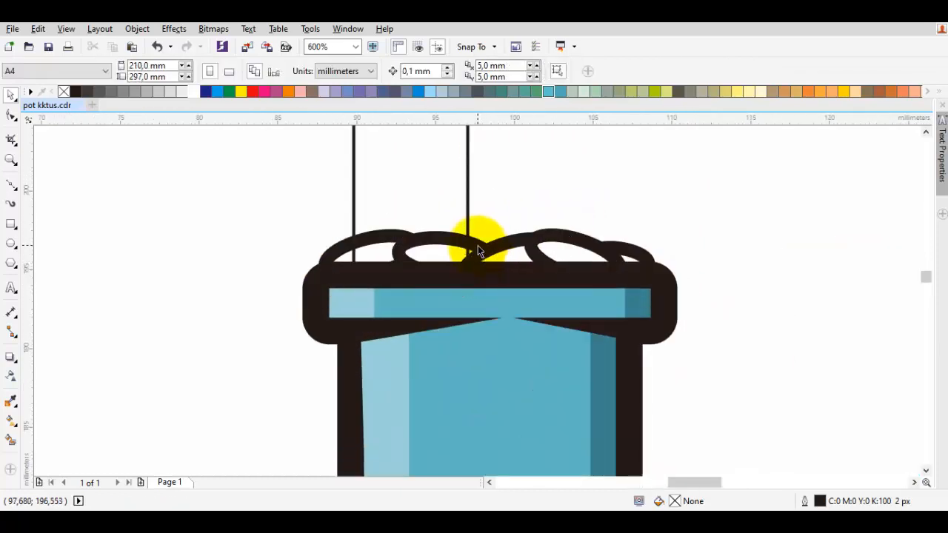
{"action": "key", "text": "ctrl+z"}
{"action": "key", "text": "ctrl+z"}
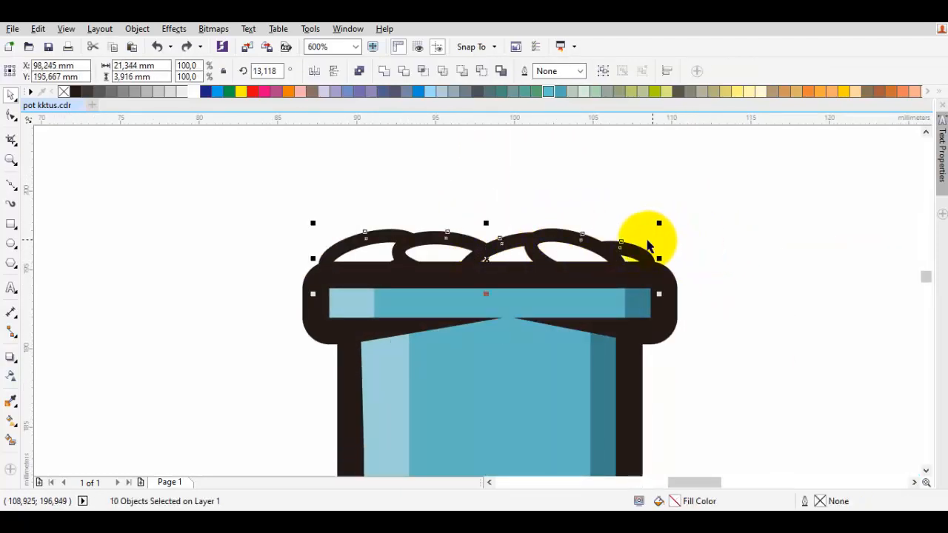
{"action": "key", "text": "ctrl+z"}
{"action": "key", "text": "ctrl+z"}
{"action": "left_click", "coordinate": [653, 223]}
Step: Tilt the fifth ellipse slightly clockwise and nudge it left, and shift the fourth ellipse slightly left and down
{"action": "left_click", "coordinate": [574, 250]}
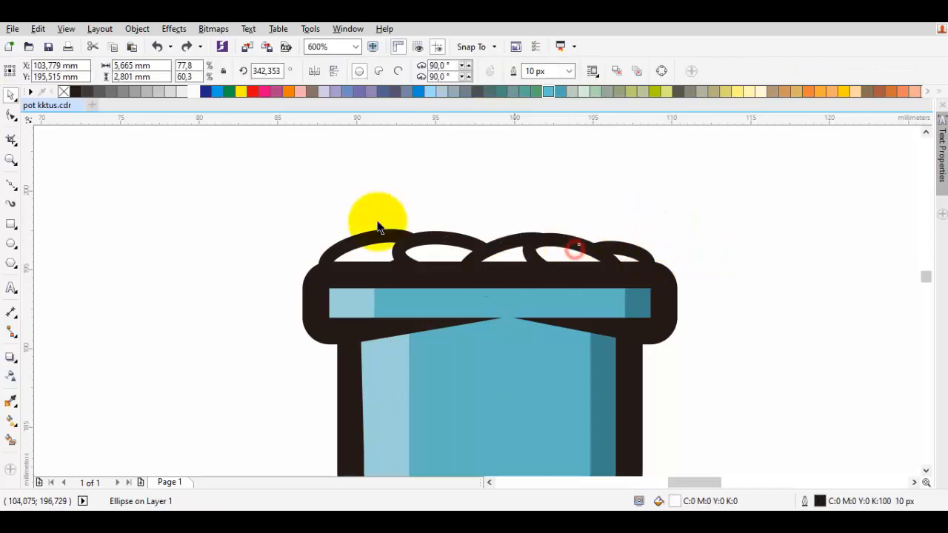
{"action": "left_click_drag", "start_coordinate": [191, 186], "coordinate": [735, 316]}
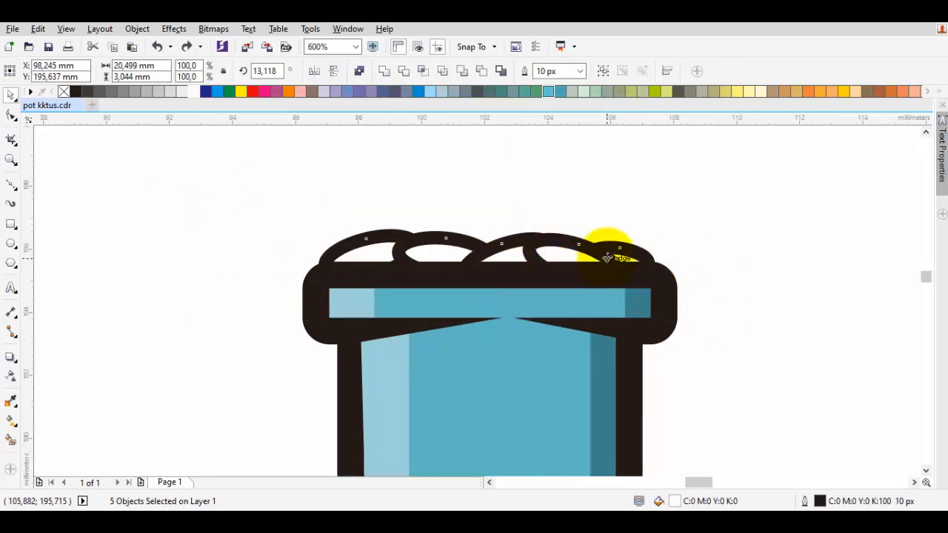
{"action": "scroll", "coordinate": [607, 257], "scroll_direction": "up", "scroll_amount": 2}
{"action": "left_click", "coordinate": [672, 244]}
{"action": "left_click", "coordinate": [670, 242]}
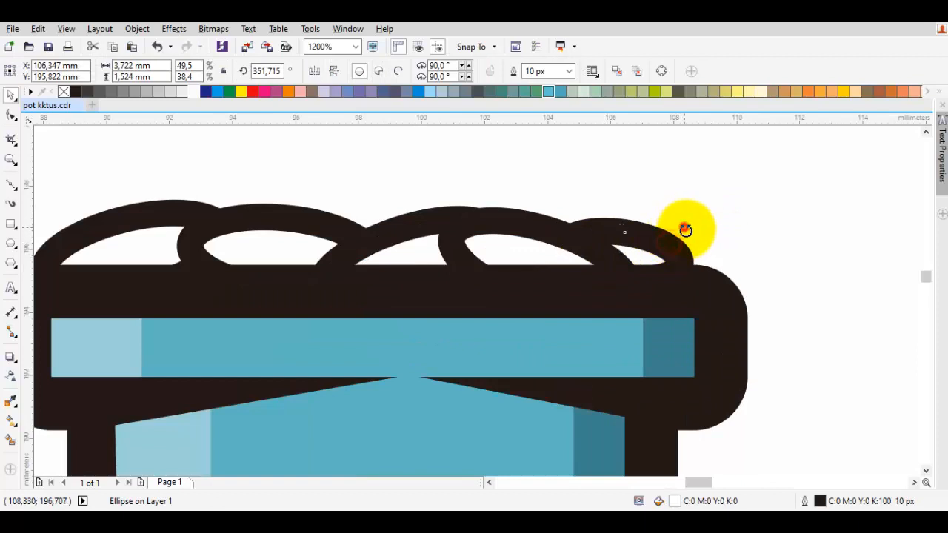
{"action": "left_click_drag", "start_coordinate": [684, 230], "coordinate": [698, 230]}
{"action": "left_click_drag", "start_coordinate": [606, 234], "coordinate": [515, 250]}
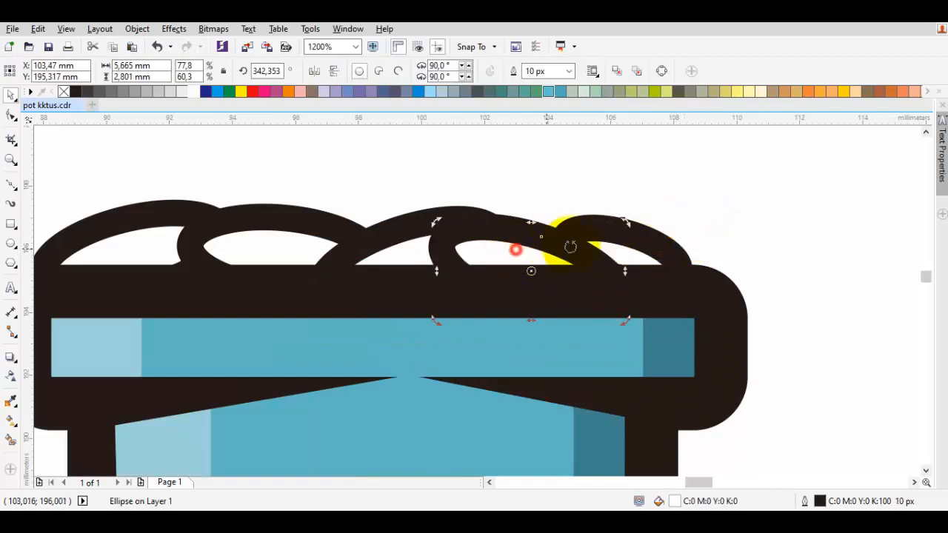
{"action": "key", "text": "Escape"}
Step: Fill all five ellipses behind the rim with light grey, 20% black
{"action": "scroll", "coordinate": [593, 229], "scroll_direction": "down", "scroll_amount": 2}
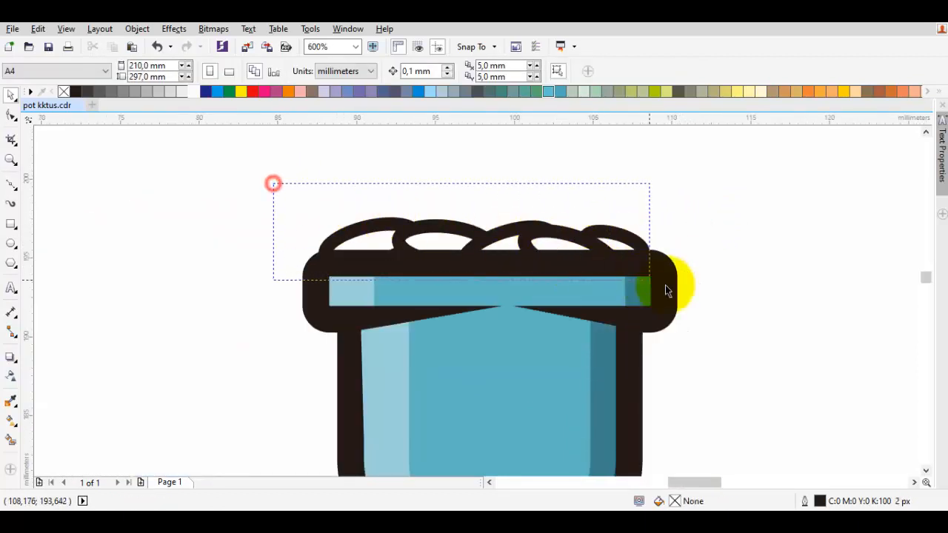
{"action": "left_click_drag", "start_coordinate": [719, 318], "coordinate": [719, 319]}
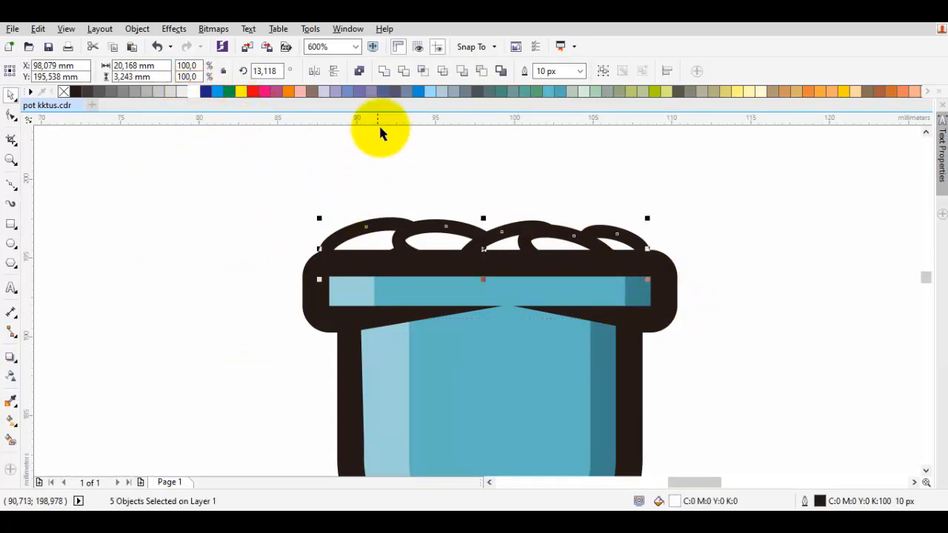
{"action": "left_click", "coordinate": [395, 96]}
{"action": "key", "text": "ctrl+z"}
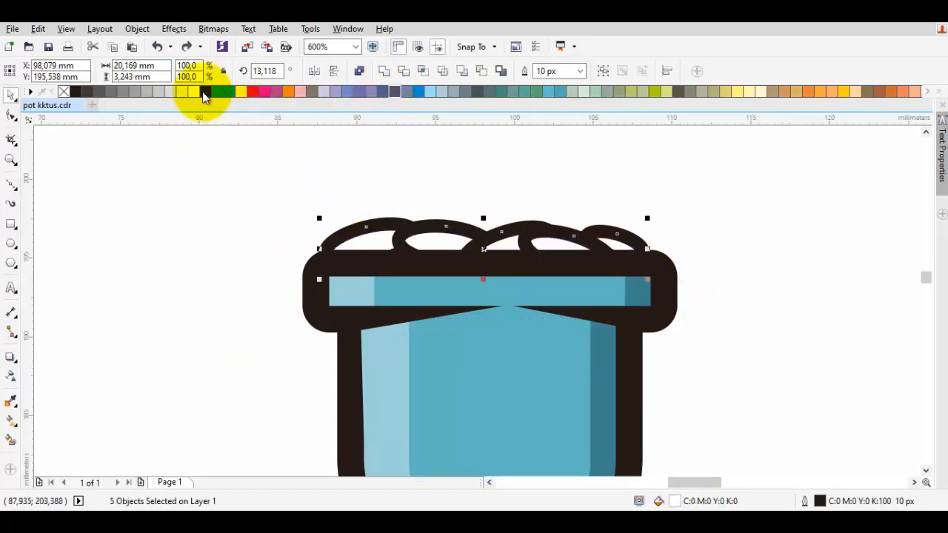
{"action": "left_click", "coordinate": [168, 96]}
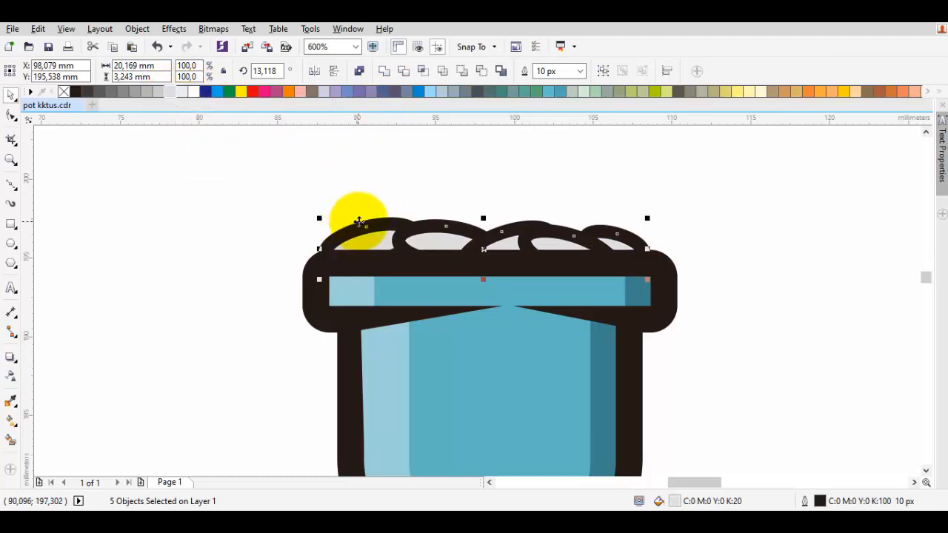
Step: Convert the outlines of the five grey ellipses to objects and leave the drawing deselected
{"action": "key", "text": "ctrl+shift+q"}
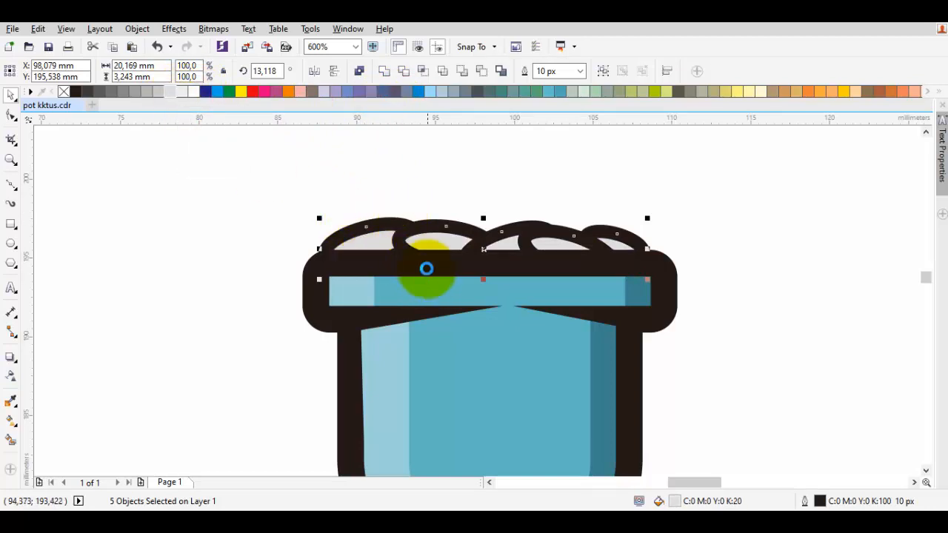
{"action": "scroll", "coordinate": [412, 241], "scroll_direction": "down", "scroll_amount": 1}
{"action": "left_click", "coordinate": [342, 194]}
{"action": "left_click_drag", "start_coordinate": [332, 196], "coordinate": [575, 384]}
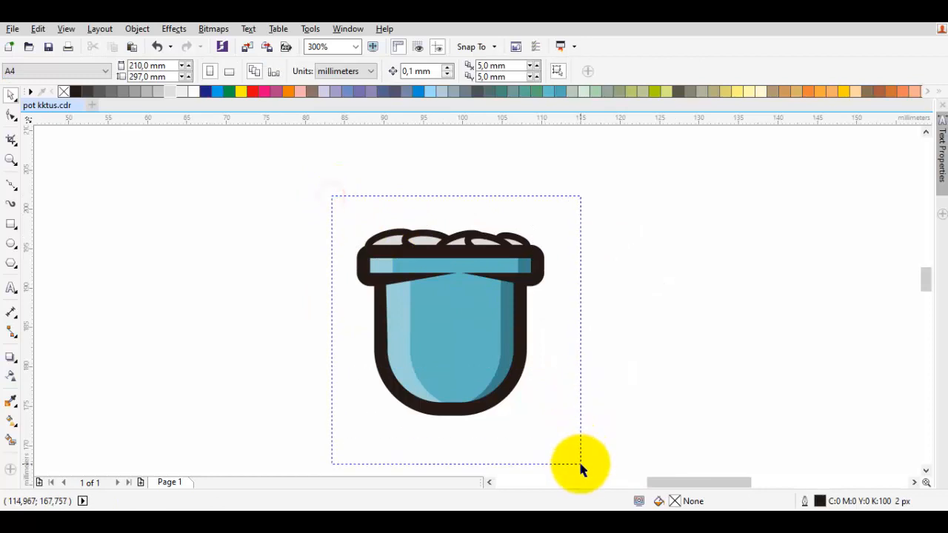
{"action": "left_click_drag", "start_coordinate": [580, 466], "coordinate": [579, 465]}
{"action": "left_click", "coordinate": [626, 332]}
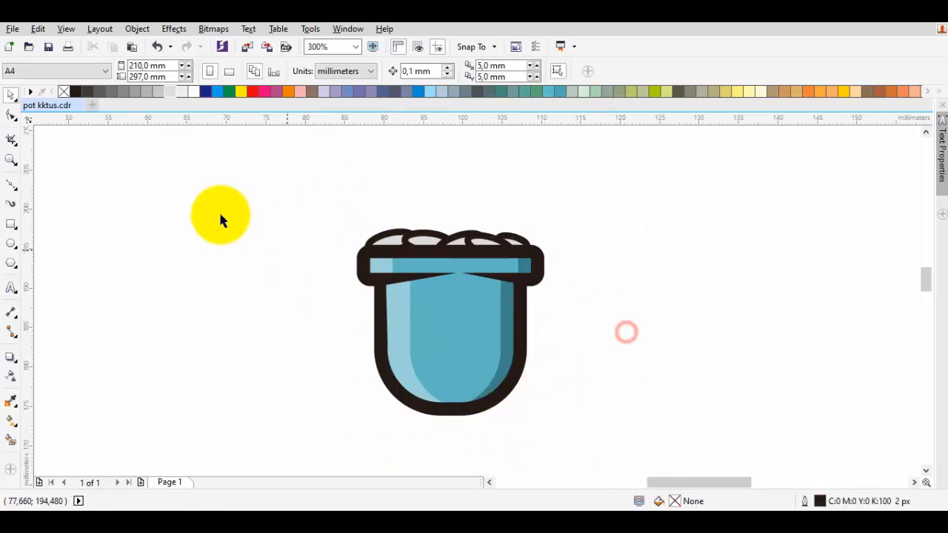
Step: Draw a tall rectangle about 7.2 mm by 36.2 mm, rising above the pot and overlapping its upper part
{"action": "left_click", "coordinate": [11, 224]}
{"action": "scroll", "coordinate": [419, 222], "scroll_direction": "up", "scroll_amount": 3}
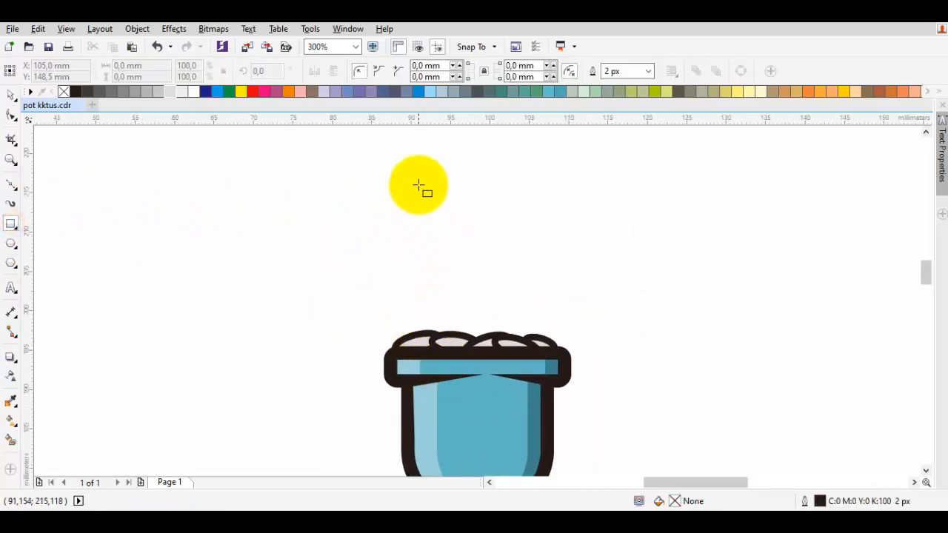
{"action": "left_click_drag", "start_coordinate": [419, 146], "coordinate": [478, 431]}
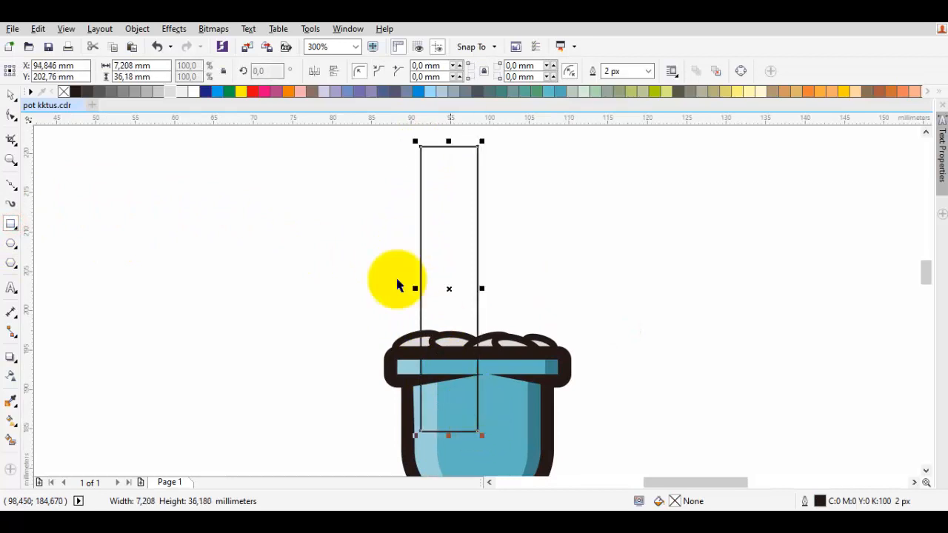
Step: Round all corners of the new tall rectangle to a radius of about 3.5 mm
{"action": "left_click", "coordinate": [11, 115]}
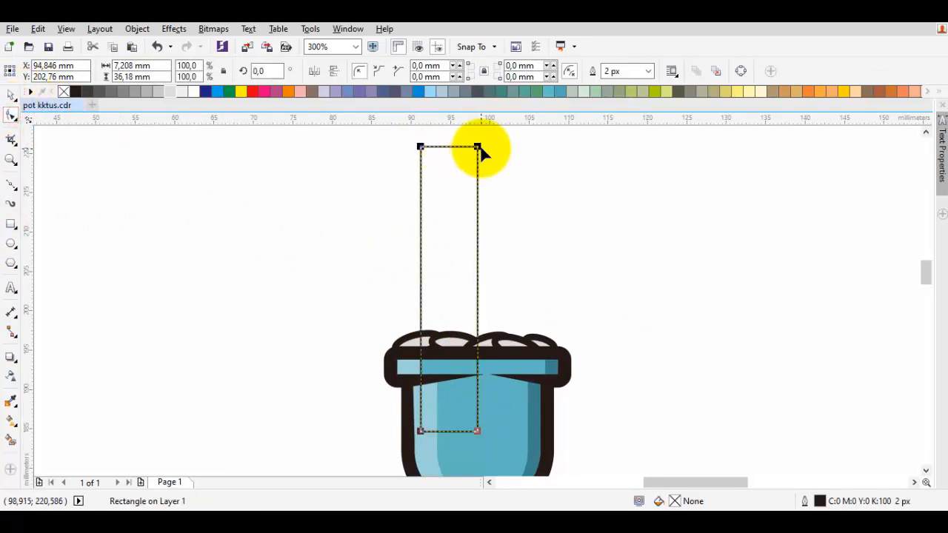
{"action": "left_click_drag", "start_coordinate": [478, 147], "coordinate": [507, 184]}
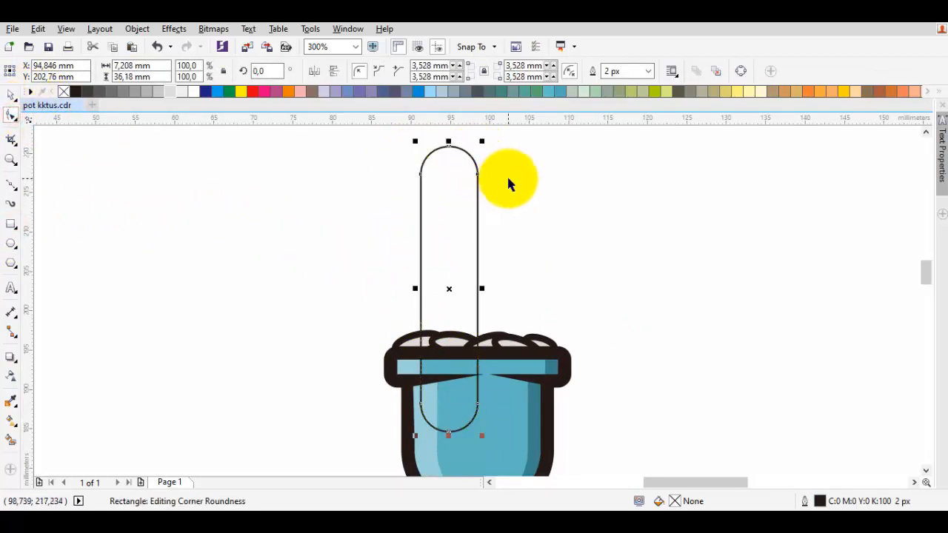
{"action": "left_click", "coordinate": [491, 186]}
{"action": "scroll", "coordinate": [476, 196], "scroll_direction": "down", "scroll_amount": 2}
{"action": "scroll", "coordinate": [470, 202], "scroll_direction": "up", "scroll_amount": 2}
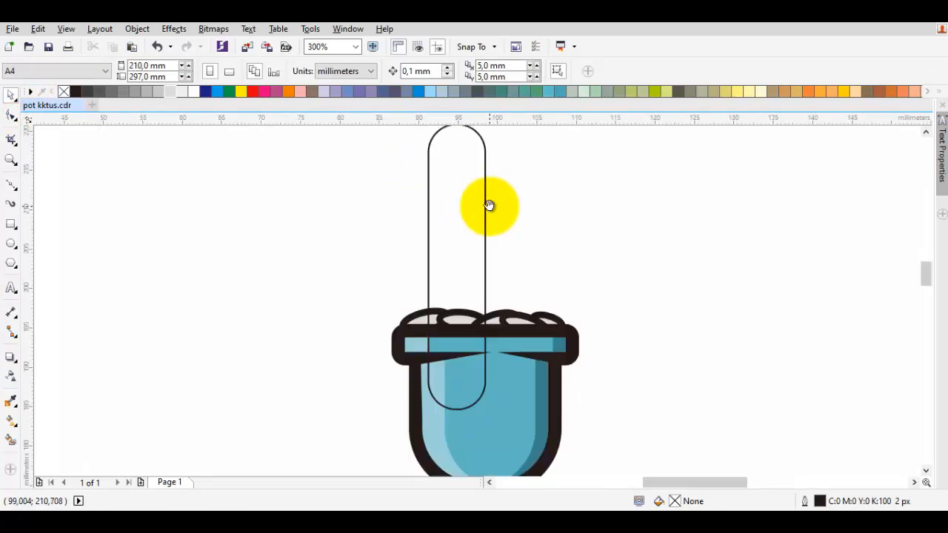
Step: Set the tall rounded shape's outline width to 16 px
{"action": "left_click", "coordinate": [464, 236]}
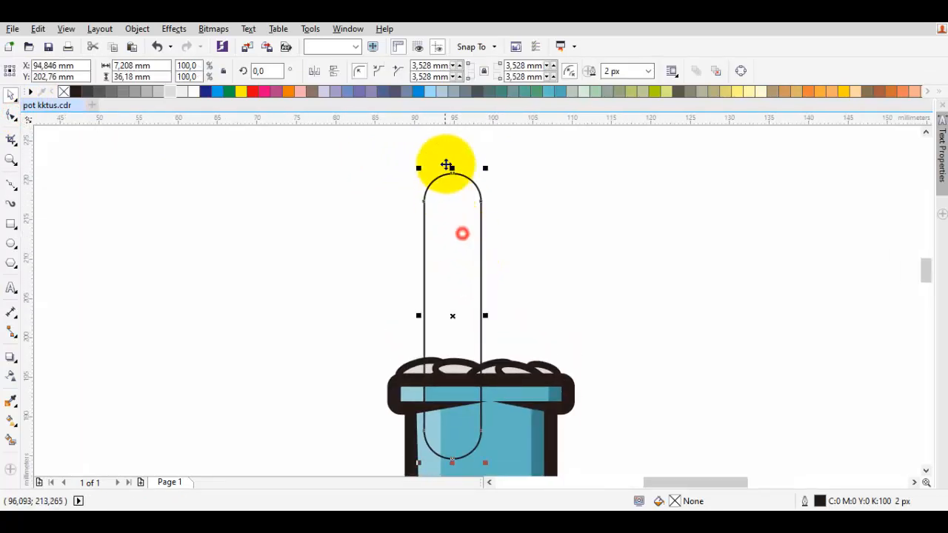
{"action": "left_click", "coordinate": [652, 74]}
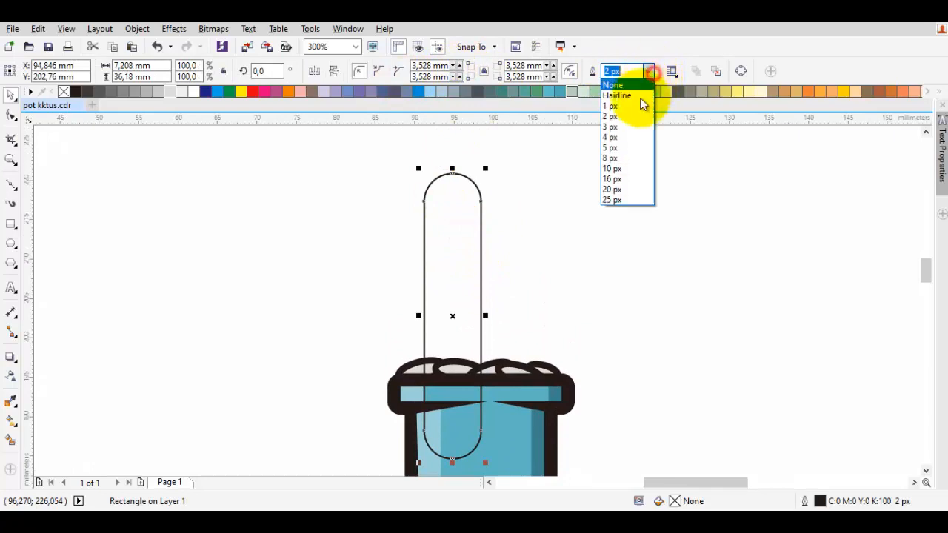
{"action": "left_click", "coordinate": [623, 179]}
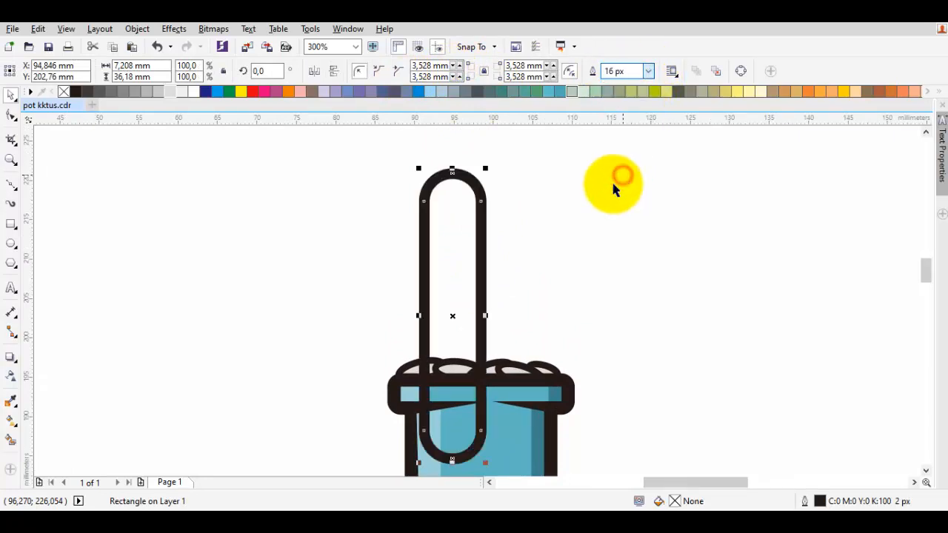
Step: Order the tall rounded shape behind the grey ellipses so that it rises from inside the pot
{"action": "left_click_drag", "start_coordinate": [494, 245], "coordinate": [523, 205]}
{"action": "right_click", "coordinate": [483, 209]}
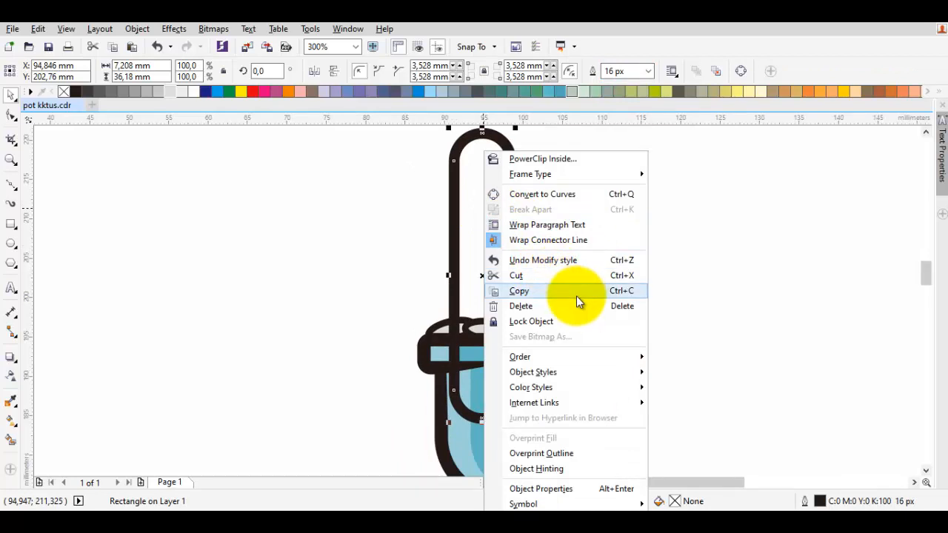
{"action": "mouse_move", "coordinate": [525, 357]}
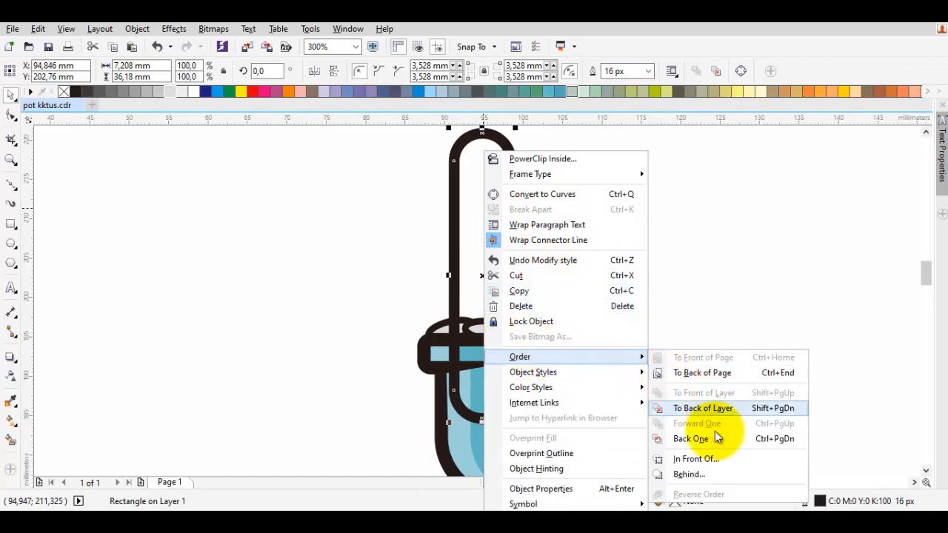
{"action": "left_click", "coordinate": [694, 474]}
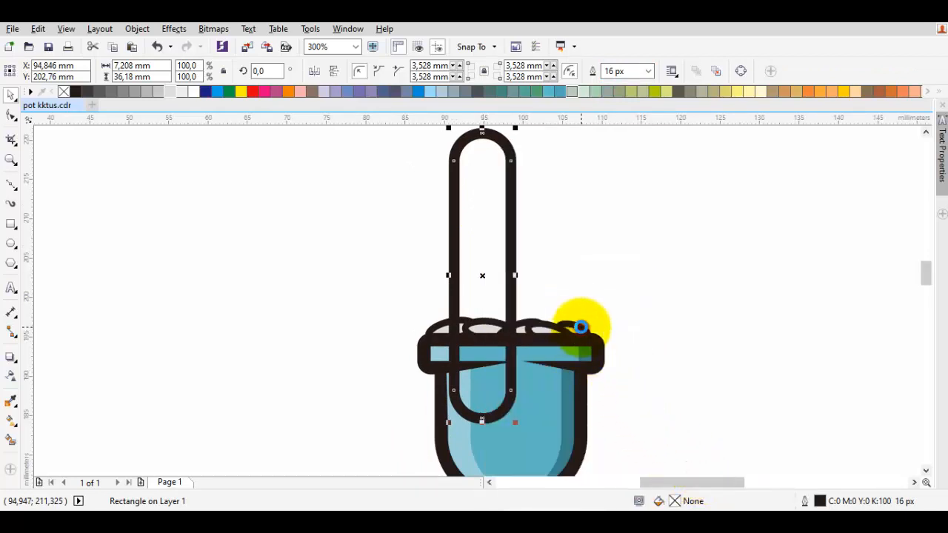
{"action": "left_click", "coordinate": [581, 326]}
{"action": "left_click", "coordinate": [677, 313]}
Step: Fill the tall rounded cactus shape with lime green, C:40 M:0 Y:100 K:0
{"action": "left_click", "coordinate": [482, 237]}
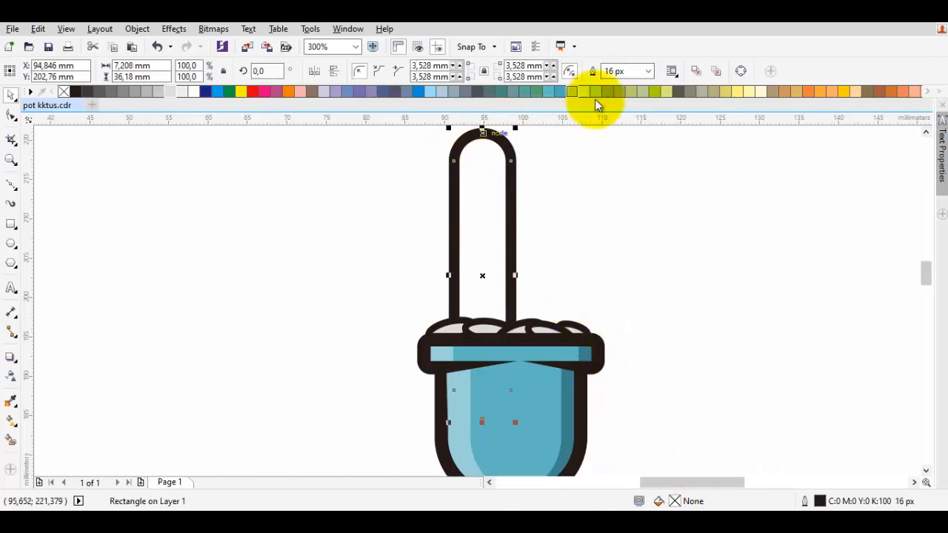
{"action": "left_click", "coordinate": [654, 92]}
{"action": "left_click", "coordinate": [679, 178]}
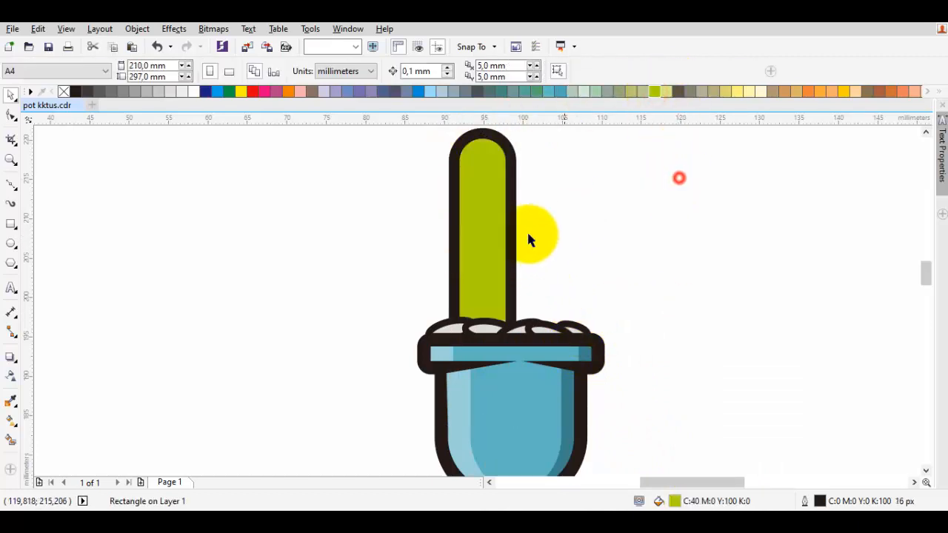
Step: Duplicate the green cactus shape to its lower right and scale the copy to about 4.7 mm by 23.5 mm
{"action": "scroll", "coordinate": [519, 240], "scroll_direction": "down", "scroll_amount": 1}
{"action": "left_click_drag", "start_coordinate": [501, 234], "coordinate": [541, 262]}
{"action": "right_click", "coordinate": [541, 257]}
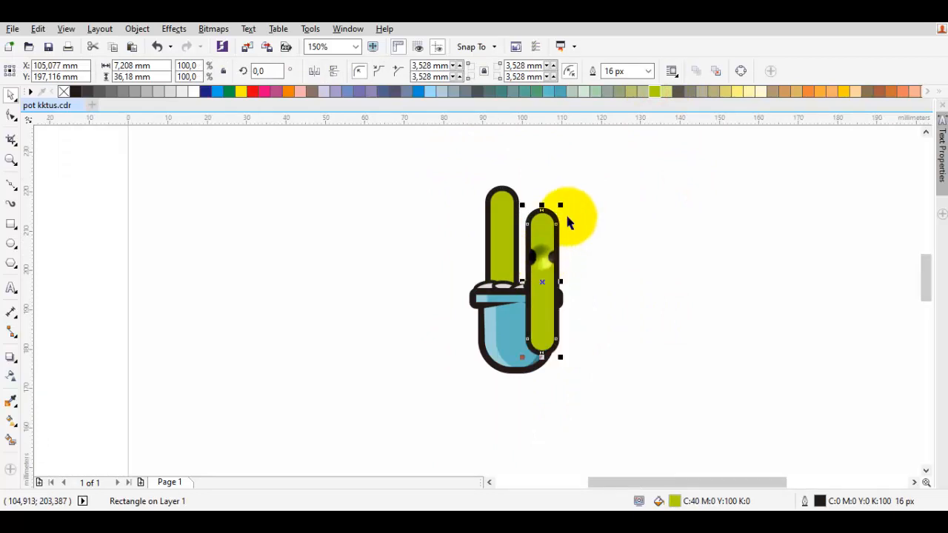
{"action": "left_click_drag", "start_coordinate": [564, 202], "coordinate": [554, 241]}
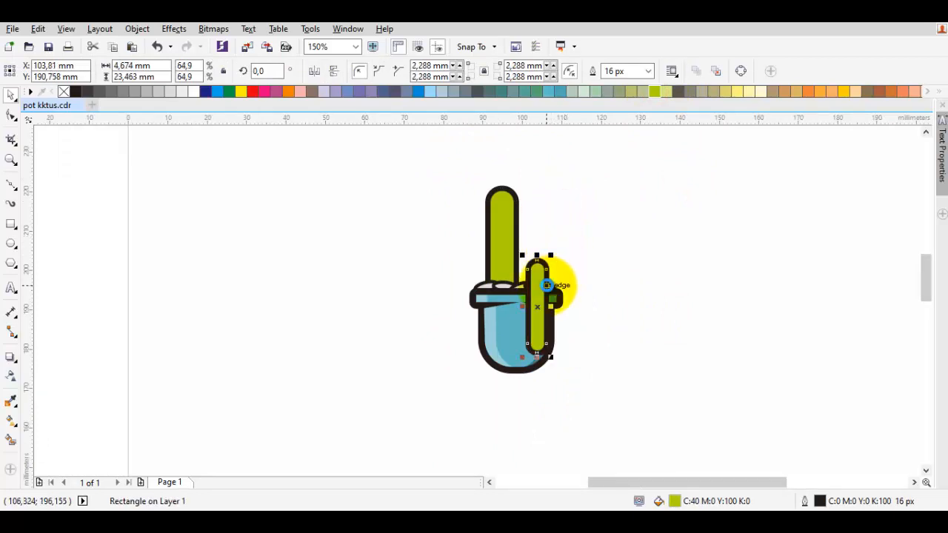
Step: Position the small green arm over the pot and order it in front of the tall cactus, behind the grey ellipses
{"action": "scroll", "coordinate": [548, 287], "scroll_direction": "up", "scroll_amount": 1}
{"action": "scroll", "coordinate": [507, 234], "scroll_direction": "down", "scroll_amount": 1}
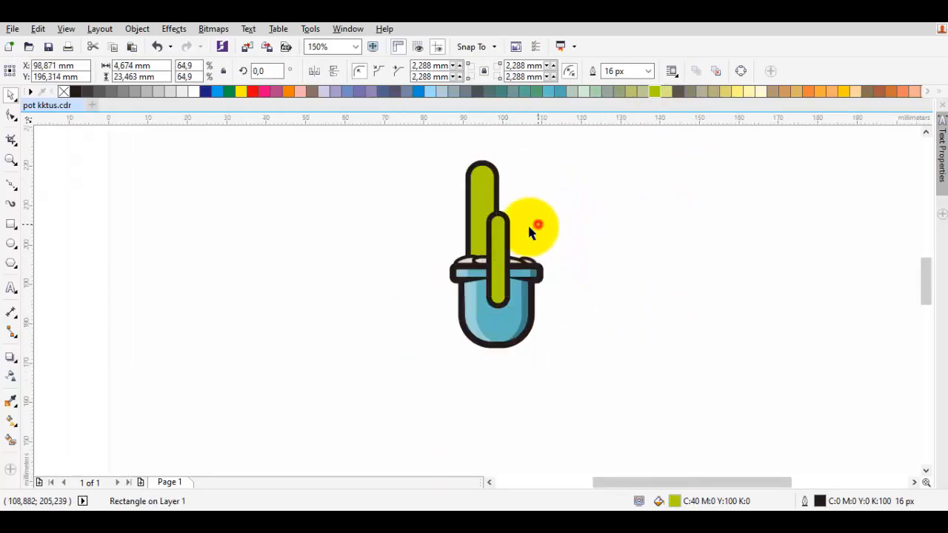
{"action": "left_click", "coordinate": [538, 223]}
{"action": "right_click", "coordinate": [503, 222]}
{"action": "mouse_move", "coordinate": [539, 355]}
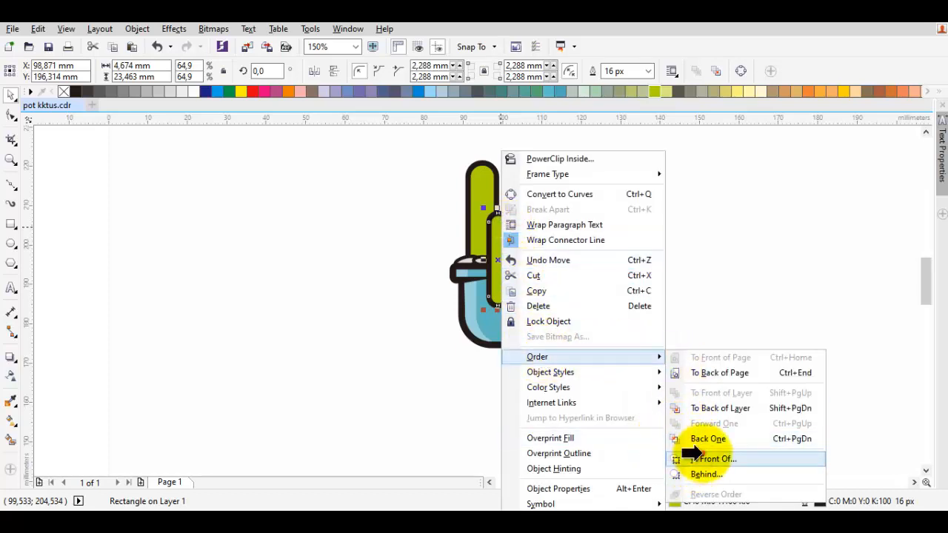
{"action": "left_click", "coordinate": [702, 444]}
{"action": "left_click", "coordinate": [537, 192]}
{"action": "scroll", "coordinate": [508, 213], "scroll_direction": "up", "scroll_amount": 1}
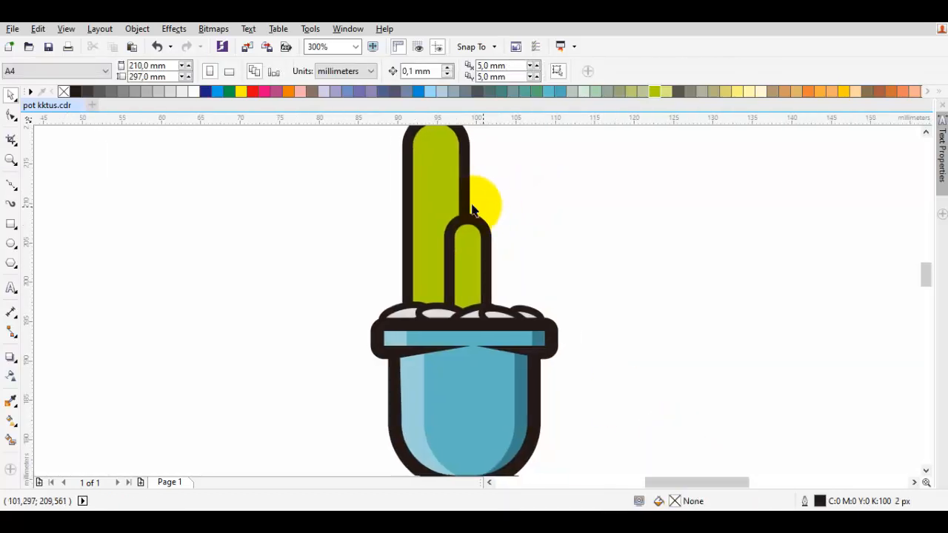
Step: Duplicate the tall cactus shape to its right and order the copy in front of the original, behind the small arm
{"action": "left_click_drag", "start_coordinate": [444, 193], "coordinate": [512, 212]}
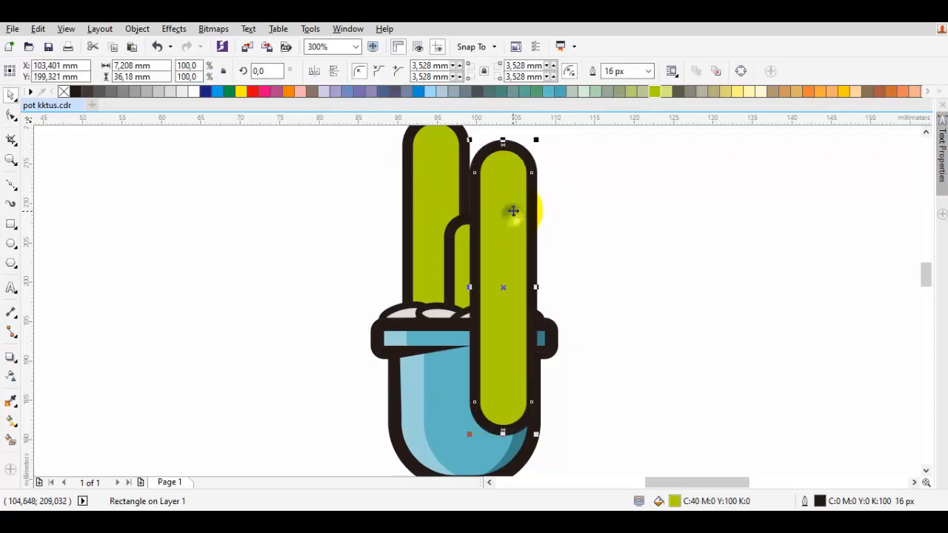
{"action": "right_click", "coordinate": [507, 203]}
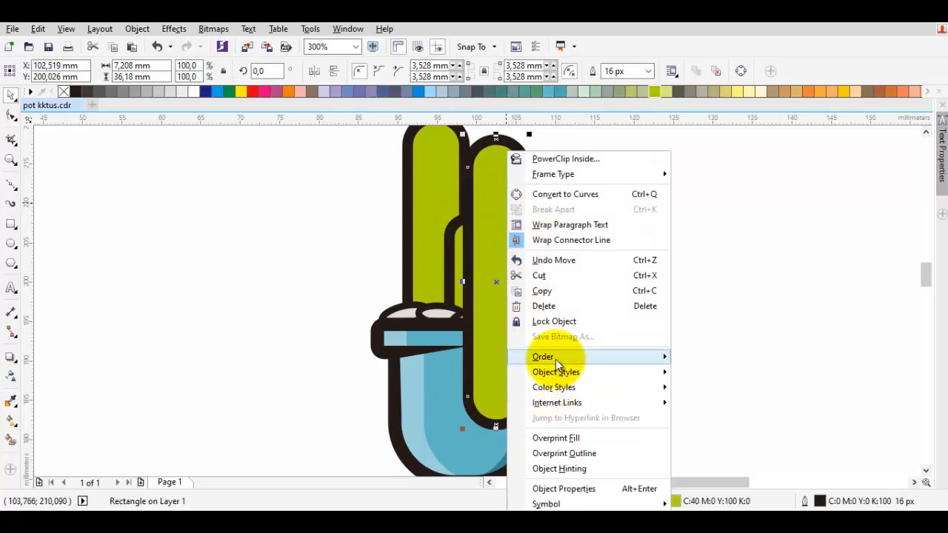
{"action": "mouse_move", "coordinate": [556, 359]}
{"action": "left_click", "coordinate": [716, 459]}
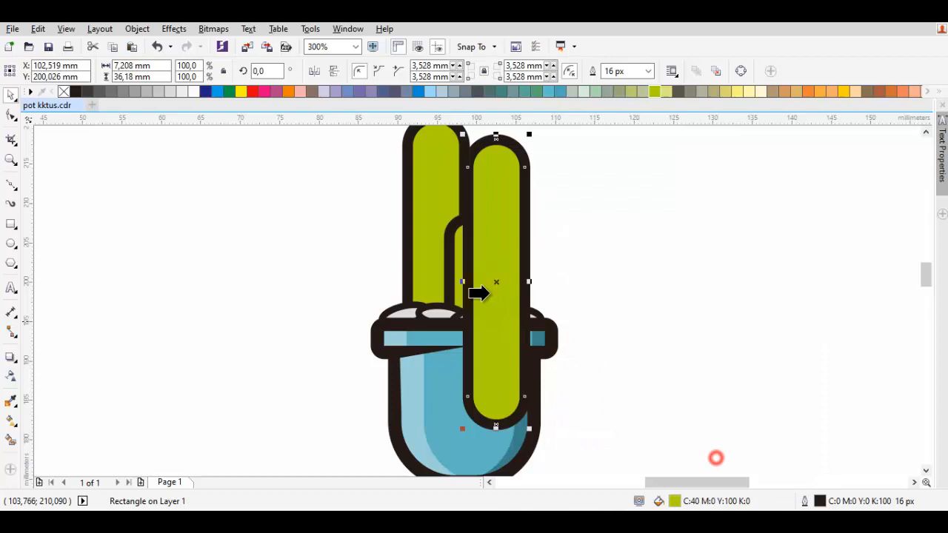
{"action": "left_click", "coordinate": [448, 197]}
Step: Lower the right-hand cactus copy into the pot and make it narrower than the tall cactus
{"action": "left_click_drag", "start_coordinate": [500, 177], "coordinate": [496, 236]}
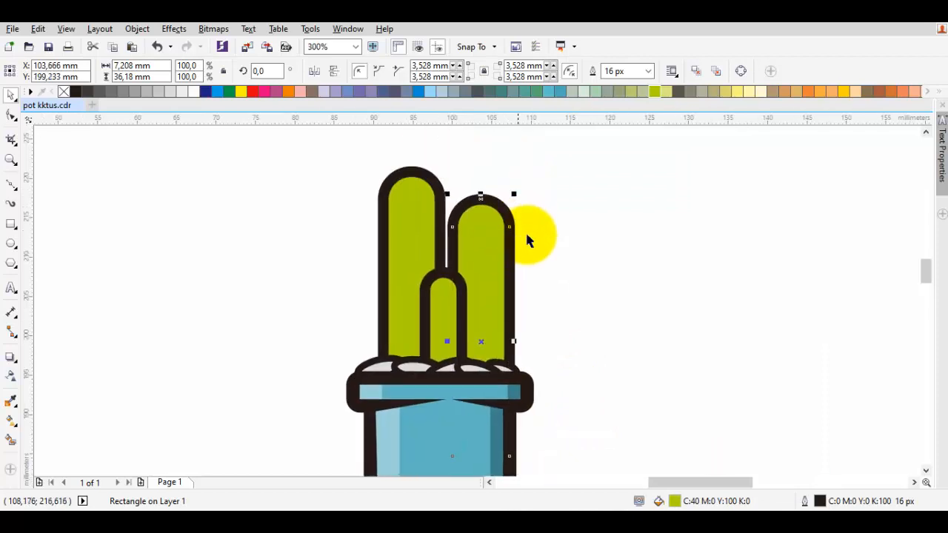
{"action": "left_click_drag", "start_coordinate": [511, 341], "coordinate": [495, 337]}
{"action": "left_click_drag", "start_coordinate": [484, 267], "coordinate": [484, 267]}
Step: Stretch the tall cactus shape upward to about 42.3 mm high
{"action": "left_click_drag", "start_coordinate": [413, 187], "coordinate": [412, 148]}
{"action": "left_click", "coordinate": [417, 197]}
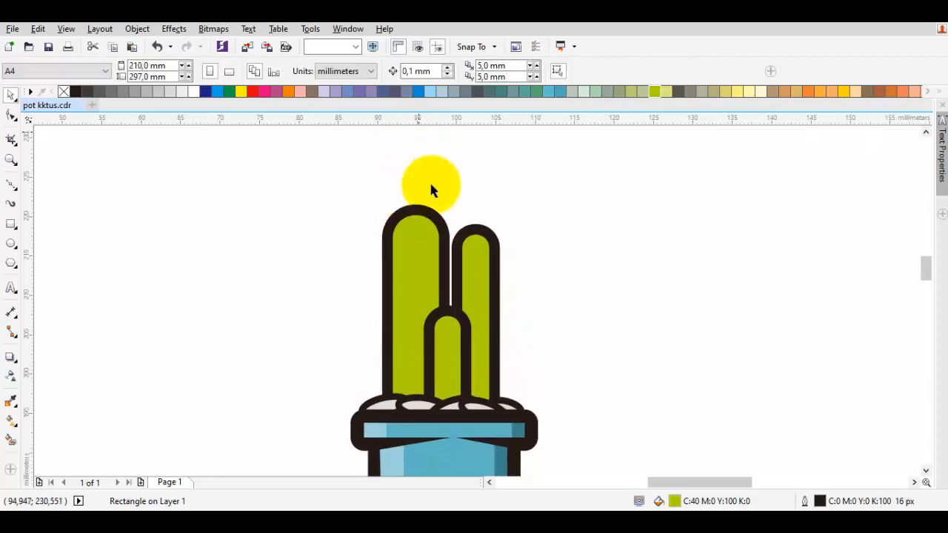
{"action": "left_click", "coordinate": [420, 203]}
{"action": "left_click_drag", "start_coordinate": [415, 200], "coordinate": [416, 156]}
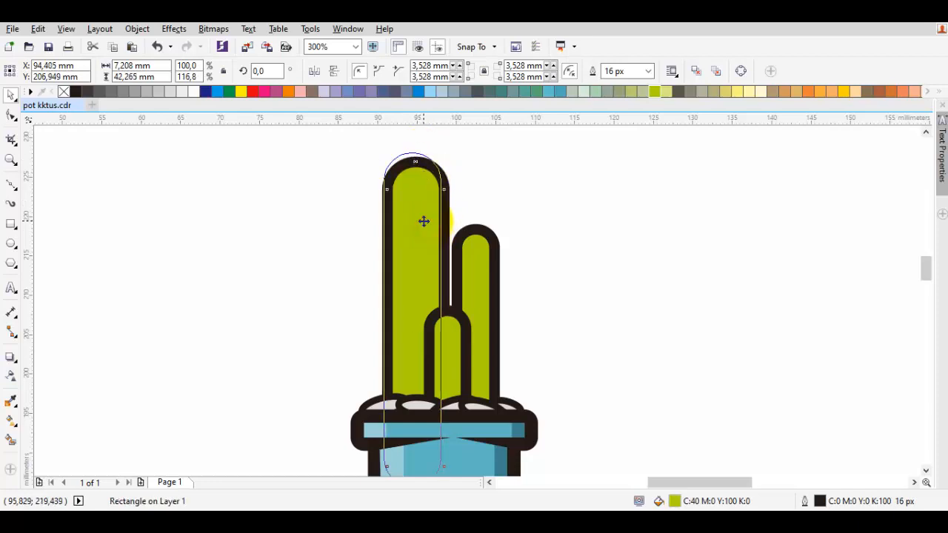
{"action": "left_click", "coordinate": [526, 235]}
Step: Raise the small front arm between the two stems and enlarge it to about 5.2 mm by 26.2 mm
{"action": "scroll", "coordinate": [454, 359], "scroll_direction": "up", "scroll_amount": 2}
{"action": "left_click", "coordinate": [454, 358]}
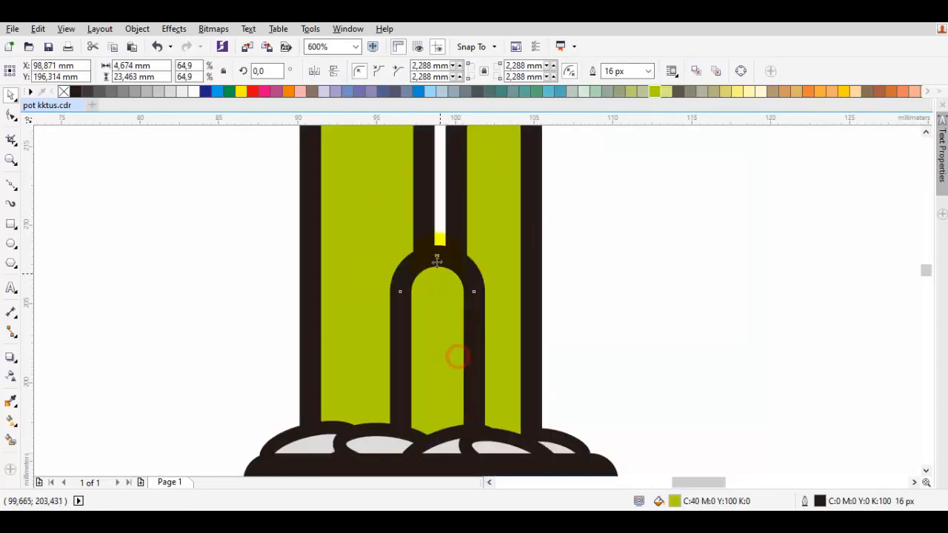
{"action": "left_click_drag", "start_coordinate": [442, 291], "coordinate": [440, 280]}
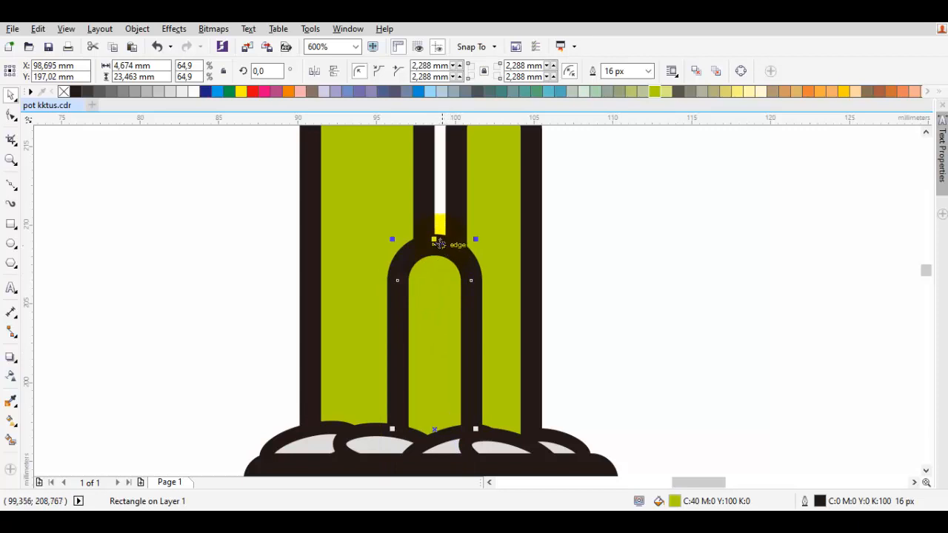
{"action": "left_click_drag", "start_coordinate": [435, 239], "coordinate": [434, 196]}
{"action": "left_click_drag", "start_coordinate": [414, 311], "coordinate": [438, 270]}
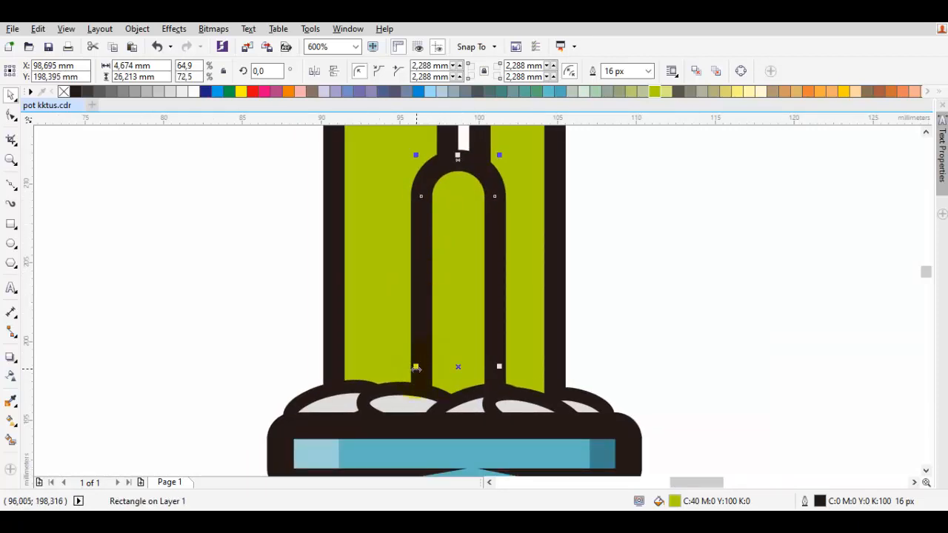
{"action": "left_click", "coordinate": [689, 326]}
{"action": "scroll", "coordinate": [588, 275], "scroll_direction": "down", "scroll_amount": 2}
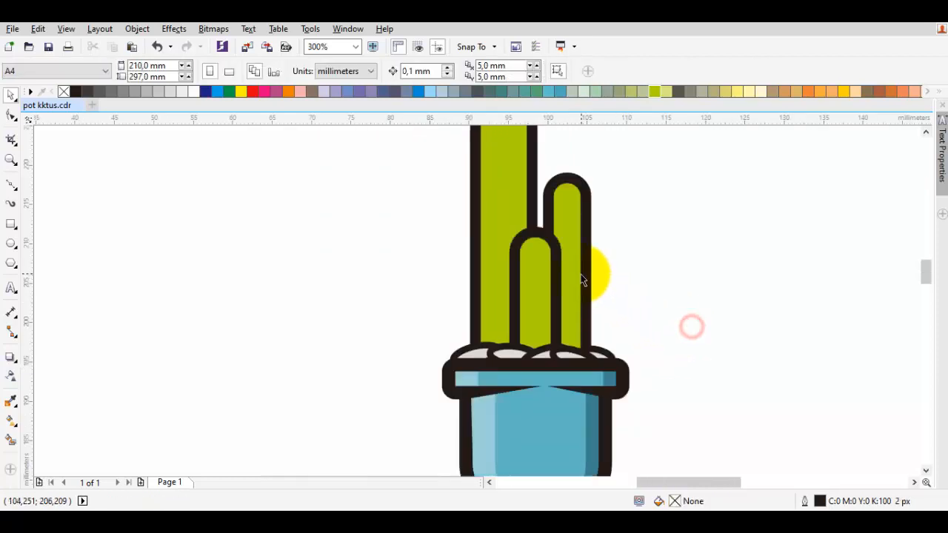
{"action": "scroll", "coordinate": [539, 282], "scroll_direction": "down", "scroll_amount": 1}
{"action": "scroll", "coordinate": [541, 268], "scroll_direction": "up", "scroll_amount": 2}
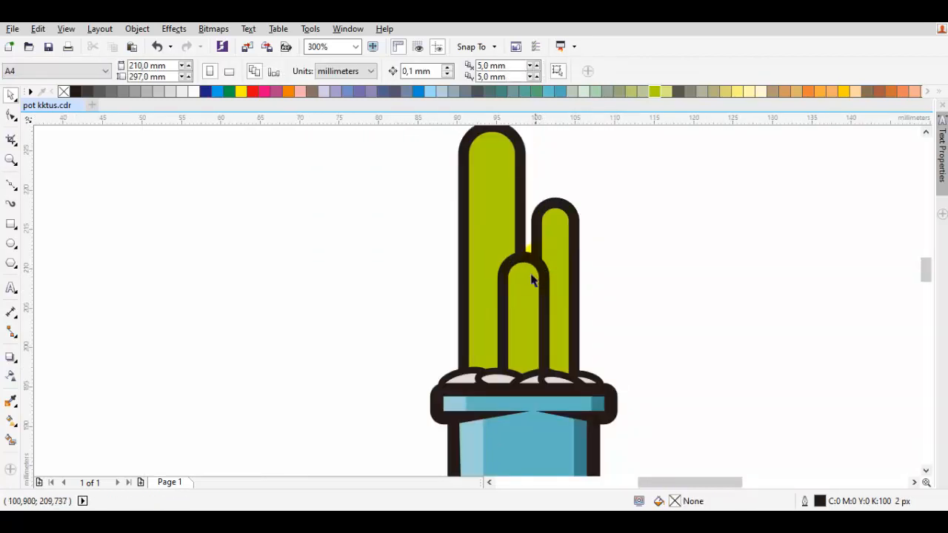
Step: Delete the small front arm and the right-hand cactus arm, keeping only the tall cactus
{"action": "left_click", "coordinate": [489, 204]}
{"action": "scroll", "coordinate": [506, 236], "scroll_direction": "down", "scroll_amount": 1}
{"action": "key", "text": "Escape"}
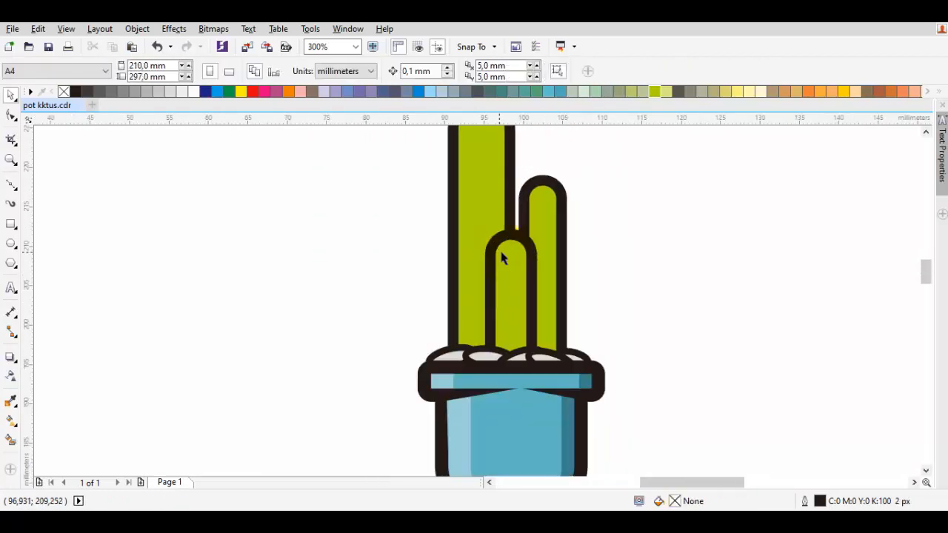
{"action": "left_click", "coordinate": [531, 264]}
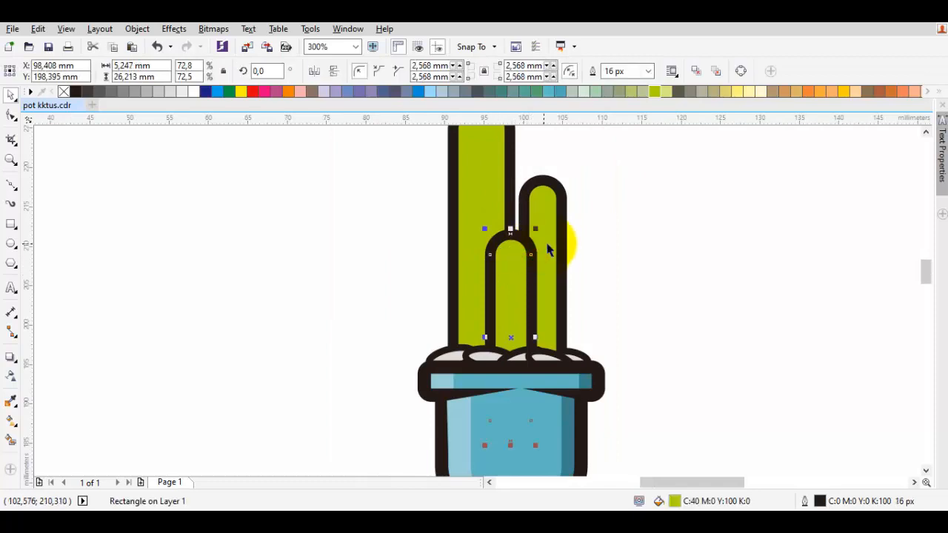
{"action": "key", "text": "Delete"}
{"action": "left_click", "coordinate": [552, 244]}
{"action": "key", "text": "Delete"}
{"action": "scroll", "coordinate": [541, 267], "scroll_direction": "up", "scroll_amount": 2}
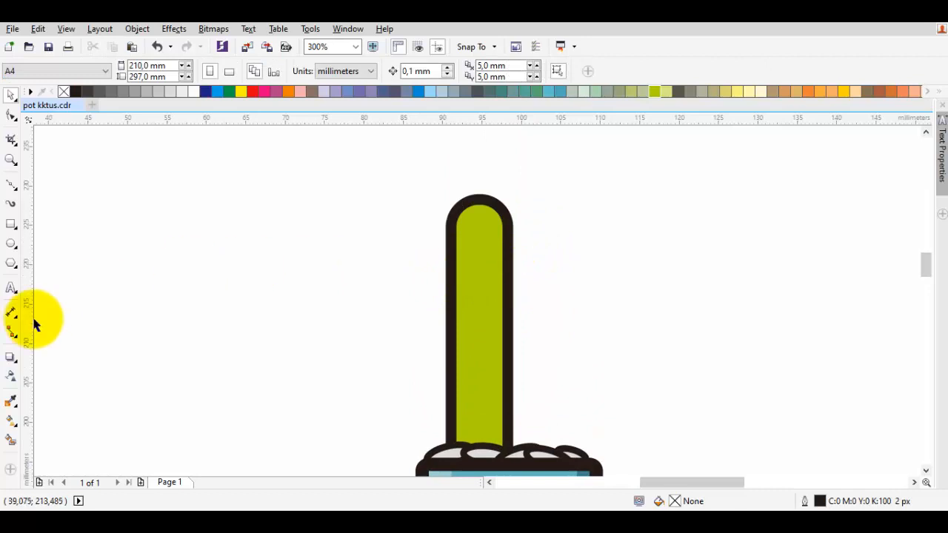
Step: Try to move the tall cactus out of the pot to the right, and undo the move
{"action": "scroll", "coordinate": [69, 220], "scroll_direction": "up", "scroll_amount": 1}
{"action": "scroll", "coordinate": [406, 309], "scroll_direction": "down", "scroll_amount": 1}
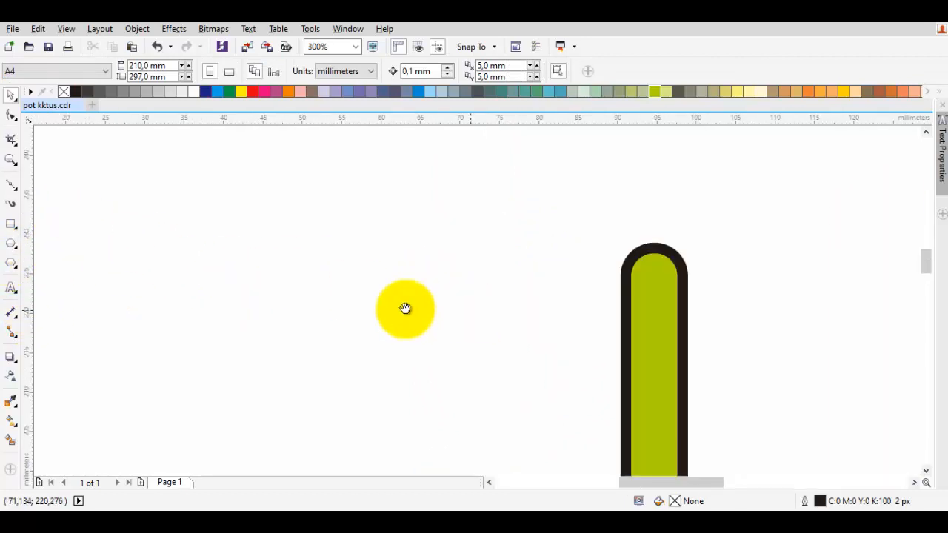
{"action": "left_click_drag", "start_coordinate": [406, 309], "coordinate": [344, 308]}
{"action": "left_click", "coordinate": [528, 329]}
{"action": "scroll", "coordinate": [528, 329], "scroll_direction": "down", "scroll_amount": 1}
{"action": "left_click_drag", "start_coordinate": [528, 329], "coordinate": [645, 306]}
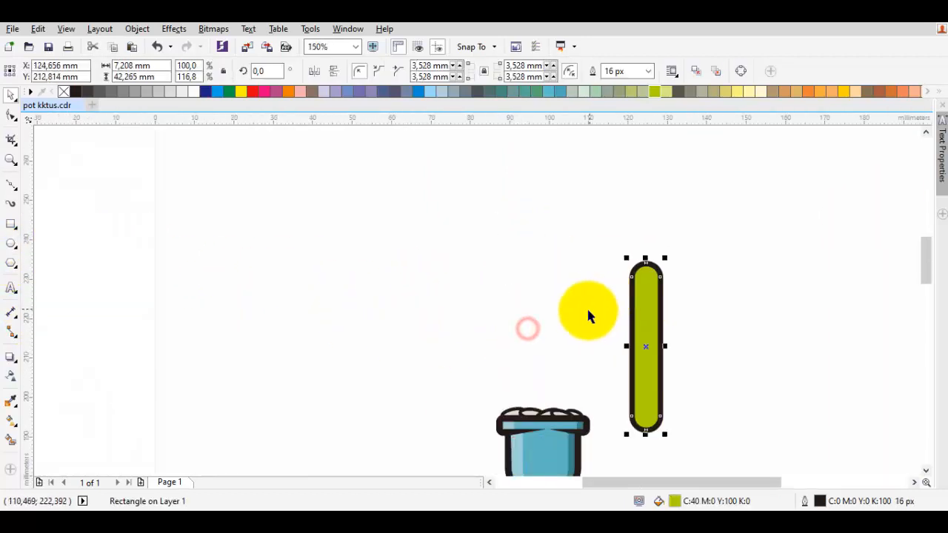
{"action": "key", "text": "ctrl+z"}
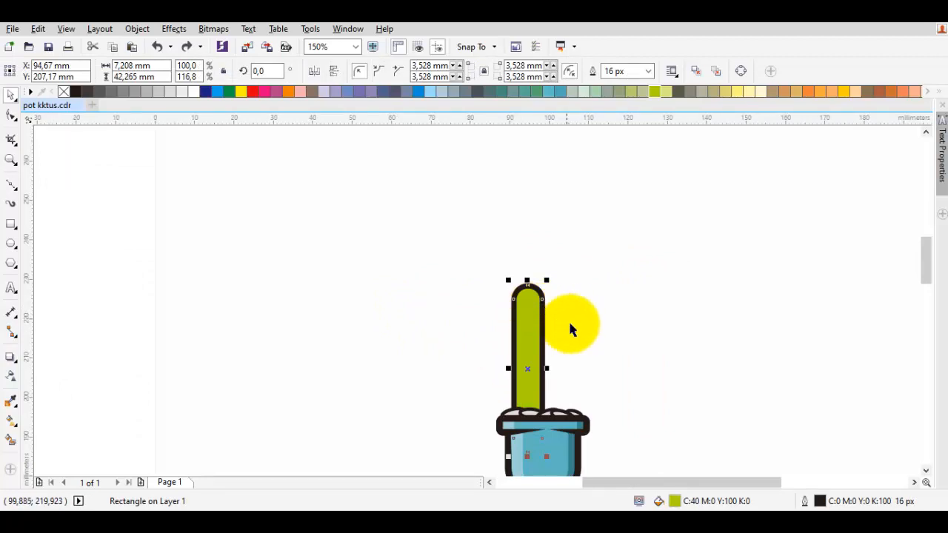
Step: Convert the tall cactus's outline into a separate object
{"action": "key", "text": "ctrl+q"}
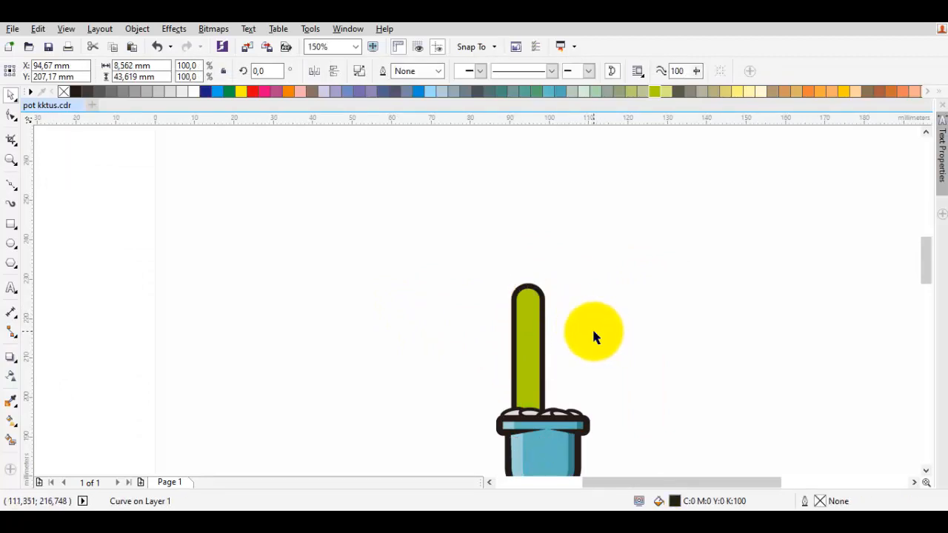
{"action": "left_click", "coordinate": [612, 335]}
{"action": "scroll", "coordinate": [534, 337], "scroll_direction": "up", "scroll_amount": 1}
{"action": "left_click_drag", "start_coordinate": [518, 313], "coordinate": [508, 271]}
{"action": "left_click_drag", "start_coordinate": [504, 281], "coordinate": [523, 279]}
{"action": "key", "text": "ctrl+z"}
{"action": "left_click", "coordinate": [382, 264]}
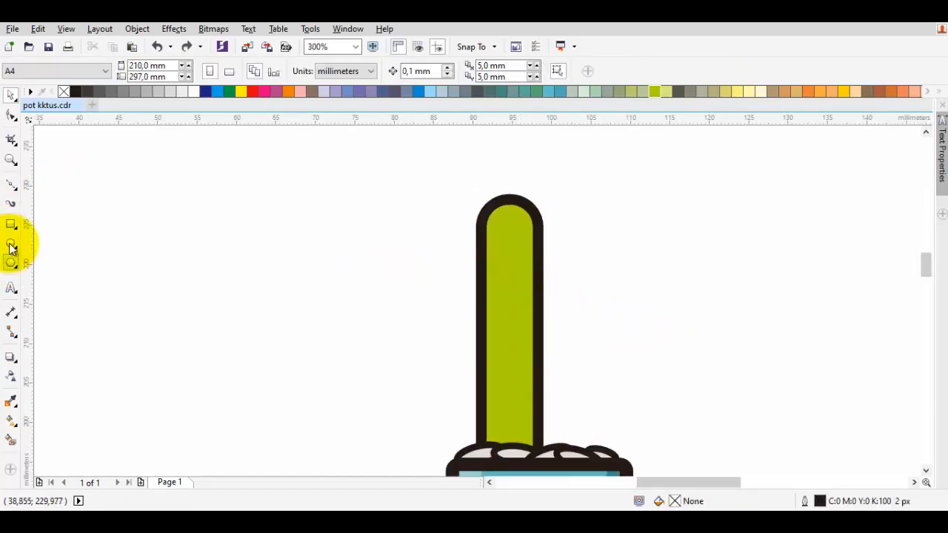
Step: Draw a small rectangle about 1.7 mm by 1 mm against the upper left edge of the cactus
{"action": "left_click", "coordinate": [11, 225]}
{"action": "scroll", "coordinate": [499, 265], "scroll_direction": "up", "scroll_amount": 1}
{"action": "left_click_drag", "start_coordinate": [424, 221], "coordinate": [448, 236]}
{"action": "scroll", "coordinate": [448, 235], "scroll_direction": "up", "scroll_amount": 1}
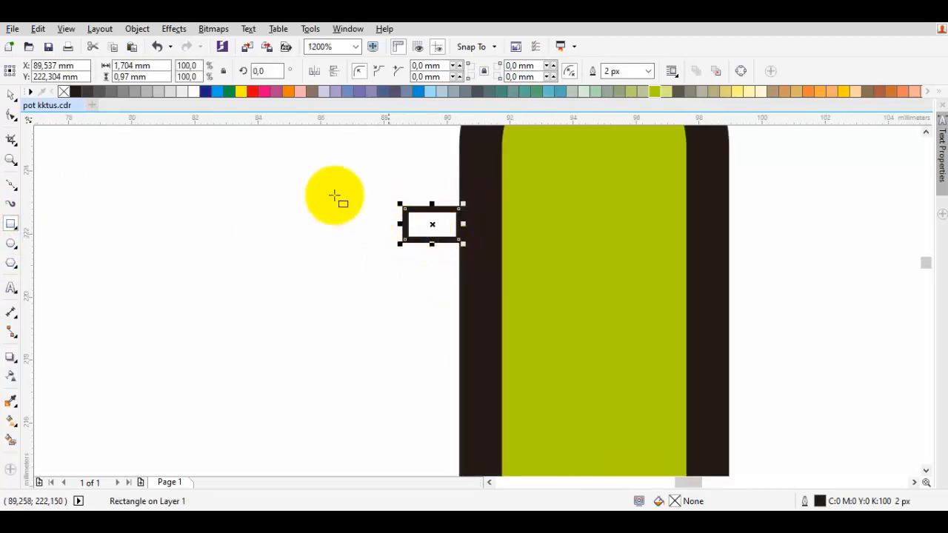
Step: Round the small rectangle's corners fully, reduce its height to about 0.8 mm and overlap it with the cactus outline as a spine
{"action": "left_click", "coordinate": [12, 115]}
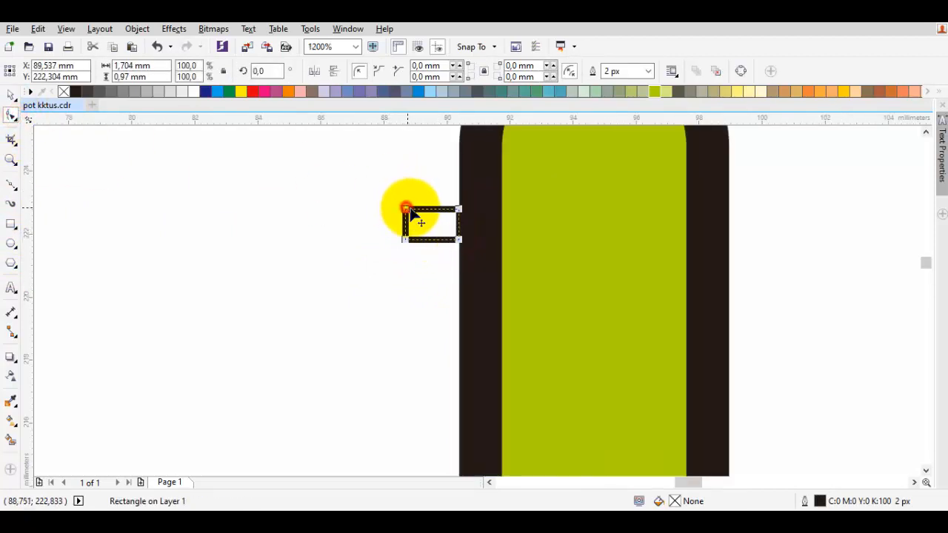
{"action": "left_click_drag", "start_coordinate": [411, 211], "coordinate": [435, 191]}
{"action": "key", "text": "space"}
{"action": "scroll", "coordinate": [444, 214], "scroll_direction": "up", "scroll_amount": 1}
{"action": "scroll", "coordinate": [422, 215], "scroll_direction": "down", "scroll_amount": 1}
{"action": "scroll", "coordinate": [429, 196], "scroll_direction": "down", "scroll_amount": 1}
{"action": "scroll", "coordinate": [418, 199], "scroll_direction": "up", "scroll_amount": 1}
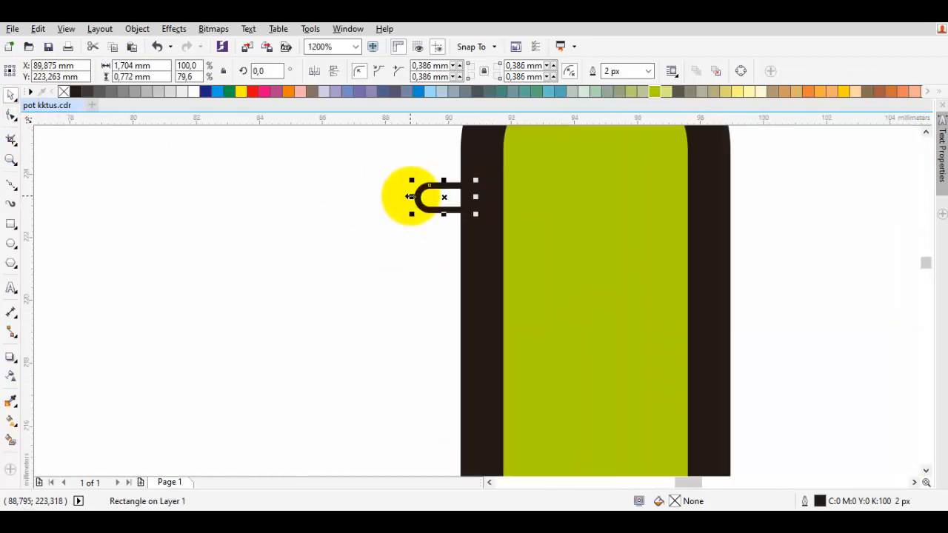
Step: Fill the small spine with black sampled from the cactus outline, C:0 M:0 Y:0 K:100, and remove the spine's own outline
{"action": "key", "text": "i"}
{"action": "left_click", "coordinate": [476, 174]}
{"action": "left_click", "coordinate": [443, 191]}
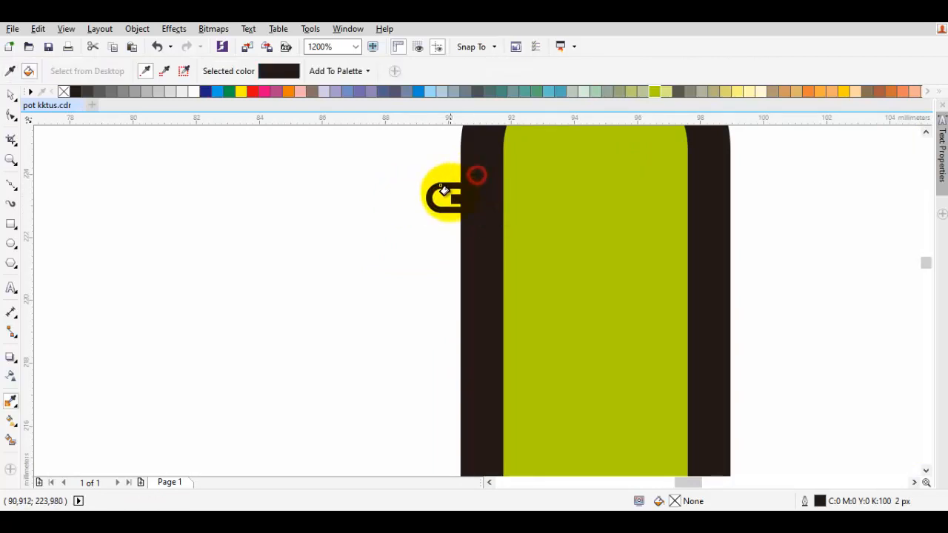
{"action": "left_click", "coordinate": [11, 95]}
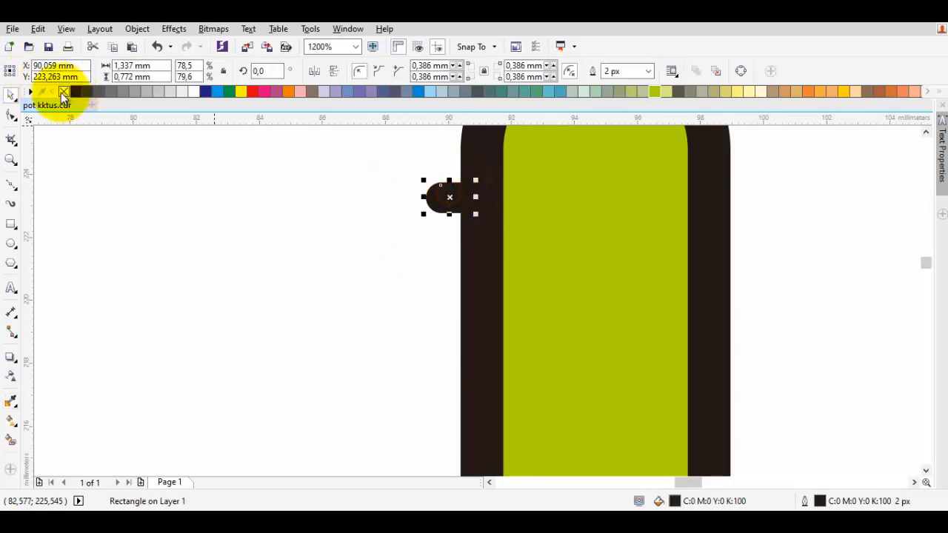
{"action": "left_click", "coordinate": [253, 174]}
{"action": "left_click_drag", "start_coordinate": [353, 165], "coordinate": [604, 271]}
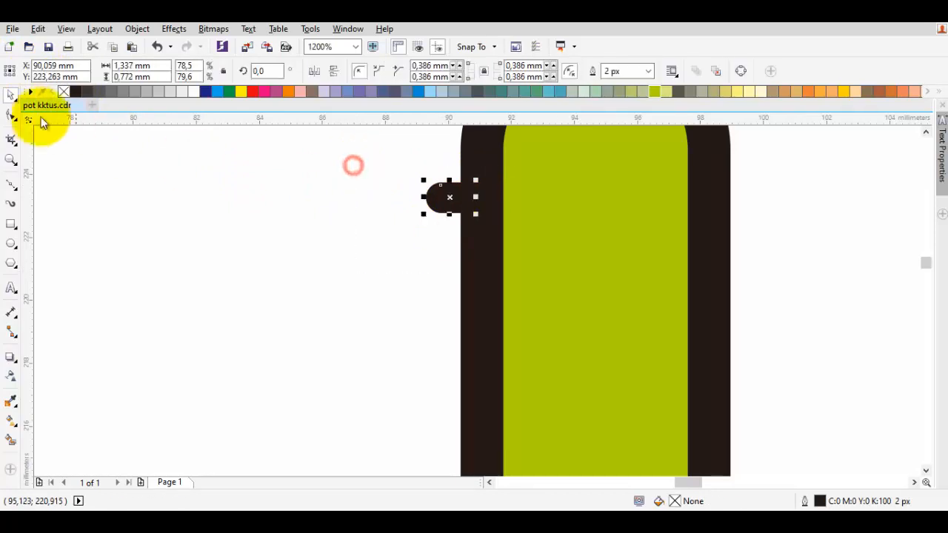
{"action": "left_click", "coordinate": [291, 194]}
Step: Duplicate the black spine straight down along the left edge of the cactus
{"action": "scroll", "coordinate": [311, 208], "scroll_direction": "down", "scroll_amount": 2}
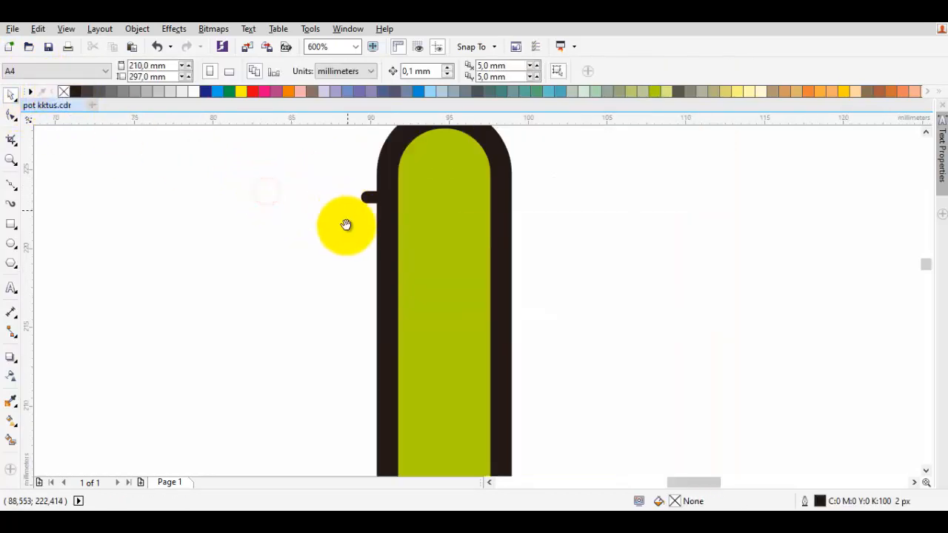
{"action": "scroll", "coordinate": [357, 263], "scroll_direction": "up", "scroll_amount": 3}
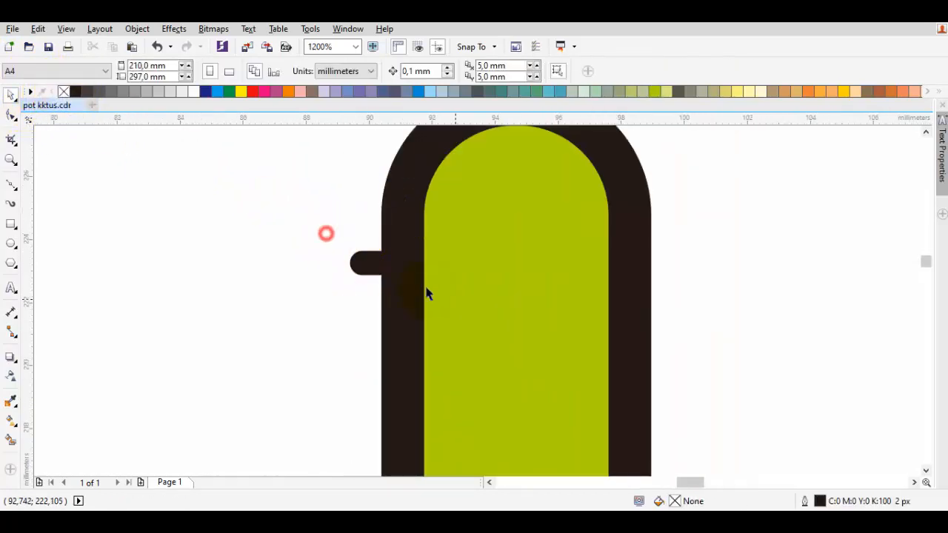
{"action": "left_click", "coordinate": [374, 258]}
{"action": "scroll", "coordinate": [379, 251], "scroll_direction": "down", "scroll_amount": 2}
{"action": "scroll", "coordinate": [376, 252], "scroll_direction": "up", "scroll_amount": 1}
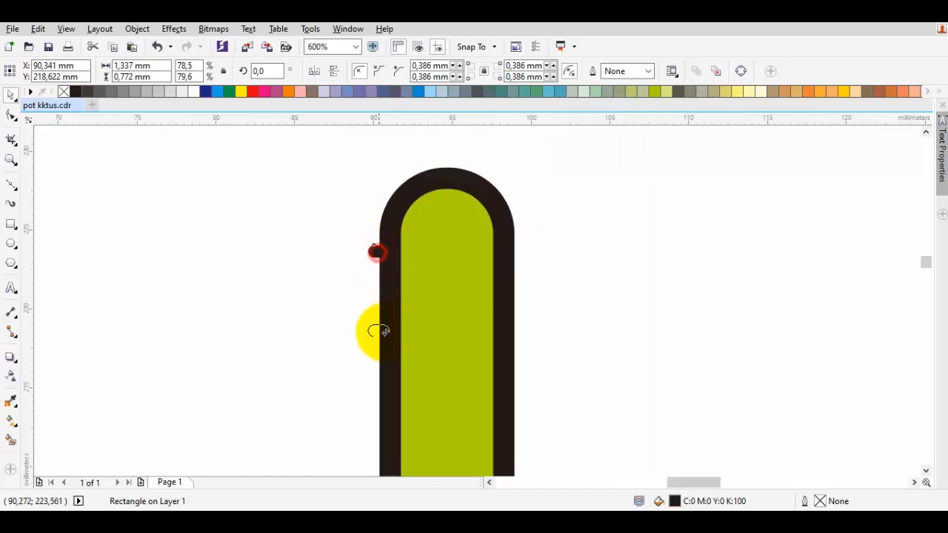
{"action": "scroll", "coordinate": [383, 311], "scroll_direction": "down", "scroll_amount": 1}
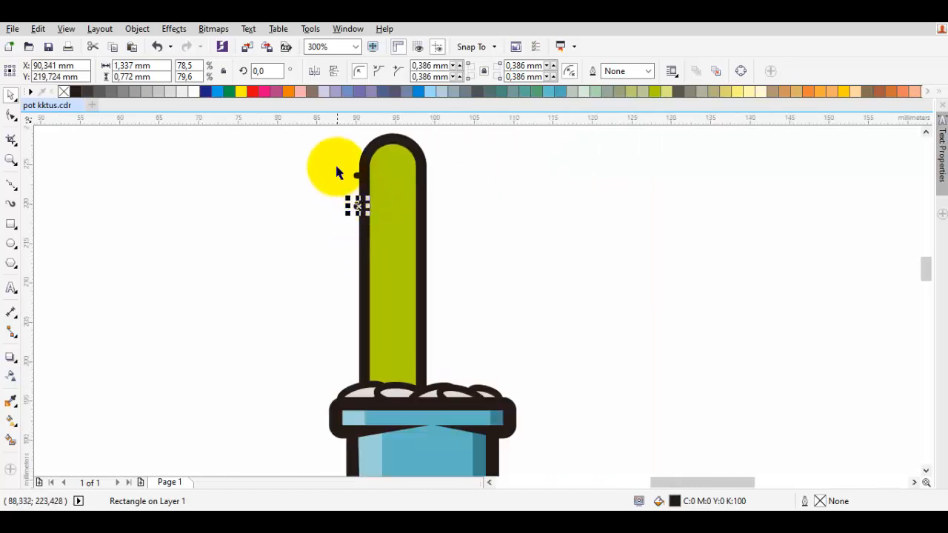
Step: Move the second spine on the stem's left edge up to about Y 220.11 mm, closer to the first spine
{"action": "left_click_drag", "start_coordinate": [389, 227], "coordinate": [389, 226]}
{"action": "scroll", "coordinate": [352, 189], "scroll_direction": "up", "scroll_amount": 1}
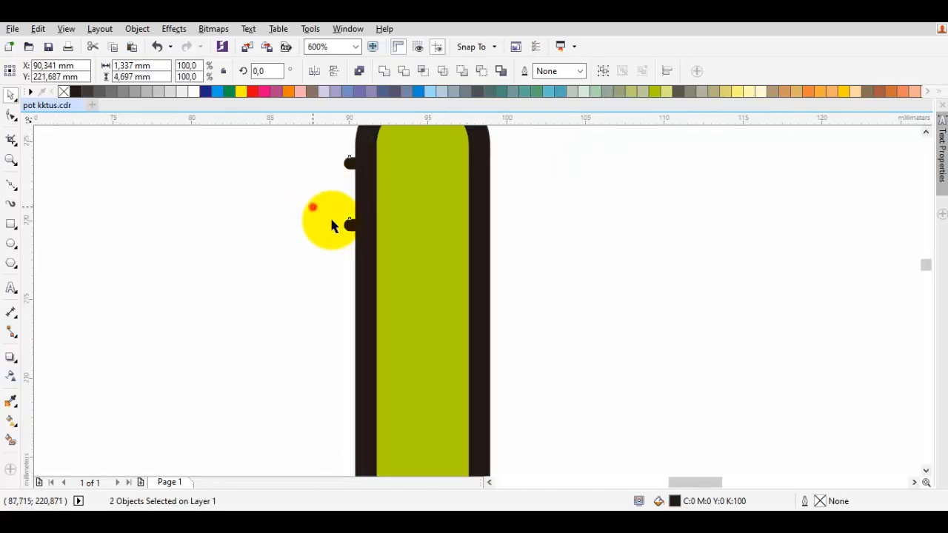
{"action": "left_click", "coordinate": [314, 208]}
{"action": "left_click", "coordinate": [349, 219]}
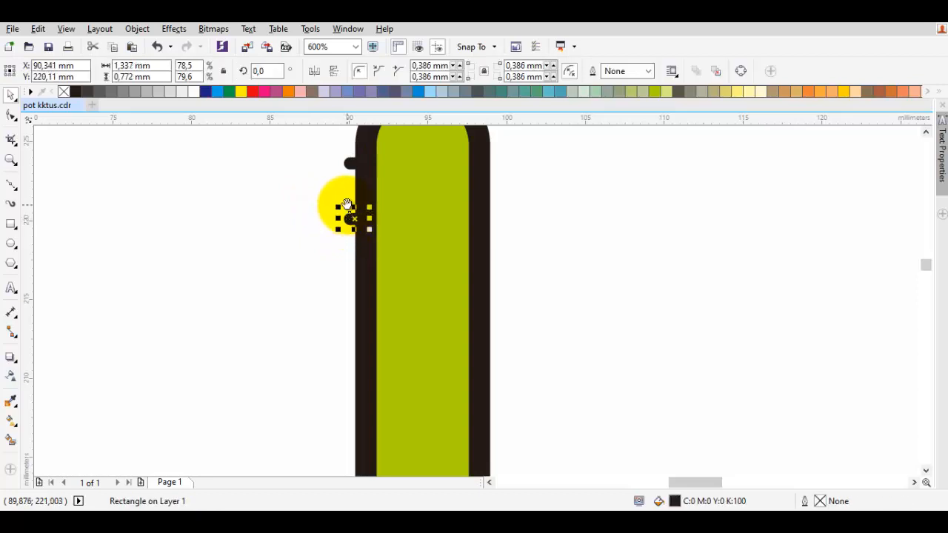
Step: Copy the two left spines downward at equal spacing and delete the overlapping duplicate, leaving three spines
{"action": "scroll", "coordinate": [309, 200], "scroll_direction": "up", "scroll_amount": 2}
{"action": "left_click_drag", "start_coordinate": [399, 314], "coordinate": [398, 313]}
{"action": "scroll", "coordinate": [392, 244], "scroll_direction": "down", "scroll_amount": 2}
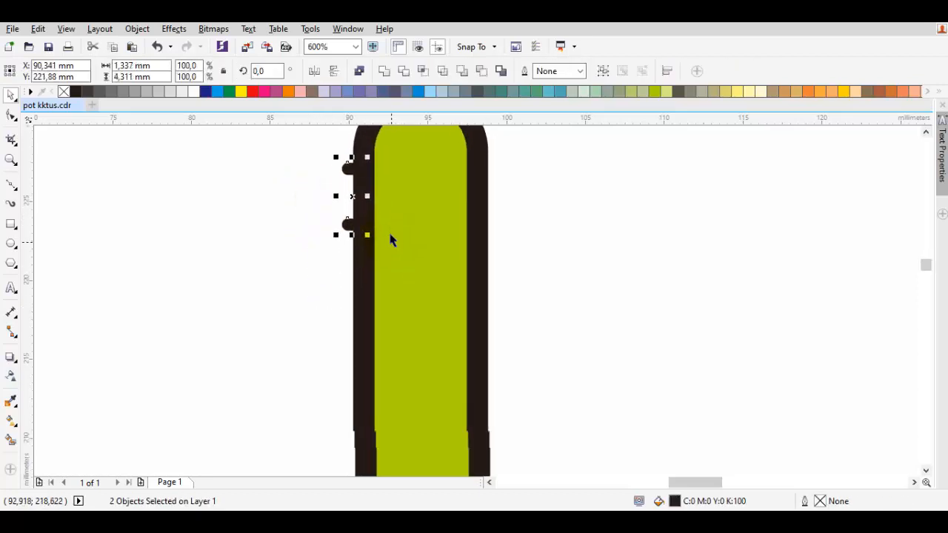
{"action": "left_click_drag", "start_coordinate": [350, 162], "coordinate": [354, 218]}
{"action": "left_click", "coordinate": [304, 211]}
{"action": "left_click", "coordinate": [346, 225]}
{"action": "key", "text": "Delete"}
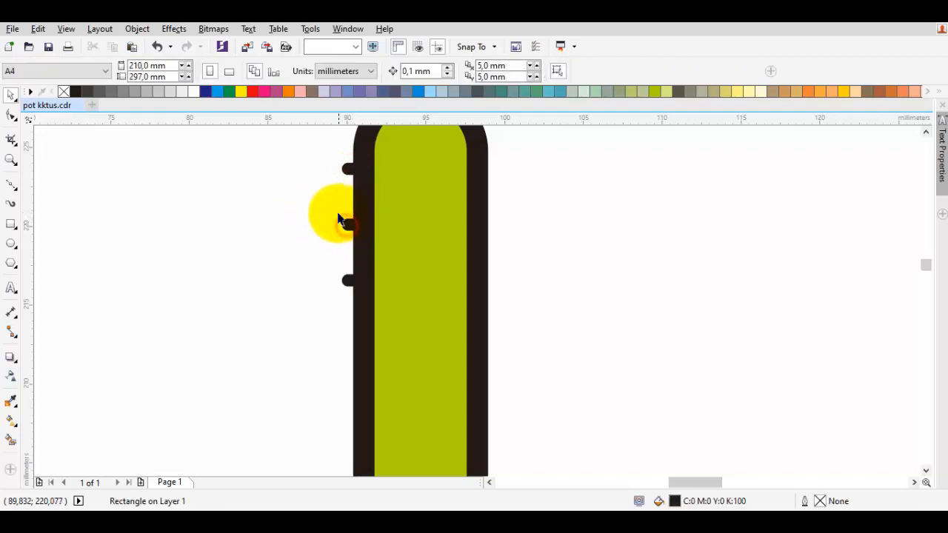
Step: Copy the three left spines further down the stem's edge, extending the column to five evenly spaced spines
{"action": "left_click_drag", "start_coordinate": [316, 157], "coordinate": [335, 173]}
{"action": "left_click_drag", "start_coordinate": [411, 317], "coordinate": [412, 316]}
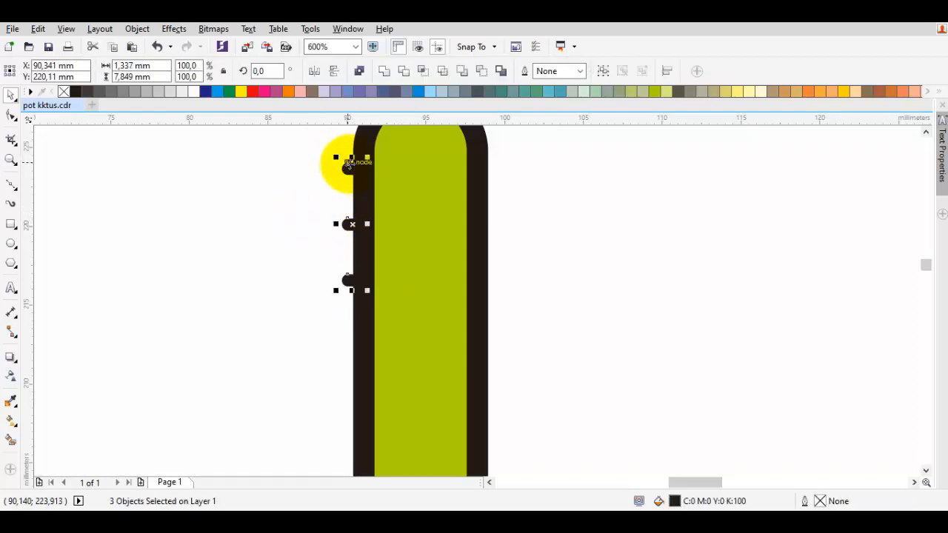
{"action": "left_click_drag", "start_coordinate": [348, 163], "coordinate": [356, 280]}
{"action": "left_click", "coordinate": [294, 281]}
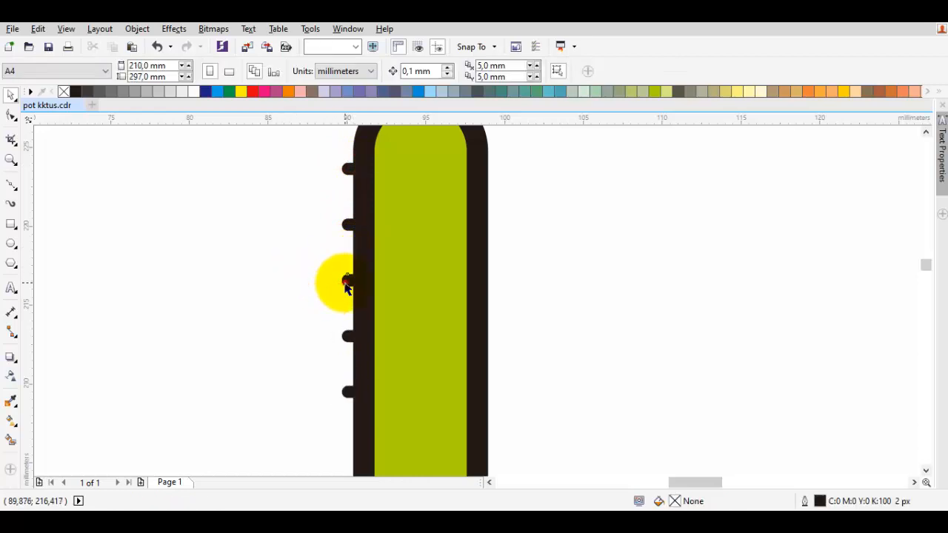
Step: Copy the lowest three left spines downward at the same spacing, extending the column to seven
{"action": "scroll", "coordinate": [304, 267], "scroll_direction": "down", "scroll_amount": 2}
{"action": "scroll", "coordinate": [306, 200], "scroll_direction": "down", "scroll_amount": 3}
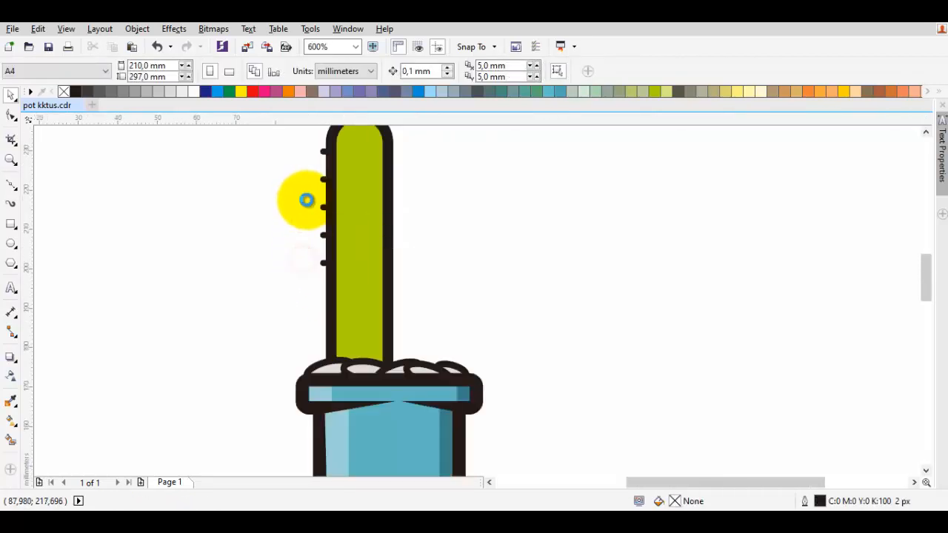
{"action": "scroll", "coordinate": [310, 201], "scroll_direction": "up", "scroll_amount": 2}
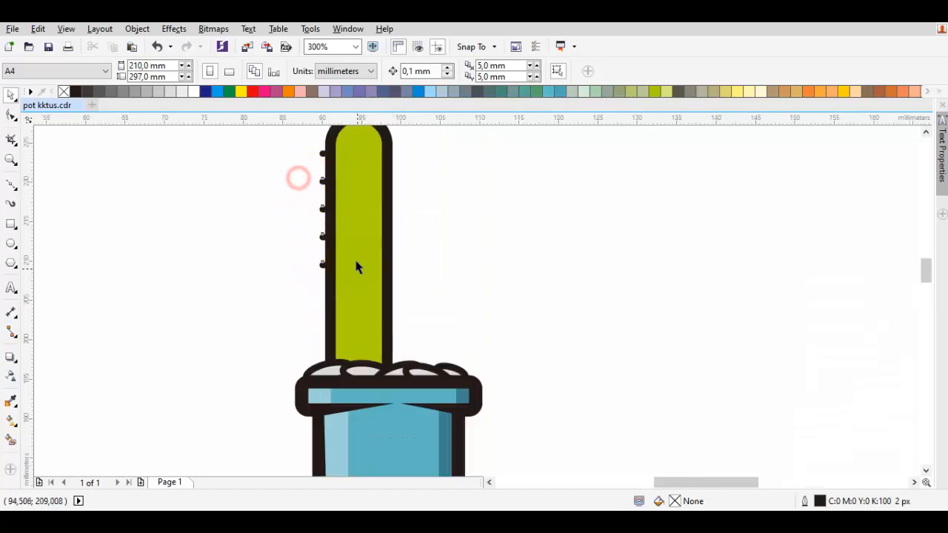
{"action": "left_click_drag", "start_coordinate": [298, 178], "coordinate": [357, 268]}
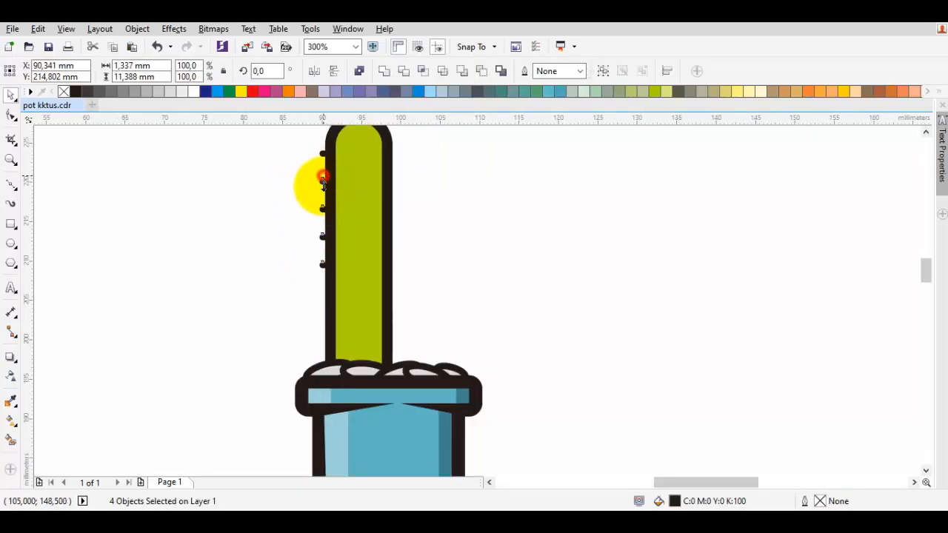
{"action": "left_click_drag", "start_coordinate": [323, 177], "coordinate": [356, 269]}
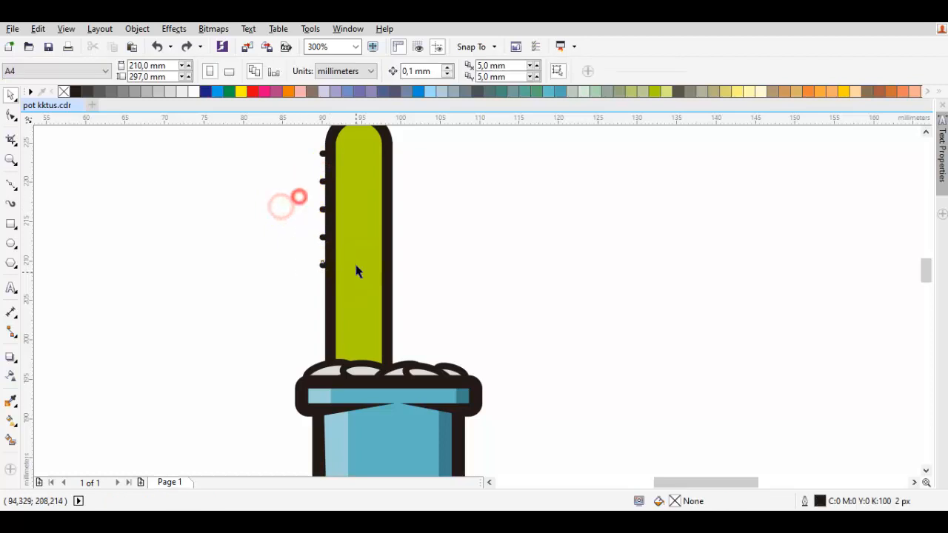
{"action": "left_click_drag", "start_coordinate": [322, 207], "coordinate": [324, 262]}
{"action": "key", "text": "Escape"}
{"action": "scroll", "coordinate": [324, 265], "scroll_direction": "up", "scroll_amount": 2}
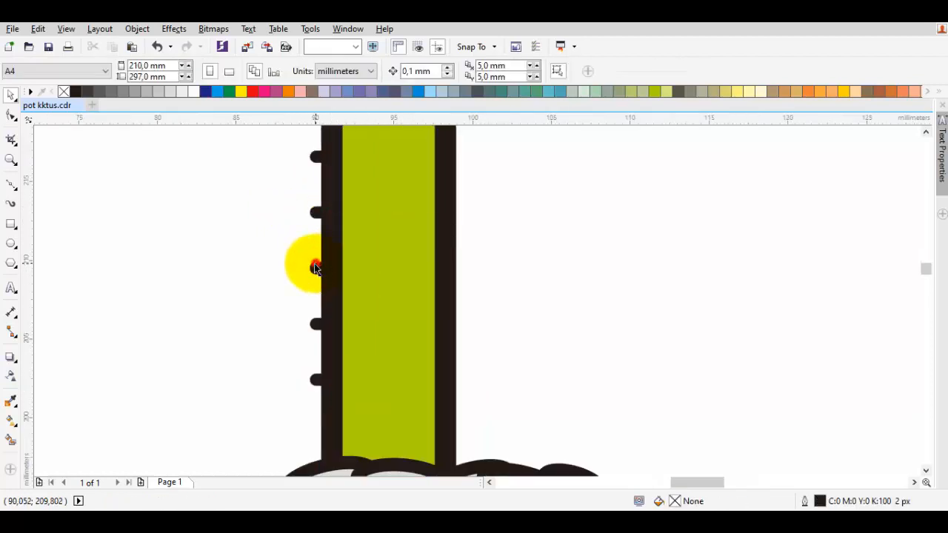
Step: Copy the lowest two left spines down toward the stones and delete the overlapping duplicate, making eight spines
{"action": "left_click_drag", "start_coordinate": [302, 300], "coordinate": [355, 211]}
{"action": "left_click_drag", "start_coordinate": [420, 323], "coordinate": [420, 321]}
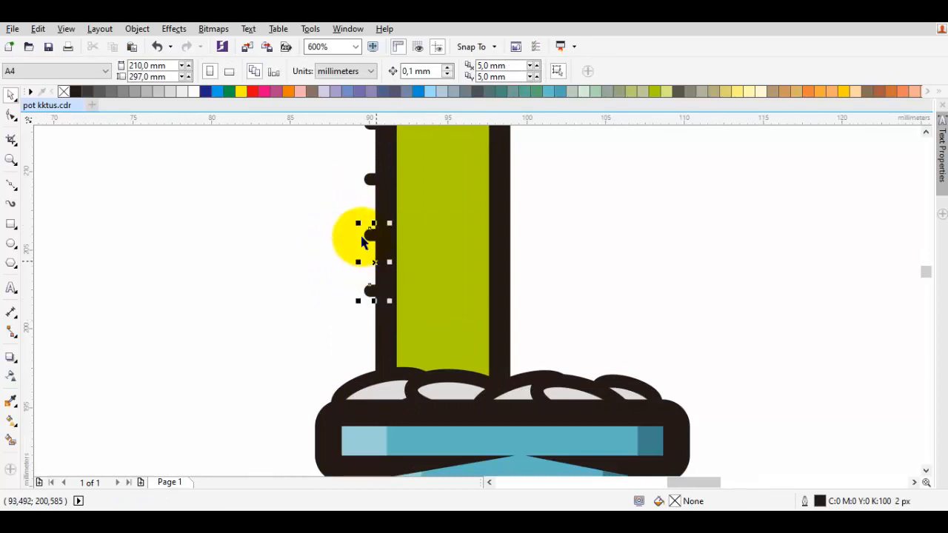
{"action": "left_click_drag", "start_coordinate": [368, 232], "coordinate": [363, 333]}
{"action": "left_click", "coordinate": [307, 279]}
{"action": "left_click", "coordinate": [364, 292]}
{"action": "key", "text": "Delete"}
Step: Copy the whole column of eight left spines onto the right edge of the cactus stem at the same height
{"action": "scroll", "coordinate": [364, 292], "scroll_direction": "down", "scroll_amount": 1}
{"action": "left_click_drag", "start_coordinate": [352, 199], "coordinate": [412, 374]}
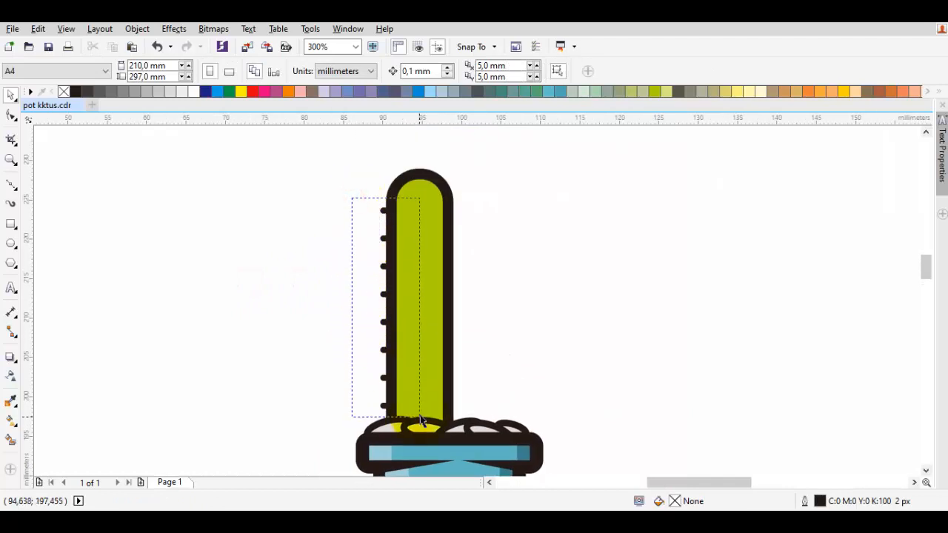
{"action": "left_click_drag", "start_coordinate": [420, 420], "coordinate": [420, 420]}
{"action": "scroll", "coordinate": [377, 232], "scroll_direction": "up", "scroll_amount": 1}
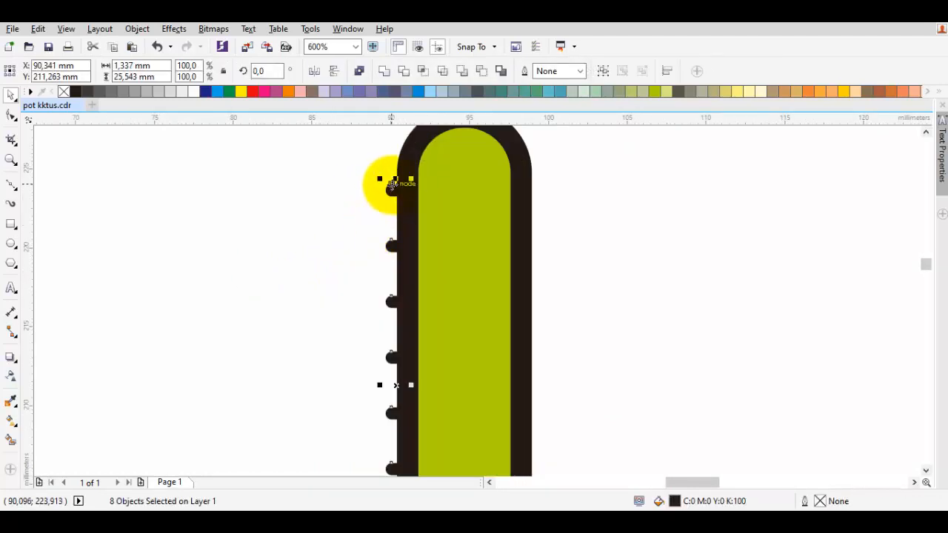
{"action": "left_click_drag", "start_coordinate": [392, 183], "coordinate": [528, 194]}
{"action": "left_click", "coordinate": [605, 222]}
{"action": "scroll", "coordinate": [600, 229], "scroll_direction": "down", "scroll_amount": 2}
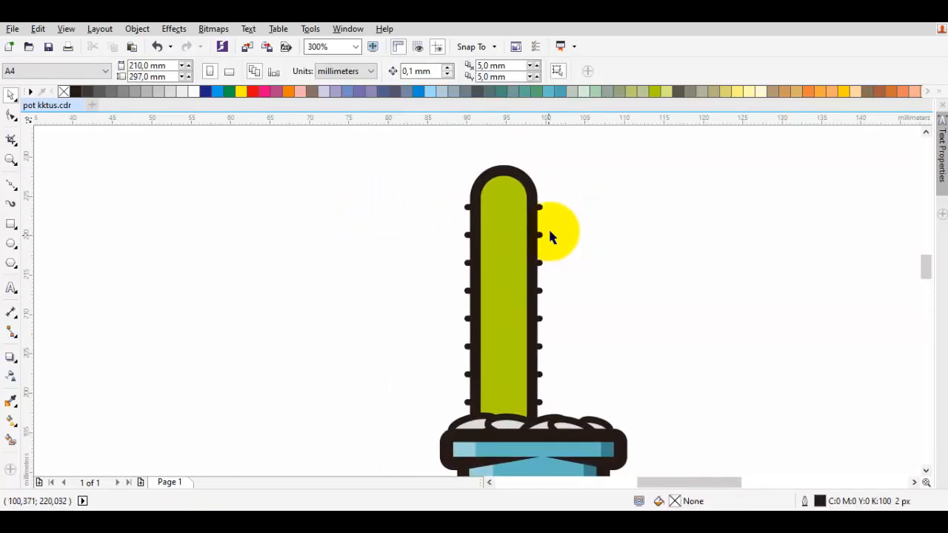
{"action": "scroll", "coordinate": [555, 238], "scroll_direction": "up", "scroll_amount": 2}
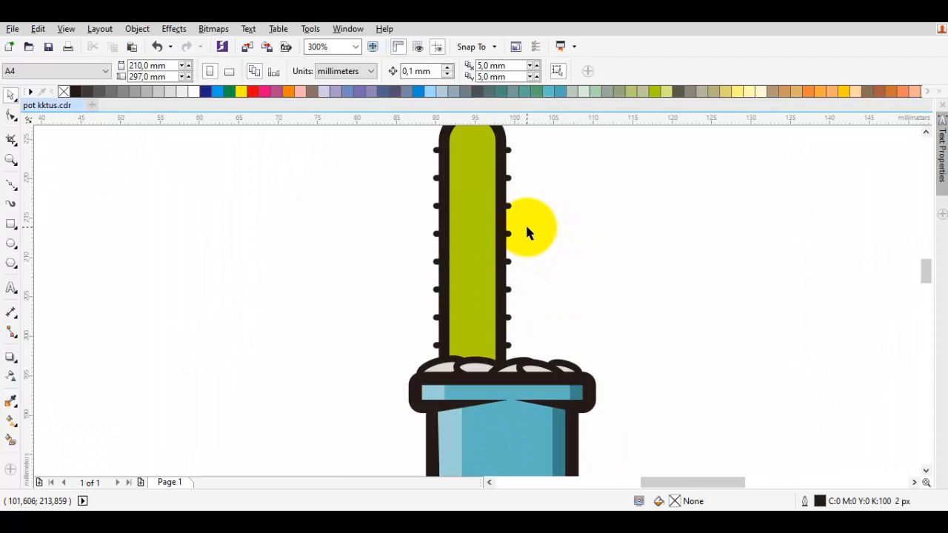
{"action": "scroll", "coordinate": [538, 214], "scroll_direction": "down", "scroll_amount": 2}
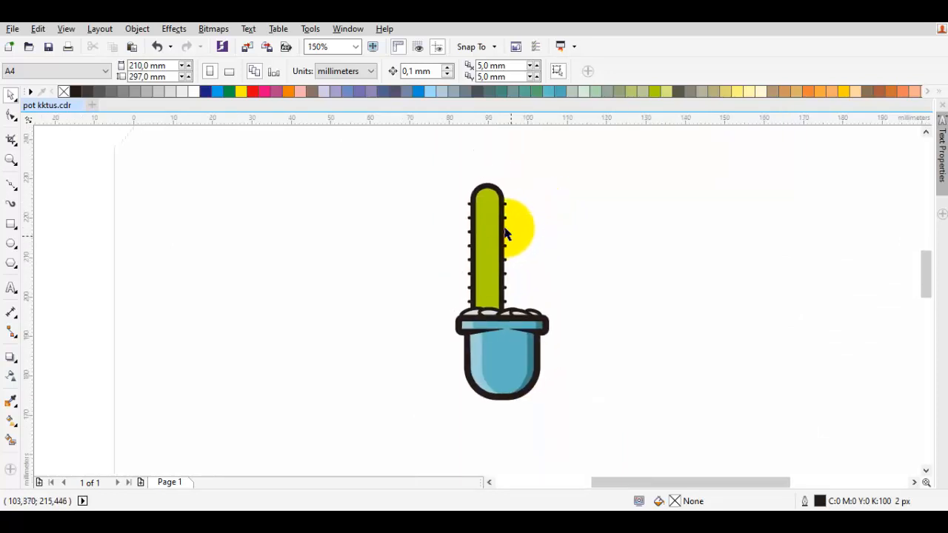
{"action": "left_click_drag", "start_coordinate": [453, 178], "coordinate": [507, 295]}
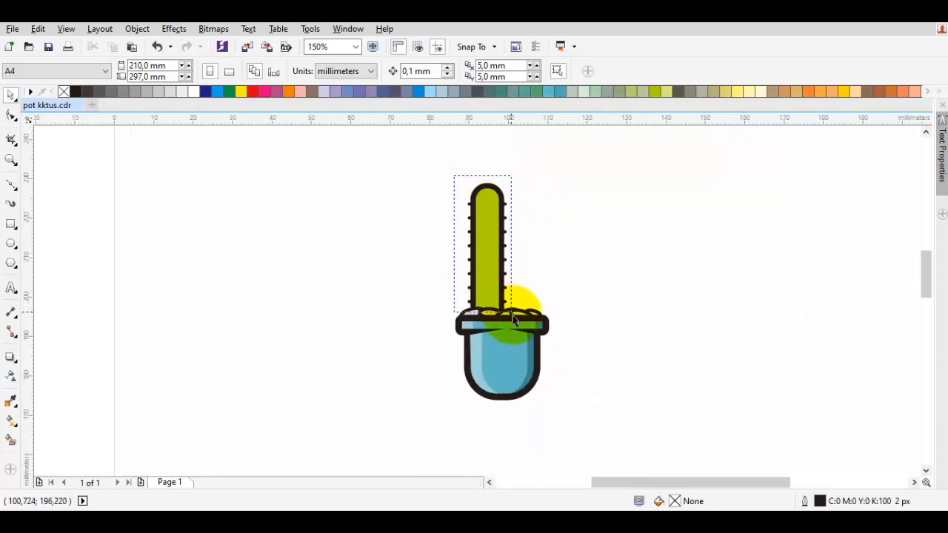
{"action": "left_click_drag", "start_coordinate": [518, 358], "coordinate": [517, 384]}
{"action": "left_click_drag", "start_coordinate": [494, 288], "coordinate": [437, 255]}
{"action": "key", "text": "ctrl+z"}
{"action": "scroll", "coordinate": [483, 225], "scroll_direction": "up", "scroll_amount": 2}
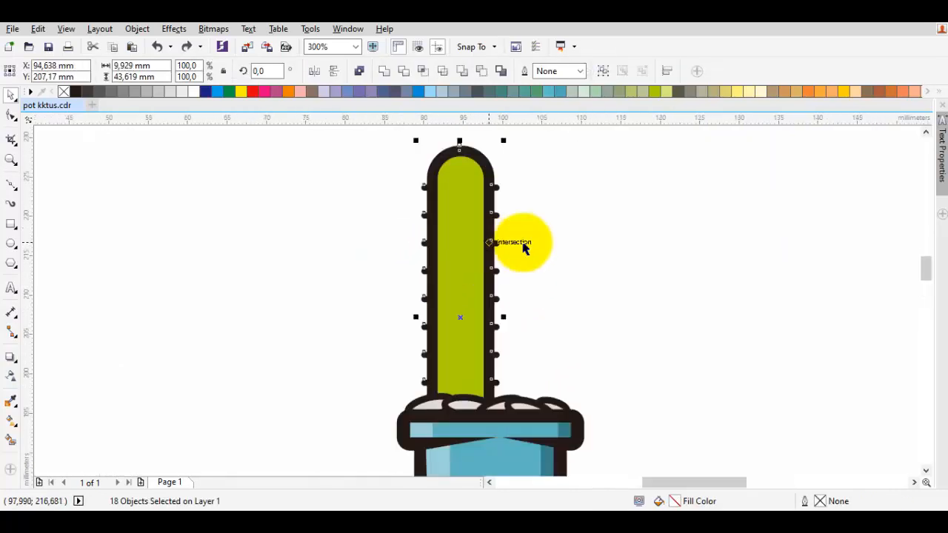
{"action": "left_click", "coordinate": [566, 240]}
{"action": "scroll", "coordinate": [493, 201], "scroll_direction": "up", "scroll_amount": 1}
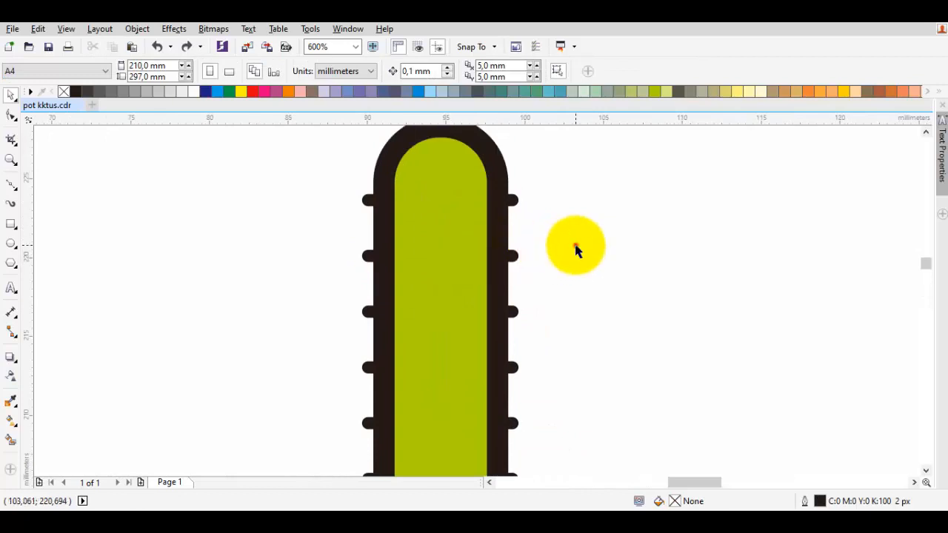
{"action": "left_click_drag", "start_coordinate": [511, 198], "coordinate": [457, 202]}
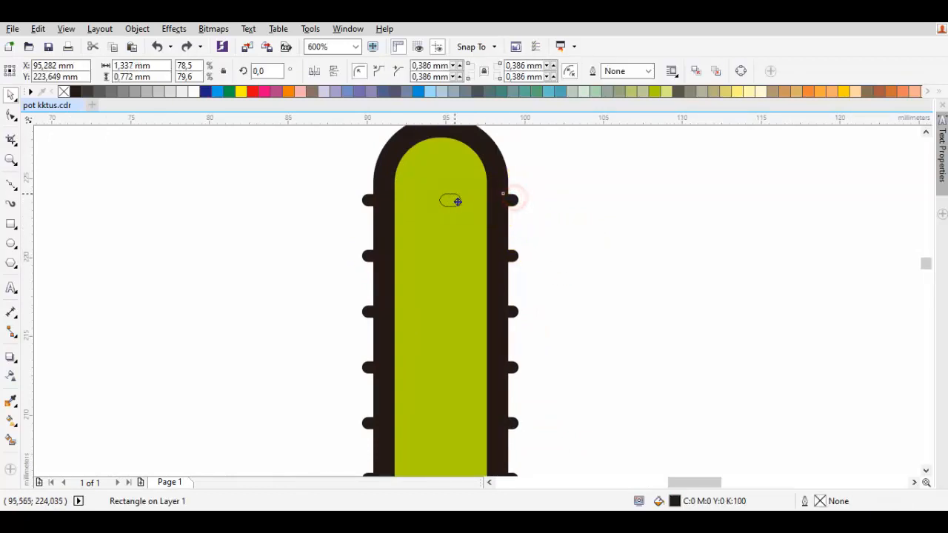
{"action": "scroll", "coordinate": [468, 195], "scroll_direction": "up", "scroll_amount": 2}
{"action": "scroll", "coordinate": [526, 214], "scroll_direction": "down", "scroll_amount": 2}
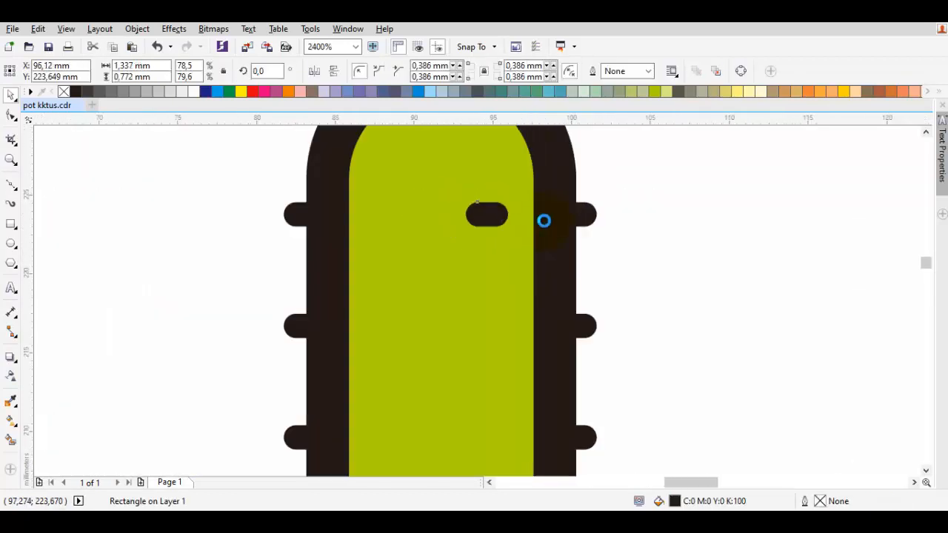
{"action": "key", "text": "ctrl+z"}
Step: Move the eight right-side spines up about 1.5 mm so they are staggered against the left ones
{"action": "scroll", "coordinate": [614, 249], "scroll_direction": "down", "scroll_amount": 1}
{"action": "left_click_drag", "start_coordinate": [610, 202], "coordinate": [557, 401]}
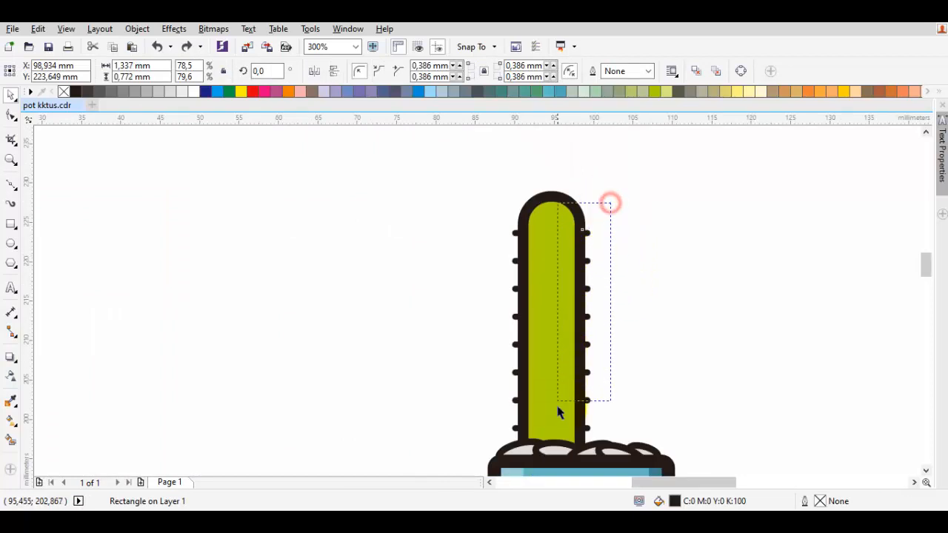
{"action": "left_click_drag", "start_coordinate": [562, 444], "coordinate": [562, 444]}
{"action": "scroll", "coordinate": [571, 273], "scroll_direction": "up", "scroll_amount": 1}
{"action": "left_click", "coordinate": [596, 197]}
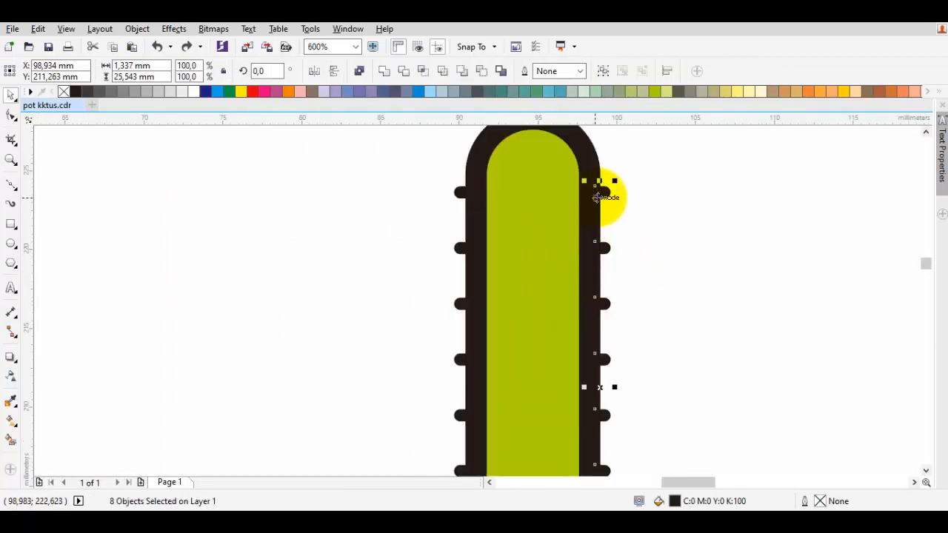
{"action": "left_click_drag", "start_coordinate": [605, 191], "coordinate": [612, 159]}
{"action": "scroll", "coordinate": [612, 158], "scroll_direction": "down", "scroll_amount": 1}
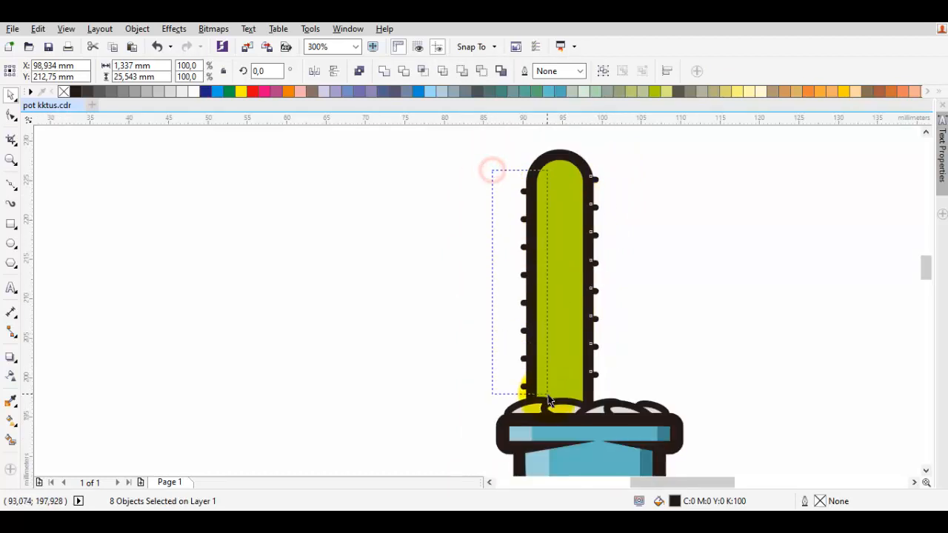
Step: Add a ninth evenly spaced spine to the left column, with its uppermost spine beside the stem's rounded tip
{"action": "left_click_drag", "start_coordinate": [548, 400], "coordinate": [548, 400]}
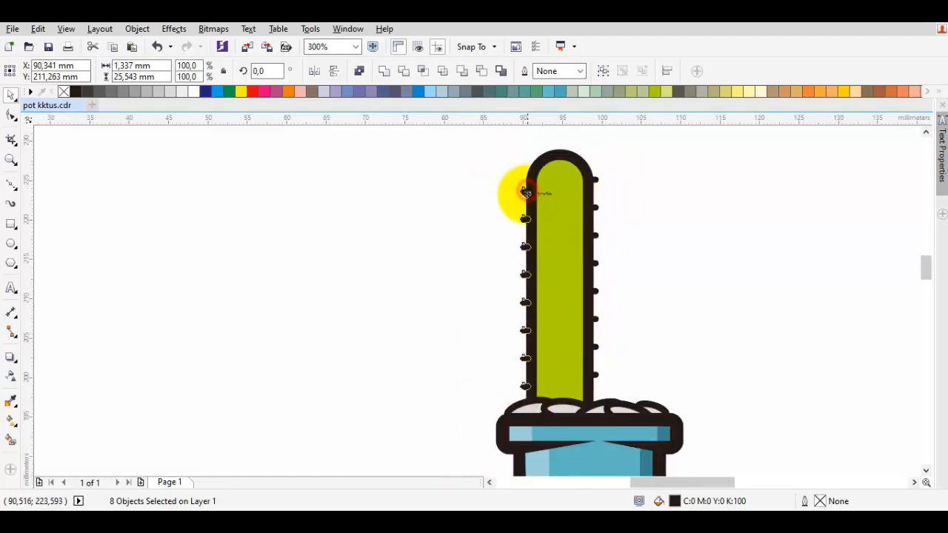
{"action": "left_click", "coordinate": [514, 203]}
{"action": "scroll", "coordinate": [513, 203], "scroll_direction": "up", "scroll_amount": 1}
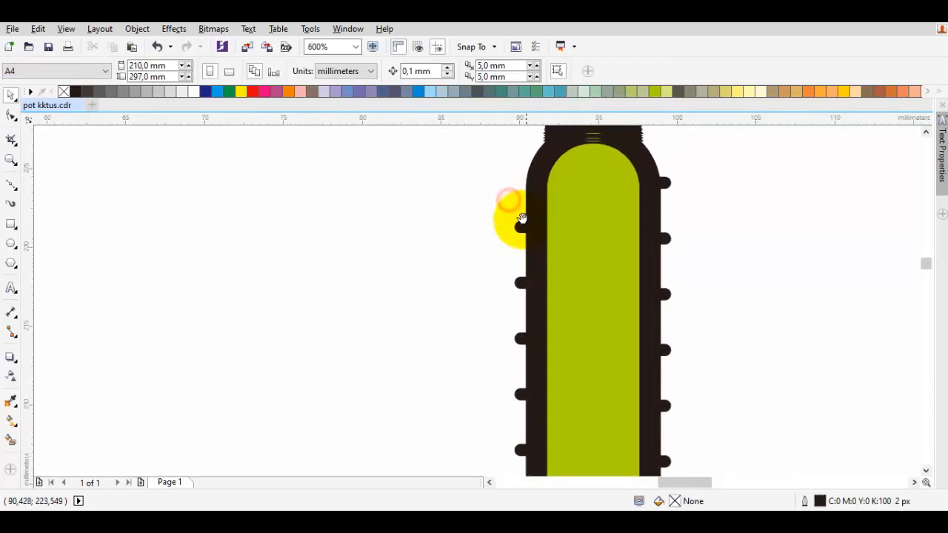
{"action": "left_click_drag", "start_coordinate": [487, 237], "coordinate": [545, 339]}
{"action": "left_click_drag", "start_coordinate": [519, 278], "coordinate": [458, 227]}
{"action": "left_click", "coordinate": [483, 227]}
{"action": "key", "text": "Delete"}
{"action": "scroll", "coordinate": [511, 235], "scroll_direction": "down", "scroll_amount": 1}
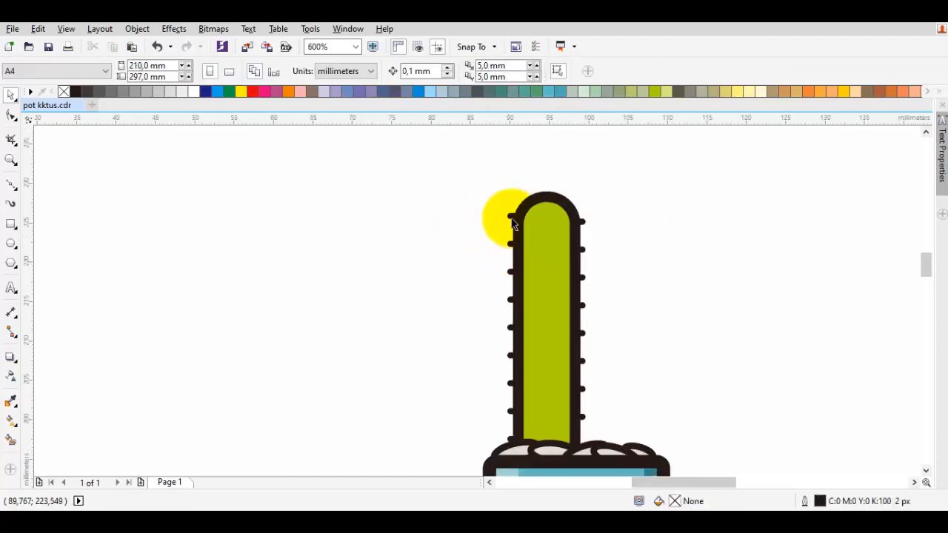
Step: Move the column of right-side spines down slightly to offset it from the left column
{"action": "scroll", "coordinate": [521, 212], "scroll_direction": "up", "scroll_amount": 1}
{"action": "scroll", "coordinate": [549, 222], "scroll_direction": "down", "scroll_amount": 1}
{"action": "left_click_drag", "start_coordinate": [605, 337], "coordinate": [601, 448]}
{"action": "scroll", "coordinate": [601, 229], "scroll_direction": "up", "scroll_amount": 1}
{"action": "left_click_drag", "start_coordinate": [613, 215], "coordinate": [613, 222]}
{"action": "left_click", "coordinate": [654, 222]}
{"action": "scroll", "coordinate": [656, 223], "scroll_direction": "down", "scroll_amount": 1}
{"action": "left_click_drag", "start_coordinate": [682, 265], "coordinate": [642, 206]}
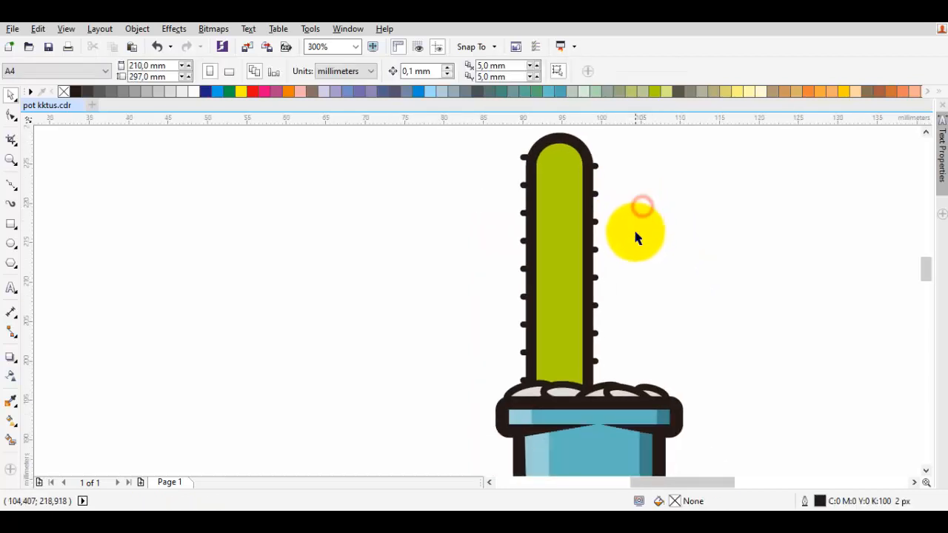
Step: Copy a right-side spine into the upper green area of the stem and narrow it to about 0.717 mm as a dot
{"action": "scroll", "coordinate": [594, 236], "scroll_direction": "up", "scroll_amount": 1}
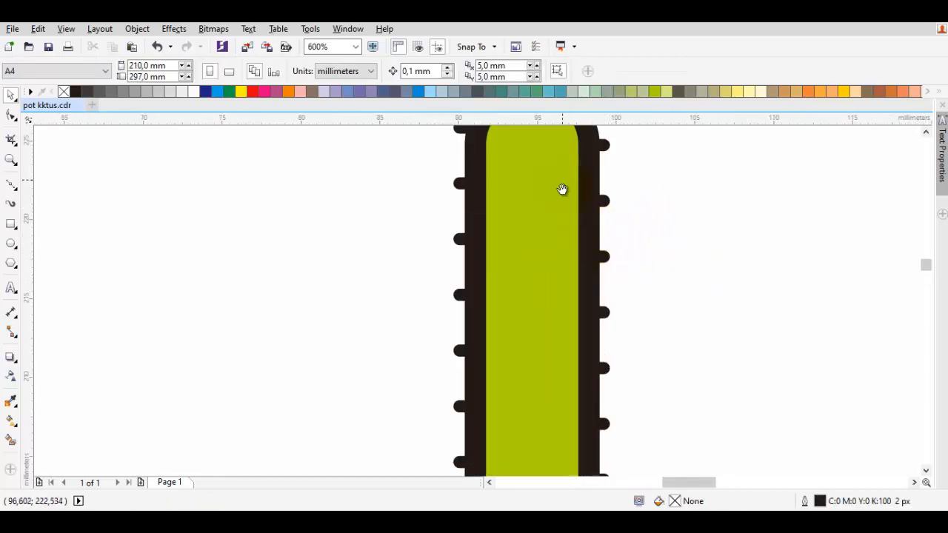
{"action": "left_click_drag", "start_coordinate": [562, 190], "coordinate": [609, 212]}
{"action": "scroll", "coordinate": [614, 254], "scroll_direction": "up", "scroll_amount": 1}
{"action": "left_click_drag", "start_coordinate": [612, 252], "coordinate": [498, 219]}
{"action": "scroll", "coordinate": [544, 245], "scroll_direction": "up", "scroll_amount": 1}
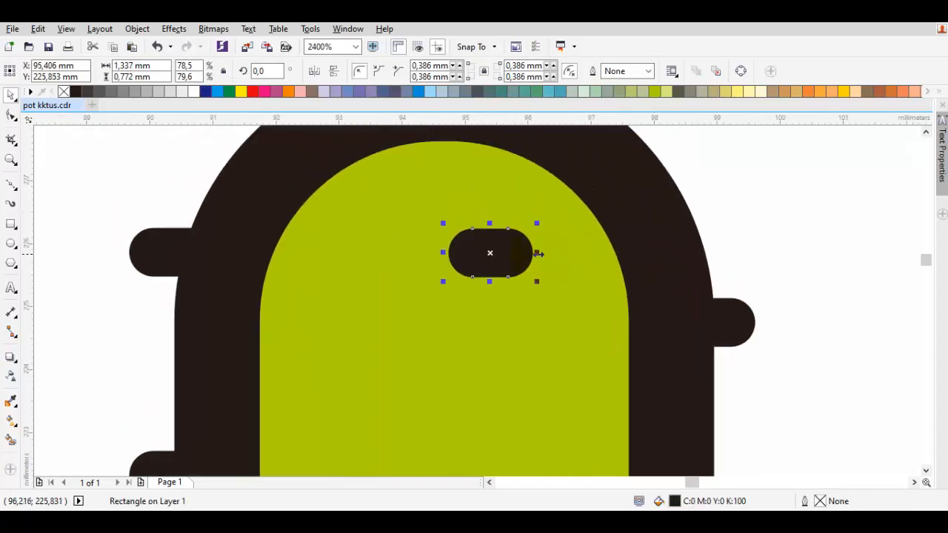
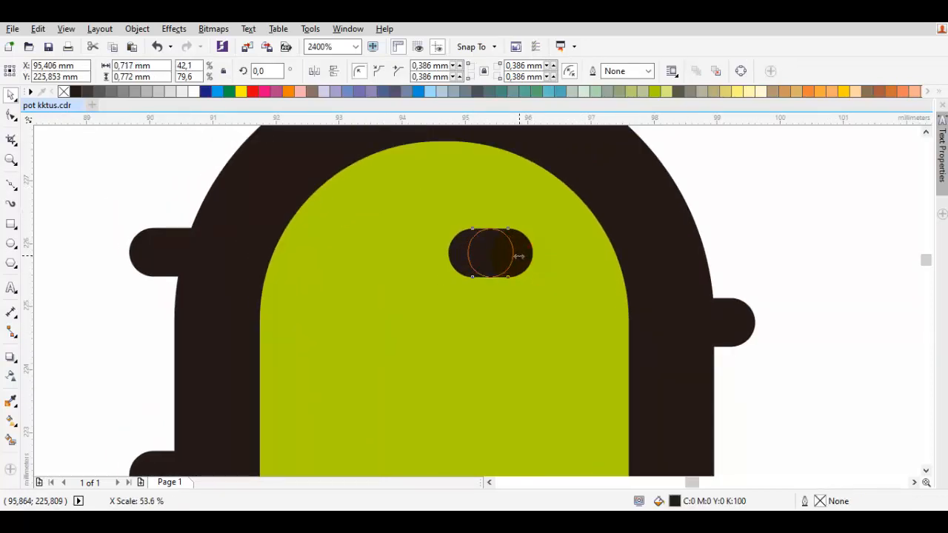
{"action": "left_click_drag", "start_coordinate": [518, 256], "coordinate": [516, 256]}
Step: Copy the dot to the lower left within the green area, then copy both dots below as a second pair
{"action": "scroll", "coordinate": [517, 255], "scroll_direction": "down", "scroll_amount": 1}
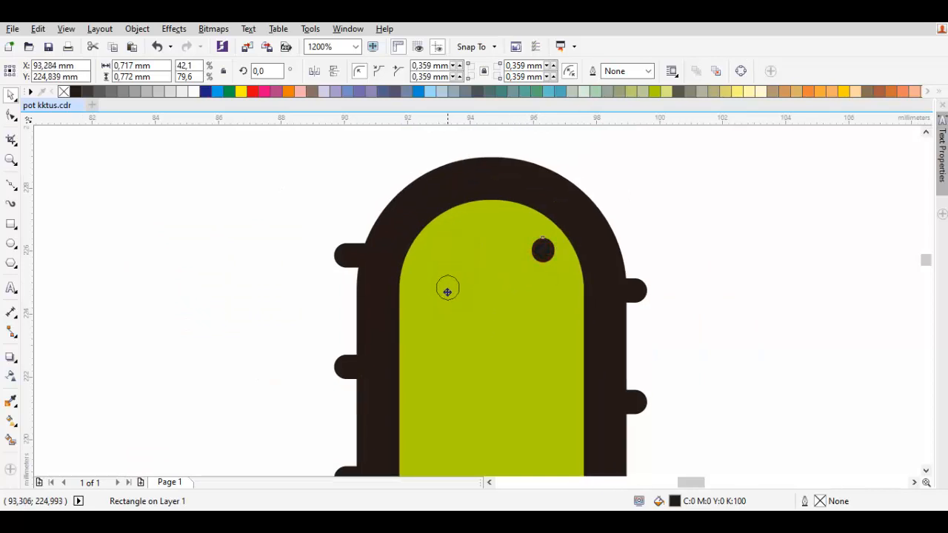
{"action": "left_click_drag", "start_coordinate": [438, 307], "coordinate": [437, 307]}
{"action": "left_click", "coordinate": [531, 222], "text": "shift"}
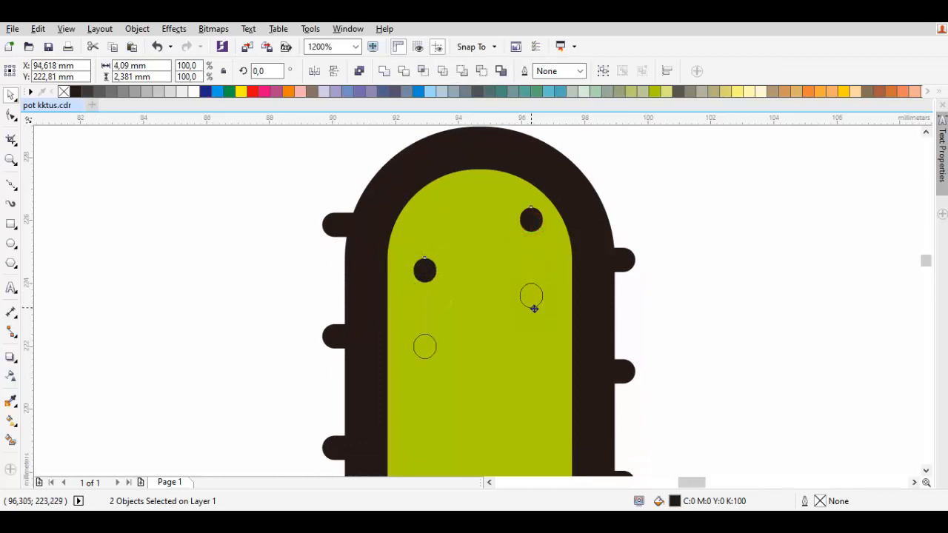
{"action": "left_click_drag", "start_coordinate": [537, 306], "coordinate": [537, 304]}
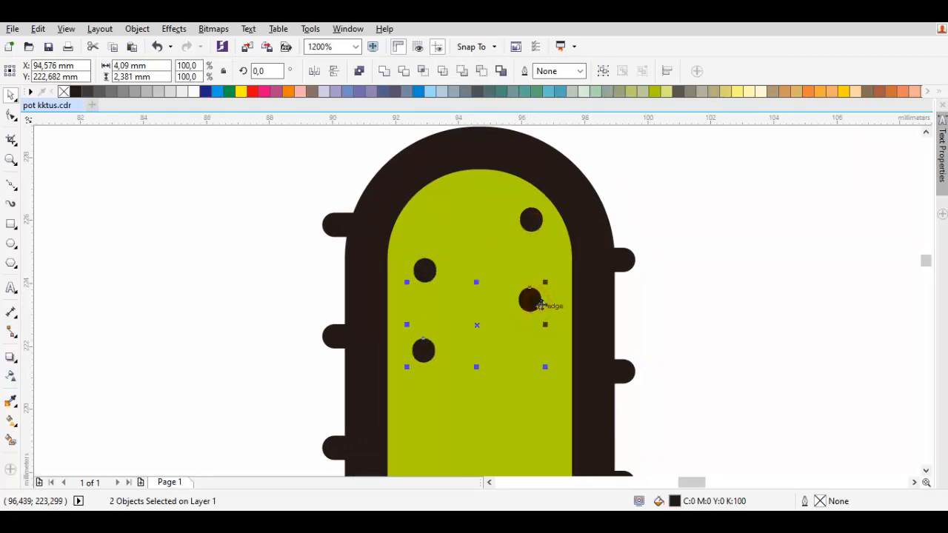
Step: Undo the second pair of dots and move the two remaining dots closer together within the upper green area
{"action": "key", "text": "ctrl+z"}
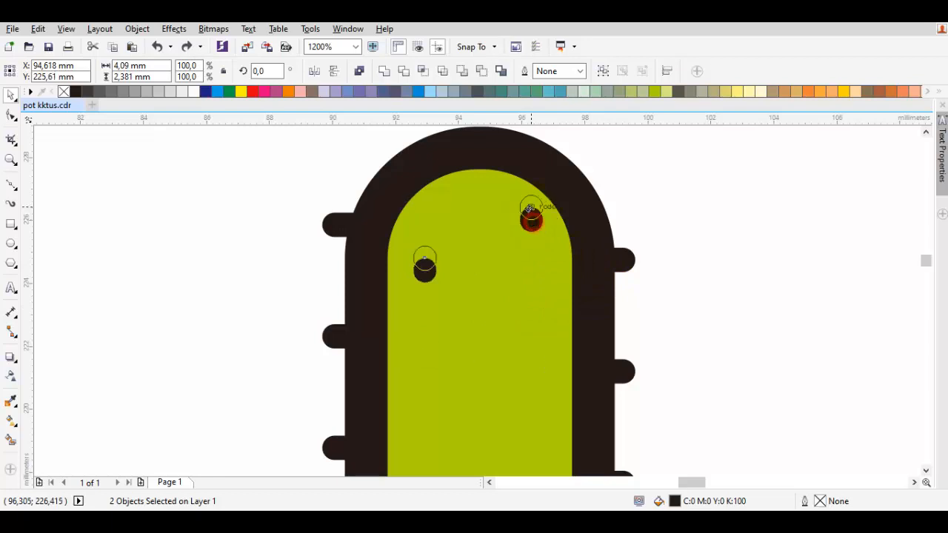
{"action": "left_click_drag", "start_coordinate": [530, 206], "coordinate": [530, 206]}
{"action": "left_click", "coordinate": [722, 205]}
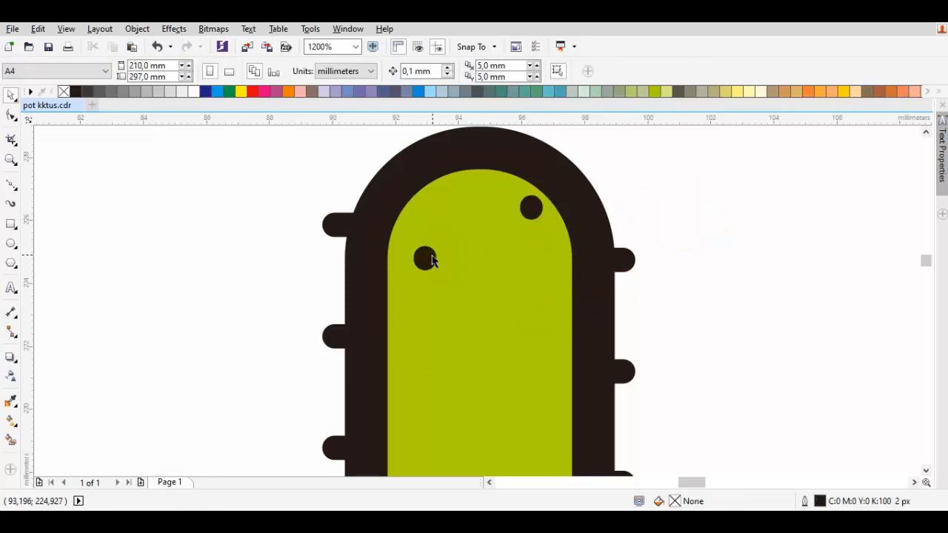
{"action": "left_click_drag", "start_coordinate": [433, 258], "coordinate": [433, 270]}
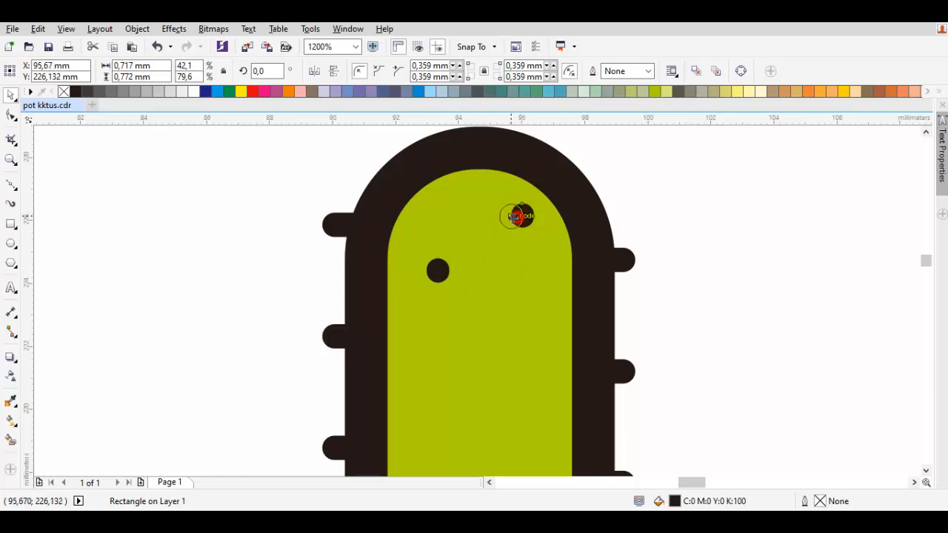
Step: Copy both dots straight below as a second pair, leaving an even gap between the pairs
{"action": "left_click_drag", "start_coordinate": [391, 146], "coordinate": [573, 331]}
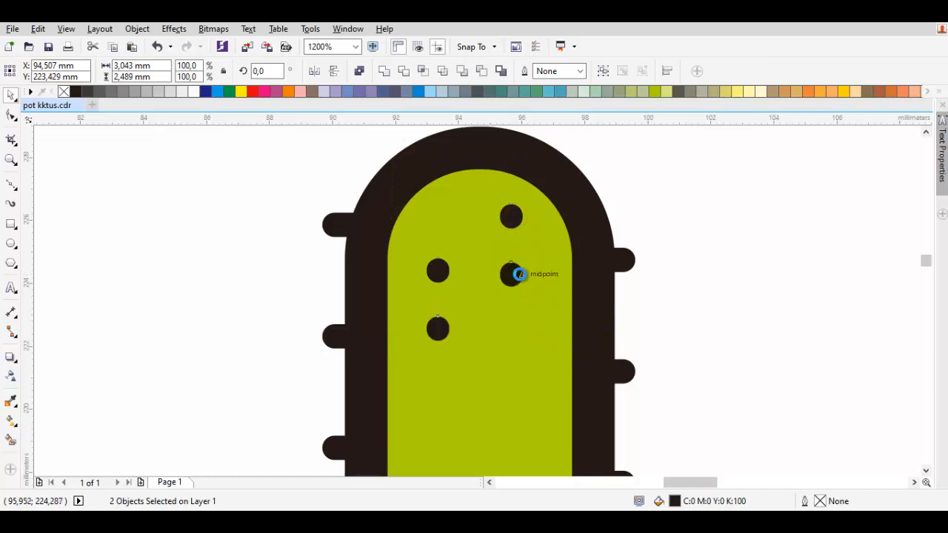
{"action": "scroll", "coordinate": [520, 274], "scroll_direction": "down", "scroll_amount": 1}
{"action": "scroll", "coordinate": [519, 276], "scroll_direction": "up", "scroll_amount": 1}
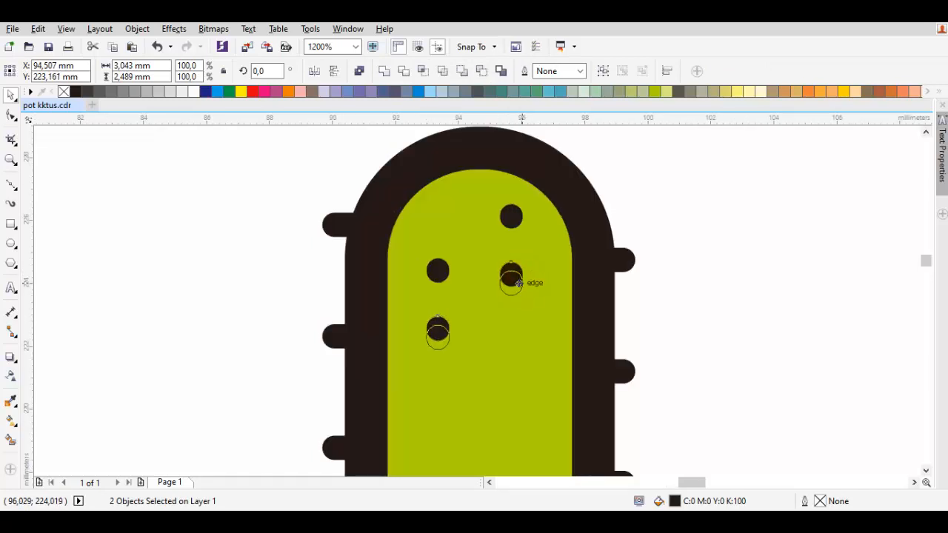
{"action": "left_click_drag", "start_coordinate": [373, 149], "coordinate": [538, 366]}
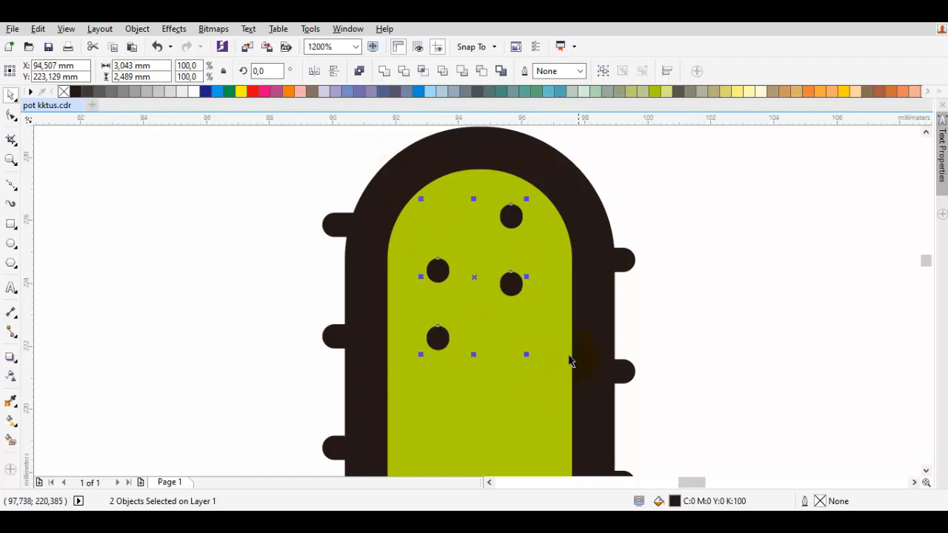
{"action": "left_click", "coordinate": [639, 190]}
Step: Copy the upper left dot straight up onto the inner edge of the stem's rounded tip
{"action": "left_click_drag", "start_coordinate": [443, 269], "coordinate": [443, 183]}
{"action": "scroll", "coordinate": [579, 191], "scroll_direction": "down", "scroll_amount": 1}
{"action": "scroll", "coordinate": [548, 224], "scroll_direction": "up", "scroll_amount": 1}
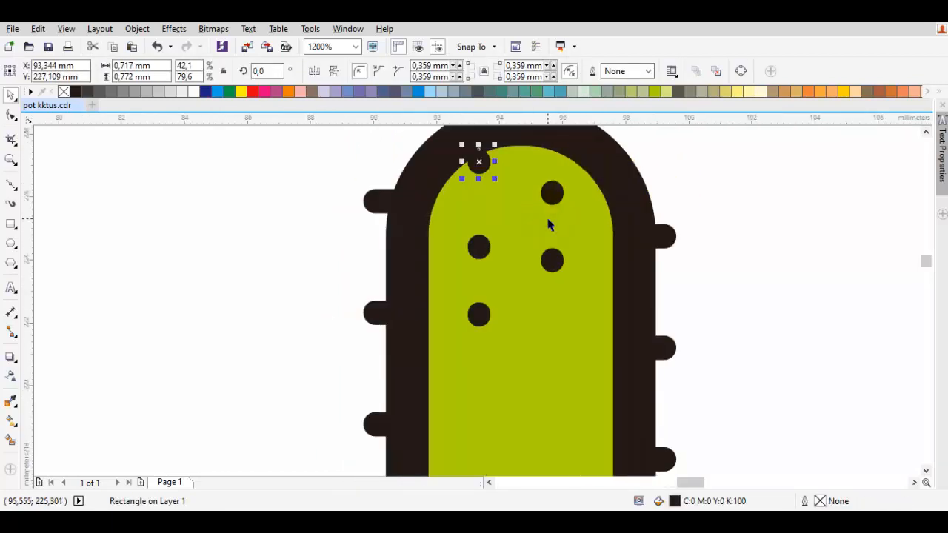
{"action": "scroll", "coordinate": [515, 175], "scroll_direction": "up", "scroll_amount": 1}
{"action": "scroll", "coordinate": [488, 177], "scroll_direction": "down", "scroll_amount": 2}
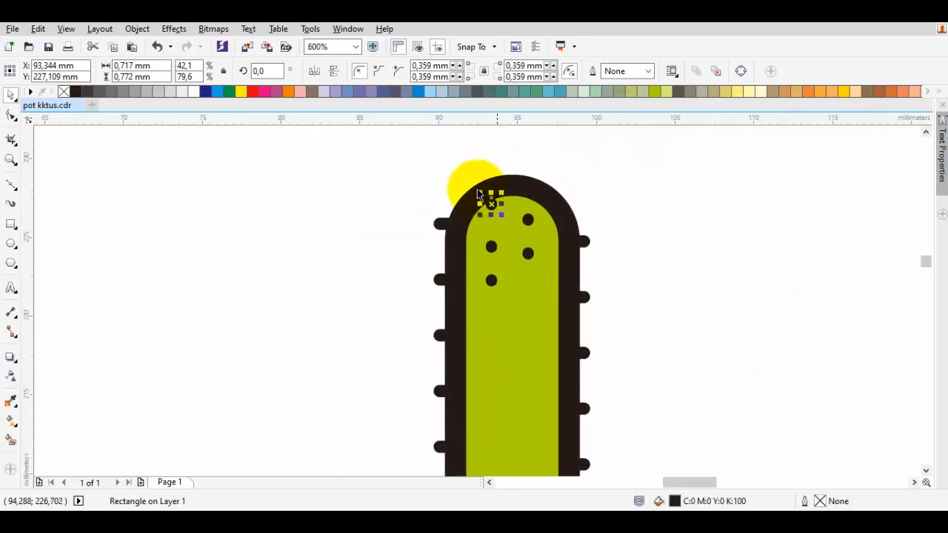
Step: Copy the five dots straight down so the pattern continues from the lowest left dot, and delete the overlapping duplicate
{"action": "left_click_drag", "start_coordinate": [564, 310], "coordinate": [534, 279]}
{"action": "key", "text": "ctrl+z"}
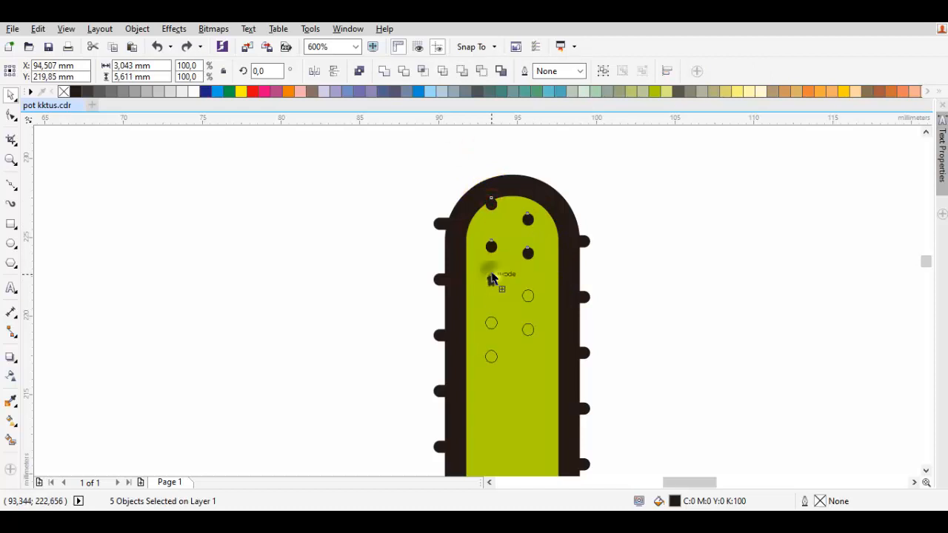
{"action": "left_click_drag", "start_coordinate": [491, 274], "coordinate": [492, 275]}
{"action": "left_click", "coordinate": [702, 288]}
{"action": "left_click", "coordinate": [494, 280]}
{"action": "key", "text": "Delete"}
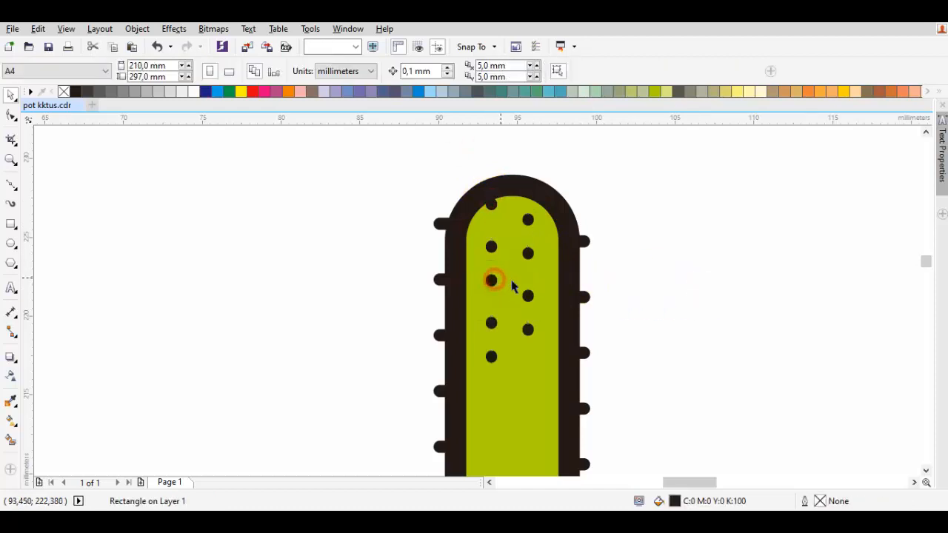
Step: Copy the nine dots straight down from the lowest left dot and remove the overlapping duplicate
{"action": "left_click_drag", "start_coordinate": [486, 173], "coordinate": [570, 385]}
{"action": "left_click_drag", "start_coordinate": [572, 333], "coordinate": [576, 271]}
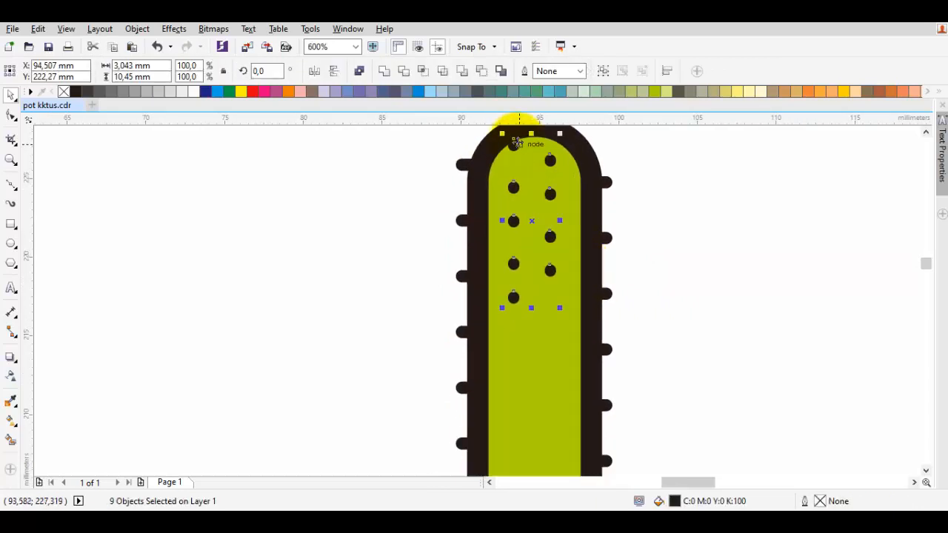
{"action": "left_click_drag", "start_coordinate": [514, 141], "coordinate": [513, 291]}
{"action": "right_click", "coordinate": [512, 291]}
{"action": "left_click", "coordinate": [690, 325]}
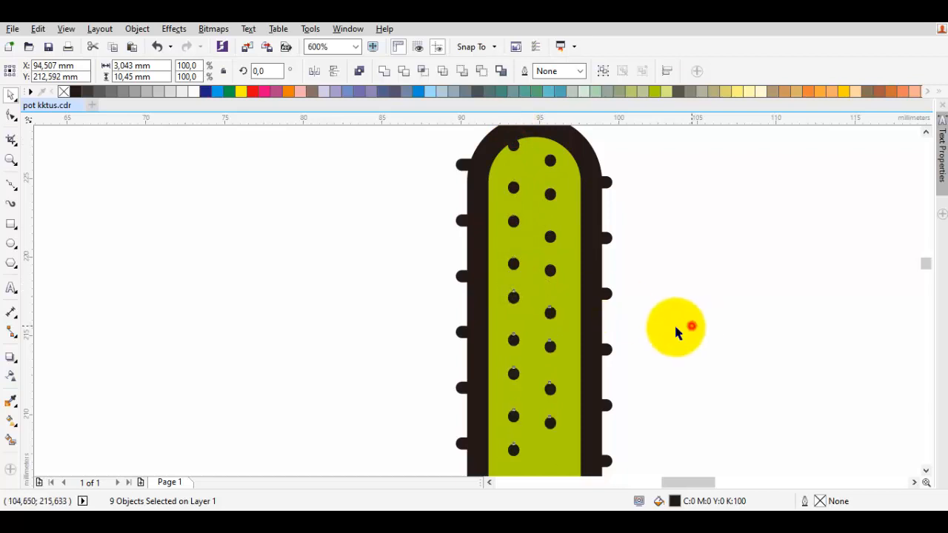
{"action": "left_click", "coordinate": [513, 298]}
{"action": "left_click_drag", "start_coordinate": [583, 326], "coordinate": [653, 235]}
{"action": "key", "text": "Escape"}
Step: Copy the upper nine dots down to fill the stem's lower part above the pebbles, and delete the overlapping duplicate
{"action": "scroll", "coordinate": [646, 269], "scroll_direction": "down", "scroll_amount": 1}
{"action": "scroll", "coordinate": [636, 285], "scroll_direction": "up", "scroll_amount": 1}
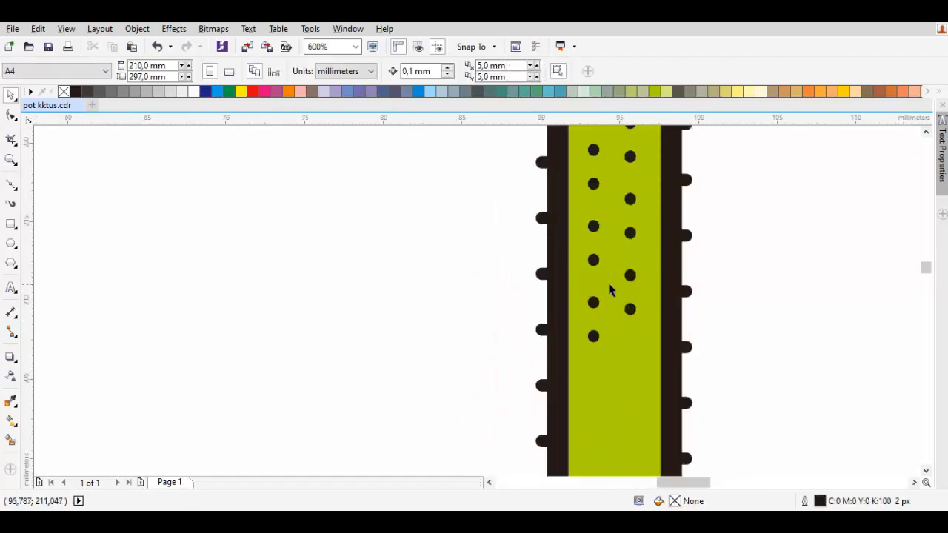
{"action": "left_click_drag", "start_coordinate": [603, 271], "coordinate": [621, 268]}
{"action": "scroll", "coordinate": [618, 258], "scroll_direction": "down", "scroll_amount": 1}
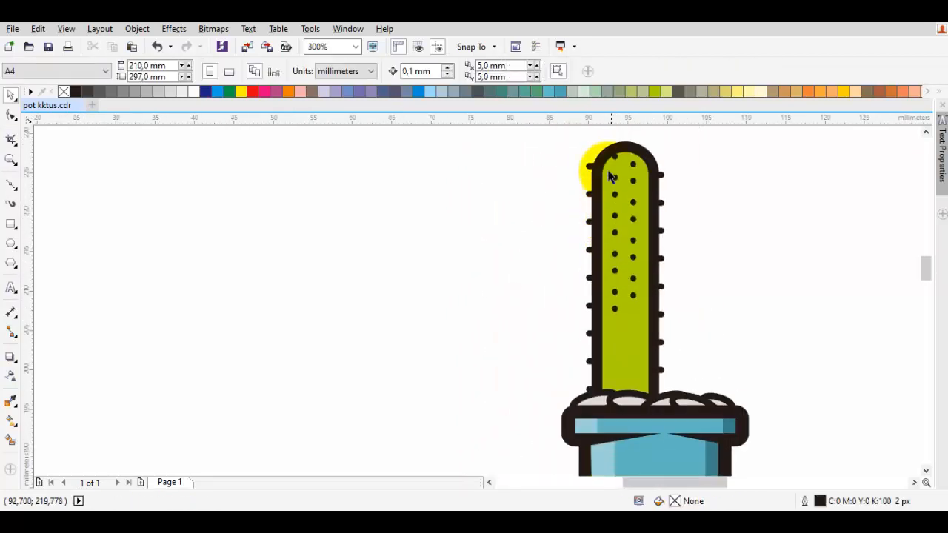
{"action": "left_click_drag", "start_coordinate": [601, 141], "coordinate": [619, 298]}
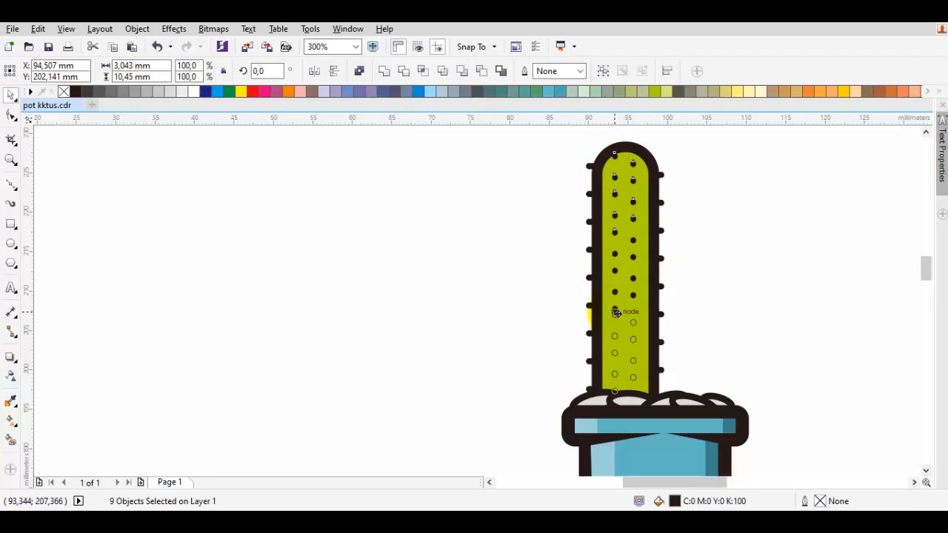
{"action": "left_click_drag", "start_coordinate": [616, 315], "coordinate": [617, 314]}
{"action": "left_click", "coordinate": [734, 299]}
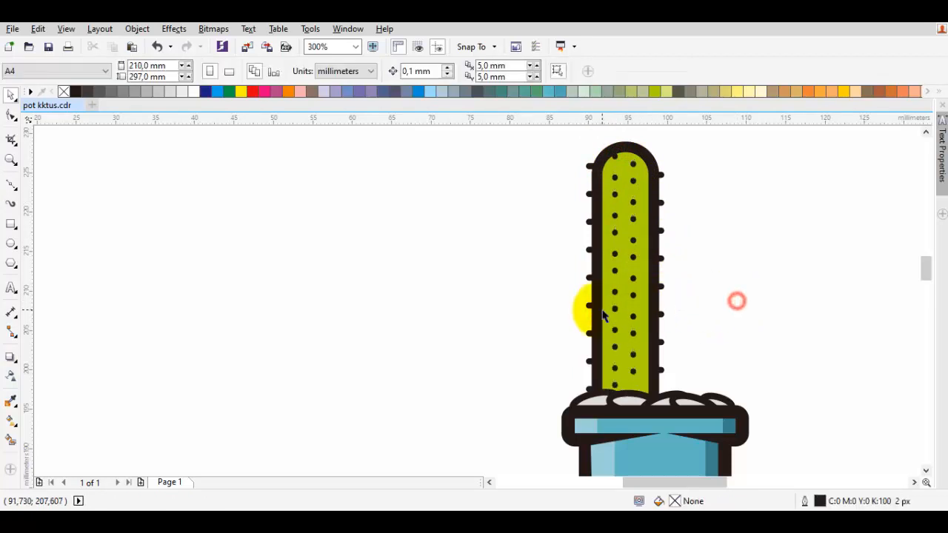
{"action": "scroll", "coordinate": [607, 307], "scroll_direction": "up", "scroll_amount": 1}
{"action": "left_click", "coordinate": [628, 305]}
{"action": "left_click_drag", "start_coordinate": [675, 337], "coordinate": [650, 258]}
{"action": "key", "text": "Delete"}
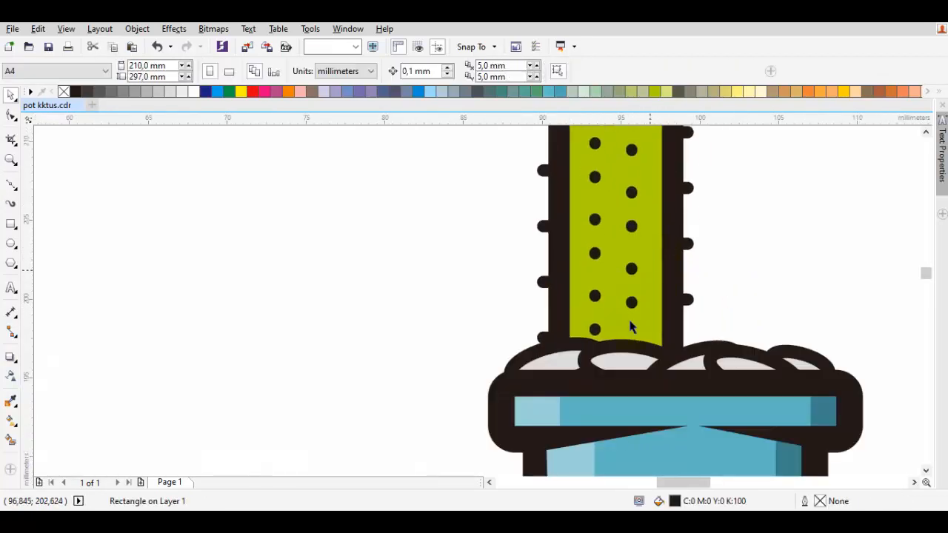
Step: Copy the lowest dot of the right column straight down to the stem's base at the pebbles
{"action": "left_click_drag", "start_coordinate": [631, 307], "coordinate": [631, 342]}
{"action": "left_click", "coordinate": [772, 312]}
{"action": "scroll", "coordinate": [741, 333], "scroll_direction": "down", "scroll_amount": 2}
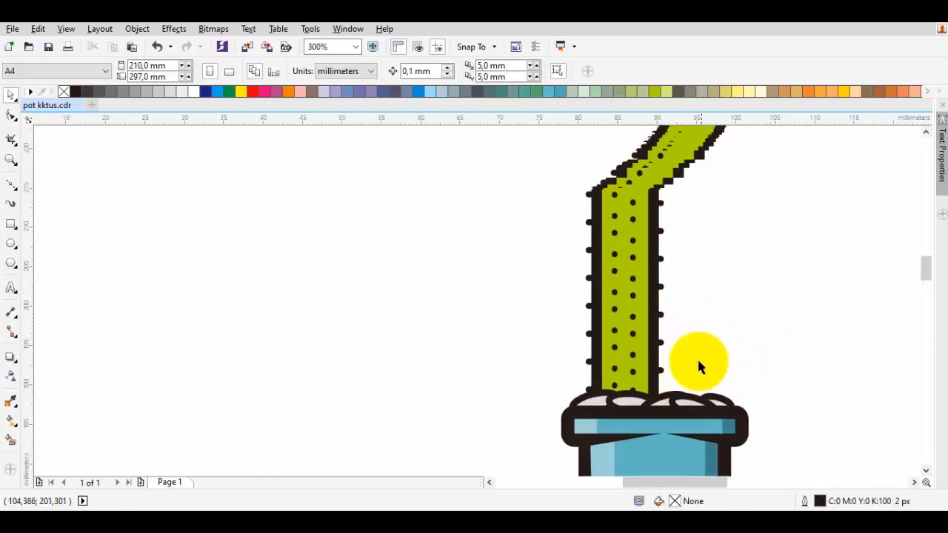
Step: Group the green stem with all its spines and dots
{"action": "left_click_drag", "start_coordinate": [620, 222], "coordinate": [686, 448]}
{"action": "left_click_drag", "start_coordinate": [673, 317], "coordinate": [602, 243]}
{"action": "key", "text": "ctrl+z"}
{"action": "right_click", "coordinate": [662, 263]}
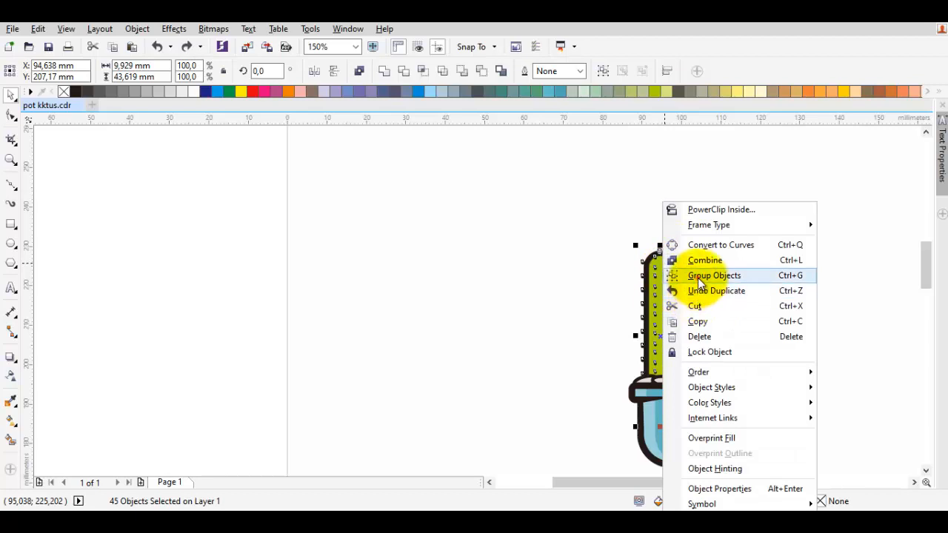
{"action": "left_click", "coordinate": [711, 275]}
Step: Order the cactus group behind the pebbles in the pot
{"action": "scroll", "coordinate": [688, 274], "scroll_direction": "up", "scroll_amount": 2}
{"action": "right_click", "coordinate": [647, 198]}
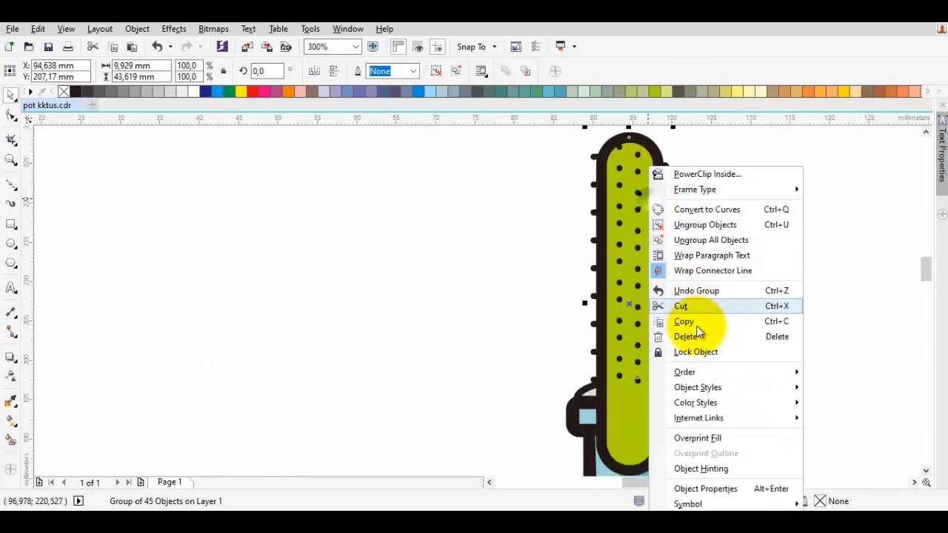
{"action": "mouse_move", "coordinate": [758, 372]}
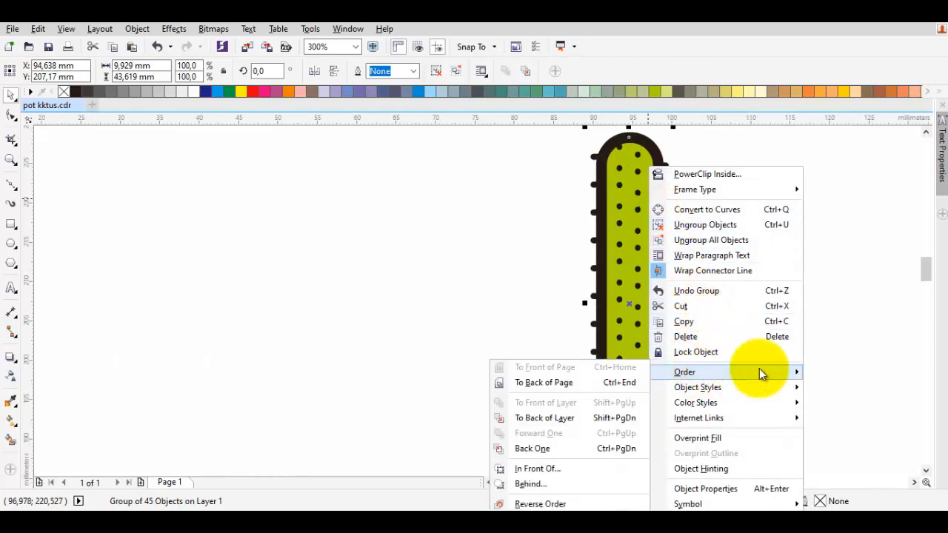
{"action": "left_click", "coordinate": [522, 484]}
{"action": "left_click", "coordinate": [721, 390]}
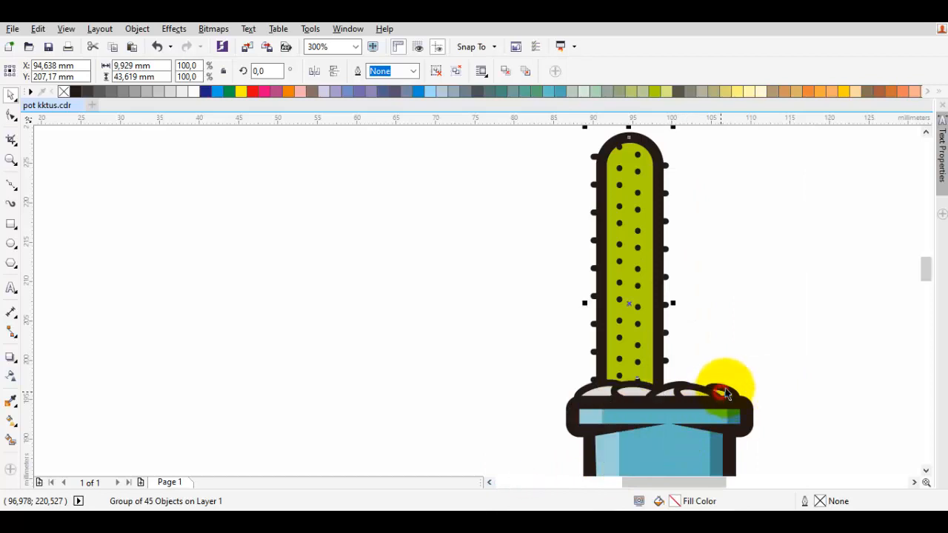
{"action": "left_click", "coordinate": [757, 342]}
Step: Make a copy of the cactus scaled to 43.2% and place it over the large stem's lower right edge
{"action": "scroll", "coordinate": [614, 274], "scroll_direction": "down", "scroll_amount": 2}
{"action": "left_click", "coordinate": [619, 252]}
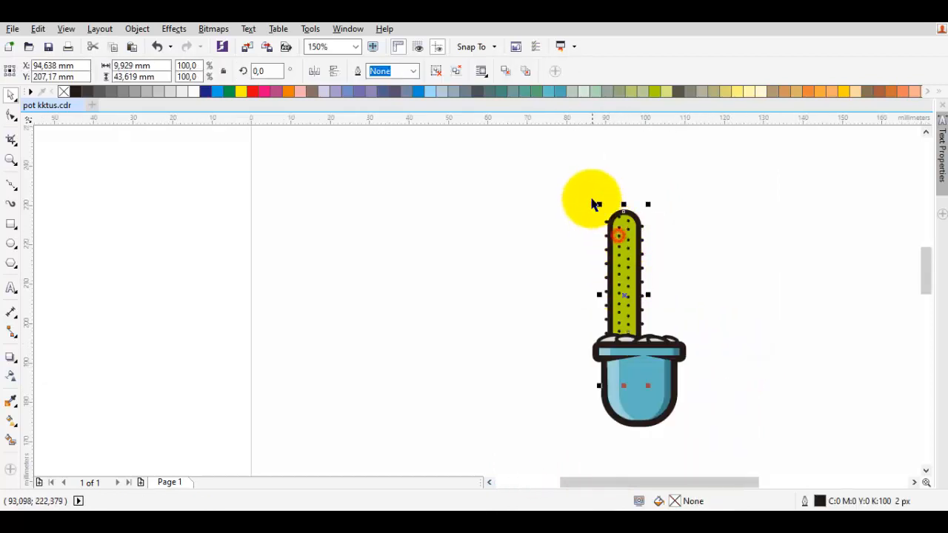
{"action": "left_click_drag", "start_coordinate": [599, 204], "coordinate": [624, 233]}
{"action": "scroll", "coordinate": [642, 336], "scroll_direction": "up", "scroll_amount": 1}
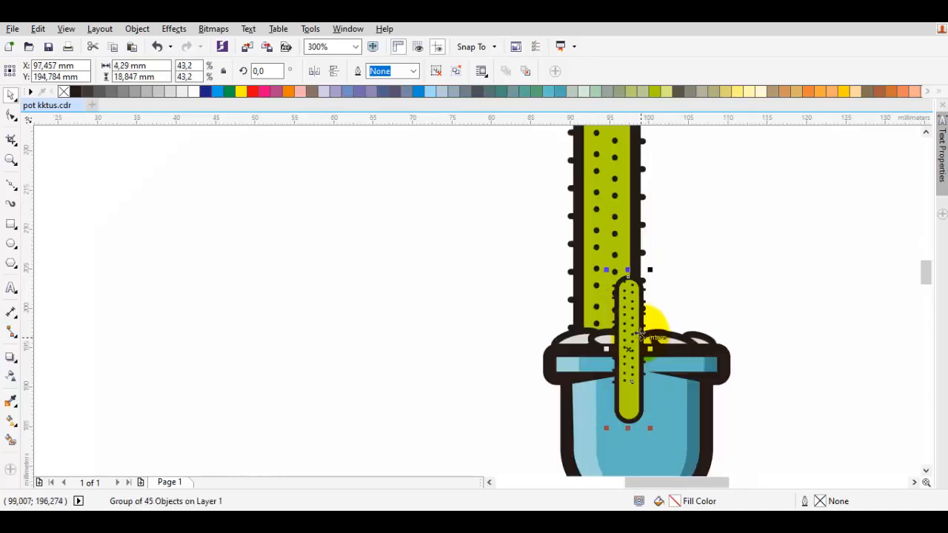
{"action": "left_click_drag", "start_coordinate": [640, 324], "coordinate": [647, 288]}
Step: Order the small cactus directly in front of the large cactus so the pebbles cover its base
{"action": "right_click", "coordinate": [642, 288]}
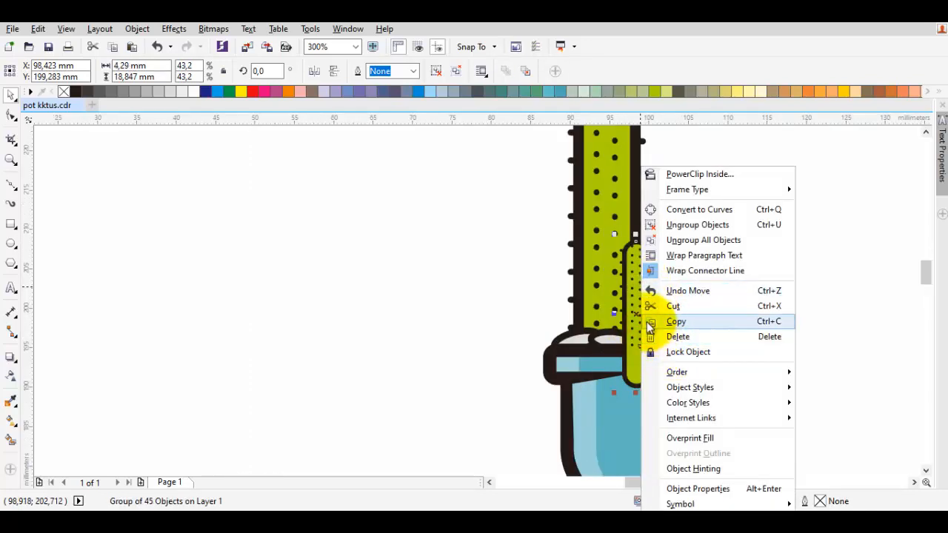
{"action": "mouse_move", "coordinate": [674, 379]}
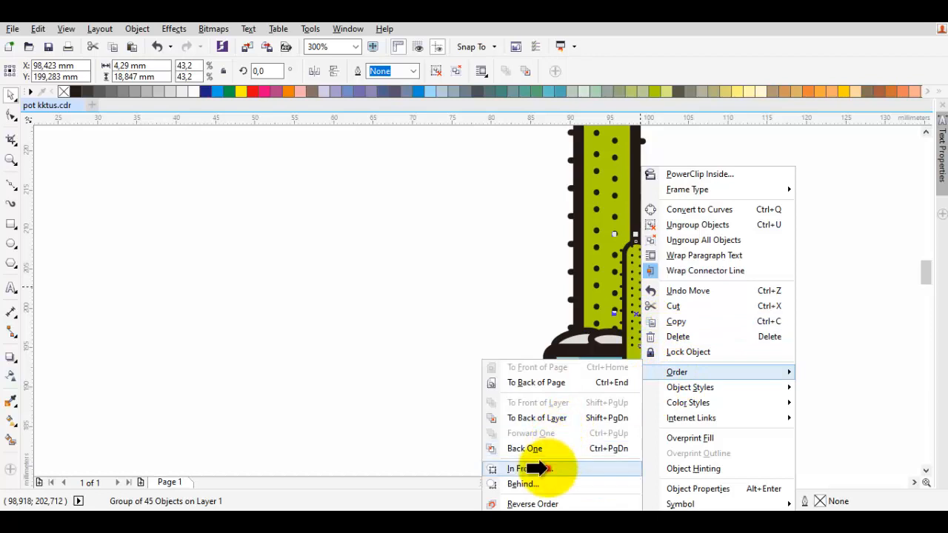
{"action": "left_click", "coordinate": [534, 469]}
{"action": "left_click", "coordinate": [593, 247]}
{"action": "left_click", "coordinate": [696, 240]}
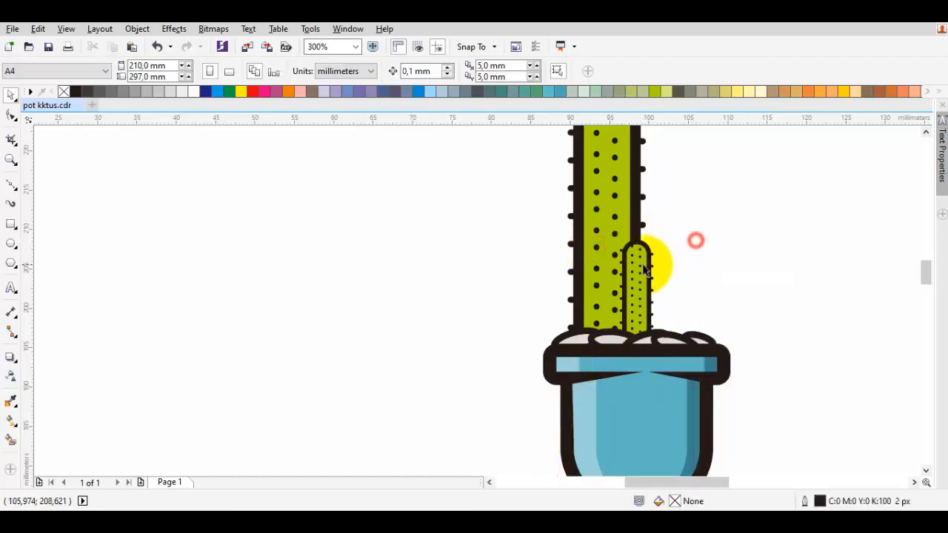
Step: Raise the small cactus slightly and add a copy of the large cactus to its right, scaled to 90.4%
{"action": "left_click", "coordinate": [642, 264]}
{"action": "left_click_drag", "start_coordinate": [642, 251], "coordinate": [666, 249]}
{"action": "scroll", "coordinate": [651, 253], "scroll_direction": "down", "scroll_amount": 2}
{"action": "right_click", "coordinate": [667, 250]}
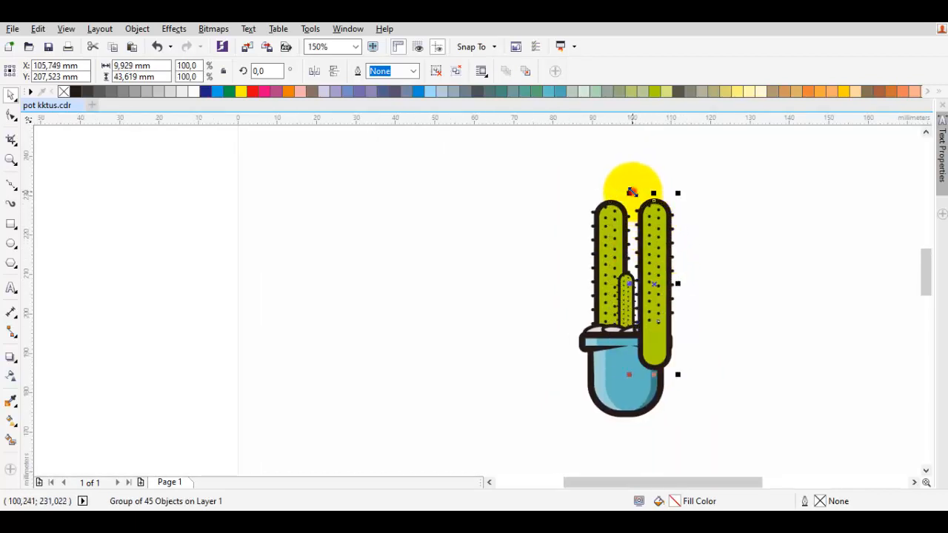
{"action": "left_click_drag", "start_coordinate": [630, 191], "coordinate": [646, 255]}
Step: Order the new right-hand cactus behind the large cactus
{"action": "right_click", "coordinate": [641, 258]}
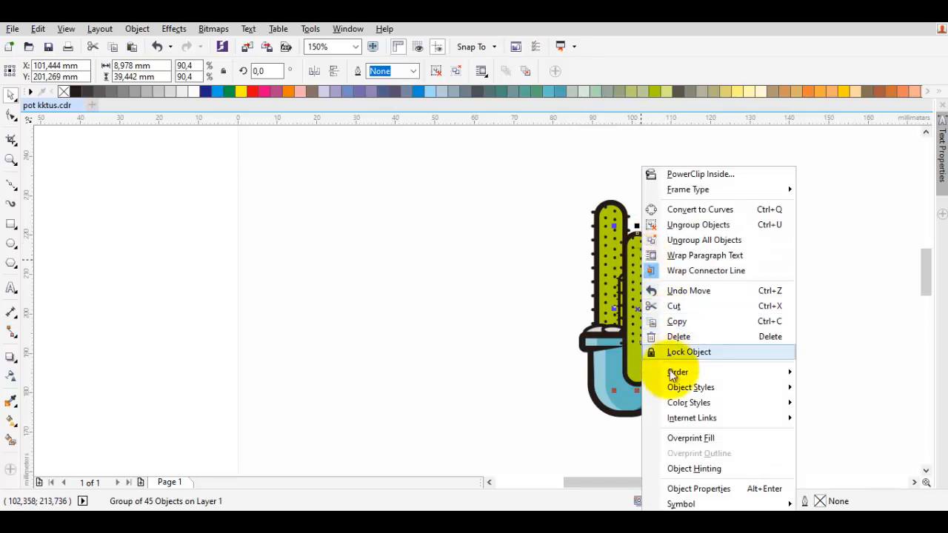
{"action": "mouse_move", "coordinate": [682, 372]}
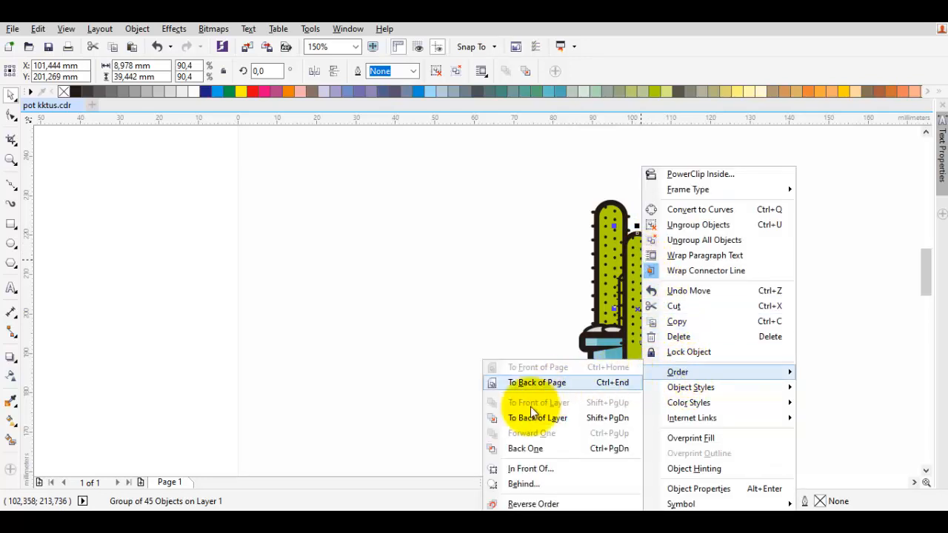
{"action": "left_click", "coordinate": [524, 483]}
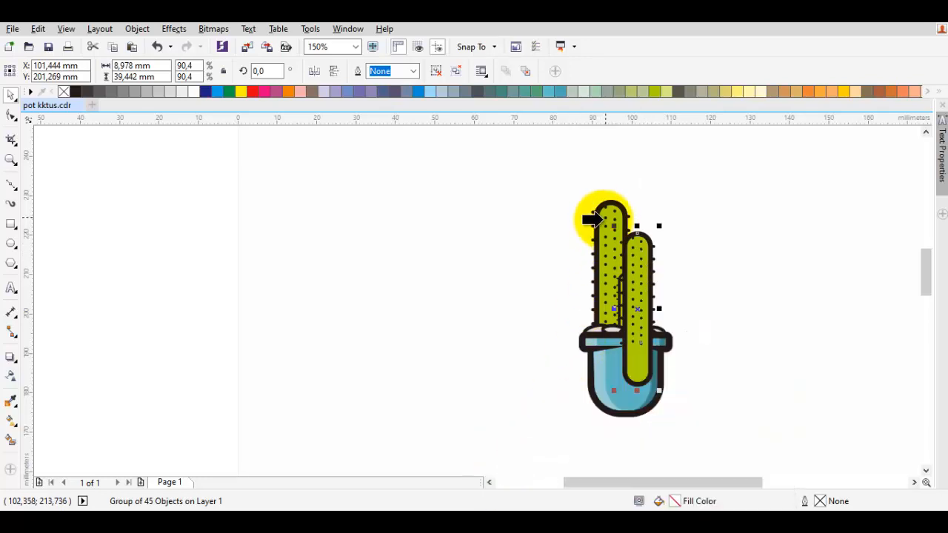
{"action": "left_click", "coordinate": [603, 228]}
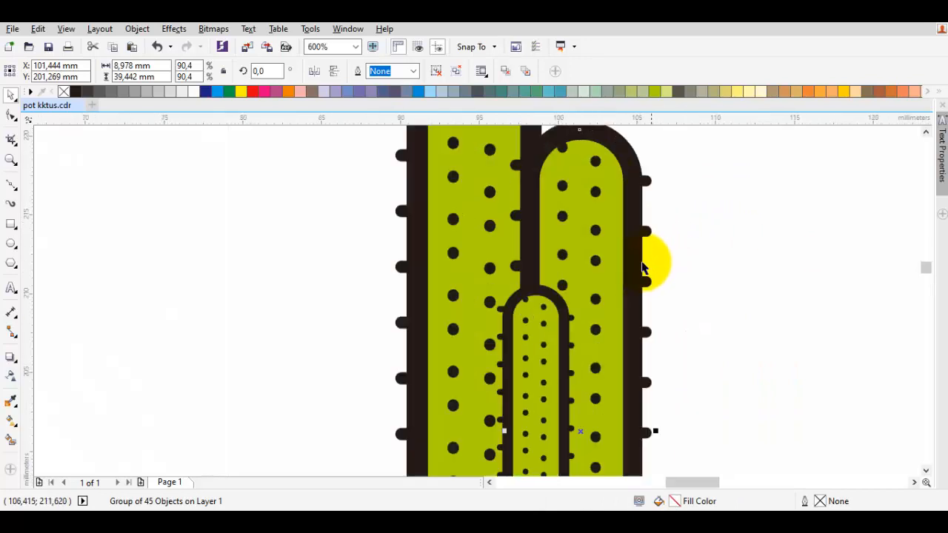
Step: Scale the right-hand cactus down to 81.6% and shift it slightly right, away from the large cactus
{"action": "scroll", "coordinate": [670, 281], "scroll_direction": "up", "scroll_amount": 1}
{"action": "left_click_drag", "start_coordinate": [643, 162], "coordinate": [636, 207]}
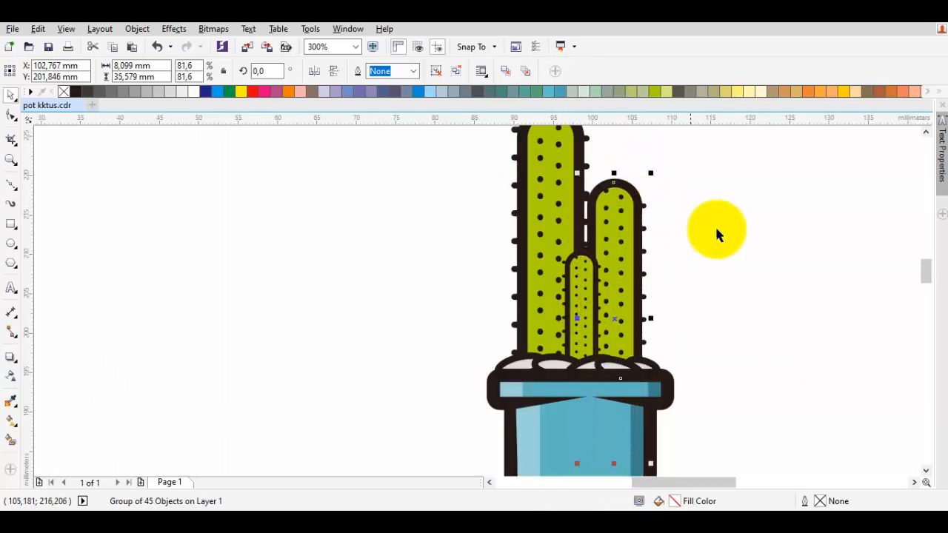
{"action": "left_click", "coordinate": [716, 232]}
Step: Move the large cactus slightly left to X 94.02 mm, Y 207.346 mm
{"action": "scroll", "coordinate": [585, 223], "scroll_direction": "up", "scroll_amount": 1}
{"action": "left_click", "coordinate": [567, 224]}
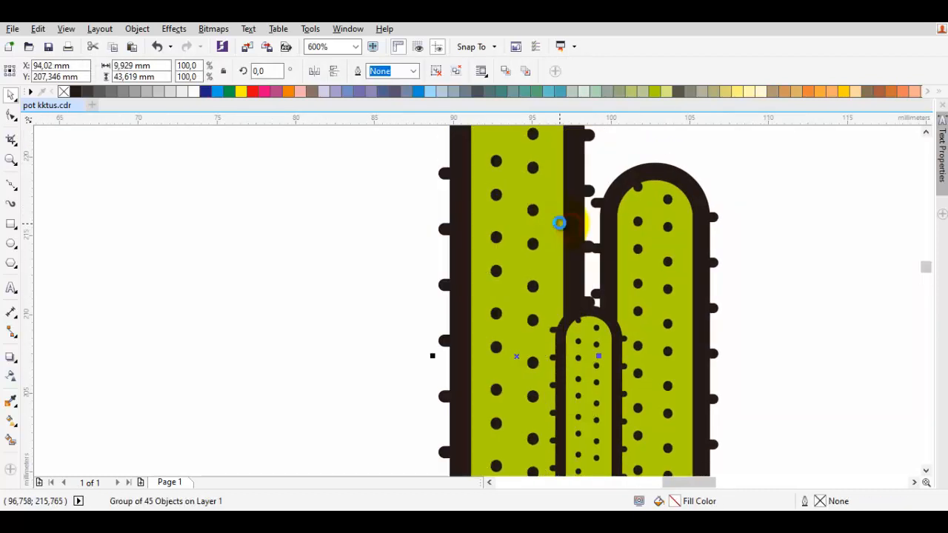
{"action": "scroll", "coordinate": [560, 222], "scroll_direction": "down", "scroll_amount": 1}
{"action": "left_click", "coordinate": [724, 205]}
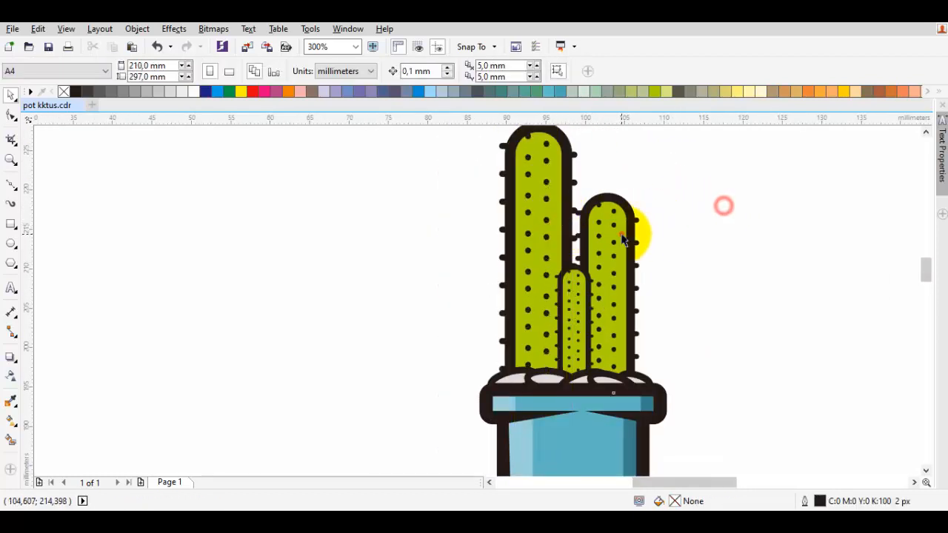
Step: Move the right-hand cactus slightly to X 102.568 mm, Y 203.424 mm
{"action": "left_click", "coordinate": [638, 227]}
{"action": "left_click_drag", "start_coordinate": [621, 251], "coordinate": [633, 334]}
{"action": "mouse_move", "coordinate": [602, 275]}
{"action": "left_mouse_down"}
{"action": "mouse_move", "coordinate": [616, 304]}
{"action": "mouse_move", "coordinate": [611, 281]}
{"action": "left_mouse_up"}
{"action": "scroll", "coordinate": [609, 274], "scroll_direction": "up", "scroll_amount": 1}
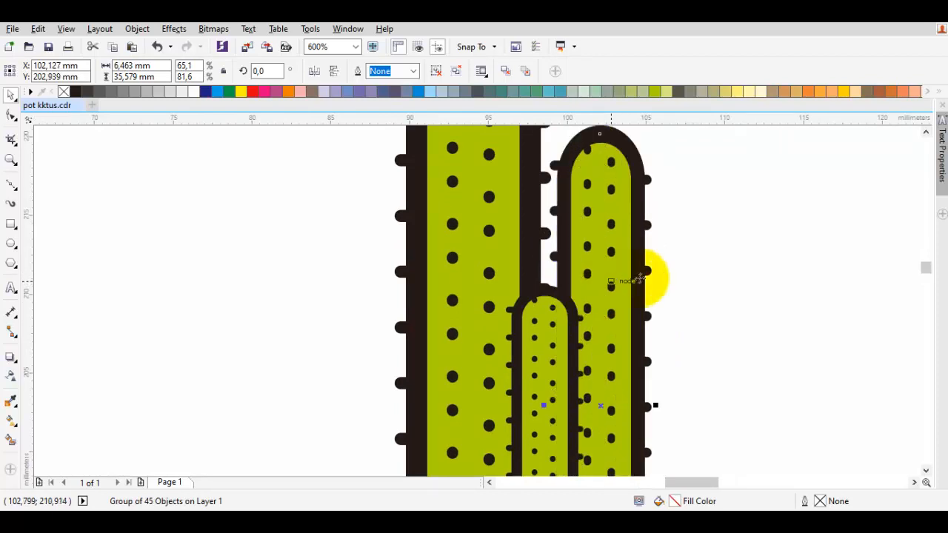
{"action": "left_click", "coordinate": [719, 275]}
{"action": "scroll", "coordinate": [718, 275], "scroll_direction": "down", "scroll_amount": 1}
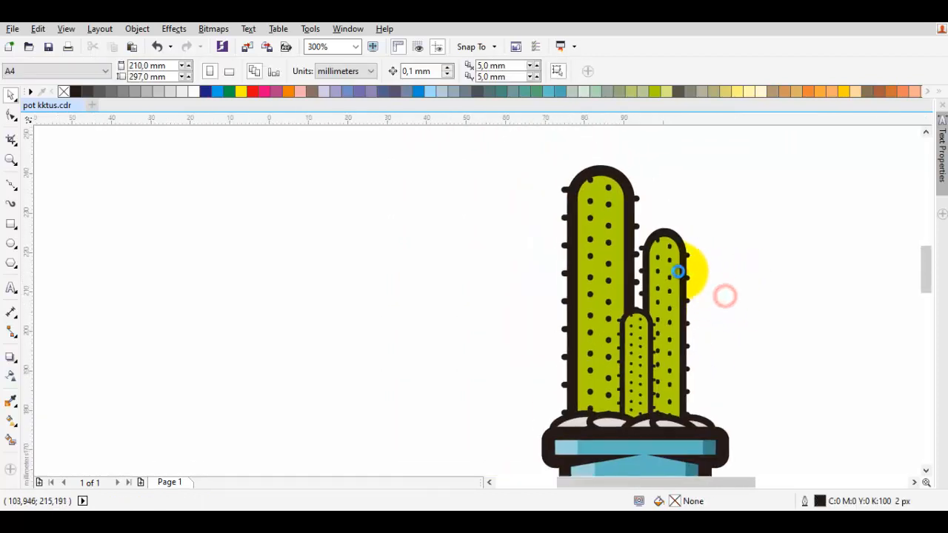
{"action": "scroll", "coordinate": [679, 273], "scroll_direction": "down", "scroll_amount": 1}
{"action": "scroll", "coordinate": [659, 341], "scroll_direction": "up", "scroll_amount": 1}
{"action": "left_click_drag", "start_coordinate": [644, 346], "coordinate": [676, 345]}
{"action": "scroll", "coordinate": [667, 363], "scroll_direction": "up", "scroll_amount": 1}
Step: Shift the small front cactus slightly left and up between the two taller cacti
{"action": "left_click", "coordinate": [618, 340]}
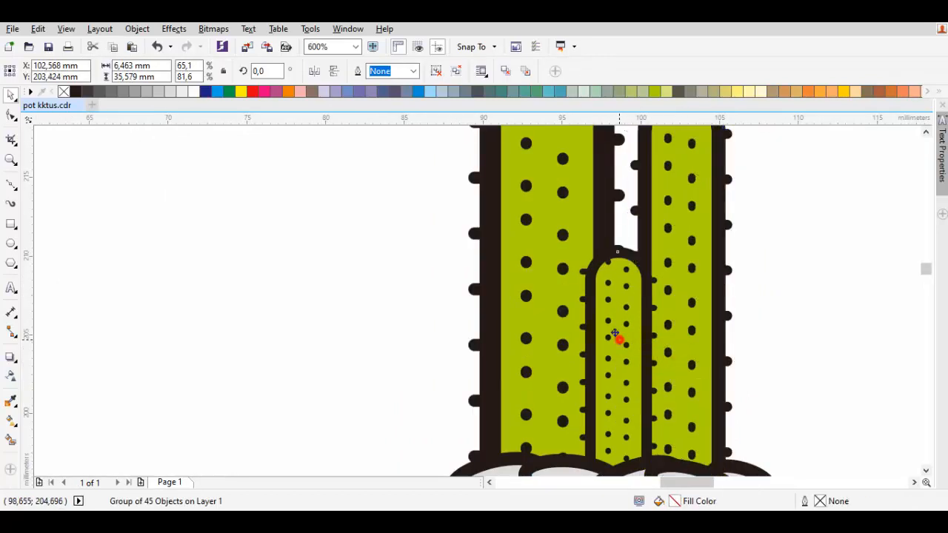
{"action": "left_click_drag", "start_coordinate": [619, 340], "coordinate": [611, 330]}
{"action": "scroll", "coordinate": [555, 271], "scroll_direction": "down", "scroll_amount": 2}
{"action": "left_click", "coordinate": [757, 293]}
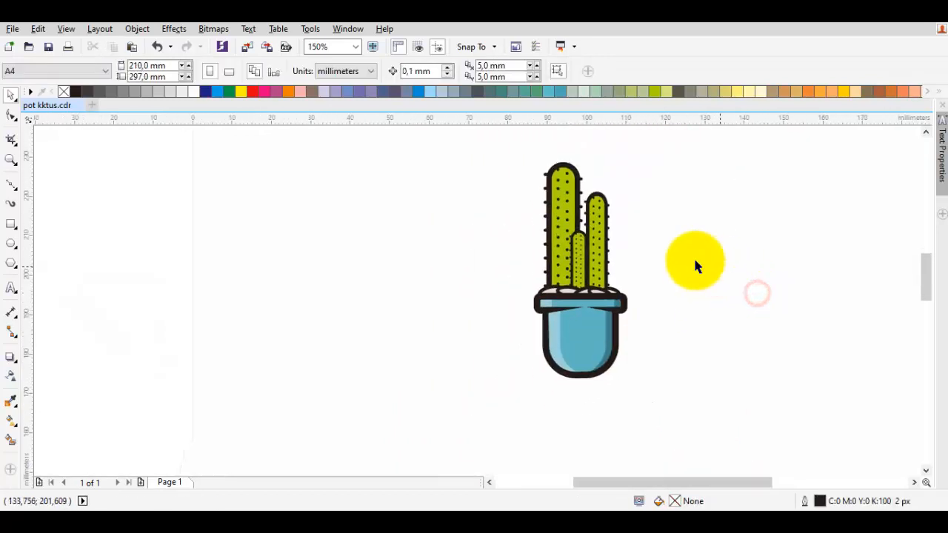
Step: Draw a rectangle about 19.1 mm wide and 2.7 mm high across the pot's bottom and fully round its corners
{"action": "scroll", "coordinate": [562, 370], "scroll_direction": "up", "scroll_amount": 1}
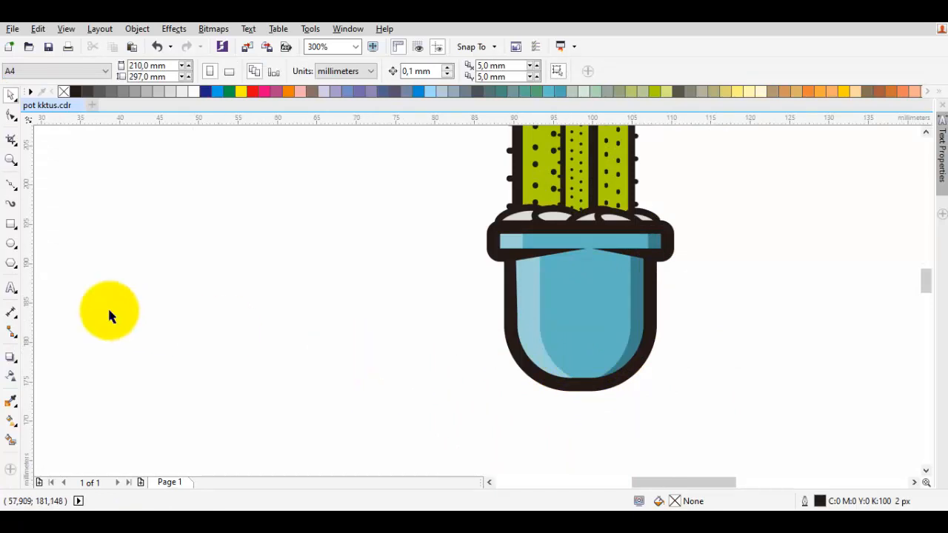
{"action": "left_click_drag", "start_coordinate": [587, 436], "coordinate": [542, 438]}
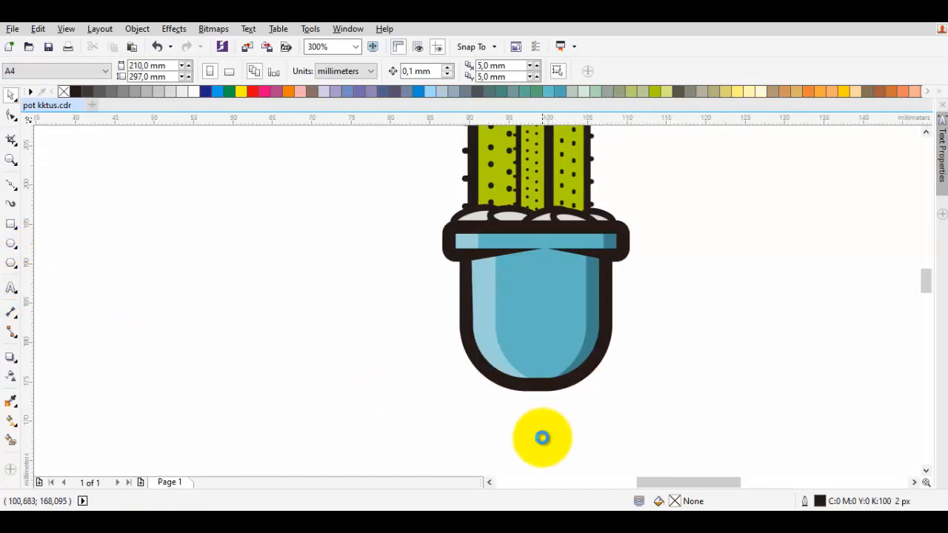
{"action": "left_click", "coordinate": [14, 226]}
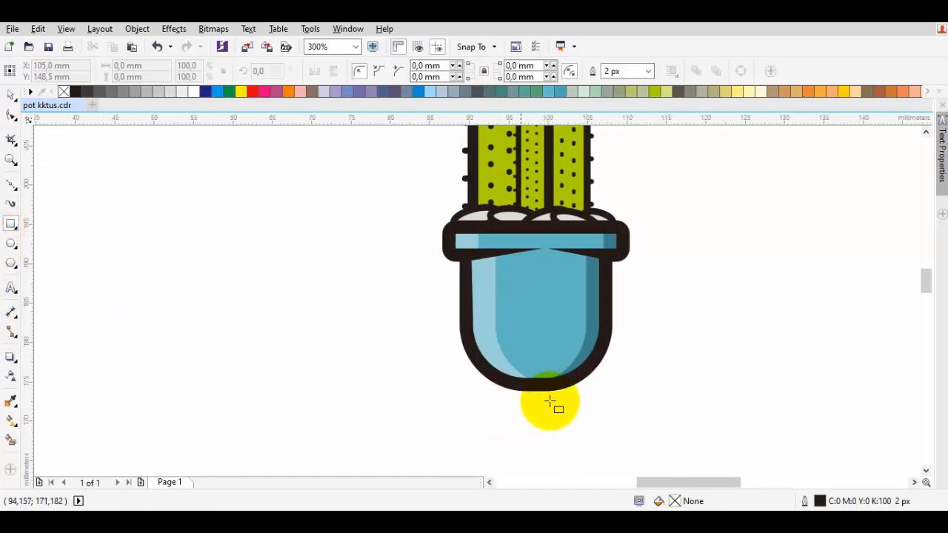
{"action": "left_click_drag", "start_coordinate": [539, 385], "coordinate": [612, 395]}
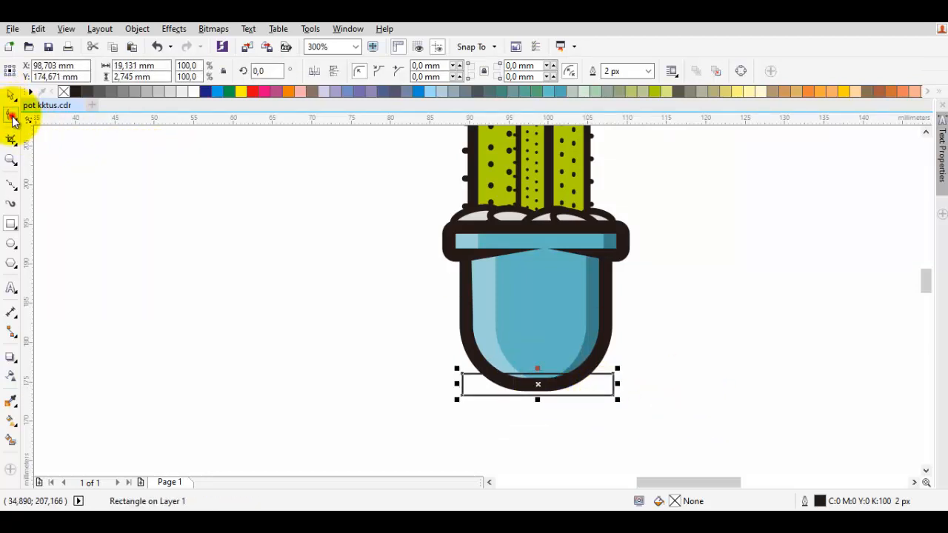
{"action": "left_click", "coordinate": [12, 118]}
{"action": "left_click_drag", "start_coordinate": [461, 377], "coordinate": [491, 363]}
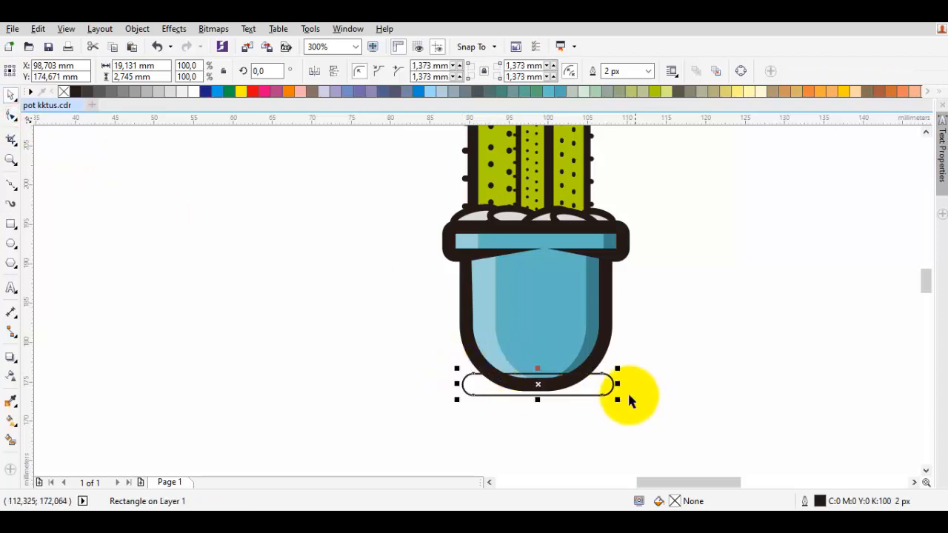
Step: Resize the rounded rectangle about its centre to about 24.2 mm wide and 1.7 mm high, matching the pot outline's thickness
{"action": "mouse_move", "coordinate": [617, 384]}
{"action": "left_mouse_down"}
{"action": "mouse_move", "coordinate": [633, 384]}
{"action": "mouse_move", "coordinate": [597, 383]}
{"action": "mouse_move", "coordinate": [605, 383]}
{"action": "left_mouse_up"}
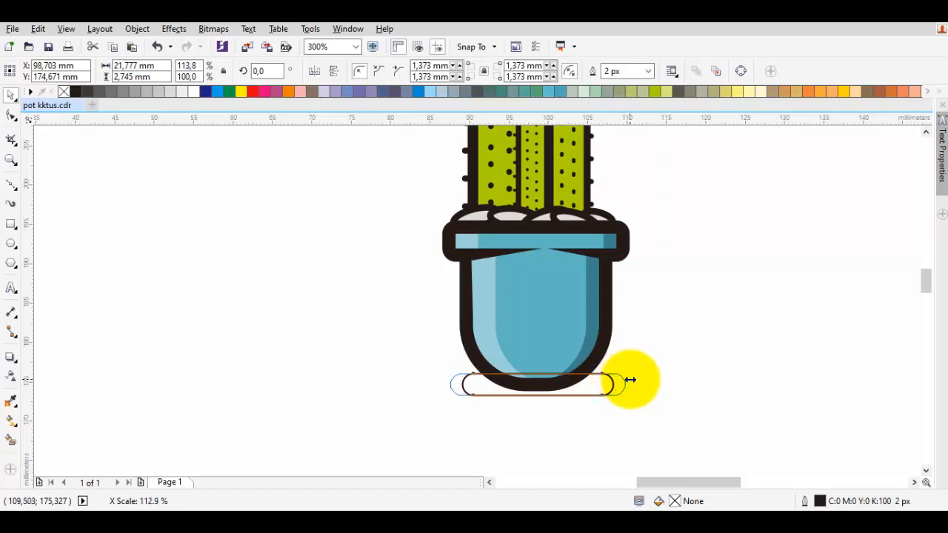
{"action": "left_click_drag", "start_coordinate": [636, 380], "coordinate": [633, 380]}
{"action": "scroll", "coordinate": [552, 391], "scroll_direction": "up", "scroll_amount": 2}
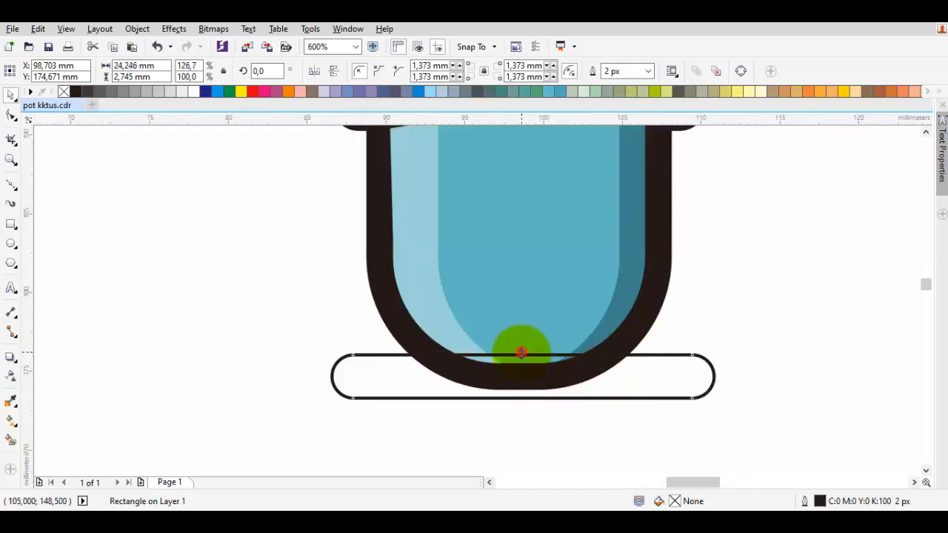
{"action": "left_click_drag", "start_coordinate": [521, 353], "coordinate": [522, 363]}
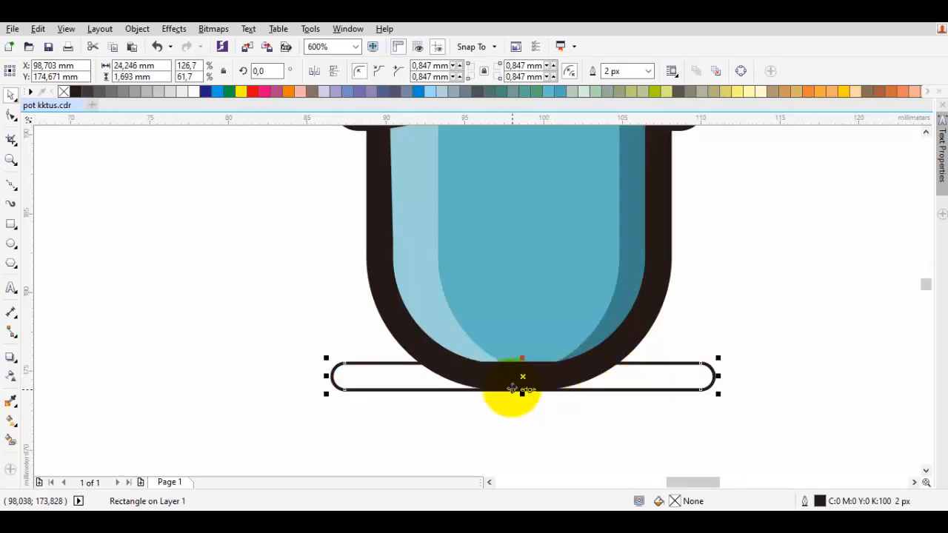
Step: Fill the rounded rectangle with the black sampled from the pot outline and remove its own outline
{"action": "key", "text": "ctrl+shift+e"}
{"action": "left_click", "coordinate": [442, 368]}
{"action": "left_click", "coordinate": [408, 376]}
{"action": "key", "text": "space"}
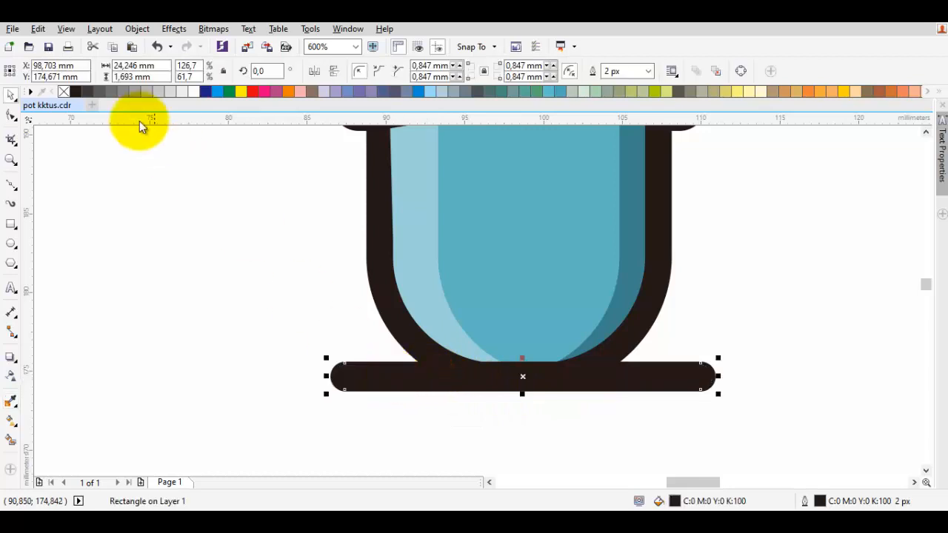
{"action": "right_click", "coordinate": [63, 91]}
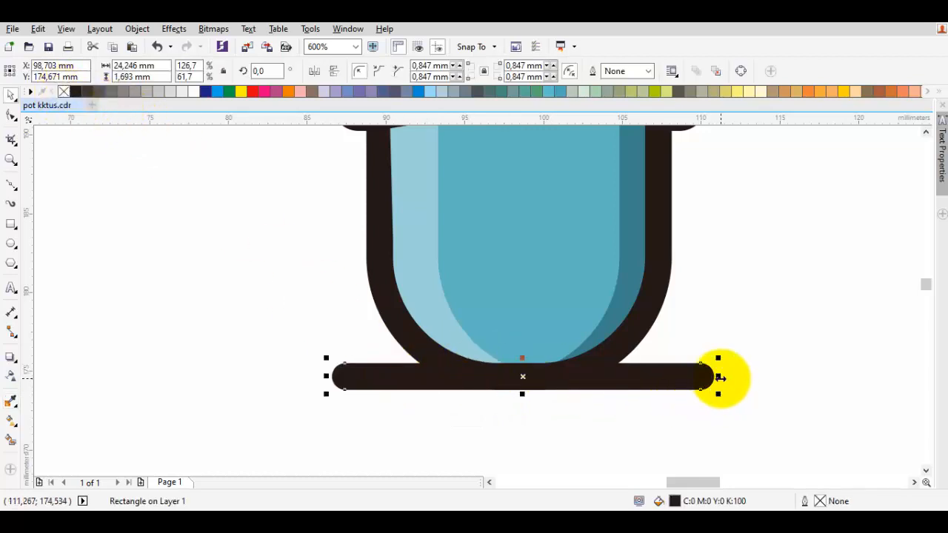
Step: Narrow the black base to about 17 mm, lower its top edge slightly, and extend it downward to about 1.72 mm high
{"action": "left_click_drag", "start_coordinate": [720, 378], "coordinate": [643, 379]}
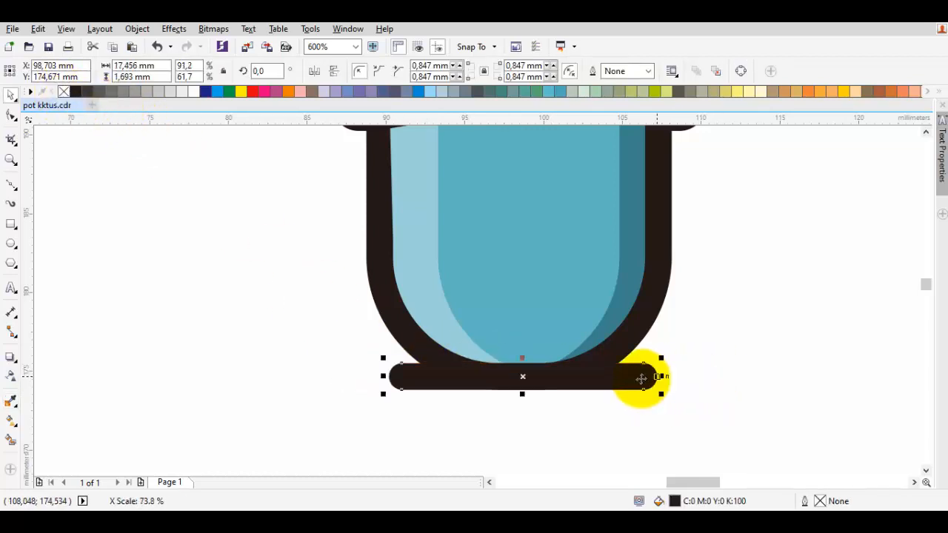
{"action": "right_click", "coordinate": [585, 363]}
{"action": "left_click", "coordinate": [603, 371]}
{"action": "scroll", "coordinate": [604, 372], "scroll_direction": "up", "scroll_amount": 1}
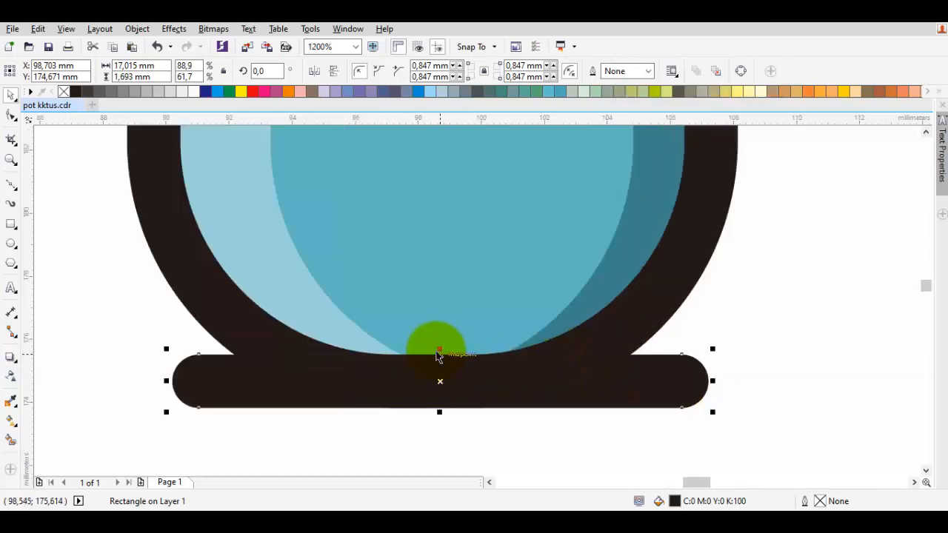
{"action": "left_click_drag", "start_coordinate": [439, 348], "coordinate": [440, 362]}
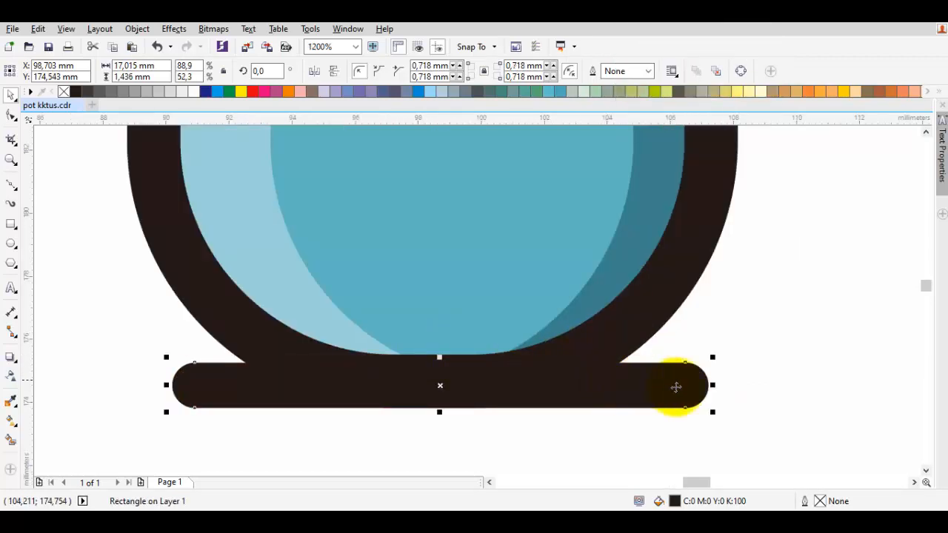
{"action": "left_click_drag", "start_coordinate": [443, 415], "coordinate": [450, 424]}
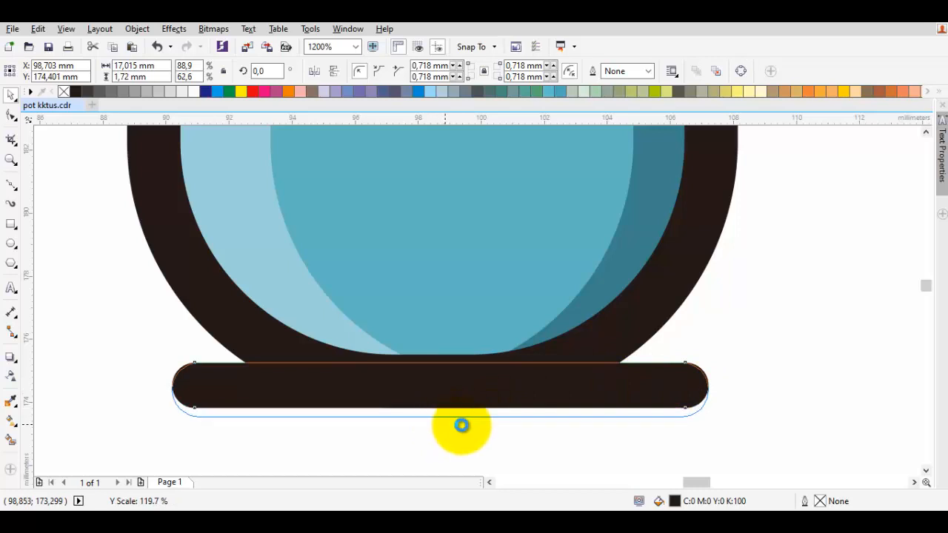
{"action": "left_click", "coordinate": [829, 425]}
Step: Centre the black base horizontally under the pot
{"action": "scroll", "coordinate": [753, 416], "scroll_direction": "down", "scroll_amount": 2}
{"action": "left_click", "coordinate": [721, 407]}
{"action": "left_click", "coordinate": [672, 363], "text": "shift"}
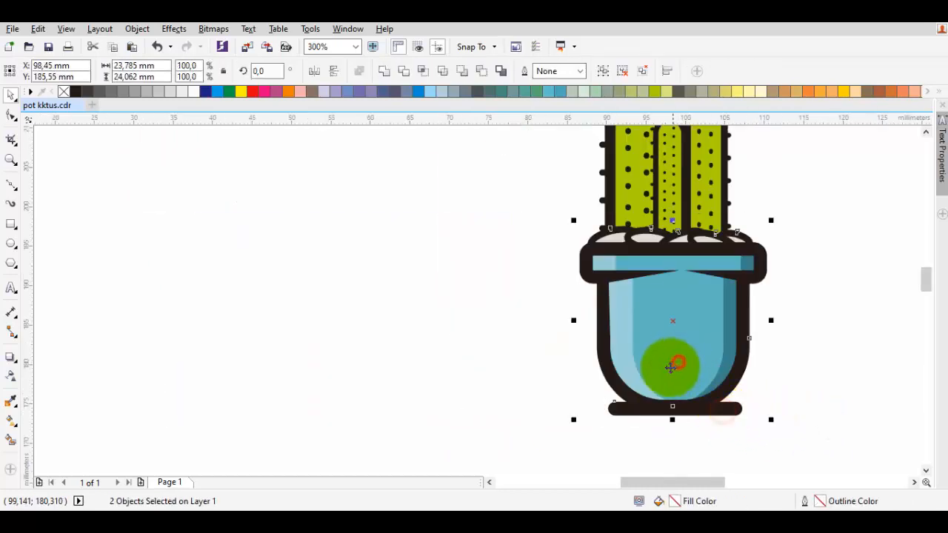
{"action": "left_click", "coordinate": [812, 408]}
Step: Draw a flat ellipse about 38 mm wide and 7.6 mm high at the pot's foot, positioned at X 108.059 mm, Y 177.297 mm
{"action": "scroll", "coordinate": [791, 399], "scroll_direction": "down", "scroll_amount": 1}
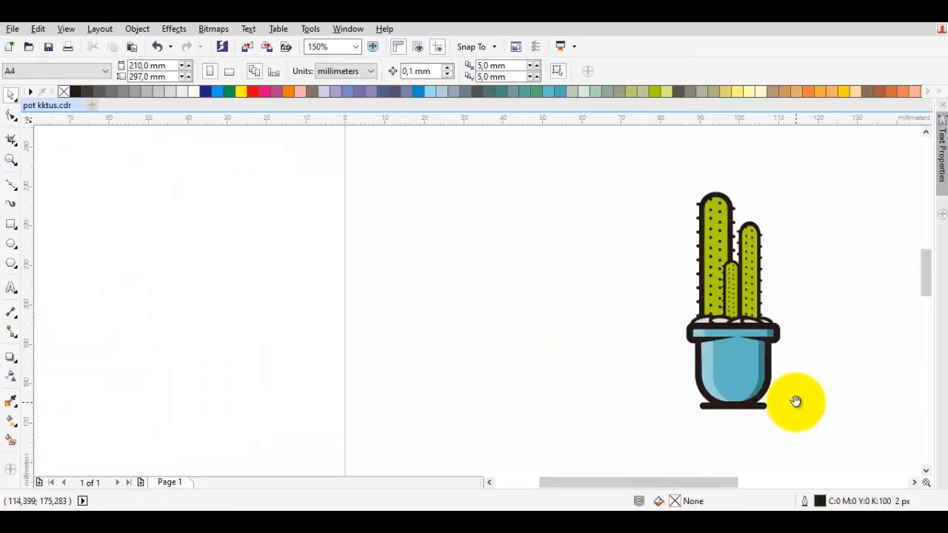
{"action": "scroll", "coordinate": [656, 396], "scroll_direction": "right", "scroll_amount": 2}
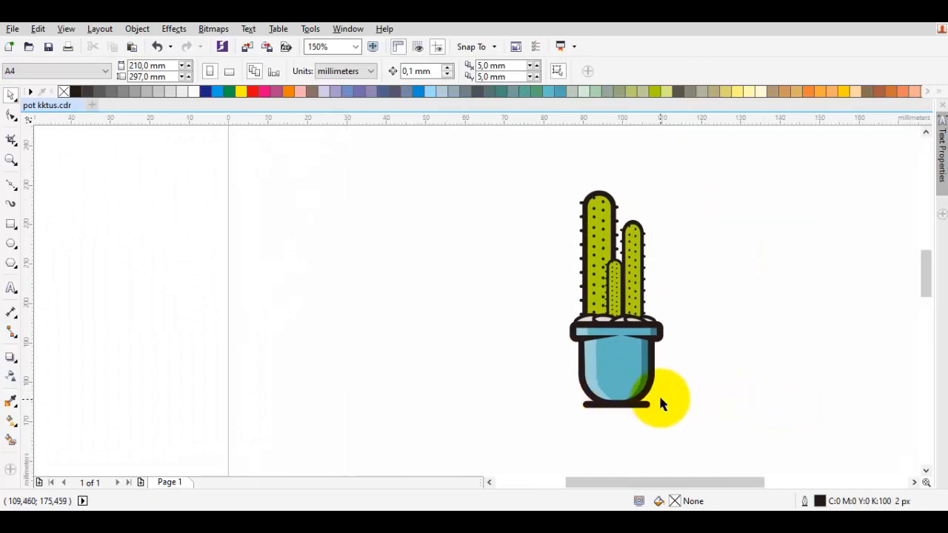
{"action": "scroll", "coordinate": [577, 360], "scroll_direction": "right", "scroll_amount": 1}
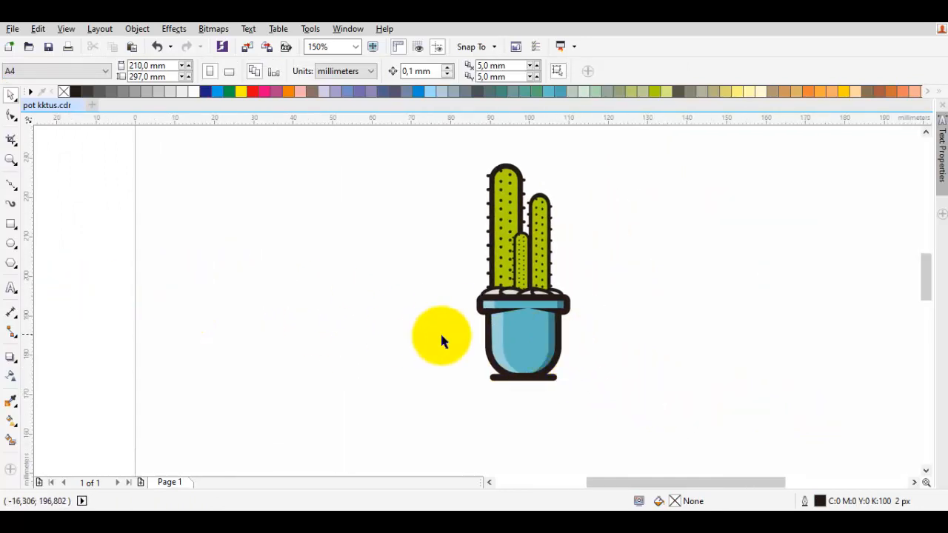
{"action": "left_click", "coordinate": [12, 243]}
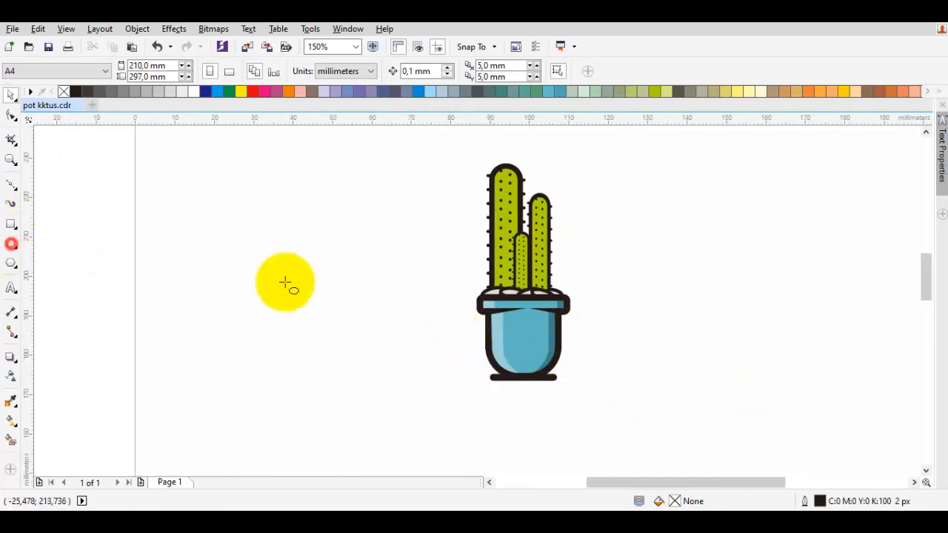
{"action": "left_click_drag", "start_coordinate": [488, 377], "coordinate": [641, 347]}
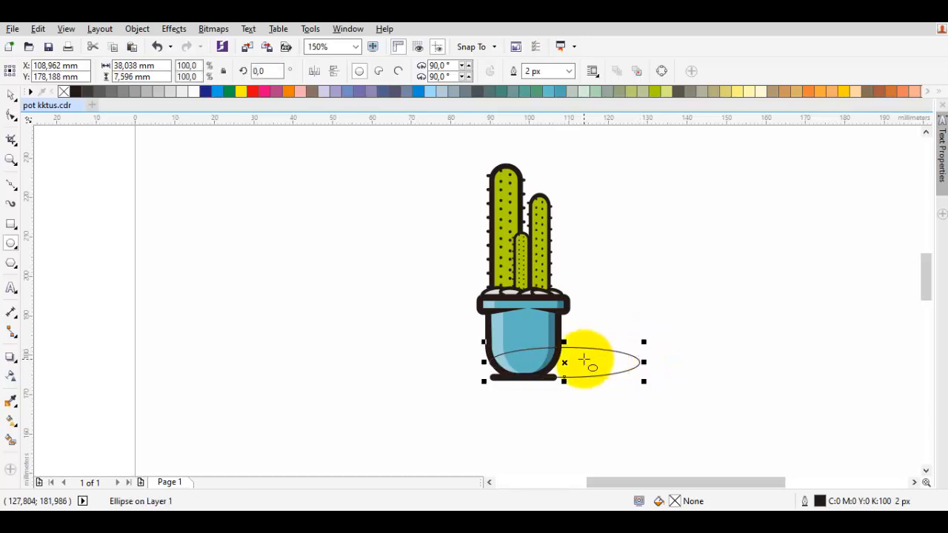
{"action": "scroll", "coordinate": [535, 372], "scroll_direction": "up", "scroll_amount": 2}
{"action": "scroll", "coordinate": [538, 378], "scroll_direction": "up", "scroll_amount": 2}
{"action": "left_click_drag", "start_coordinate": [607, 383], "coordinate": [593, 388]}
{"action": "scroll", "coordinate": [592, 387], "scroll_direction": "down", "scroll_amount": 2}
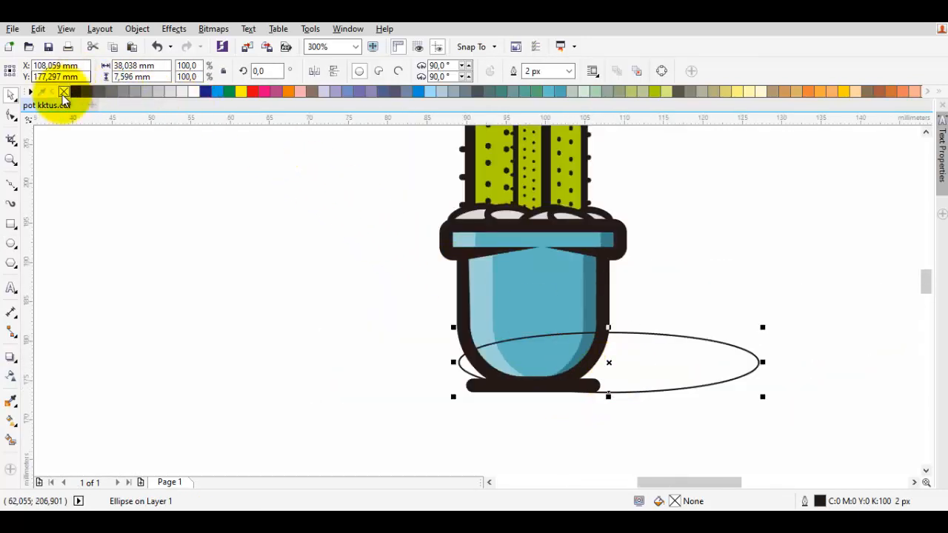
Step: Give the ellipse a 60% black fill with no outline and order it behind the pot
{"action": "left_click", "coordinate": [123, 92]}
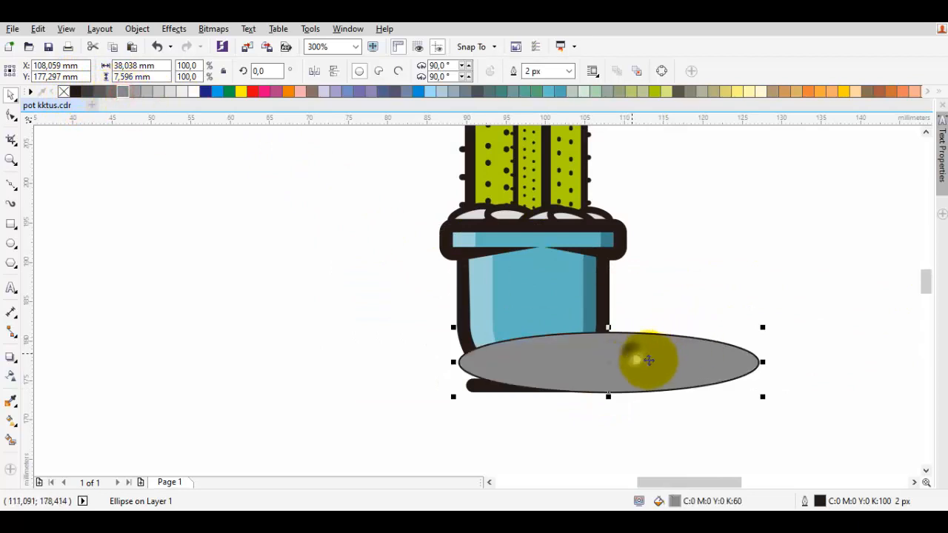
{"action": "right_click", "coordinate": [633, 353]}
{"action": "mouse_move", "coordinate": [693, 360]}
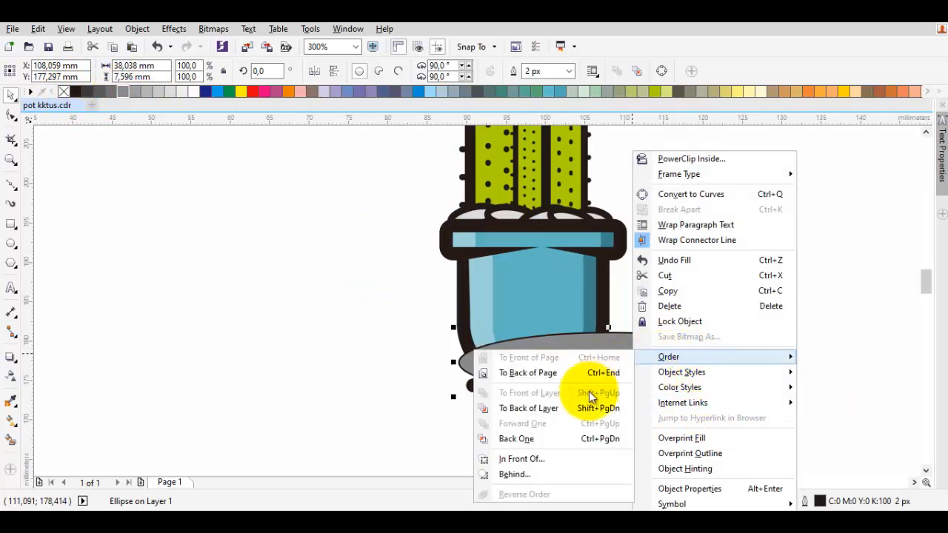
{"action": "left_click", "coordinate": [520, 470]}
{"action": "left_click", "coordinate": [655, 304]}
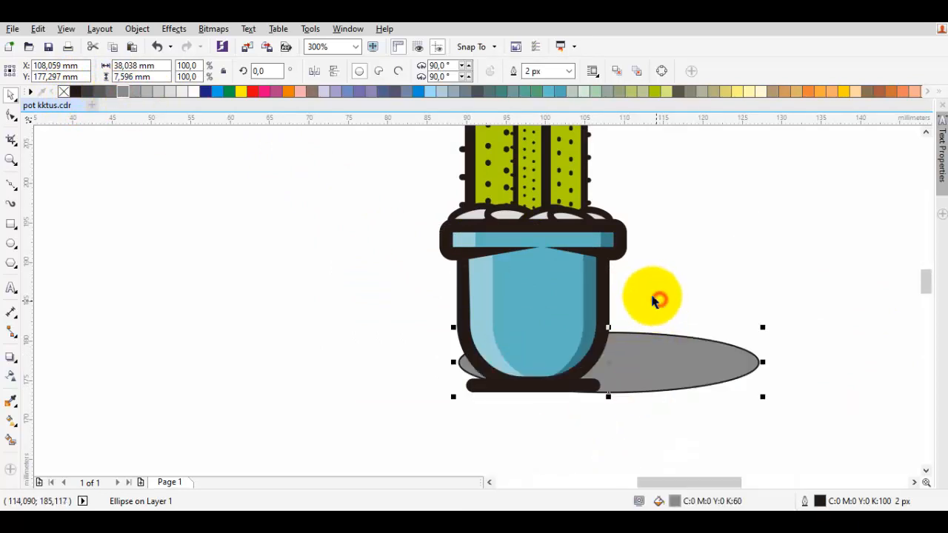
{"action": "right_click", "coordinate": [63, 93]}
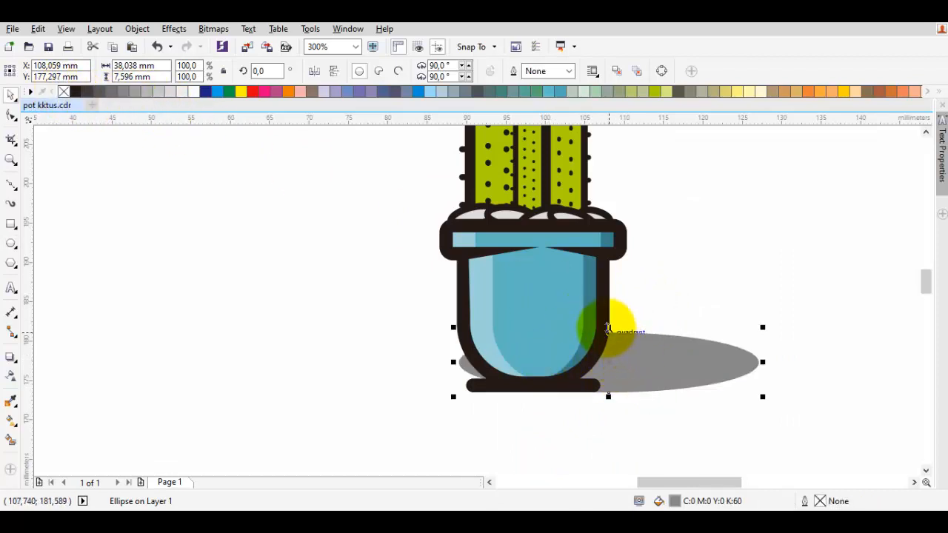
Step: Flatten the shadow ellipse to 6.03 mm high and move it right to X 110.872 mm, Y 176.902 mm
{"action": "scroll", "coordinate": [607, 328], "scroll_direction": "down", "scroll_amount": 2}
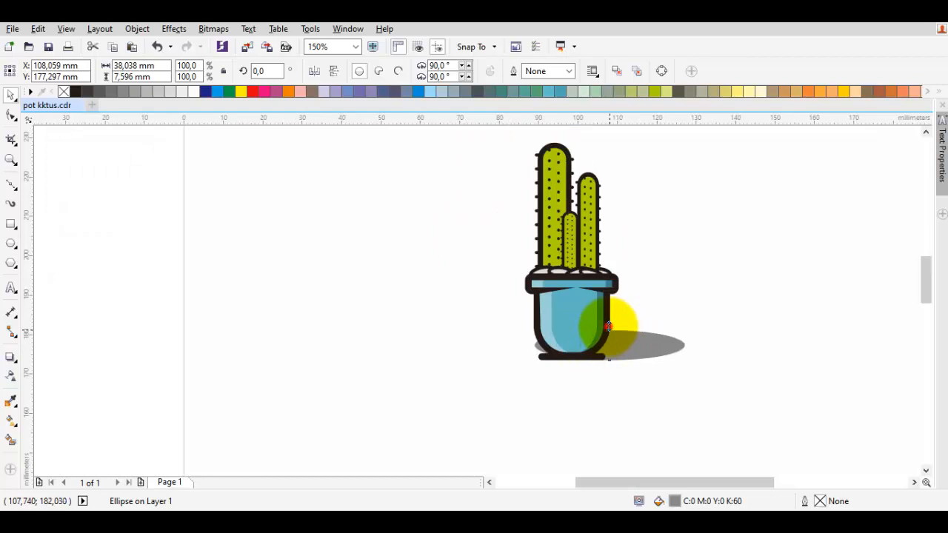
{"action": "left_click_drag", "start_coordinate": [608, 327], "coordinate": [607, 332]}
{"action": "scroll", "coordinate": [524, 342], "scroll_direction": "up", "scroll_amount": 2}
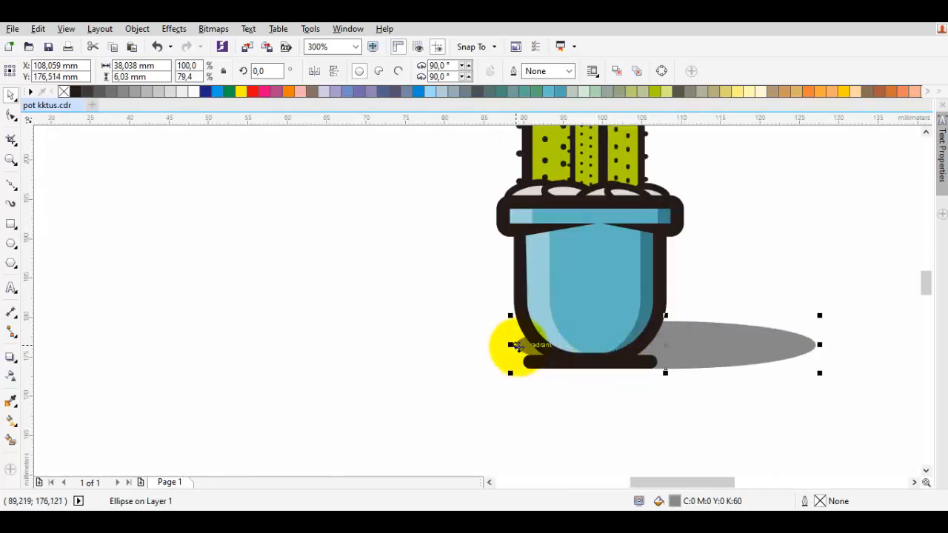
{"action": "left_click_drag", "start_coordinate": [516, 347], "coordinate": [543, 346]}
{"action": "left_click", "coordinate": [675, 391]}
Step: Shorten the shadow ellipse so that it reaches less far to the right of the pot
{"action": "scroll", "coordinate": [684, 360], "scroll_direction": "down", "scroll_amount": 3}
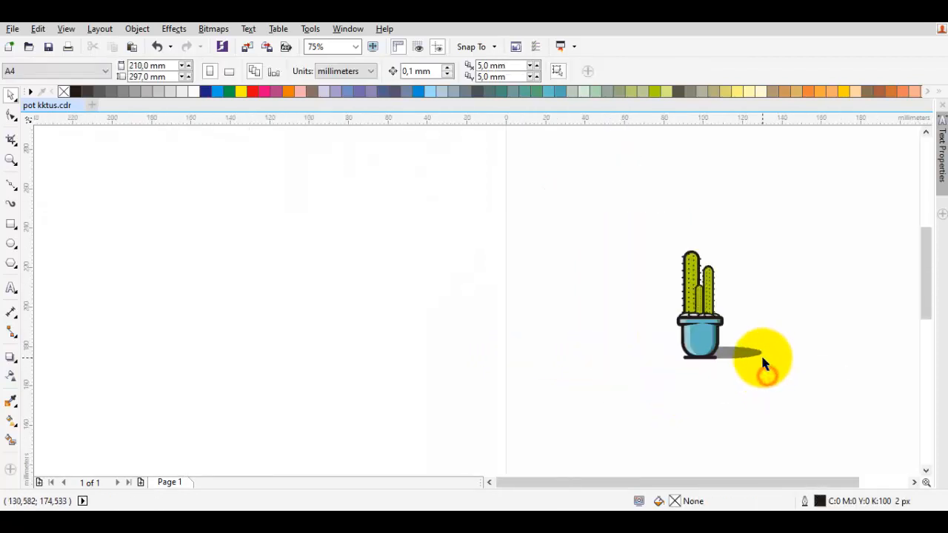
{"action": "scroll", "coordinate": [688, 372], "scroll_direction": "up", "scroll_amount": 2}
{"action": "scroll", "coordinate": [688, 368], "scroll_direction": "up", "scroll_amount": 2}
{"action": "left_click", "coordinate": [687, 349]}
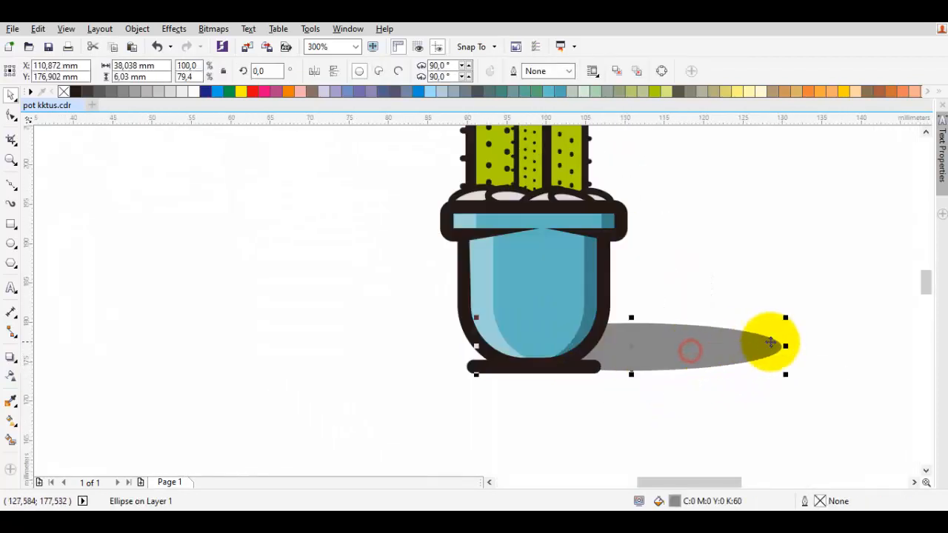
{"action": "left_click_drag", "start_coordinate": [787, 343], "coordinate": [498, 250]}
{"action": "left_click", "coordinate": [784, 348]}
Step: Select all parts of the illustration, including the cacti, pot, base and shadow, and group them
{"action": "scroll", "coordinate": [741, 370], "scroll_direction": "down", "scroll_amount": 2}
{"action": "scroll", "coordinate": [639, 400], "scroll_direction": "down", "scroll_amount": 1}
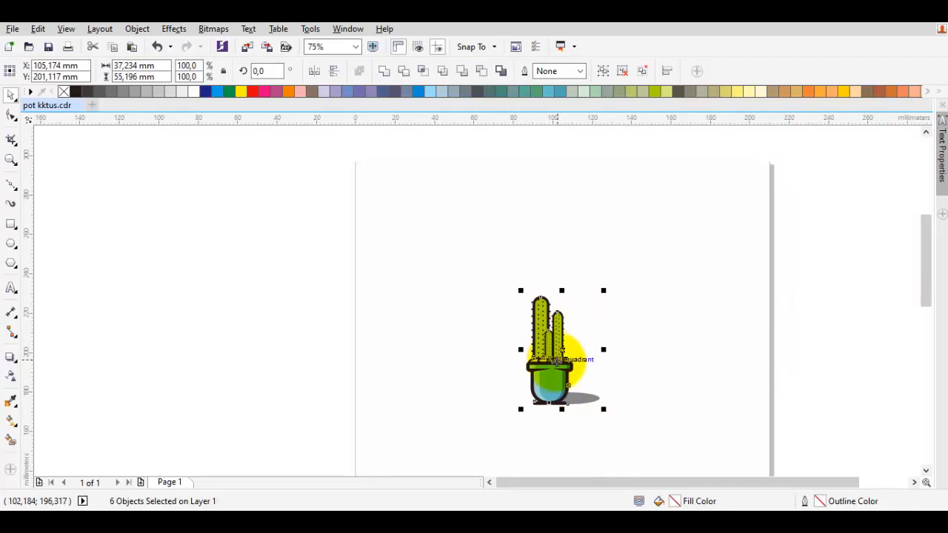
{"action": "scroll", "coordinate": [555, 340], "scroll_direction": "up", "scroll_amount": 2}
{"action": "right_click", "coordinate": [526, 195]}
{"action": "left_click", "coordinate": [564, 273]}
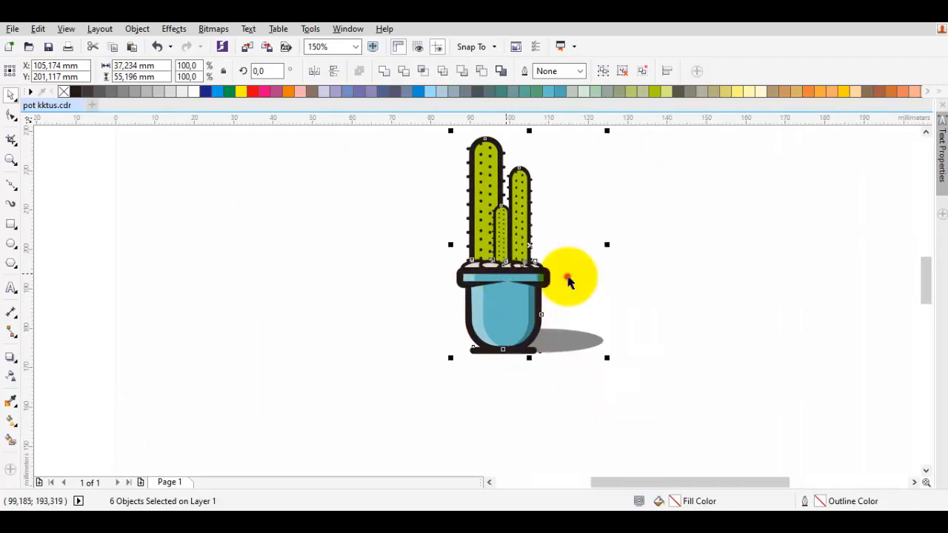
Step: Examine the grouped cactus illustration, both the spined stems up close and the whole drawing
{"action": "left_click", "coordinate": [671, 249]}
{"action": "left_click_drag", "start_coordinate": [640, 264], "coordinate": [604, 349]}
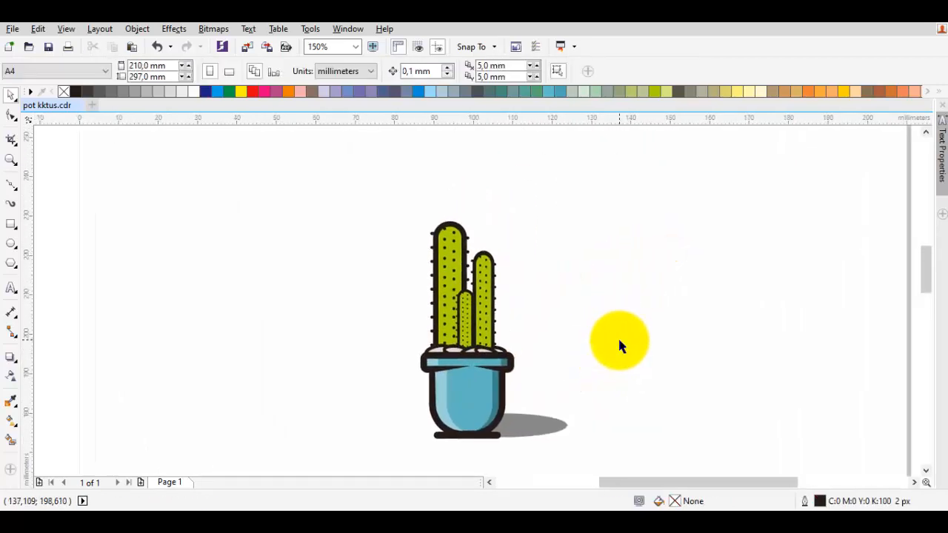
{"action": "scroll", "coordinate": [617, 343], "scroll_direction": "down", "scroll_amount": 2}
{"action": "scroll", "coordinate": [543, 338], "scroll_direction": "up", "scroll_amount": 4}
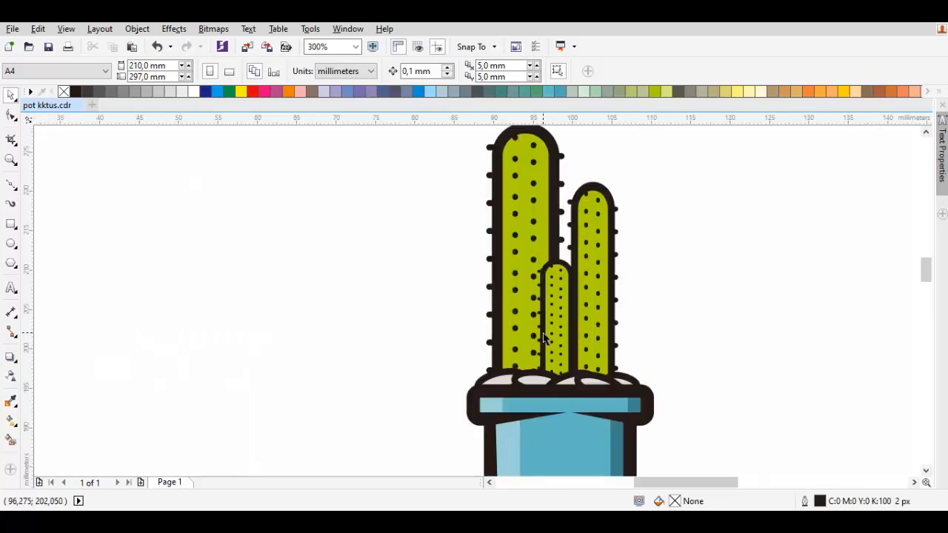
{"action": "left_click_drag", "start_coordinate": [538, 266], "coordinate": [500, 341]}
{"action": "key", "text": "space"}
{"action": "scroll", "coordinate": [521, 280], "scroll_direction": "down", "scroll_amount": 1}
{"action": "left_click_drag", "start_coordinate": [531, 304], "coordinate": [506, 262]}
{"action": "key", "text": "space"}
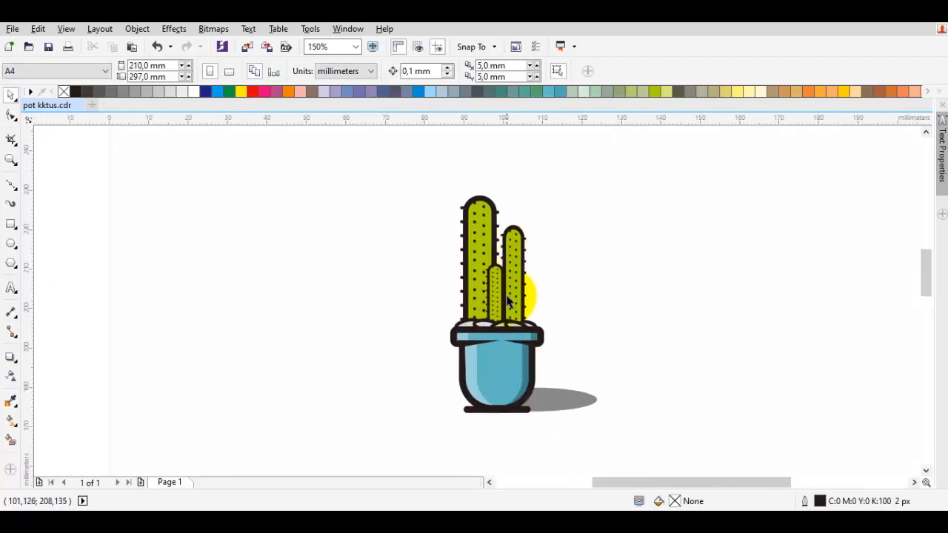
Step: Ungroup the whole illustration, and ungroup the tall cactus into its separate body, outline and spines
{"action": "left_click", "coordinate": [489, 239]}
{"action": "right_click", "coordinate": [489, 222]}
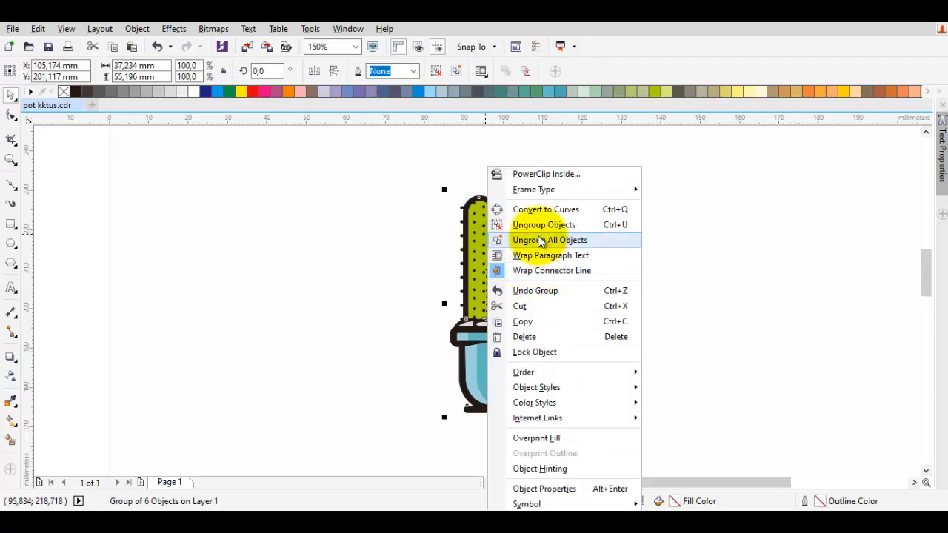
{"action": "left_click", "coordinate": [538, 229]}
{"action": "left_click", "coordinate": [640, 222]}
{"action": "scroll", "coordinate": [496, 235], "scroll_direction": "up", "scroll_amount": 1}
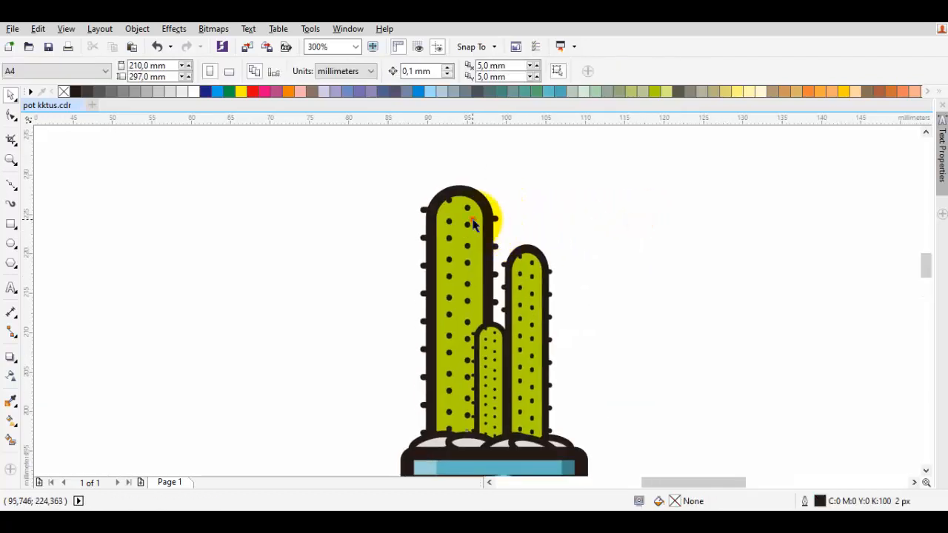
{"action": "left_click", "coordinate": [474, 224]}
{"action": "right_click", "coordinate": [461, 217]}
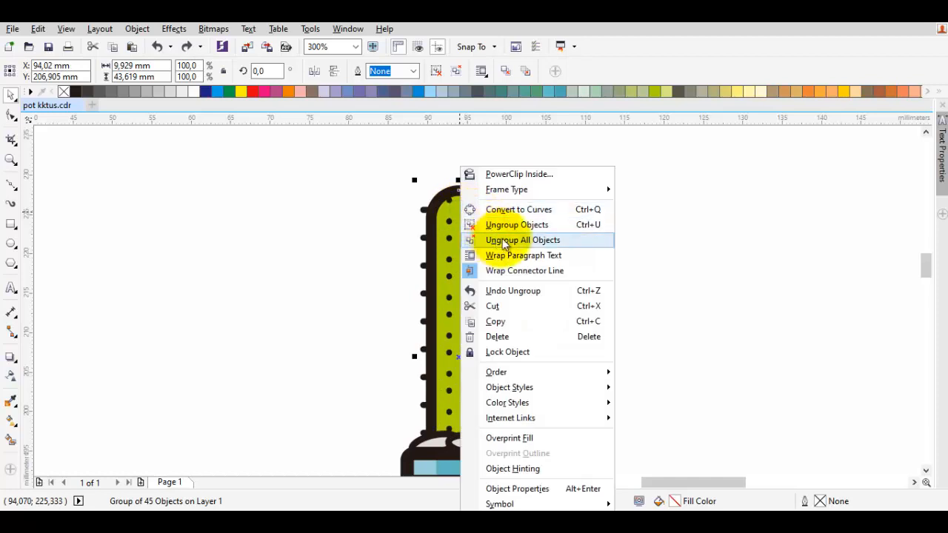
{"action": "left_click", "coordinate": [522, 226]}
{"action": "left_click", "coordinate": [532, 221]}
{"action": "left_click", "coordinate": [474, 226]}
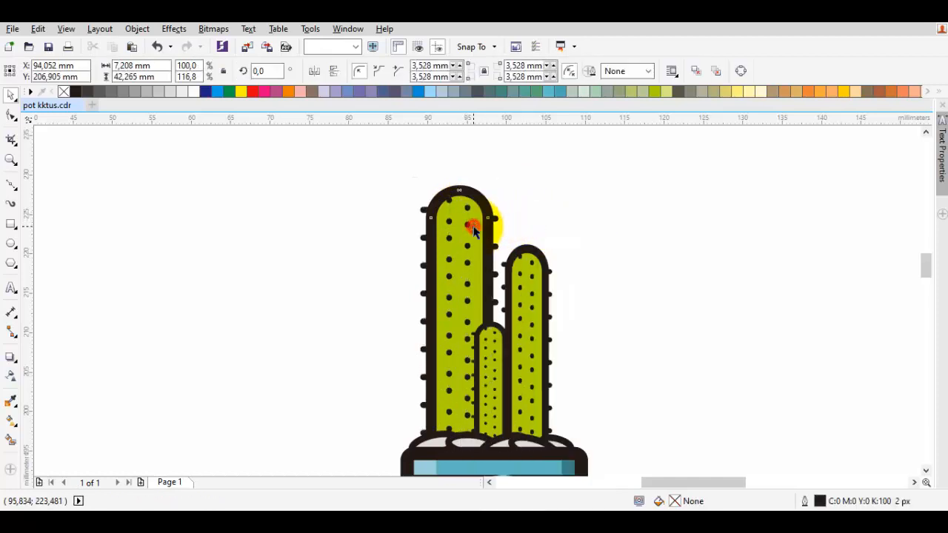
{"action": "right_click", "coordinate": [479, 229]}
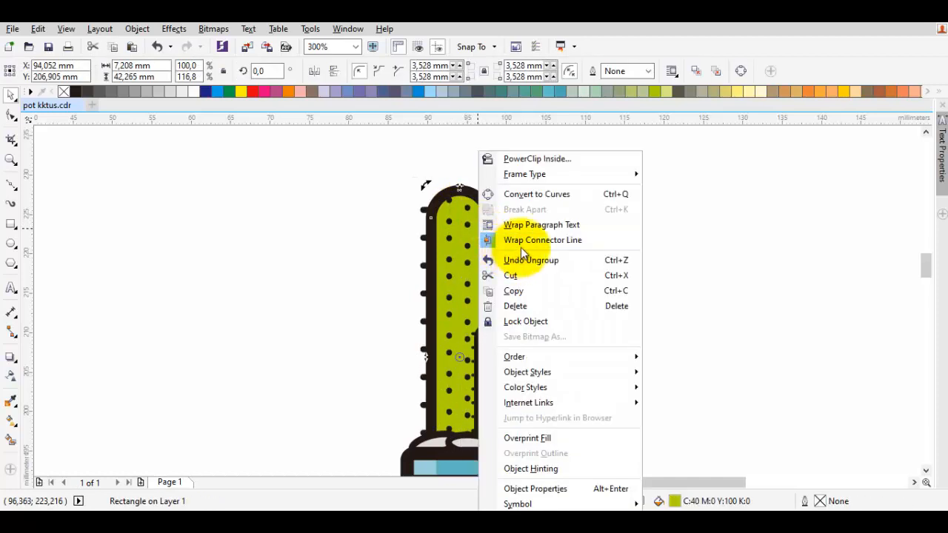
{"action": "left_click", "coordinate": [519, 197]}
{"action": "left_click", "coordinate": [553, 225]}
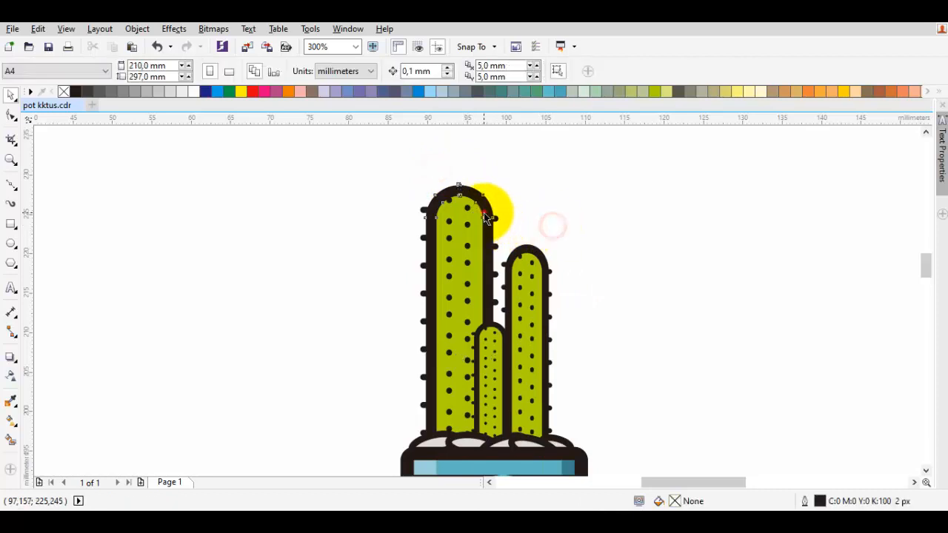
{"action": "left_click_drag", "start_coordinate": [484, 213], "coordinate": [530, 207]}
{"action": "key", "text": "ctrl+z"}
{"action": "left_click", "coordinate": [543, 201]}
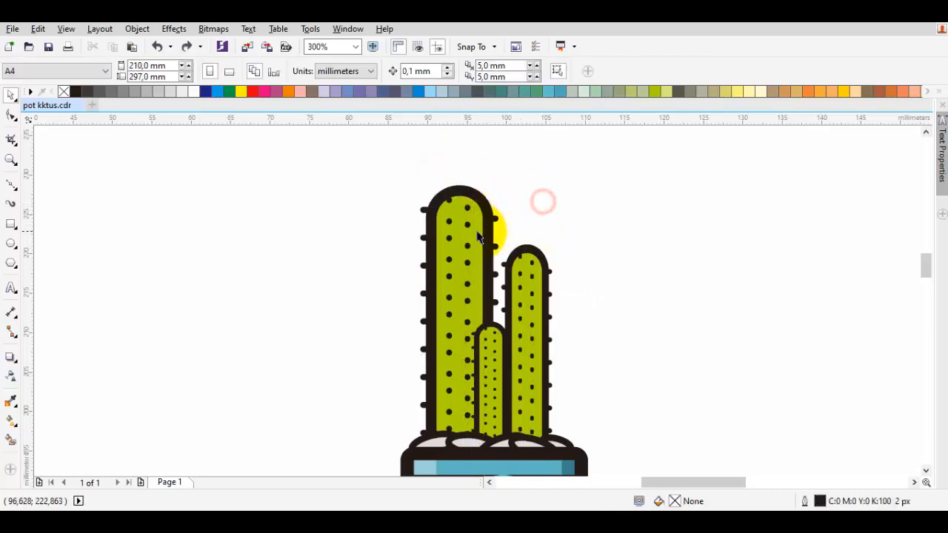
Step: Convert the tall cactus's green body rectangle to curves and give it a yellow hairline outline
{"action": "left_click", "coordinate": [477, 232]}
{"action": "right_click", "coordinate": [474, 231]}
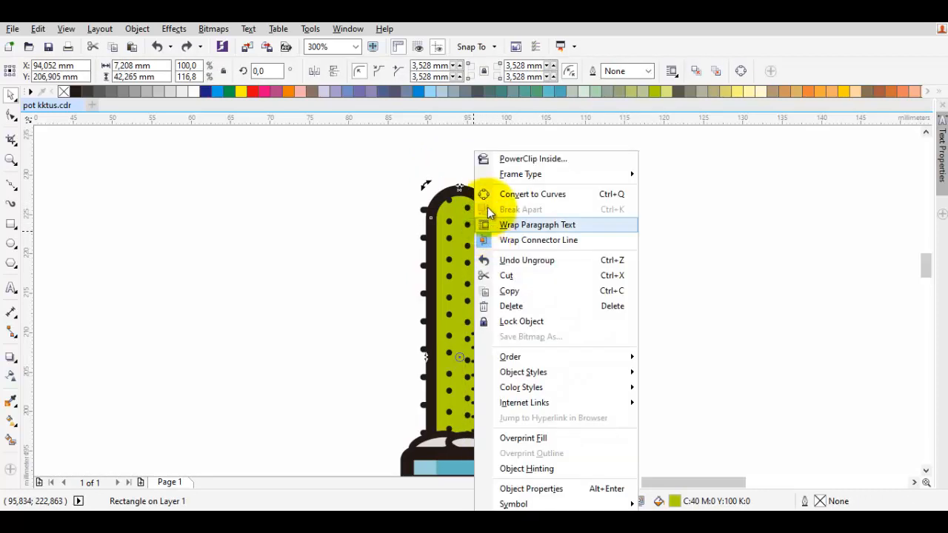
{"action": "left_click", "coordinate": [565, 216]}
{"action": "middle_click", "coordinate": [533, 228]}
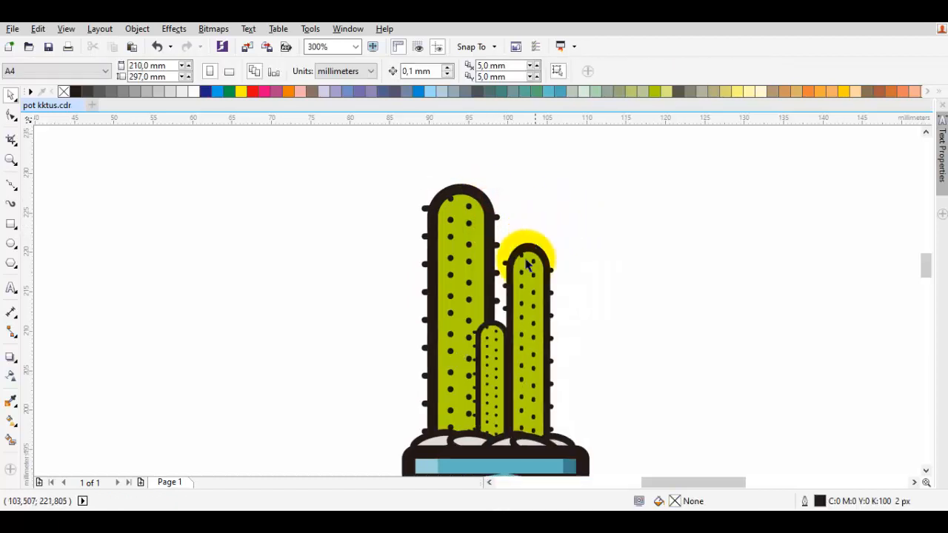
{"action": "scroll", "coordinate": [464, 237], "scroll_direction": "up", "scroll_amount": 2}
{"action": "left_click", "coordinate": [514, 212]}
{"action": "scroll", "coordinate": [514, 212], "scroll_direction": "down", "scroll_amount": 2}
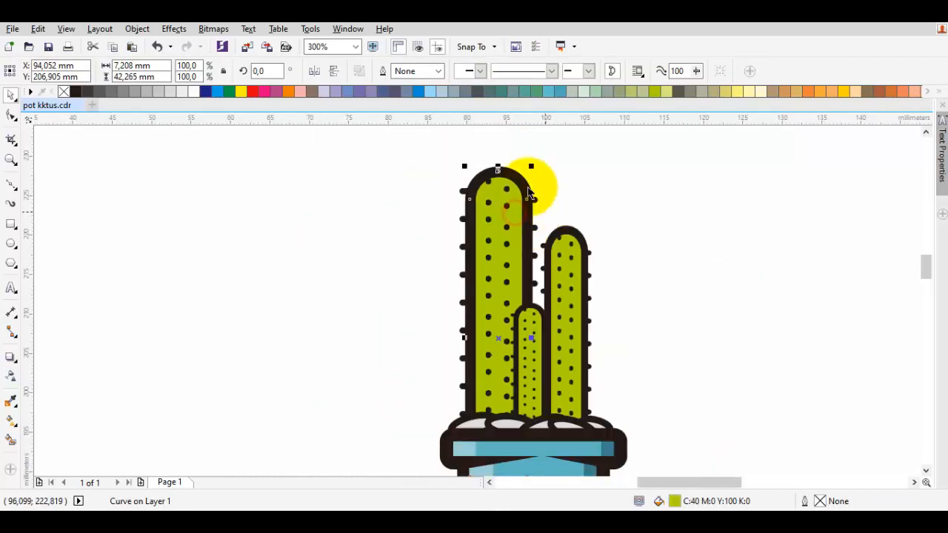
{"action": "right_click", "coordinate": [240, 92]}
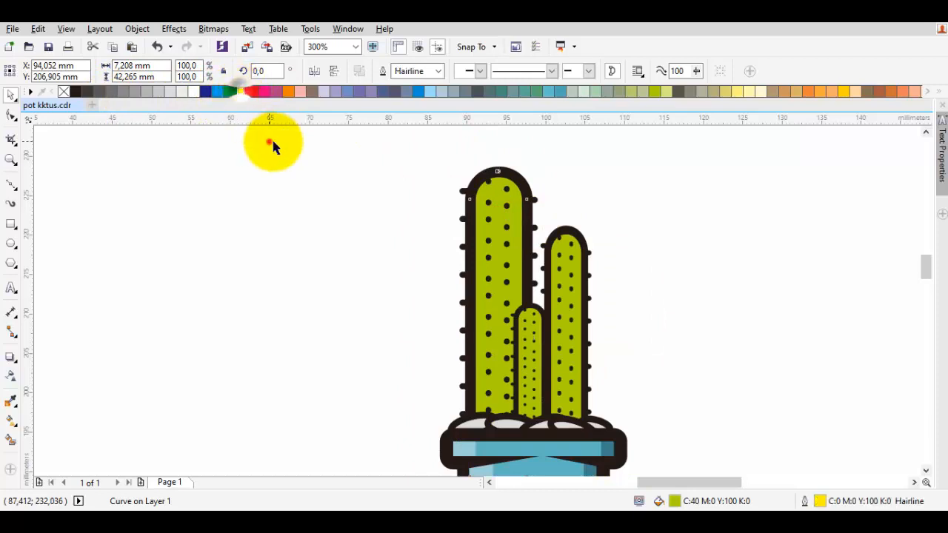
{"action": "left_click", "coordinate": [269, 141]}
Step: Place a copy of the tall cactus's green body over the small cactus at X 98.224 mm, Y 191.368 mm
{"action": "scroll", "coordinate": [500, 263], "scroll_direction": "up", "scroll_amount": 1}
{"action": "key", "text": "space"}
{"action": "left_click_drag", "start_coordinate": [553, 263], "coordinate": [559, 373]}
{"action": "scroll", "coordinate": [541, 260], "scroll_direction": "down", "scroll_amount": 1}
{"action": "left_click", "coordinate": [528, 255]}
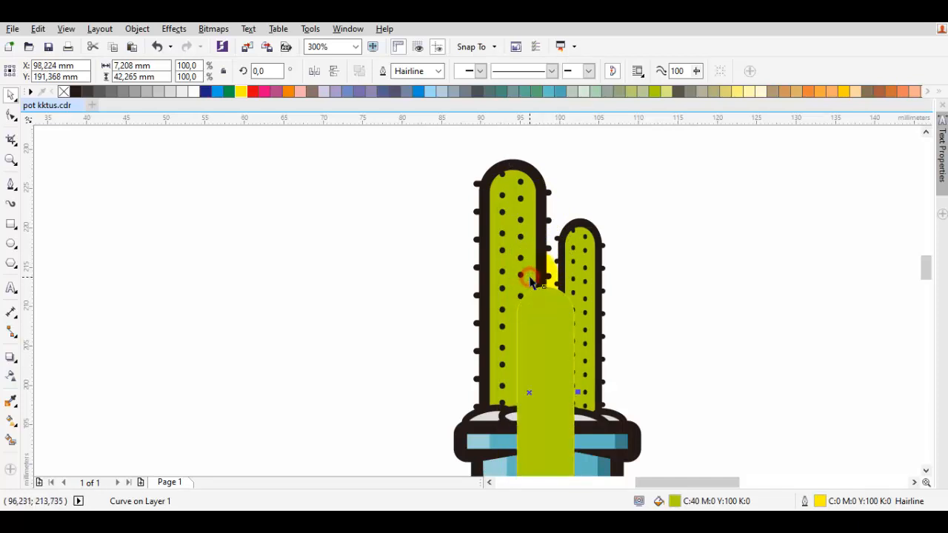
Step: Give both the tall cactus's green body and its copy a red hairline outline
{"action": "left_click", "coordinate": [529, 280], "text": "shift"}
{"action": "right_click", "coordinate": [251, 91]}
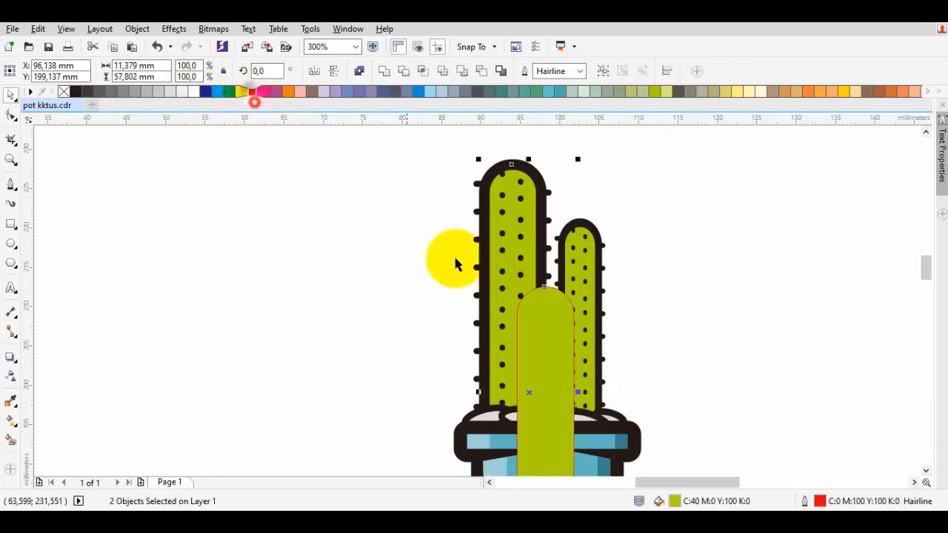
{"action": "scroll", "coordinate": [454, 264], "scroll_direction": "up", "scroll_amount": 2}
{"action": "left_click", "coordinate": [717, 313]}
{"action": "left_click", "coordinate": [564, 317]}
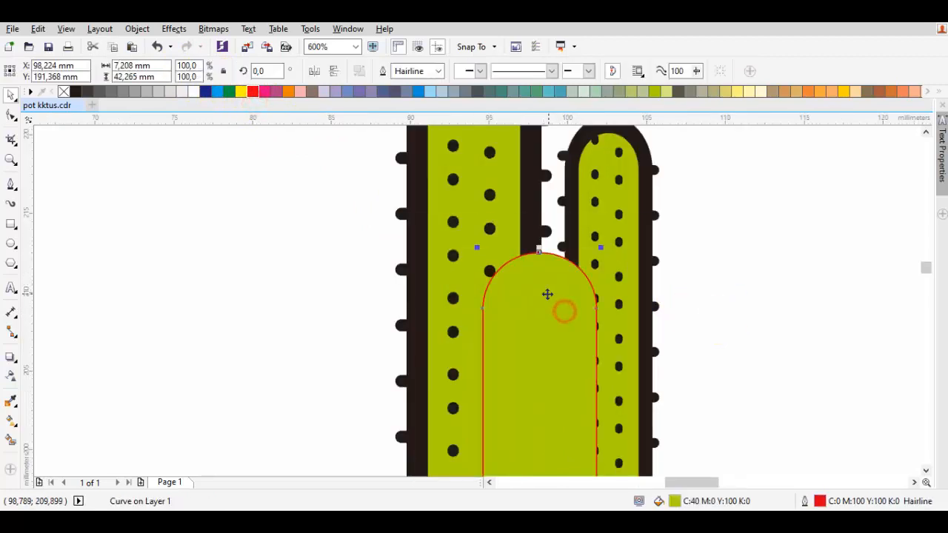
Step: Intersect the copy with the tall cactus's body, delete the copy and keep the overlap strip behind the small cactus
{"action": "scroll", "coordinate": [546, 296], "scroll_direction": "down", "scroll_amount": 2}
{"action": "left_click", "coordinate": [507, 247], "text": "shift"}
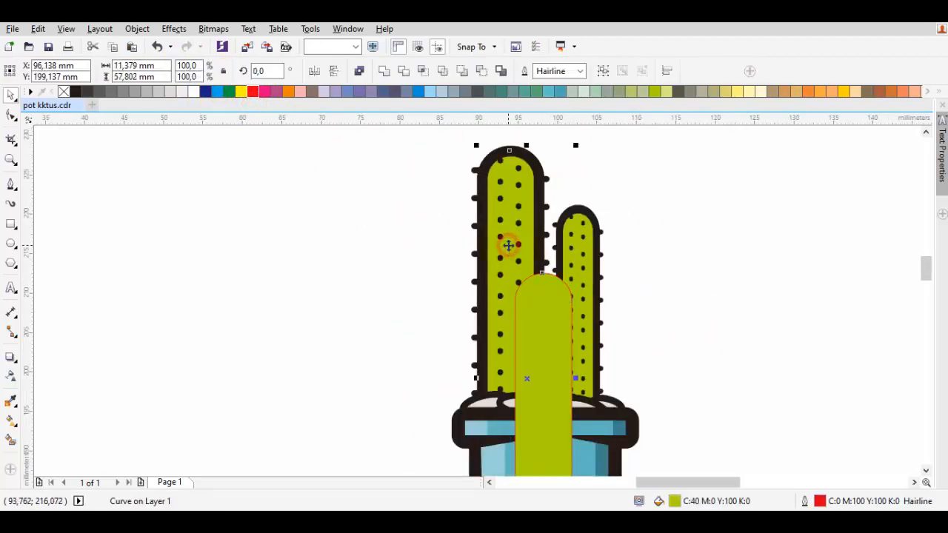
{"action": "left_click", "coordinate": [417, 70]}
{"action": "left_click", "coordinate": [376, 167]}
{"action": "left_click", "coordinate": [540, 314]}
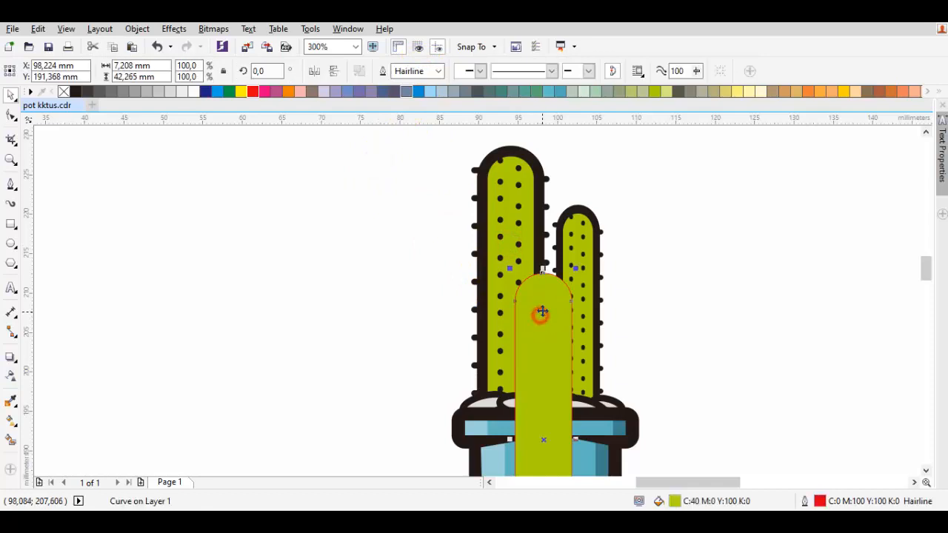
{"action": "key", "text": "Delete"}
{"action": "scroll", "coordinate": [520, 289], "scroll_direction": "up", "scroll_amount": 2}
{"action": "left_click", "coordinate": [545, 273]}
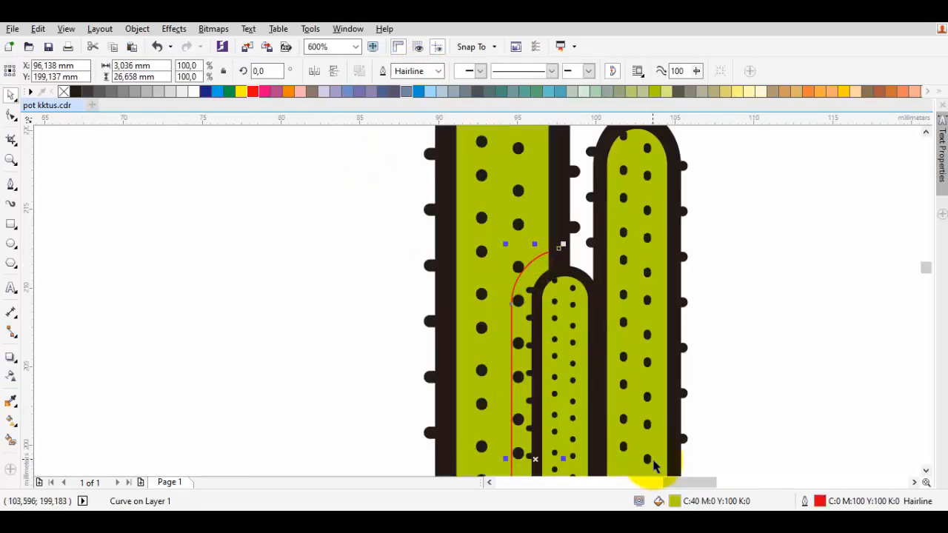
Step: Fill the tall cactus's body with green C100 M0 Y100 K0 and apply the same color to the two other stems
{"action": "left_click_drag", "start_coordinate": [517, 225], "coordinate": [505, 298]}
{"action": "left_click", "coordinate": [518, 279]}
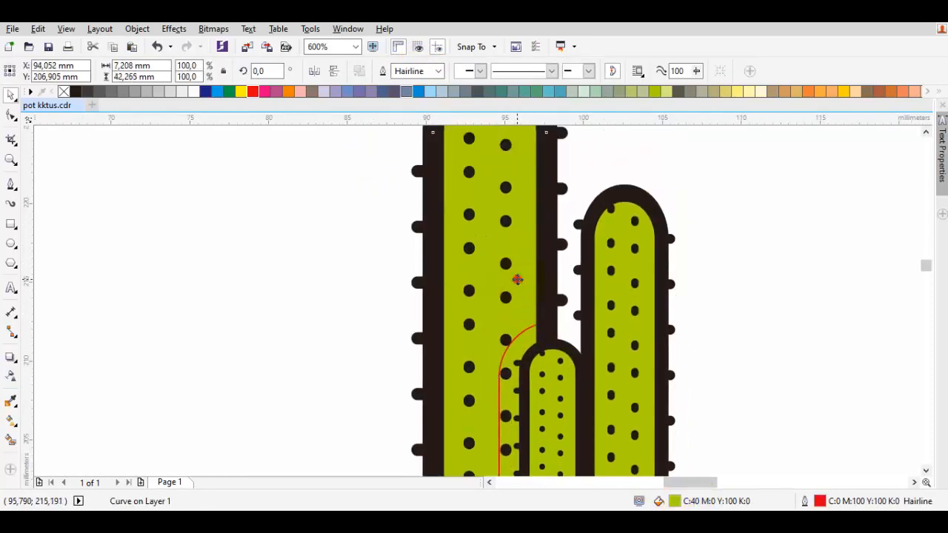
{"action": "left_click", "coordinate": [230, 94]}
{"action": "key", "text": "i"}
{"action": "left_click_drag", "start_coordinate": [599, 268], "coordinate": [559, 185]}
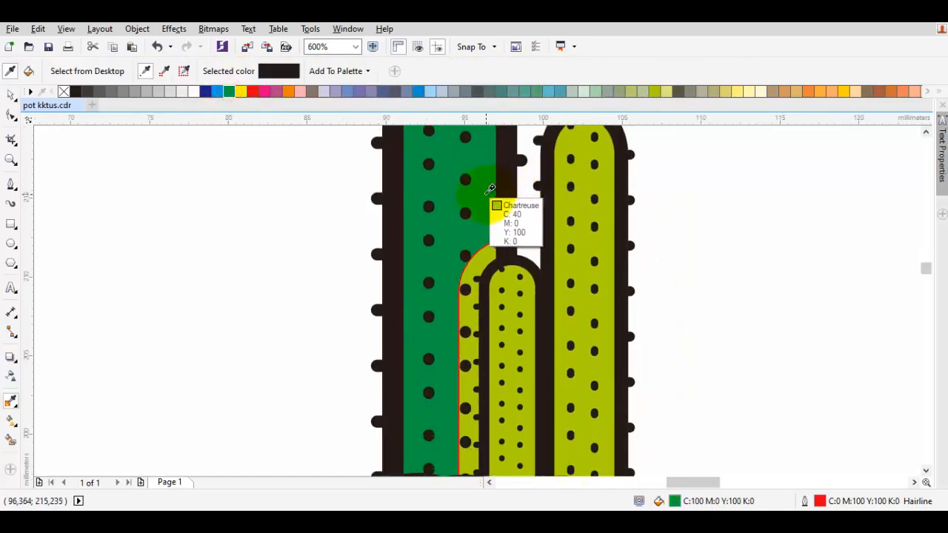
{"action": "left_click", "coordinate": [486, 194]}
{"action": "left_click", "coordinate": [513, 307]}
{"action": "left_click", "coordinate": [575, 302]}
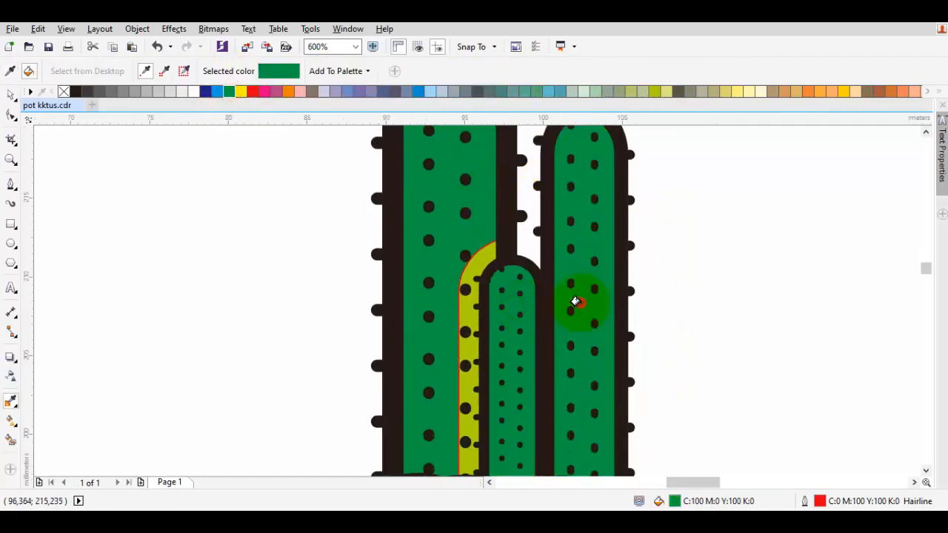
Step: Fill the overlap strip beside the small cactus with dark green C91 M44 Y100 K6 and remove its outline
{"action": "double_click", "coordinate": [699, 501]}
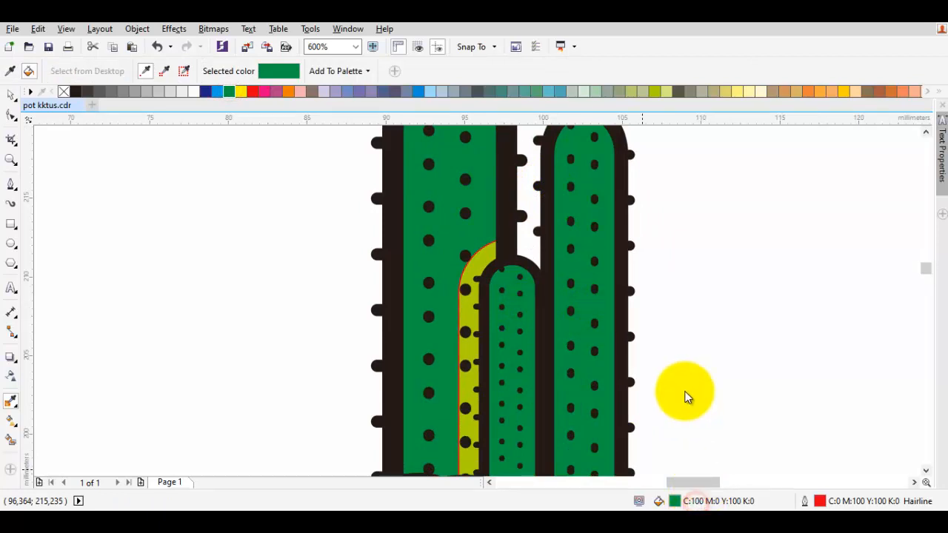
{"action": "left_click", "coordinate": [697, 273]}
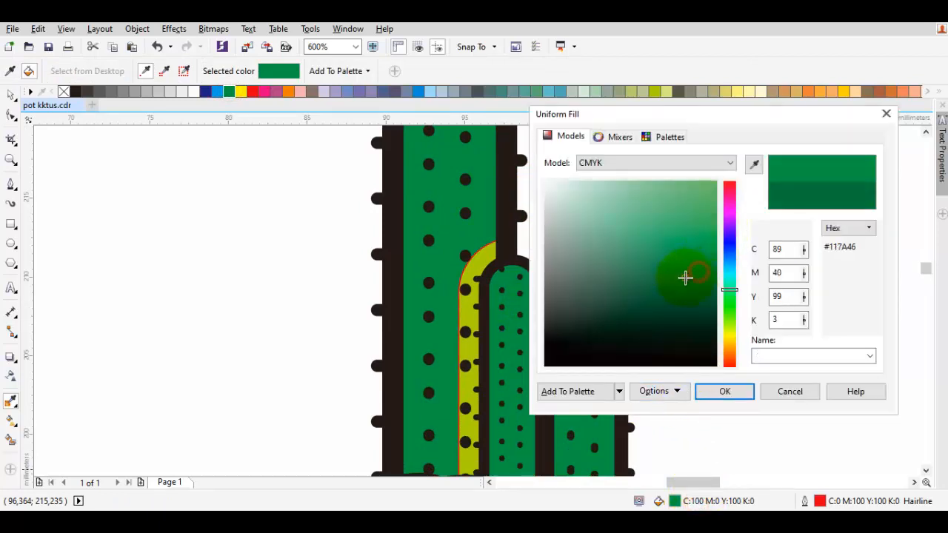
{"action": "key", "text": "Return"}
{"action": "scroll", "coordinate": [511, 249], "scroll_direction": "up", "scroll_amount": 1}
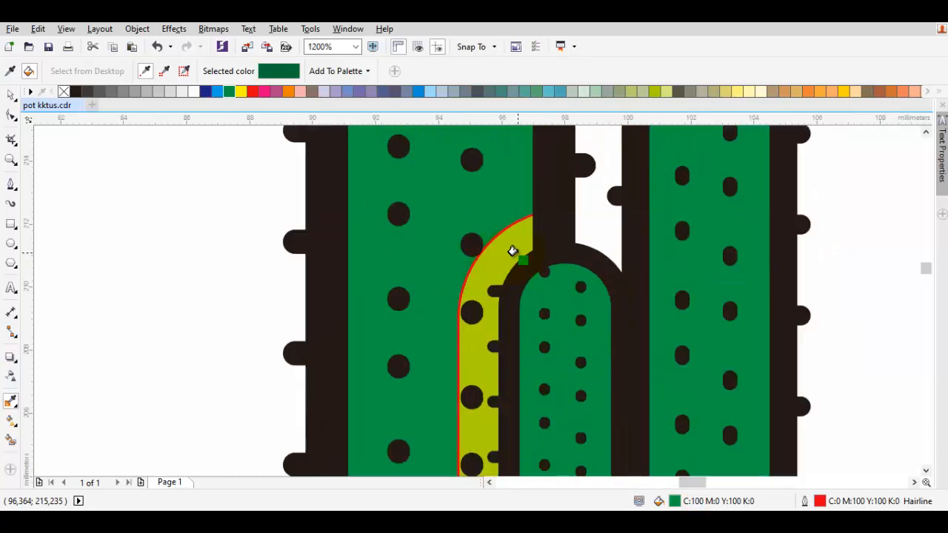
{"action": "left_click", "coordinate": [497, 258]}
{"action": "scroll", "coordinate": [504, 274], "scroll_direction": "down", "scroll_amount": 1}
{"action": "key", "text": "space"}
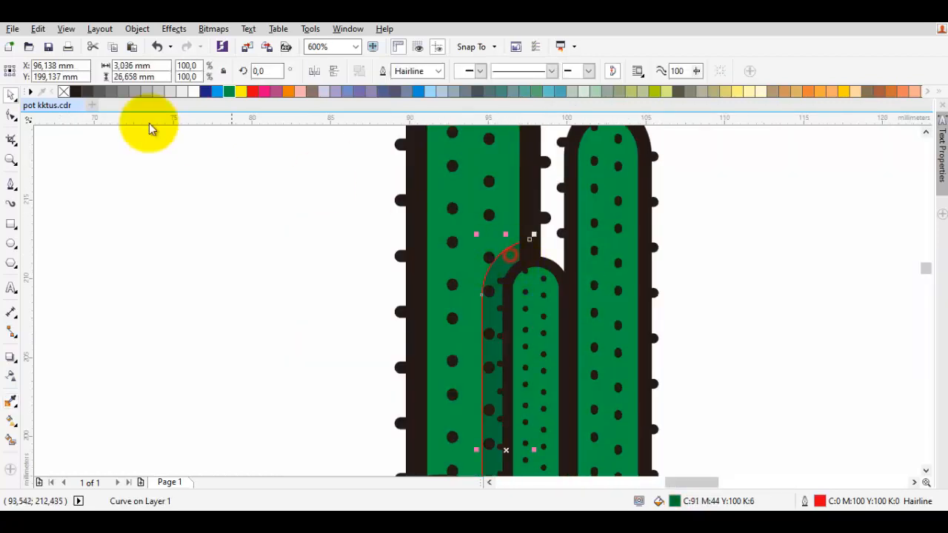
{"action": "right_click", "coordinate": [65, 92]}
{"action": "left_click", "coordinate": [204, 165]}
Step: Intersect the tall cactus's body with a 58.243 mm high copy placed over its left side, and delete the copy
{"action": "scroll", "coordinate": [430, 256], "scroll_direction": "down", "scroll_amount": 1}
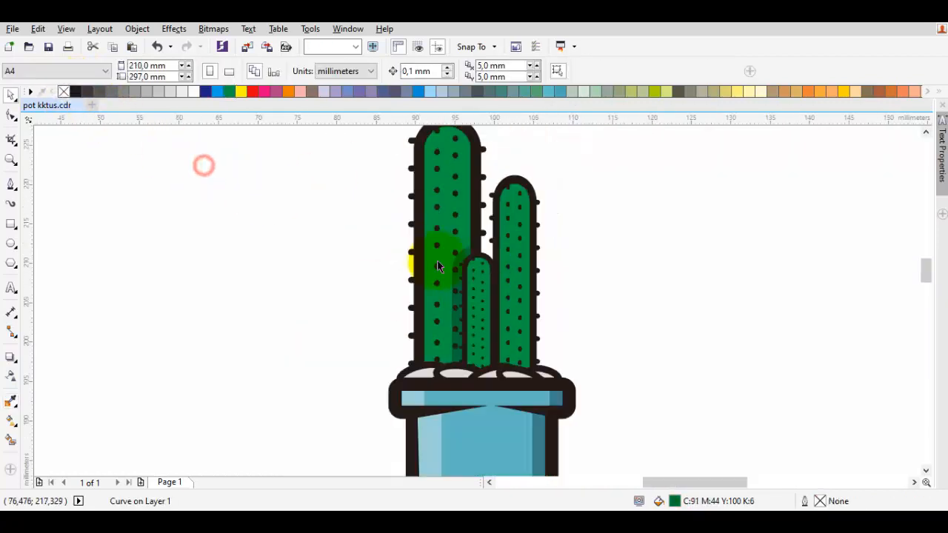
{"action": "left_click_drag", "start_coordinate": [453, 220], "coordinate": [411, 127]}
{"action": "scroll", "coordinate": [441, 245], "scroll_direction": "up", "scroll_amount": 2}
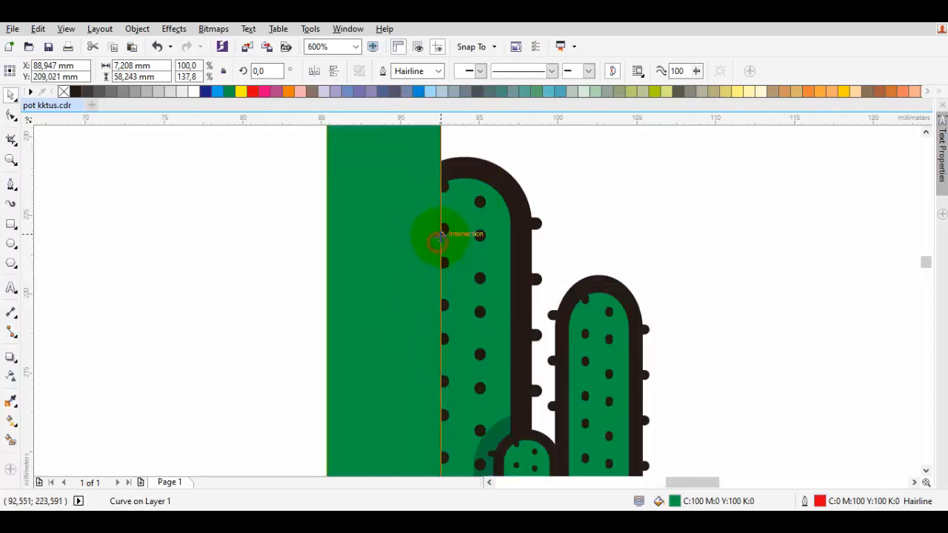
{"action": "left_click", "coordinate": [459, 246], "text": "shift"}
{"action": "left_click", "coordinate": [421, 72]}
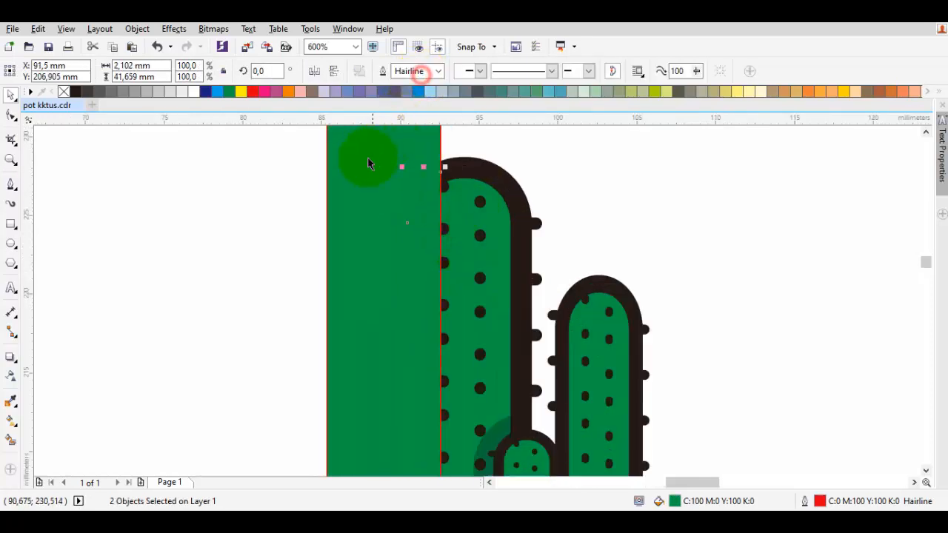
{"action": "key", "text": "Delete"}
Step: Fill the intersected strip along the tall cactus's left side with light green C60 M0 Y62 K0
{"action": "left_click", "coordinate": [437, 255]}
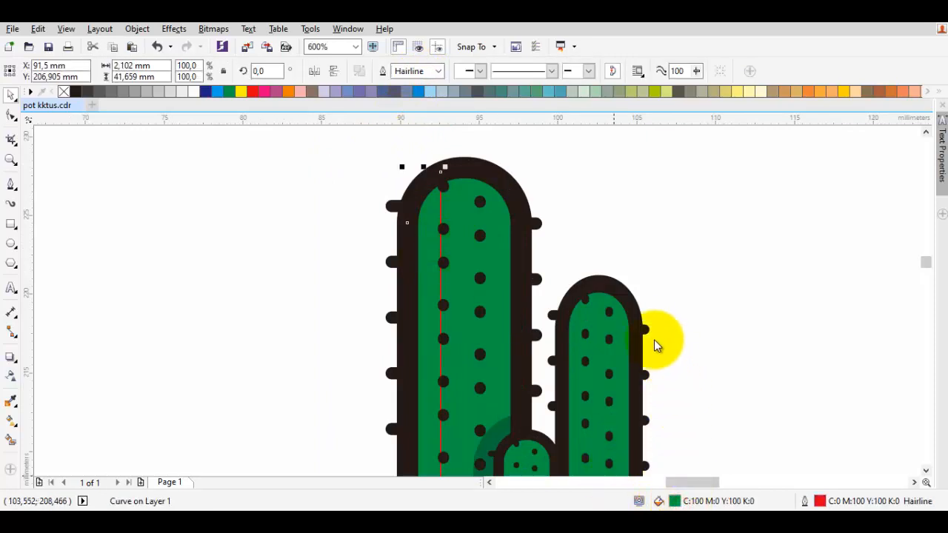
{"action": "key", "text": "shift+F11"}
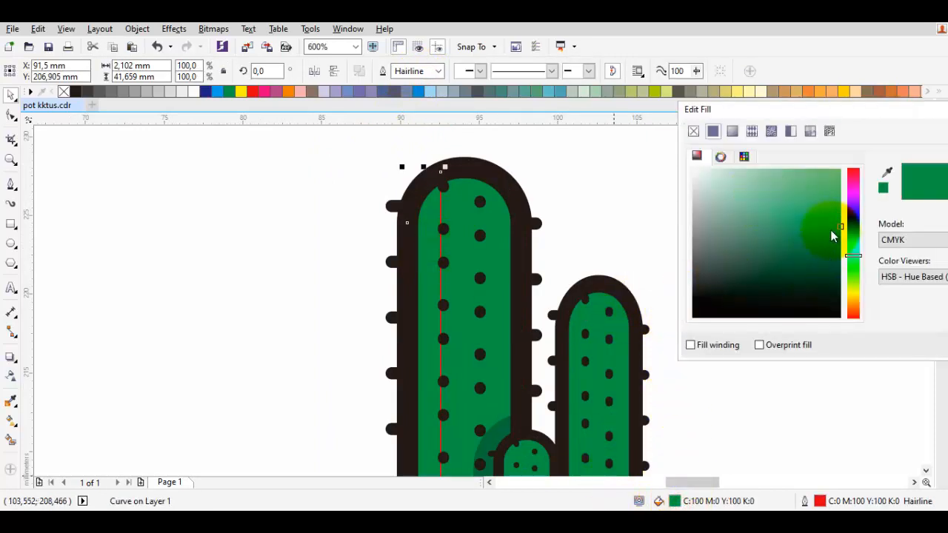
{"action": "left_click_drag", "start_coordinate": [832, 235], "coordinate": [808, 198]}
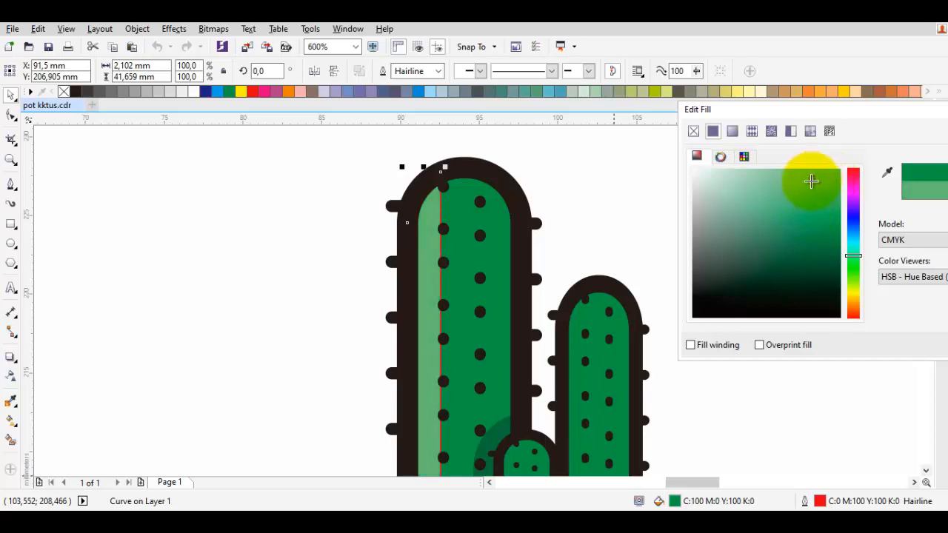
{"action": "key", "text": "Return"}
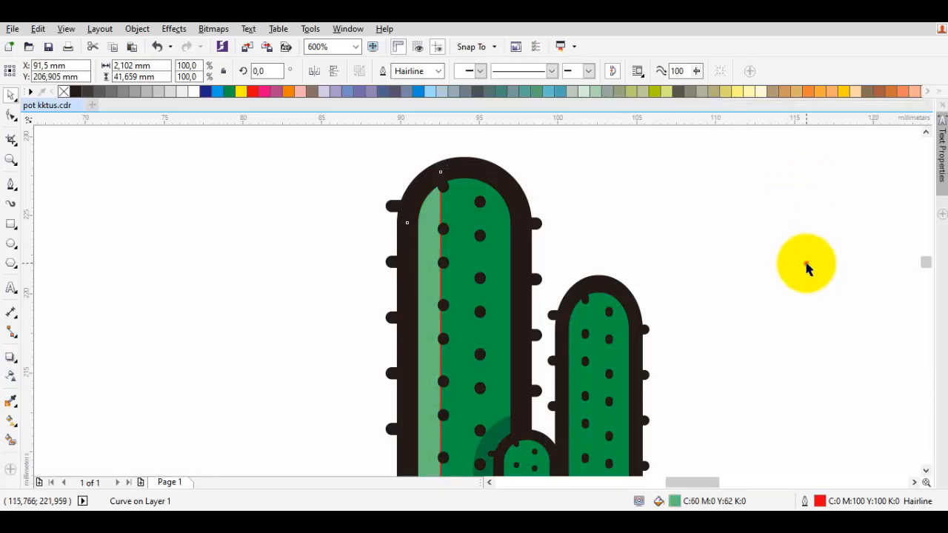
{"action": "left_click", "coordinate": [806, 264]}
{"action": "scroll", "coordinate": [704, 311], "scroll_direction": "down", "scroll_amount": 2}
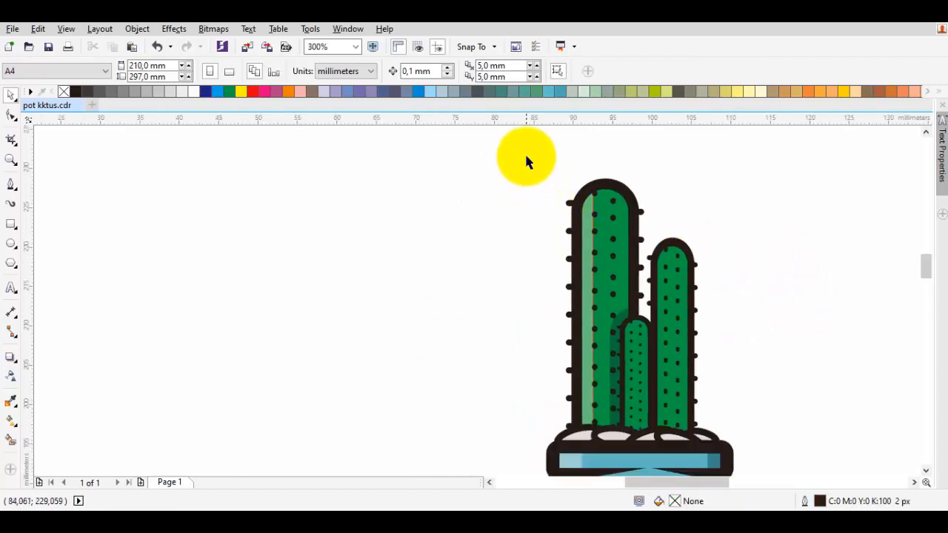
Step: Remove the red outline from the light green strip on the tall cactus
{"action": "left_click_drag", "start_coordinate": [524, 154], "coordinate": [629, 474]}
{"action": "left_click", "coordinate": [537, 294]}
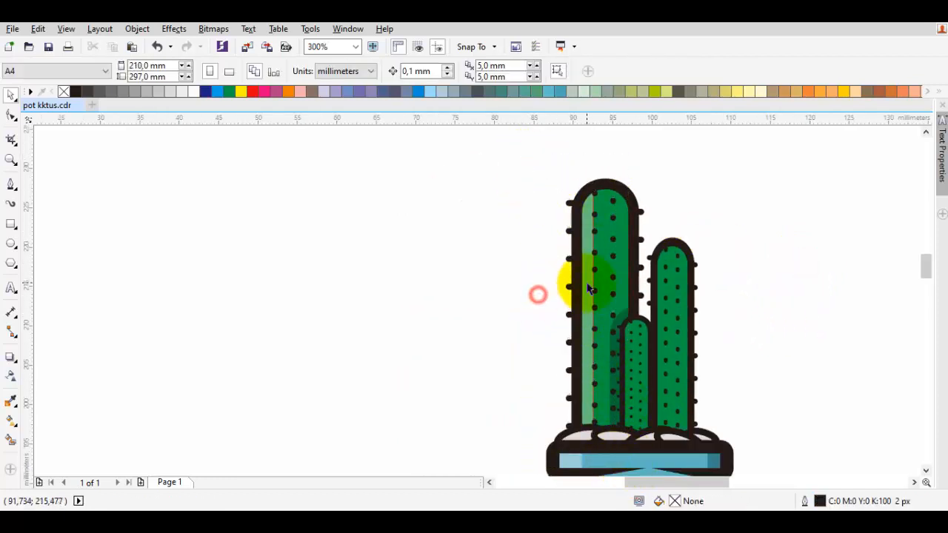
{"action": "left_click", "coordinate": [585, 277]}
{"action": "left_click", "coordinate": [217, 165]}
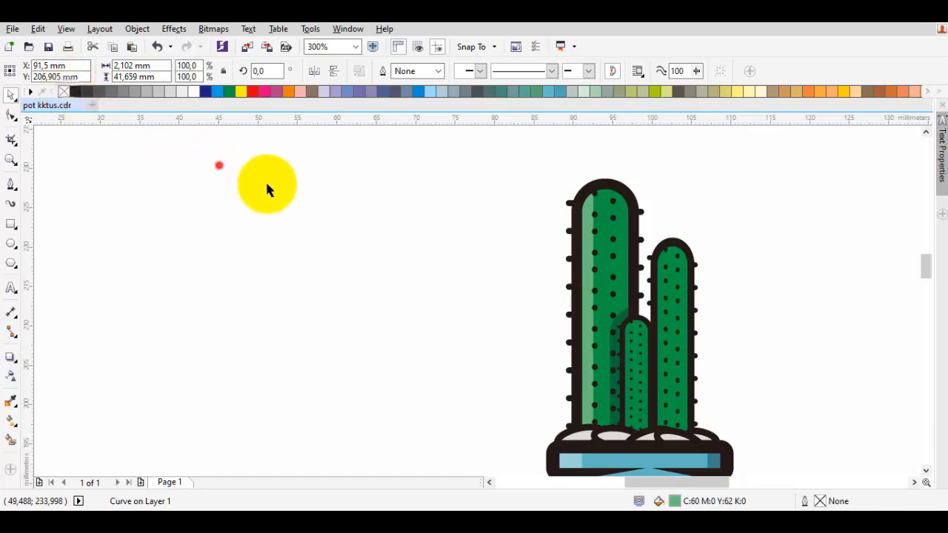
Step: Ungroup the small cactus so its body can be edited separately from its spines
{"action": "scroll", "coordinate": [349, 266], "scroll_direction": "down", "scroll_amount": 2}
{"action": "scroll", "coordinate": [522, 302], "scroll_direction": "up", "scroll_amount": 2}
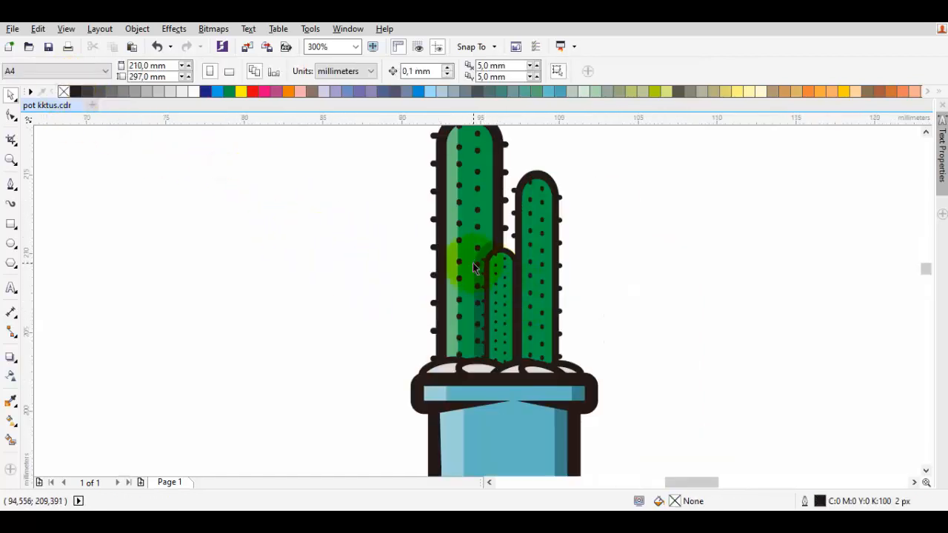
{"action": "scroll", "coordinate": [511, 296], "scroll_direction": "up", "scroll_amount": 3}
{"action": "scroll", "coordinate": [504, 247], "scroll_direction": "up", "scroll_amount": 1}
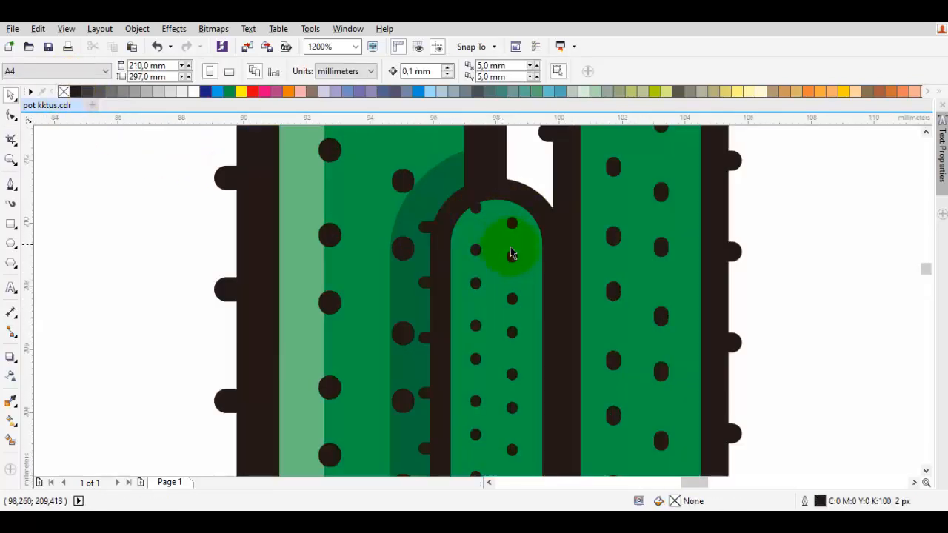
{"action": "left_click", "coordinate": [526, 242]}
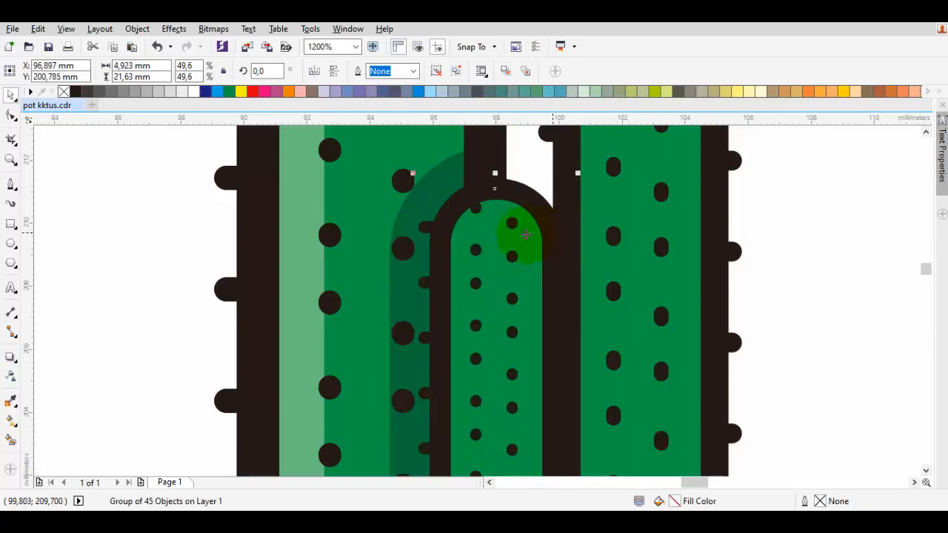
{"action": "right_click", "coordinate": [528, 246]}
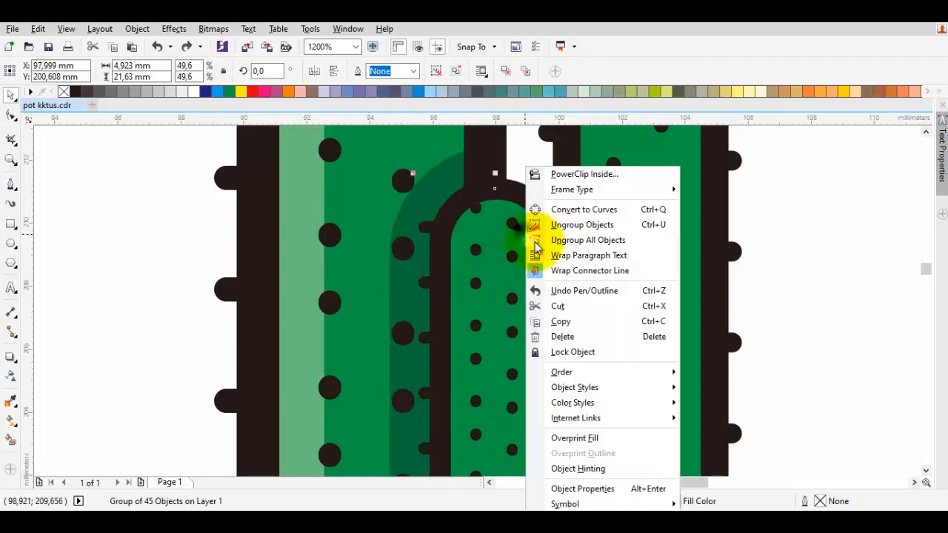
{"action": "left_click", "coordinate": [575, 224]}
{"action": "left_click", "coordinate": [555, 236]}
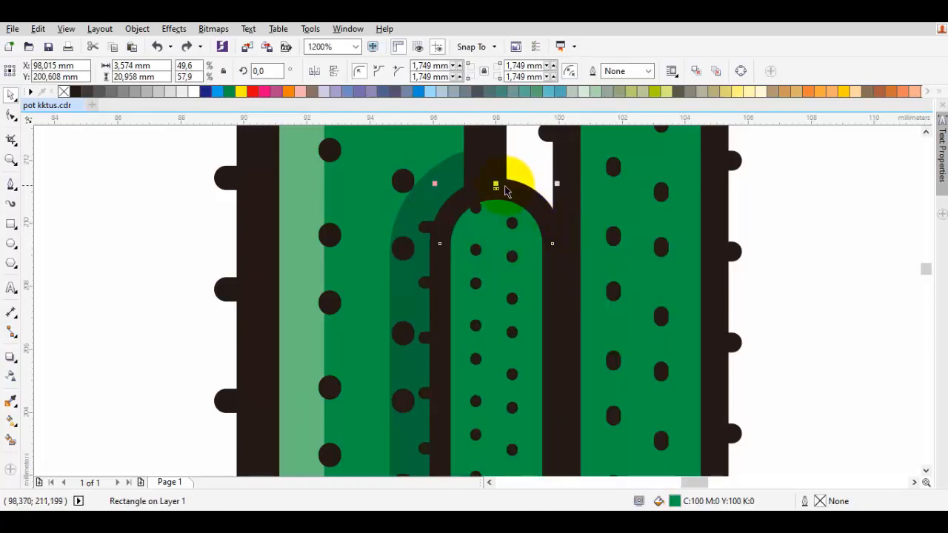
Step: Make a 23.714 mm high copy of the small cactus's body, shifted left, with a red hairline outline and no fill
{"action": "left_click_drag", "start_coordinate": [497, 184], "coordinate": [496, 140]}
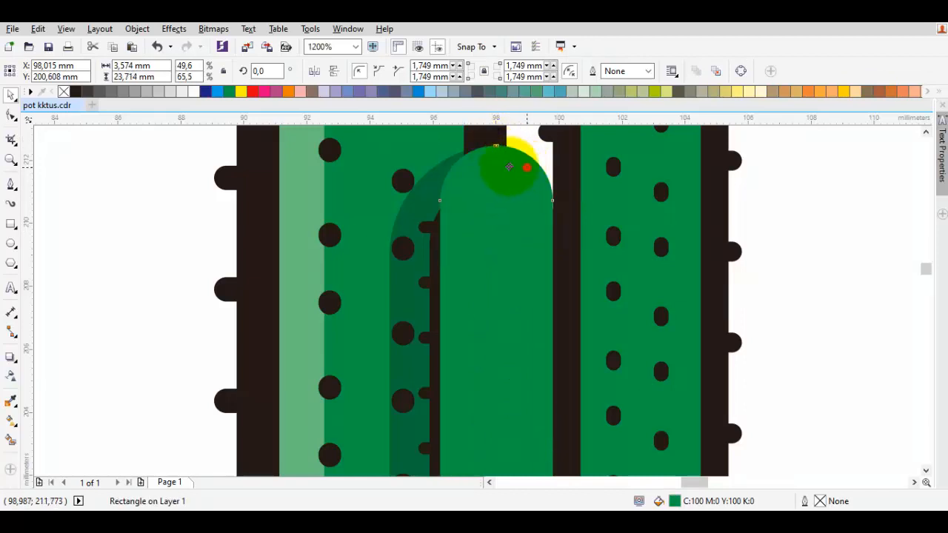
{"action": "left_click_drag", "start_coordinate": [527, 168], "coordinate": [488, 174]}
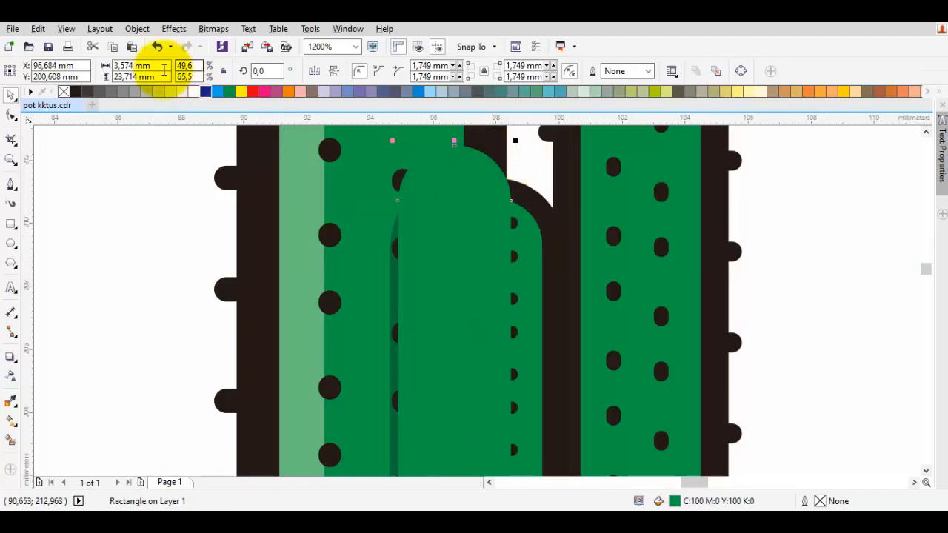
{"action": "right_click", "coordinate": [252, 92]}
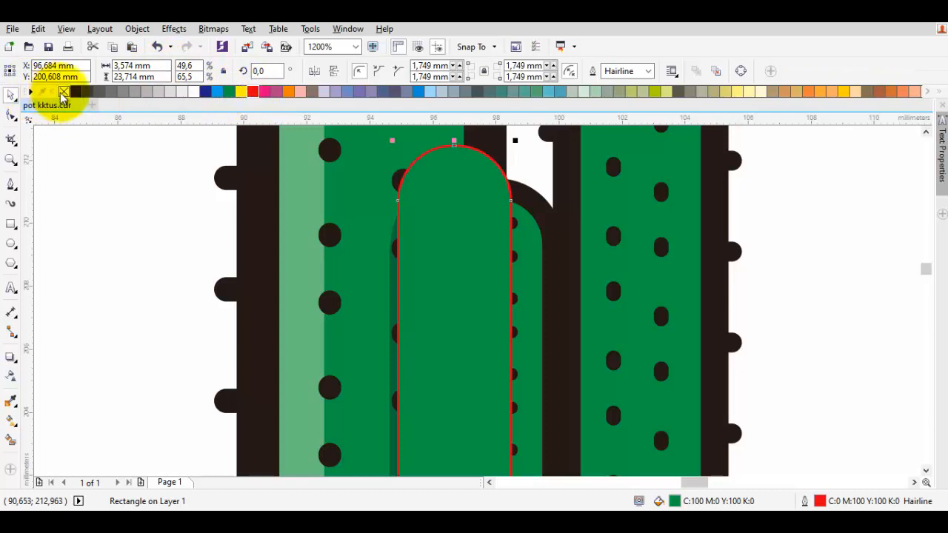
{"action": "scroll", "coordinate": [454, 205], "scroll_direction": "down", "scroll_amount": 1}
Step: Shift the red outlined copy further left to X 96.213 mm and stretch it to a height of 29.252 mm
{"action": "left_click_drag", "start_coordinate": [454, 201], "coordinate": [453, 211]}
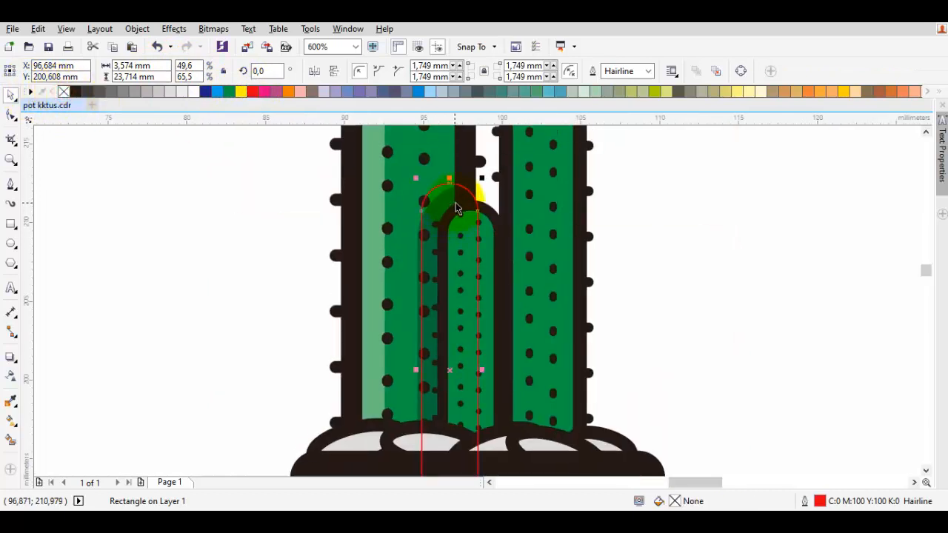
{"action": "scroll", "coordinate": [456, 208], "scroll_direction": "up", "scroll_amount": 1}
{"action": "left_click_drag", "start_coordinate": [477, 178], "coordinate": [463, 180]}
{"action": "scroll", "coordinate": [463, 181], "scroll_direction": "down", "scroll_amount": 1}
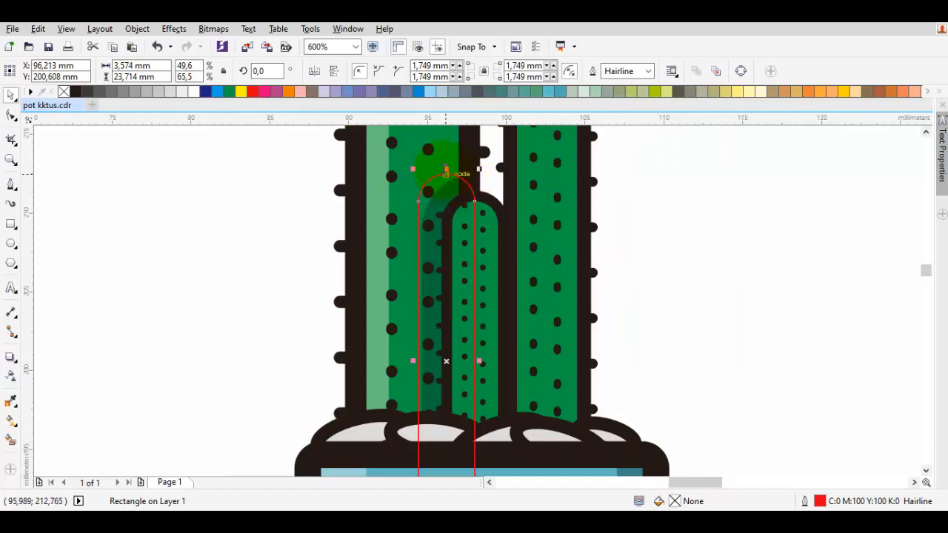
{"action": "left_click_drag", "start_coordinate": [444, 139], "coordinate": [445, 135]}
{"action": "scroll", "coordinate": [477, 261], "scroll_direction": "up", "scroll_amount": 1}
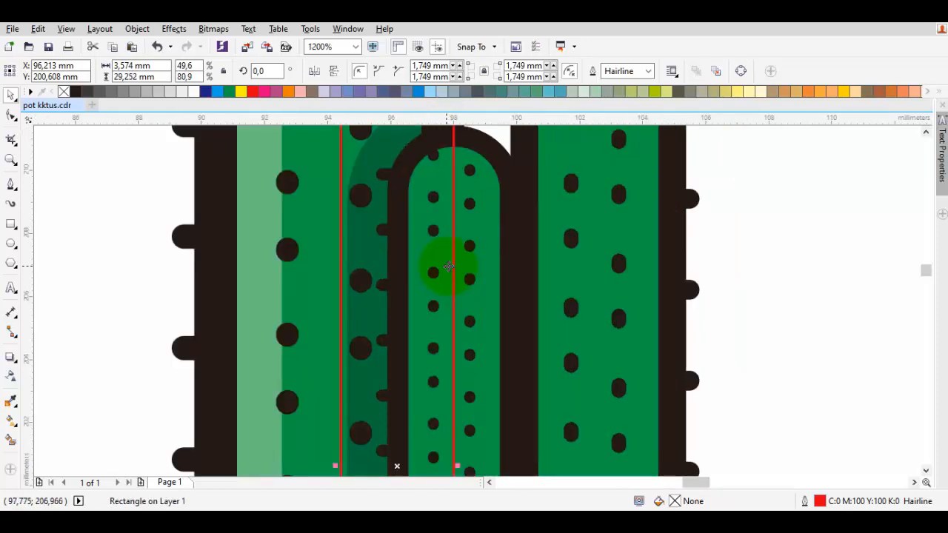
{"action": "scroll", "coordinate": [449, 266], "scroll_direction": "down", "scroll_amount": 1}
Step: Raise the outlined copy until its lower end meets the stones, and make its bottom corners less rounded
{"action": "left_click_drag", "start_coordinate": [452, 264], "coordinate": [447, 187]}
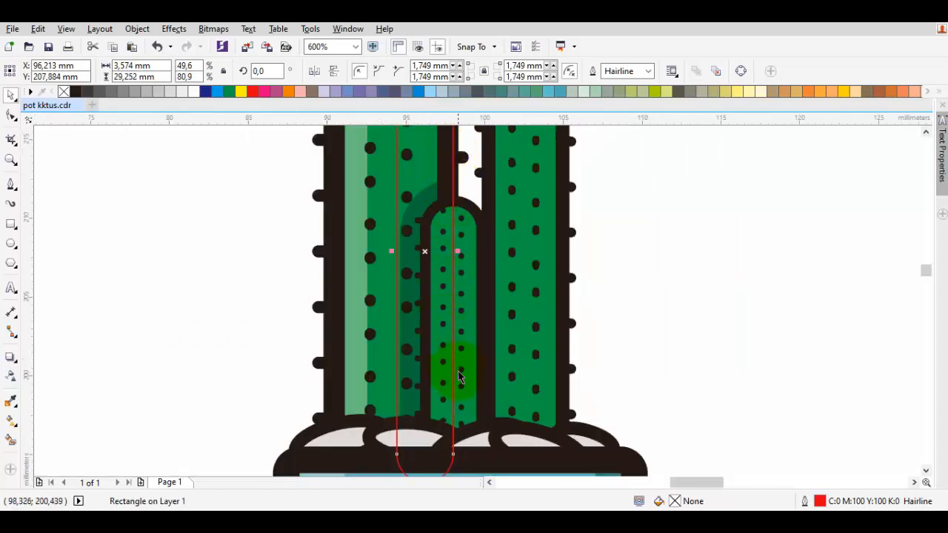
{"action": "scroll", "coordinate": [457, 414], "scroll_direction": "up", "scroll_amount": 1}
{"action": "left_click_drag", "start_coordinate": [446, 354], "coordinate": [457, 290]}
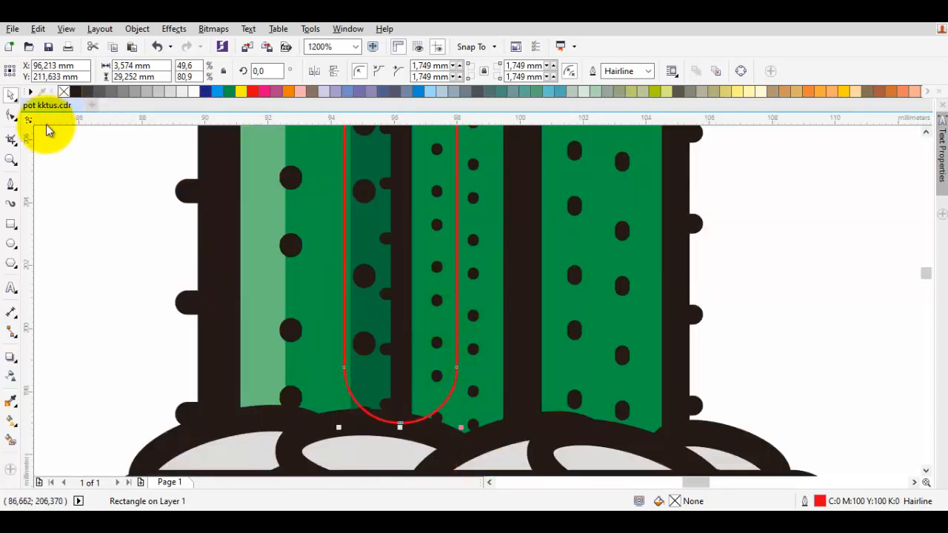
{"action": "left_click", "coordinate": [11, 114]}
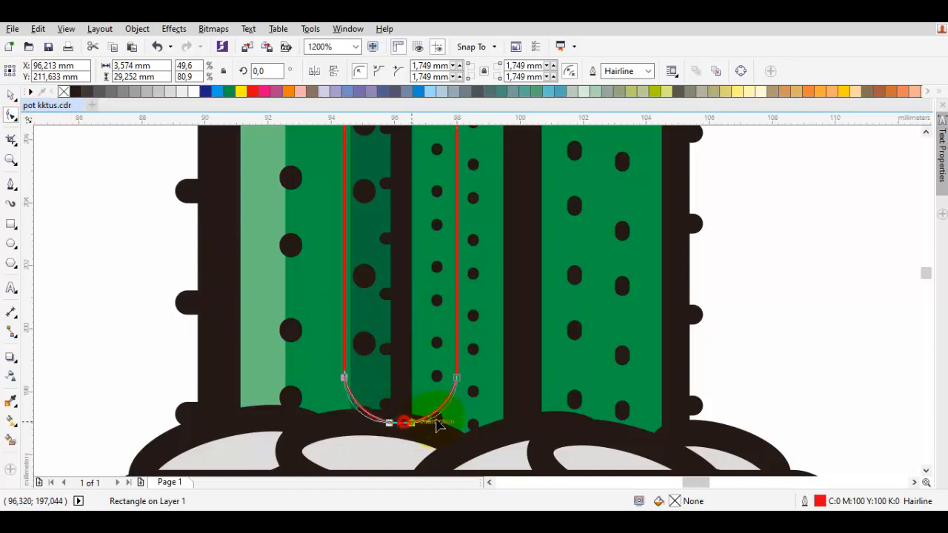
{"action": "left_click_drag", "start_coordinate": [438, 424], "coordinate": [448, 390]}
Step: Intersect the small cactus's body with the outlined copy over its left side, and delete the copy
{"action": "left_click", "coordinate": [456, 204], "text": "shift"}
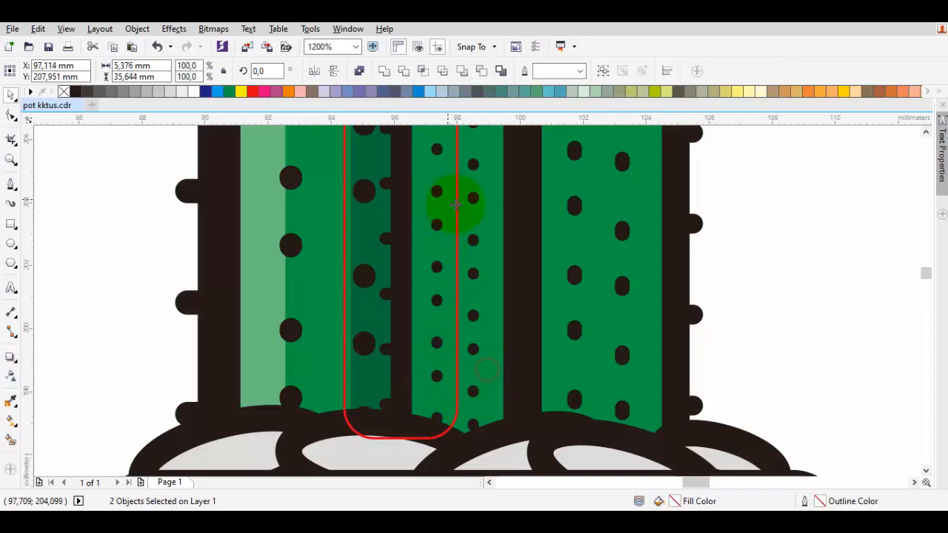
{"action": "left_click", "coordinate": [422, 71]}
{"action": "key", "text": "Escape"}
{"action": "left_click", "coordinate": [372, 220]}
{"action": "key", "text": "Delete"}
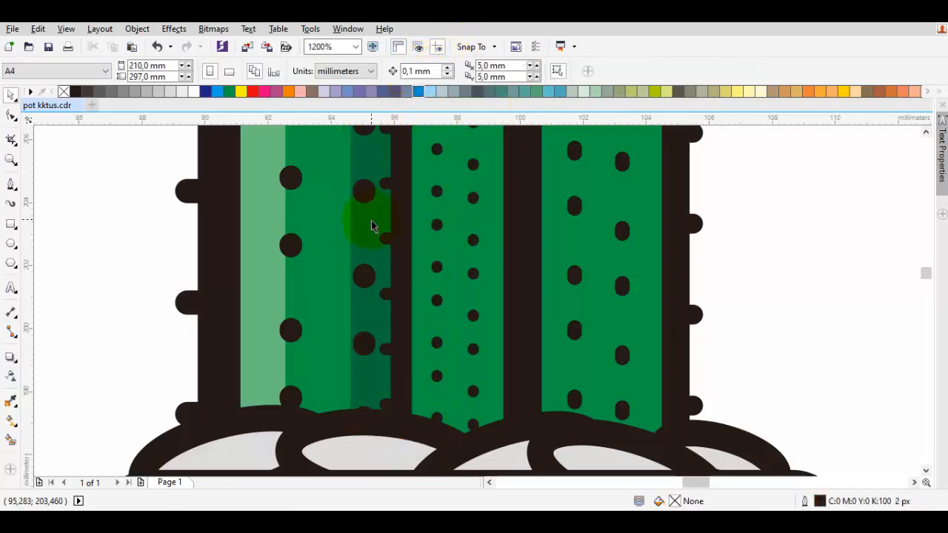
Step: Fill the small cactus's left strip with the light green sampled from the tall cactus's highlight
{"action": "left_click", "coordinate": [303, 235]}
{"action": "left_click", "coordinate": [427, 235]}
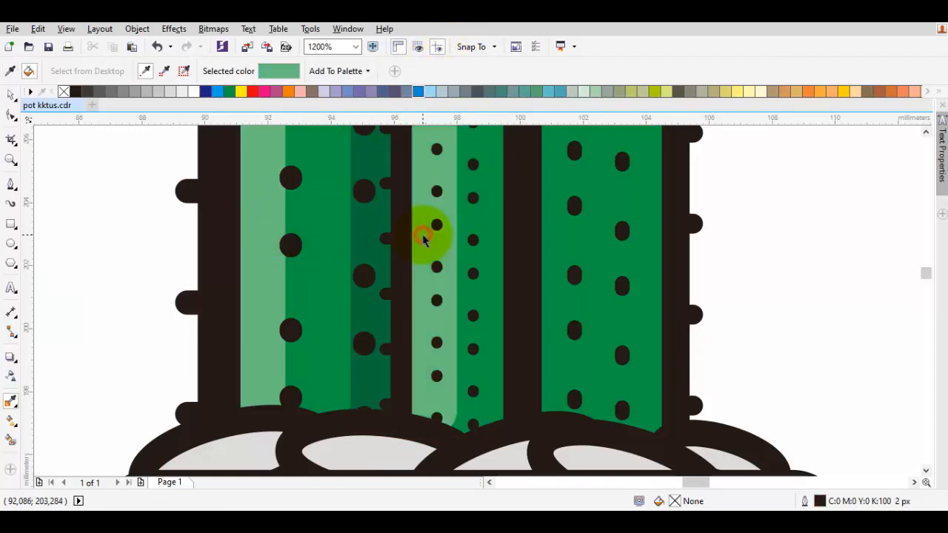
{"action": "key", "text": "space"}
Step: Copy the small cactus's body down and right to X 100.6, Y 195.485 mm, with a red hairline outline and no fill
{"action": "scroll", "coordinate": [434, 244], "scroll_direction": "down", "scroll_amount": 2}
{"action": "scroll", "coordinate": [435, 244], "scroll_direction": "down", "scroll_amount": 3}
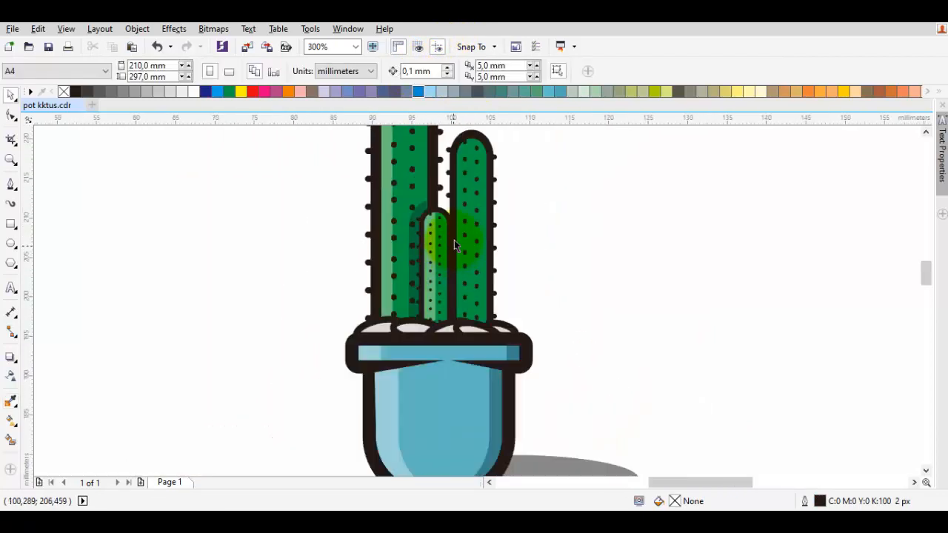
{"action": "scroll", "coordinate": [448, 238], "scroll_direction": "up", "scroll_amount": 2}
{"action": "left_click", "coordinate": [441, 189]}
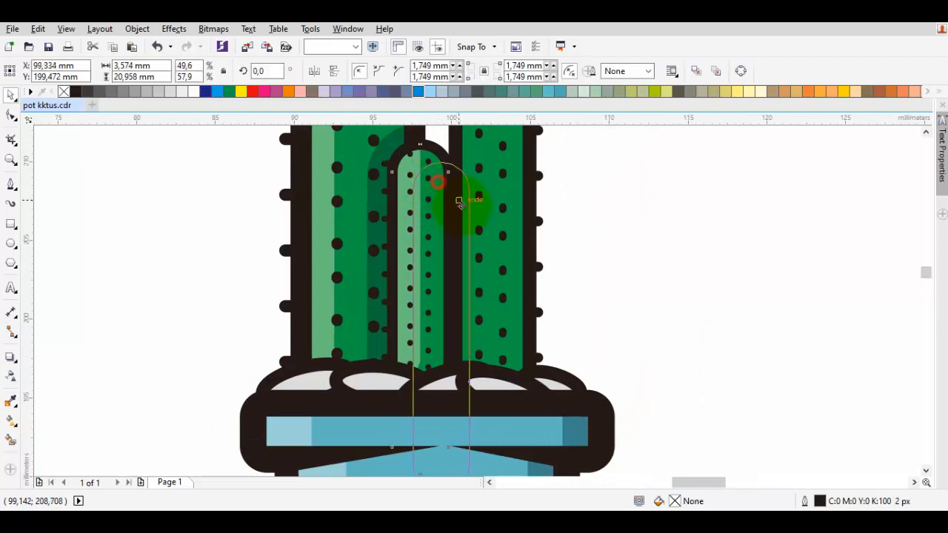
{"action": "left_click_drag", "start_coordinate": [482, 266], "coordinate": [481, 267]}
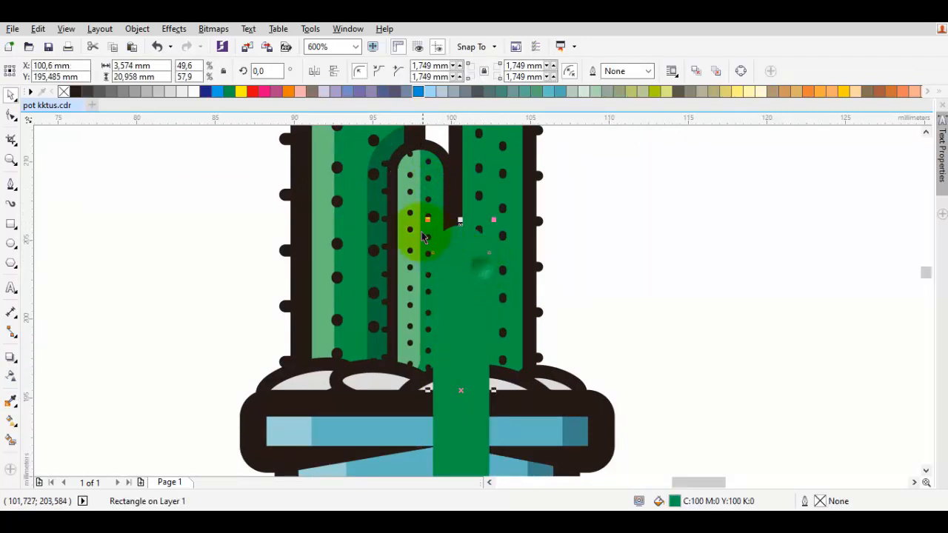
{"action": "scroll", "coordinate": [422, 226], "scroll_direction": "up", "scroll_amount": 2}
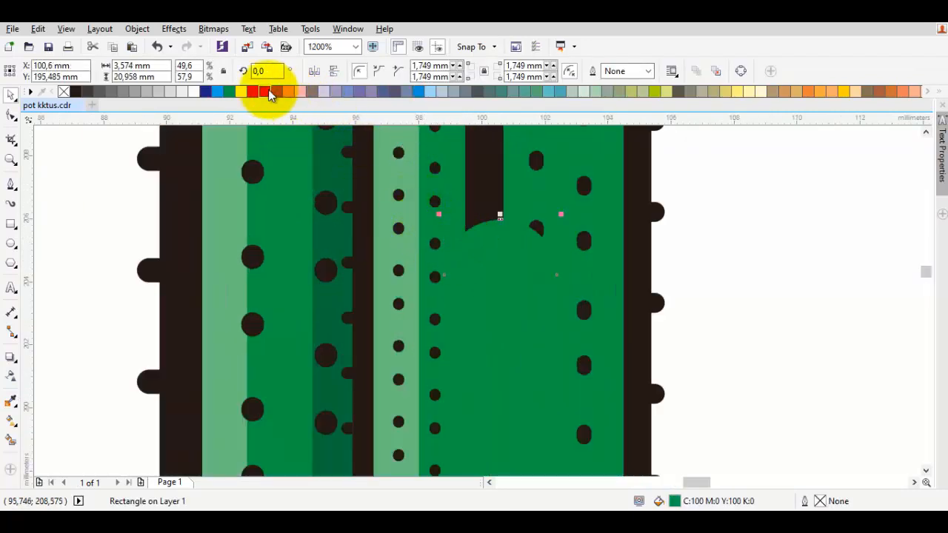
{"action": "right_click", "coordinate": [257, 94]}
{"action": "left_click", "coordinate": [64, 91]}
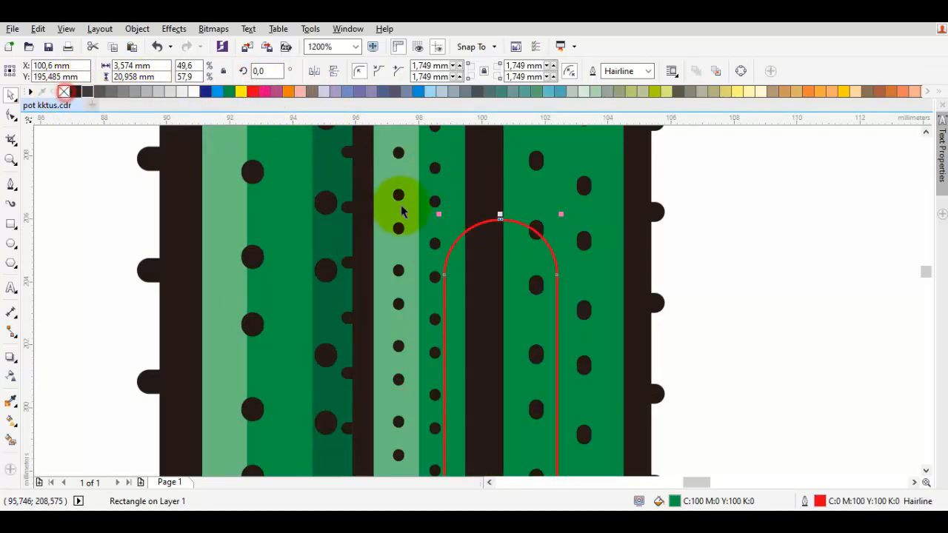
Step: Intersect the small cactus's body with the offset copy over its right edge, and delete the copy
{"action": "left_click", "coordinate": [457, 224], "text": "shift"}
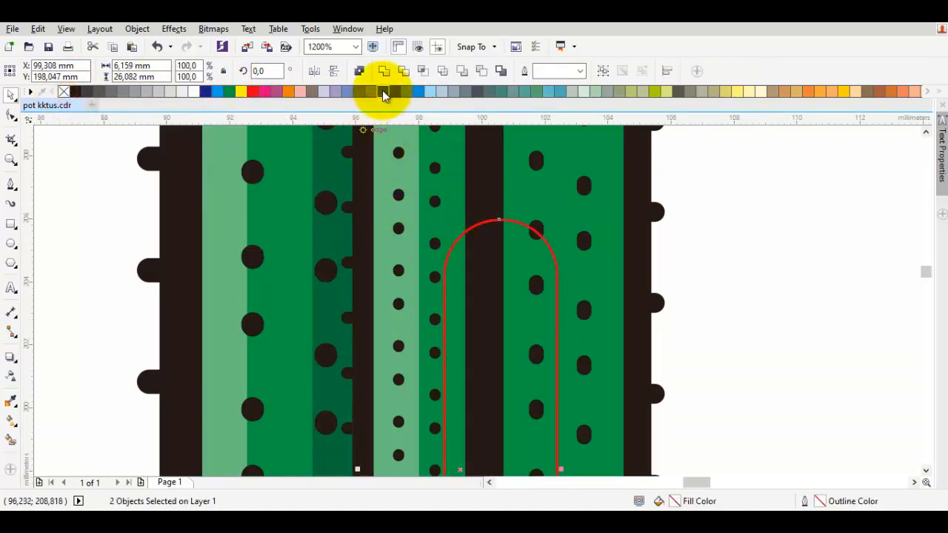
{"action": "left_click", "coordinate": [426, 73]}
{"action": "left_click", "coordinate": [514, 231]}
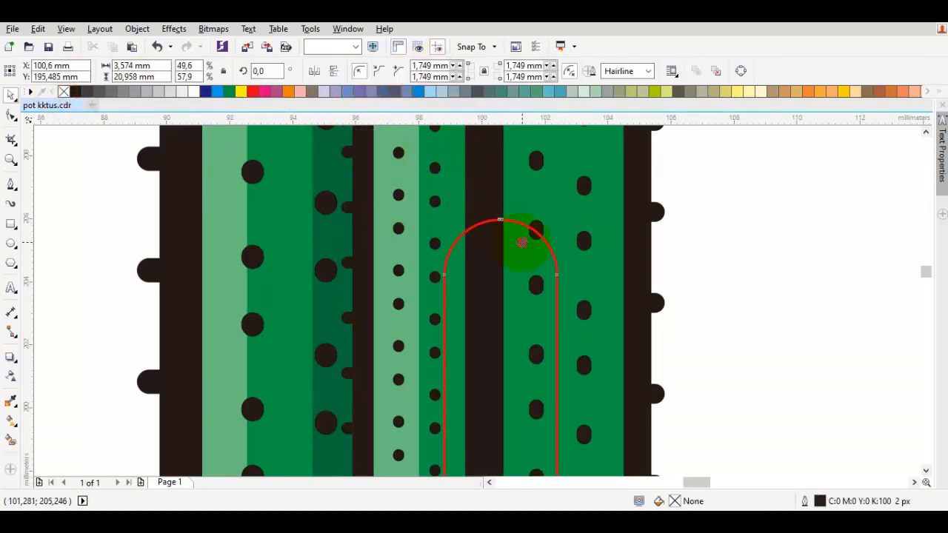
{"action": "key", "text": "Delete"}
Step: Fill the small cactus's right overlap strip with the dark green sampled from the tall cactus's shadow
{"action": "key", "text": "i"}
{"action": "left_click", "coordinate": [339, 246]}
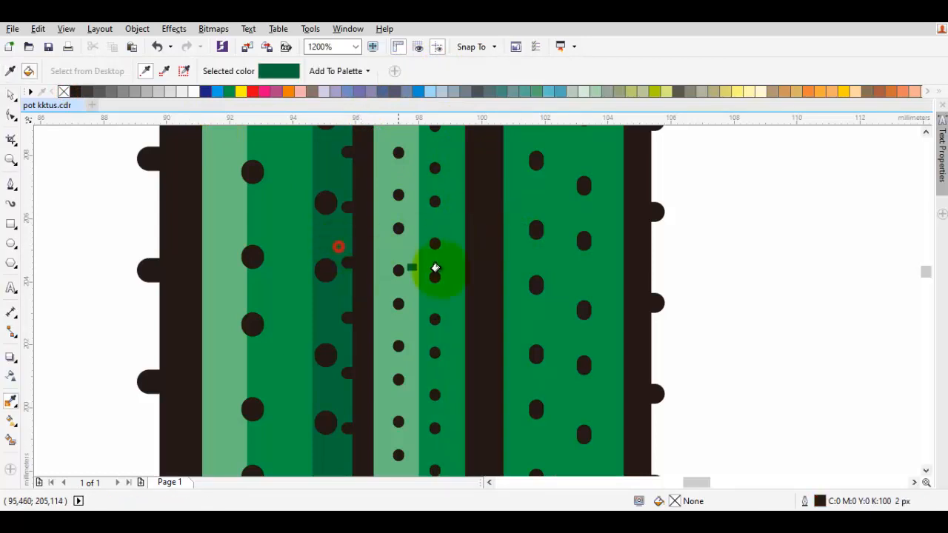
{"action": "left_click", "coordinate": [455, 274]}
{"action": "key", "text": "space"}
{"action": "scroll", "coordinate": [460, 275], "scroll_direction": "down", "scroll_amount": 1}
{"action": "left_click", "coordinate": [619, 267]}
{"action": "scroll", "coordinate": [596, 259], "scroll_direction": "down", "scroll_amount": 1}
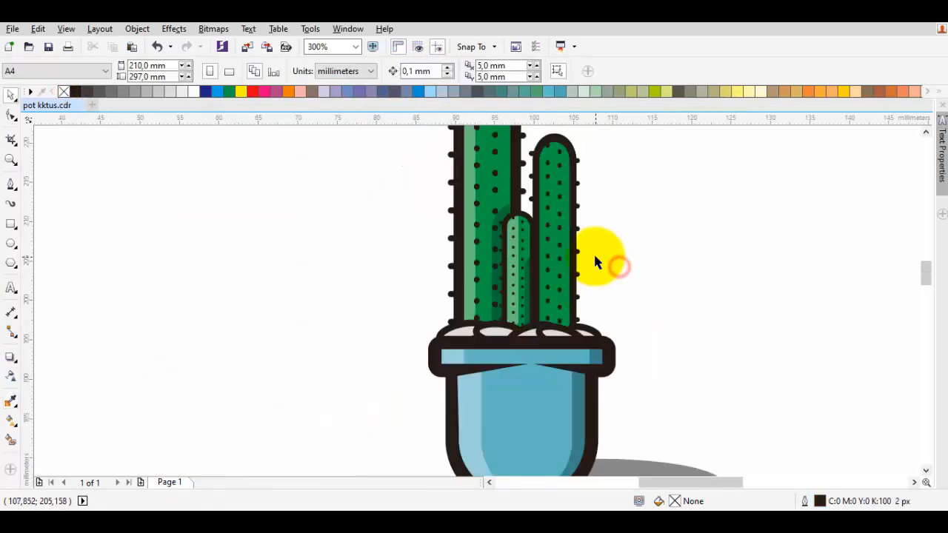
Step: Ungroup the medium-height cactus on the right of the pot
{"action": "mouse_move", "coordinate": [590, 256]}
{"action": "left_mouse_down"}
{"action": "mouse_move", "coordinate": [529, 297]}
{"action": "mouse_move", "coordinate": [482, 272]}
{"action": "left_mouse_up"}
{"action": "left_click", "coordinate": [492, 268]}
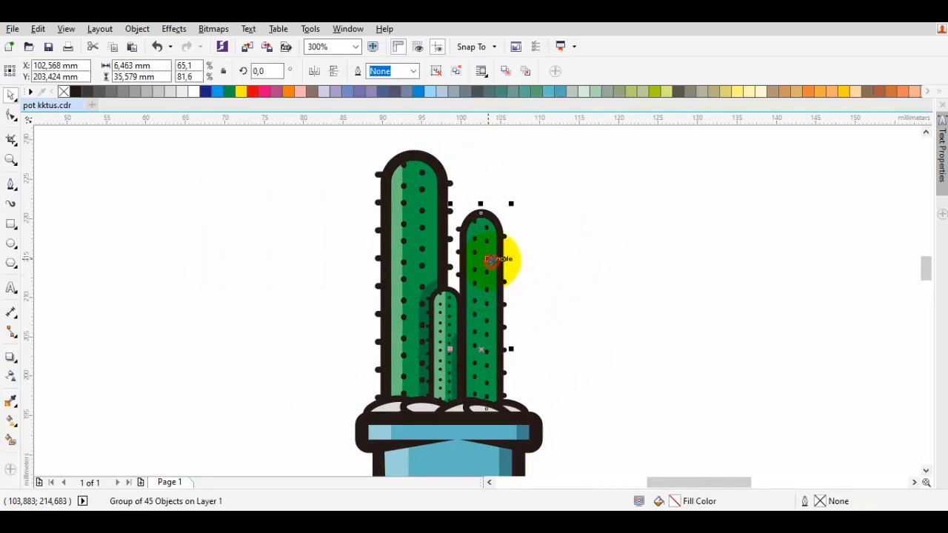
{"action": "right_click", "coordinate": [495, 256]}
{"action": "left_click", "coordinate": [520, 223]}
{"action": "key", "text": "Escape"}
{"action": "scroll", "coordinate": [491, 238], "scroll_direction": "up", "scroll_amount": 1}
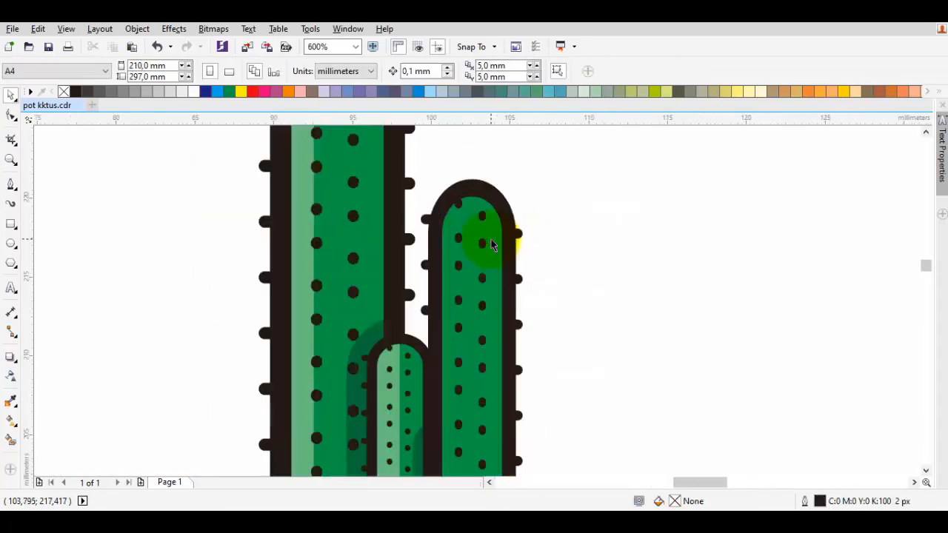
Step: Copy the medium cactus's body to its right side and give the copy a red hairline outline with no fill
{"action": "left_click_drag", "start_coordinate": [490, 228], "coordinate": [568, 220]}
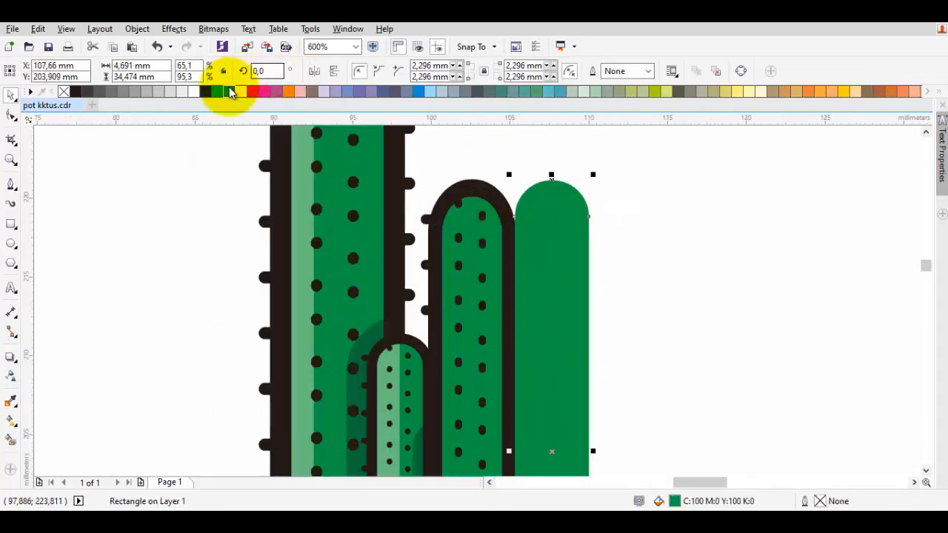
{"action": "right_click", "coordinate": [252, 91]}
{"action": "left_click", "coordinate": [64, 91]}
{"action": "scroll", "coordinate": [448, 203], "scroll_direction": "down", "scroll_amount": 1}
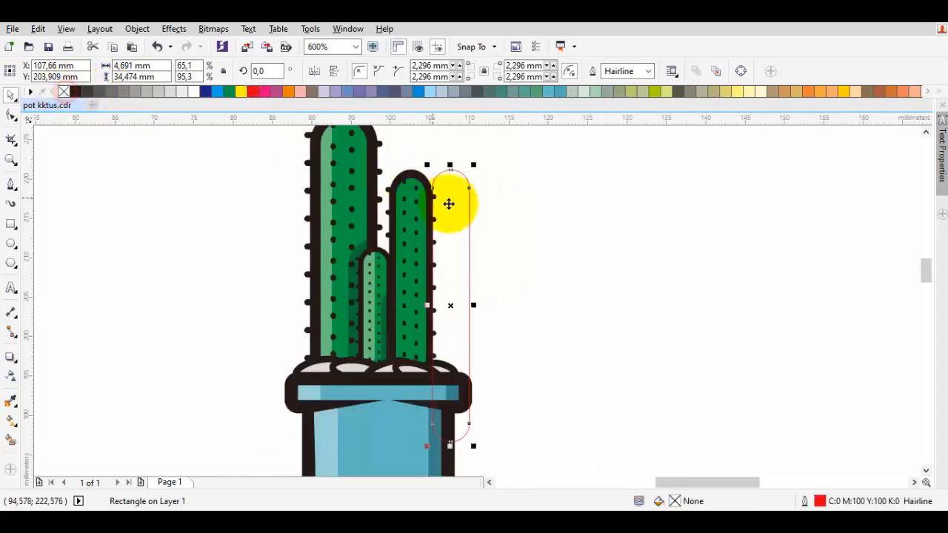
Step: Move the outlined copy over the medium cactus's left side at X 100.429, Y 211.317 mm and intersect it with the body
{"action": "left_click_drag", "start_coordinate": [434, 203], "coordinate": [401, 147]}
{"action": "scroll", "coordinate": [421, 185], "scroll_direction": "up", "scroll_amount": 1}
{"action": "left_click", "coordinate": [422, 184], "text": "shift"}
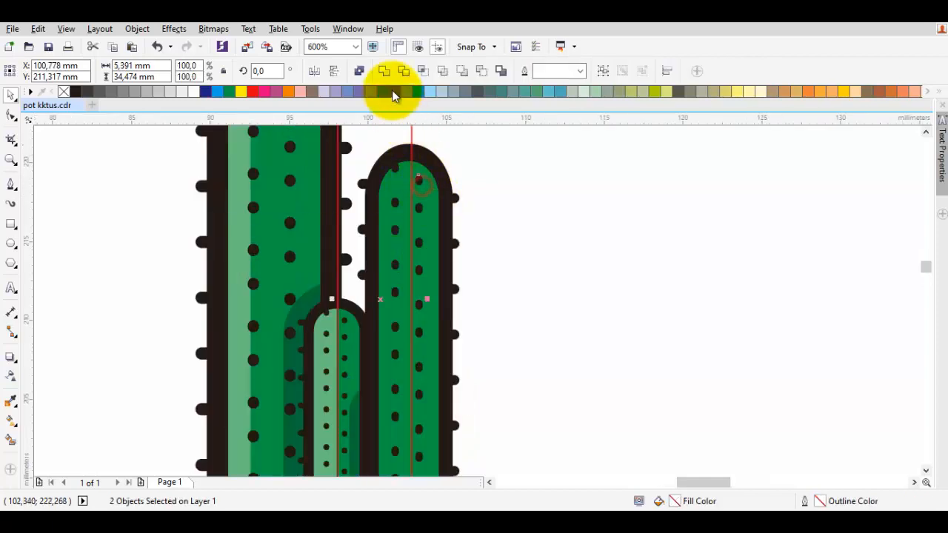
{"action": "left_click", "coordinate": [478, 162]}
{"action": "left_click", "coordinate": [393, 130]}
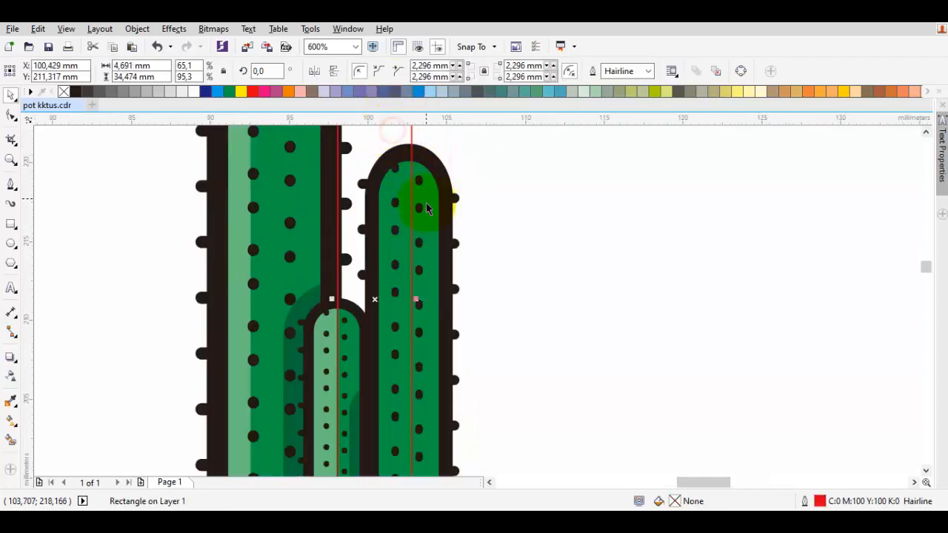
{"action": "left_click", "coordinate": [425, 219], "text": "shift"}
{"action": "left_click", "coordinate": [423, 72]}
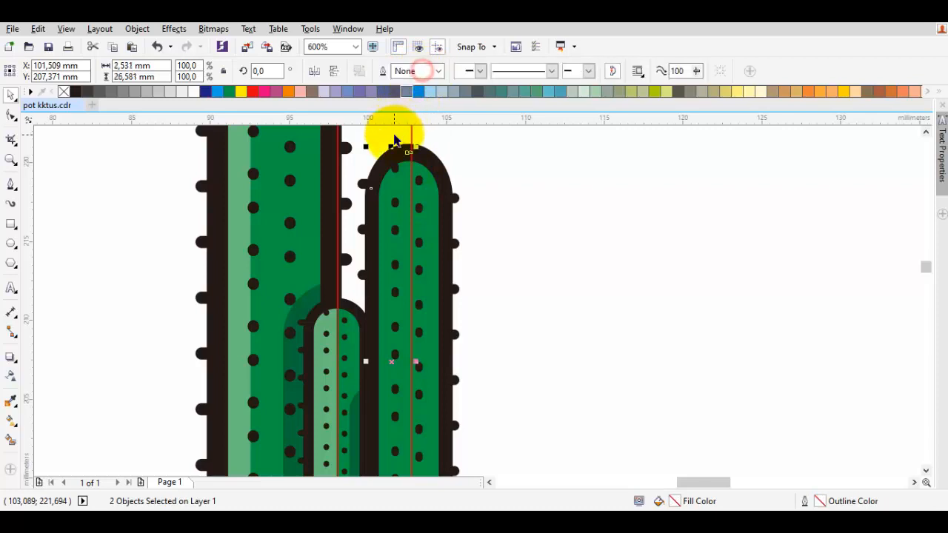
Step: Delete the outlined copy and fill the medium cactus's left overlap strip with the light green sampled from the tall cactus's highlight
{"action": "left_click", "coordinate": [393, 134]}
{"action": "key", "text": "Delete"}
{"action": "key", "text": "i"}
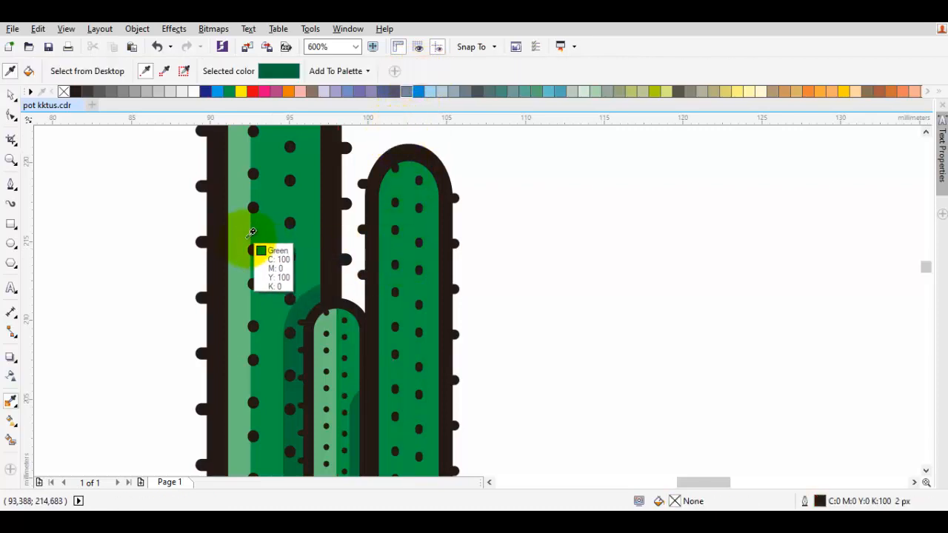
{"action": "left_click", "coordinate": [240, 235]}
{"action": "left_click", "coordinate": [384, 242]}
{"action": "scroll", "coordinate": [389, 248], "scroll_direction": "down", "scroll_amount": 4}
{"action": "key", "text": "space"}
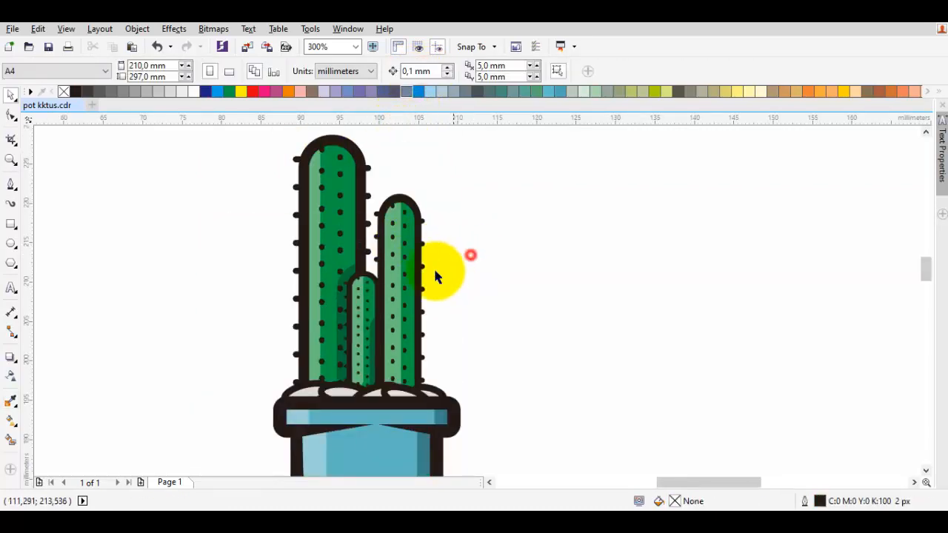
Step: Copy the medium cactus's body to X 106.47, Y 200.734 mm with a C:20 M:80 Y:0 K:20 hairline outline and no fill
{"action": "scroll", "coordinate": [440, 268], "scroll_direction": "up", "scroll_amount": 4}
{"action": "left_click_drag", "start_coordinate": [393, 254], "coordinate": [453, 287]}
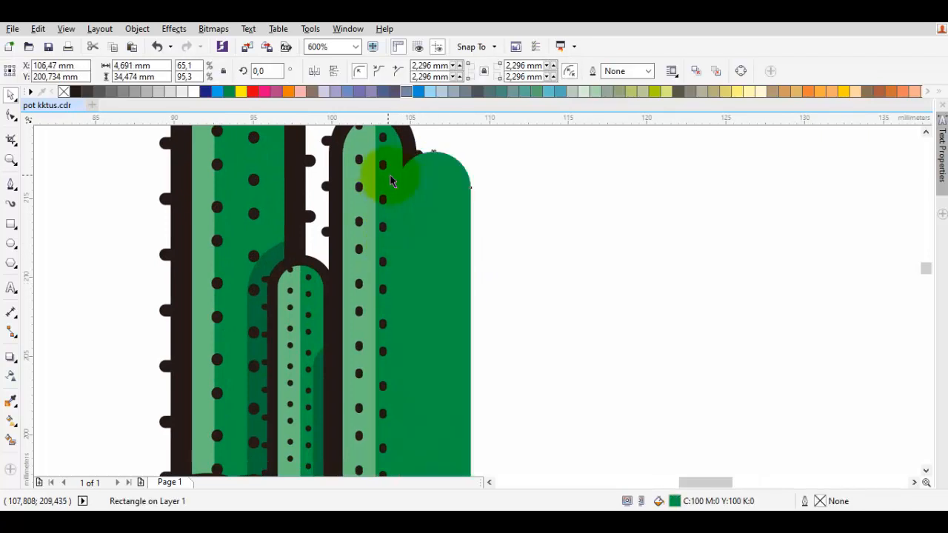
{"action": "right_click", "coordinate": [272, 91]}
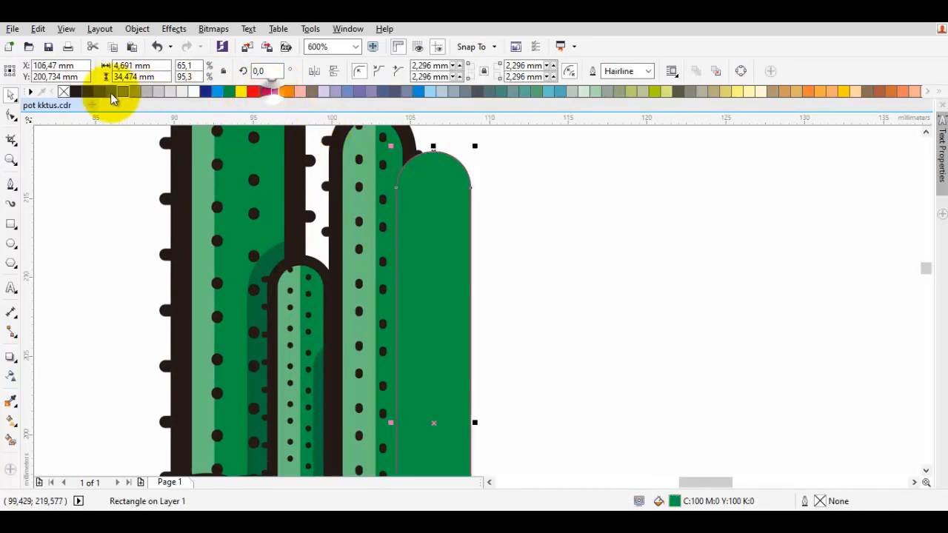
{"action": "left_click", "coordinate": [64, 92]}
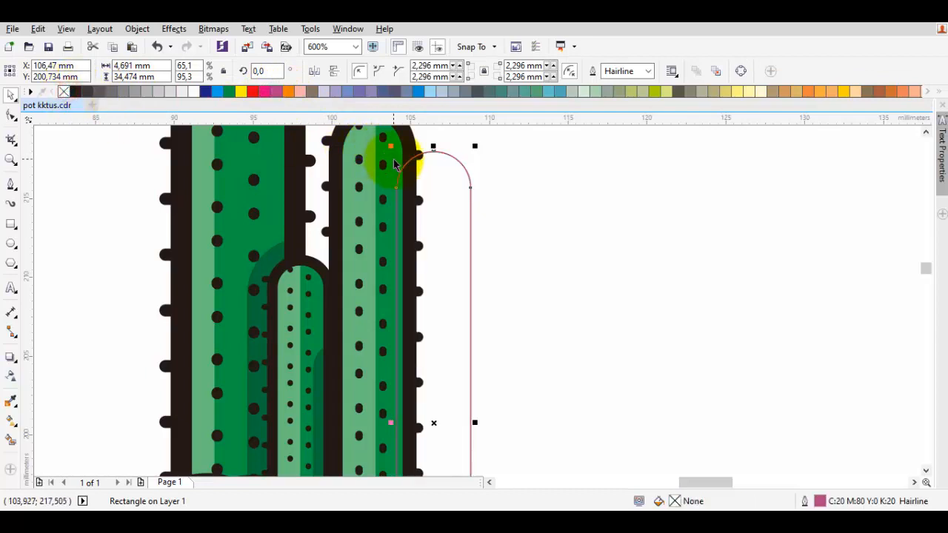
Step: Intersect the outlined copy with the medium cactus's body and delete the outlined copy
{"action": "left_click", "coordinate": [395, 165], "text": "shift"}
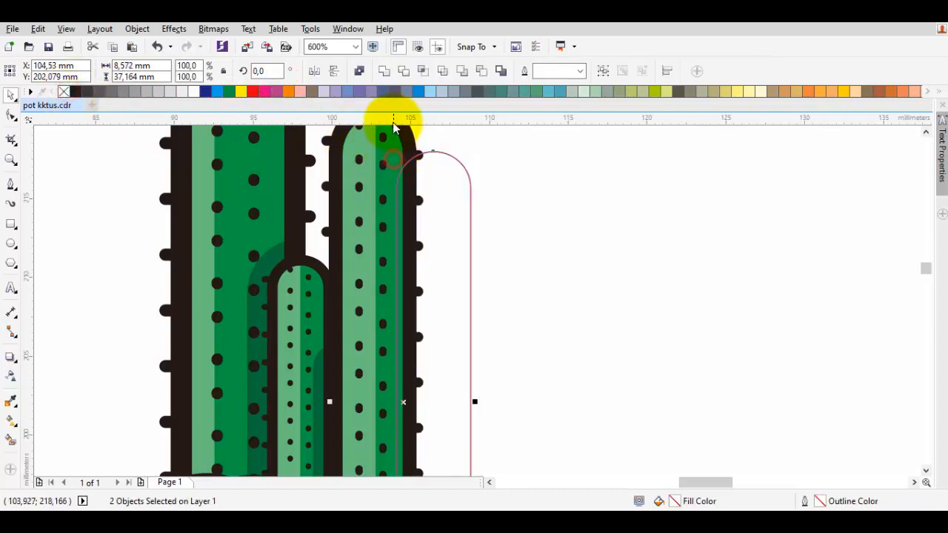
{"action": "left_click", "coordinate": [422, 72]}
{"action": "left_click", "coordinate": [457, 205]}
{"action": "key", "text": "Delete"}
Step: Fill the medium cactus's right overlap strip with the dark green sampled from the small cactus's shadow strip
{"action": "scroll", "coordinate": [364, 314], "scroll_direction": "up", "scroll_amount": 1}
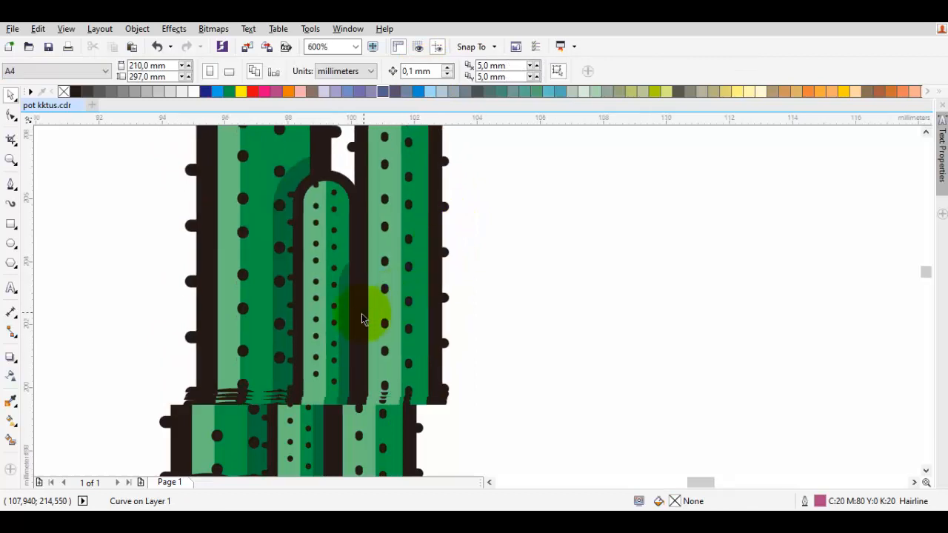
{"action": "scroll", "coordinate": [361, 318], "scroll_direction": "up", "scroll_amount": 1}
{"action": "key", "text": "i"}
{"action": "left_click", "coordinate": [325, 302]}
{"action": "left_click", "coordinate": [485, 282]}
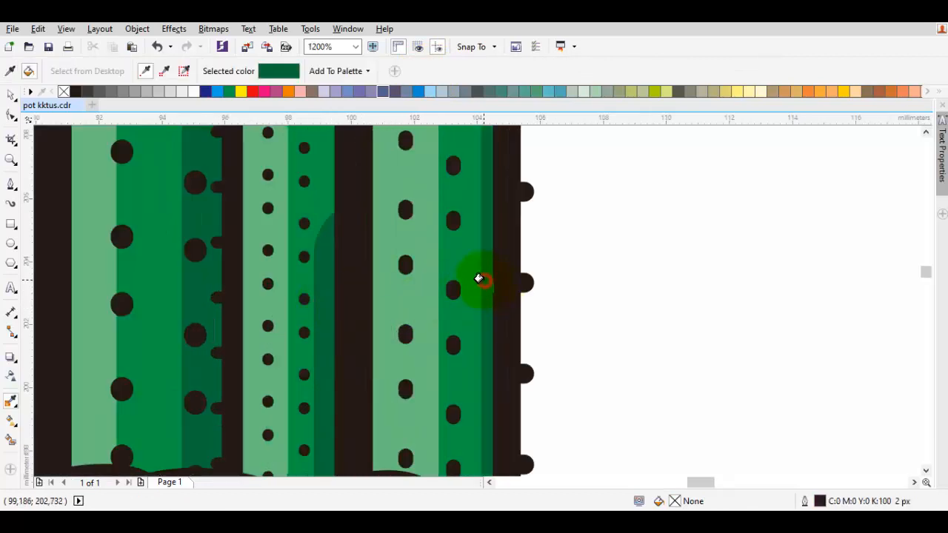
{"action": "key", "text": "space"}
Step: Group the cacti, pot, stones and ground shadow into one object
{"action": "scroll", "coordinate": [486, 281], "scroll_direction": "down", "scroll_amount": 3}
{"action": "left_click", "coordinate": [524, 279]}
{"action": "left_click_drag", "start_coordinate": [518, 237], "coordinate": [509, 269]}
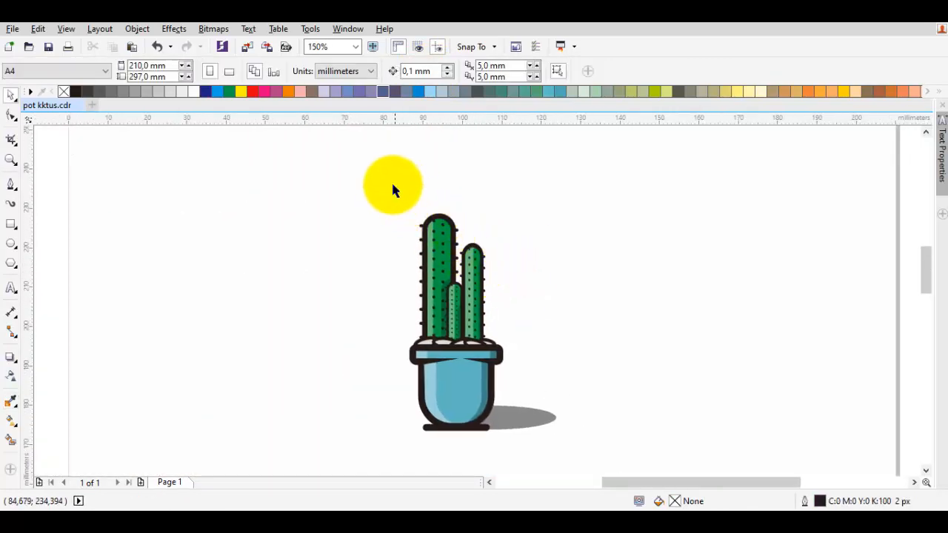
{"action": "left_click_drag", "start_coordinate": [387, 181], "coordinate": [502, 387]}
{"action": "left_click_drag", "start_coordinate": [625, 463], "coordinate": [626, 464]}
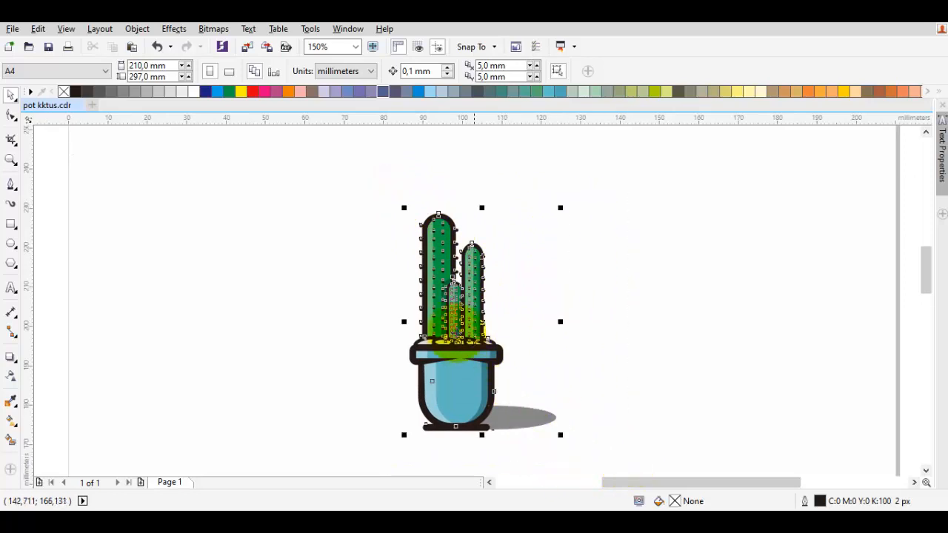
{"action": "right_click", "coordinate": [450, 305]}
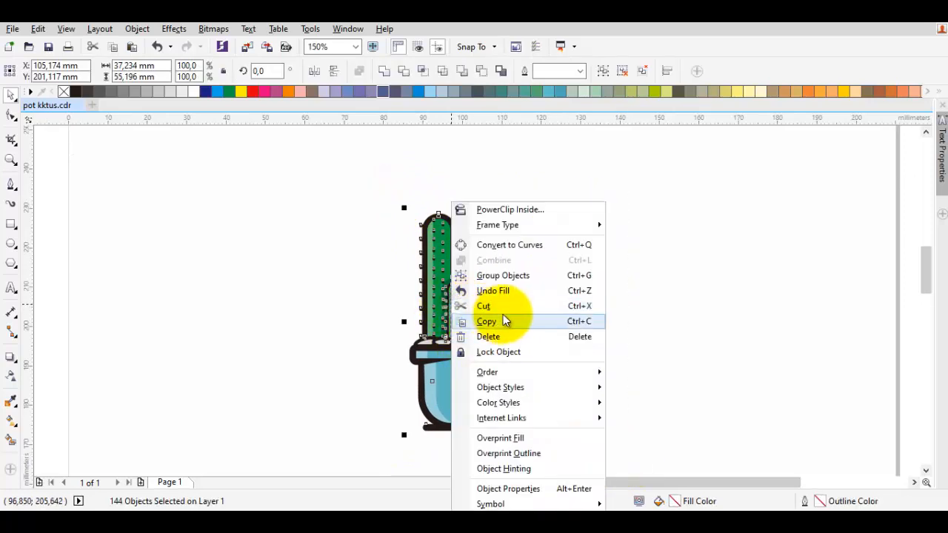
{"action": "left_click", "coordinate": [508, 276]}
{"action": "left_click", "coordinate": [599, 272]}
{"action": "scroll", "coordinate": [454, 287], "scroll_direction": "up", "scroll_amount": 1}
{"action": "scroll", "coordinate": [486, 286], "scroll_direction": "down", "scroll_amount": 1}
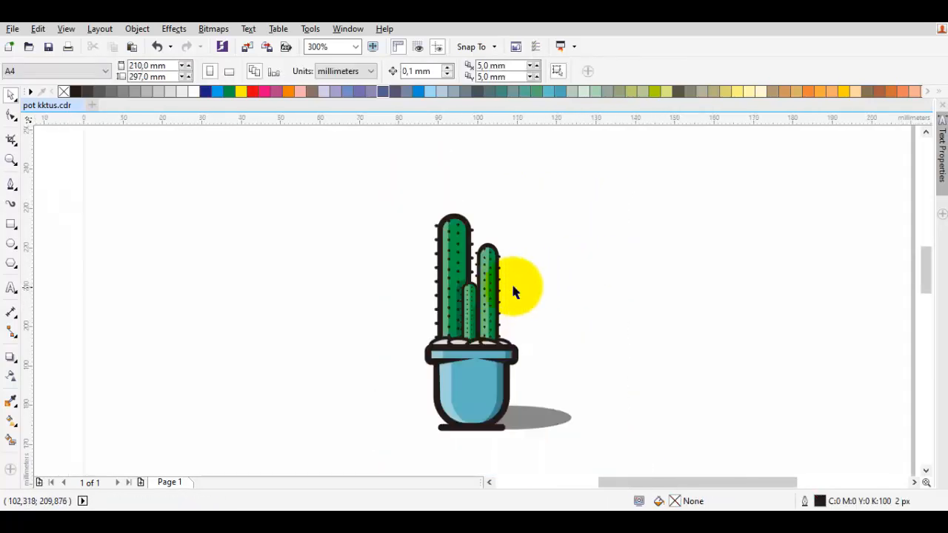
{"action": "left_click_drag", "start_coordinate": [524, 282], "coordinate": [392, 194]}
{"action": "scroll", "coordinate": [459, 343], "scroll_direction": "up", "scroll_amount": 1}
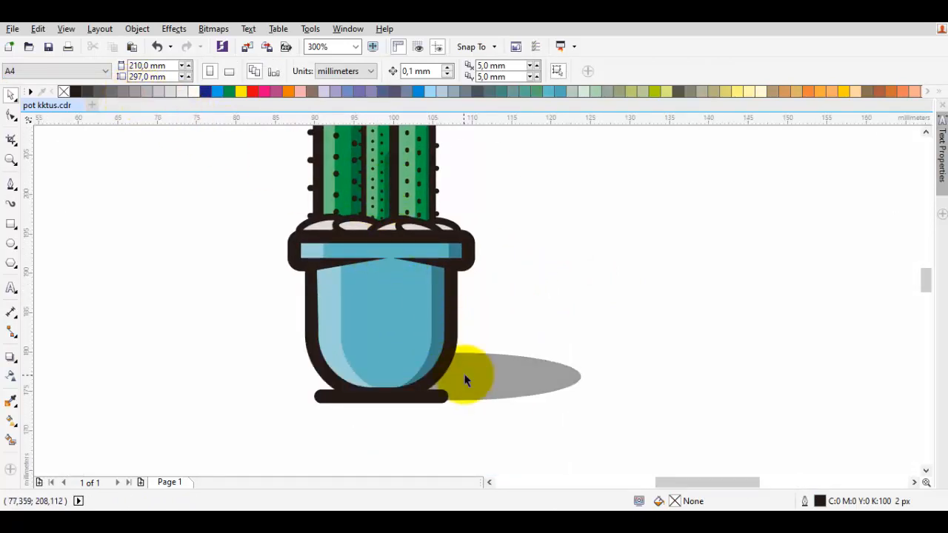
Step: Enlarge the grouped cactus illustration proportionally about its centre
{"action": "scroll", "coordinate": [552, 315], "scroll_direction": "down", "scroll_amount": 2}
{"action": "left_click_drag", "start_coordinate": [551, 311], "coordinate": [540, 326]}
{"action": "left_click", "coordinate": [485, 328]}
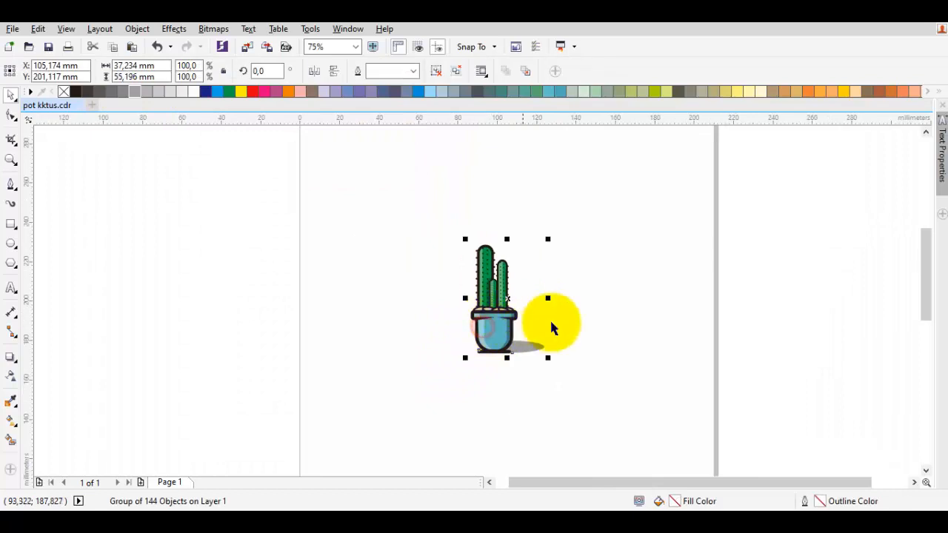
{"action": "left_click_drag", "start_coordinate": [548, 358], "coordinate": [676, 260]}
Step: Move the page-sized white rectangle to X 231.294, Y 200.006 mm and give it a green hairline outline
{"action": "scroll", "coordinate": [630, 351], "scroll_direction": "down", "scroll_amount": 1}
{"action": "left_click", "coordinate": [592, 313]}
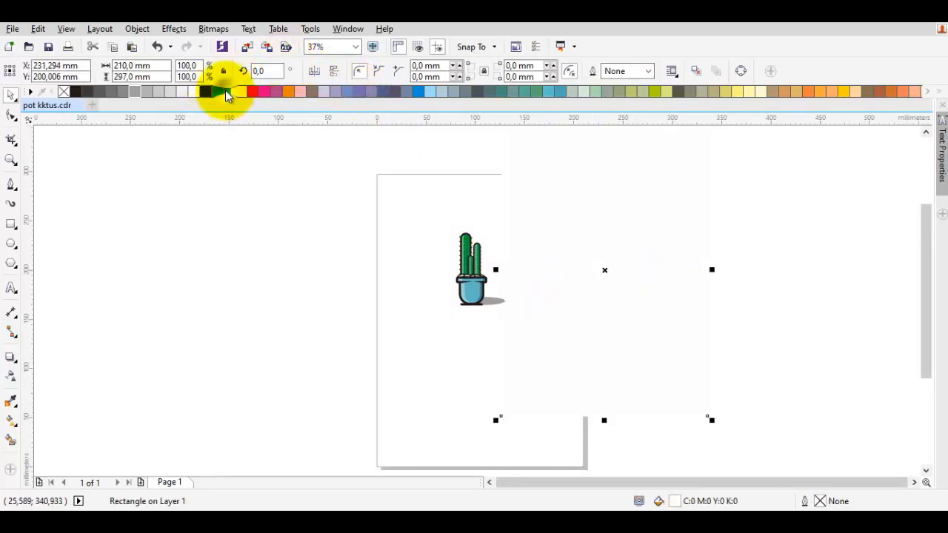
{"action": "right_click", "coordinate": [227, 92]}
Step: Rotate the white rectangle by 90 degrees into landscape orientation
{"action": "left_click", "coordinate": [268, 70]}
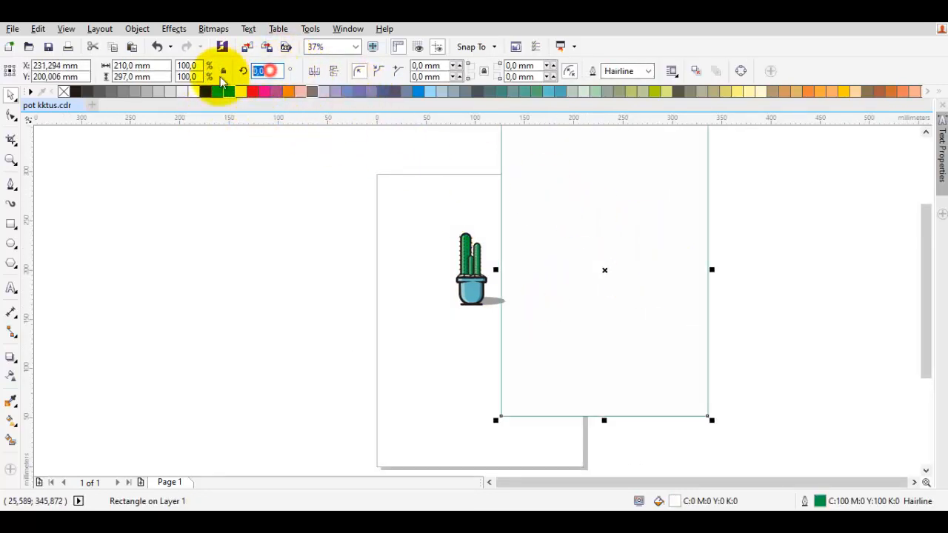
{"action": "type", "text": "90"}
{"action": "key", "text": "Return"}
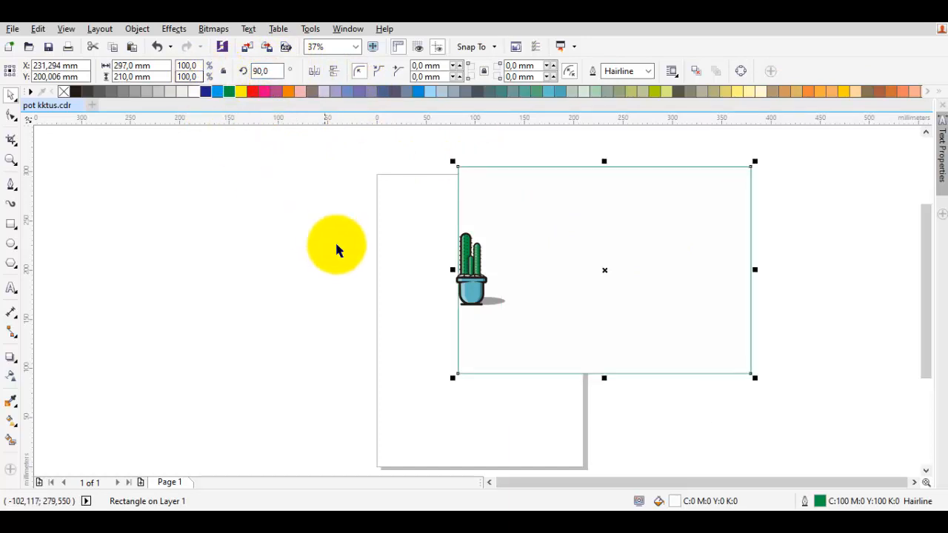
Step: Centre the cactus group on the landscape rectangle
{"action": "left_click_drag", "start_coordinate": [374, 213], "coordinate": [626, 348]}
{"action": "left_click", "coordinate": [642, 318], "text": "shift"}
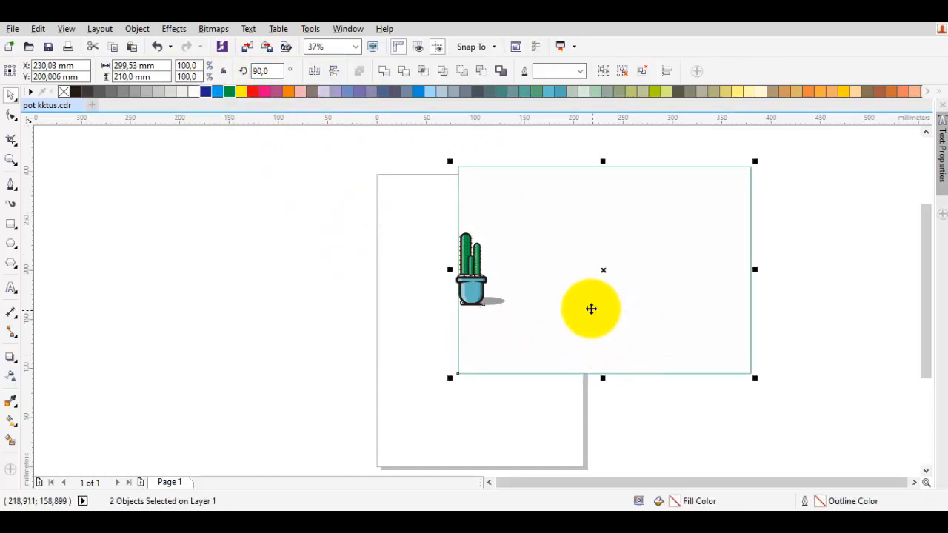
{"action": "key", "text": "c"}
{"action": "left_click", "coordinate": [835, 285]}
Step: Widen the rectangle symmetrically to 343.534 mm and enlarge the cactus group to 91.632 × 135.835 mm about its centre
{"action": "left_click", "coordinate": [718, 283]}
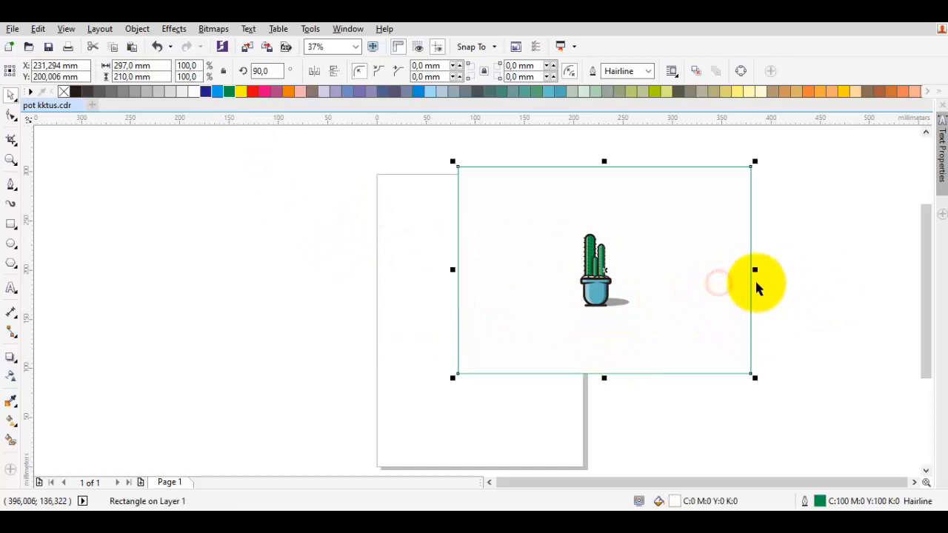
{"action": "left_click_drag", "start_coordinate": [756, 270], "coordinate": [780, 269]}
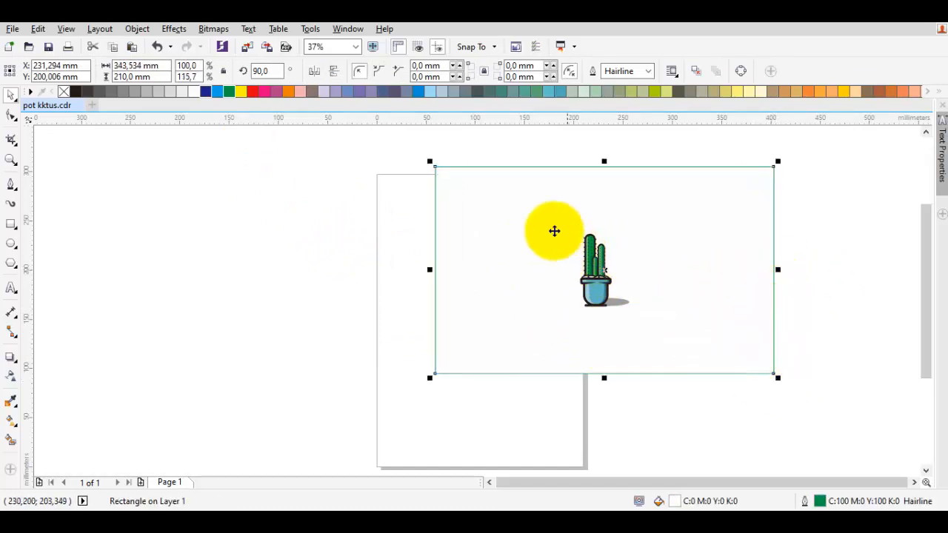
{"action": "left_click_drag", "start_coordinate": [517, 136], "coordinate": [620, 266]}
{"action": "left_click_drag", "start_coordinate": [634, 311], "coordinate": [684, 342]}
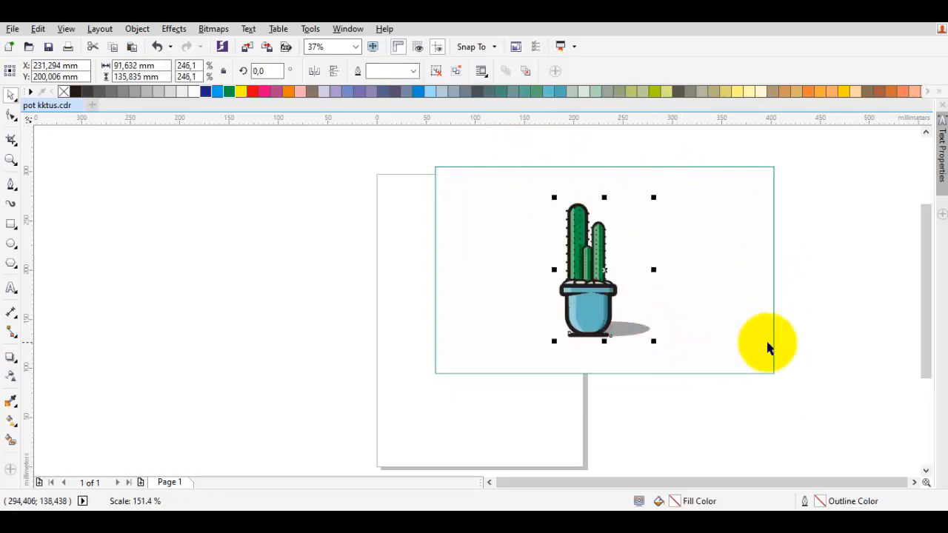
{"action": "left_click", "coordinate": [819, 334]}
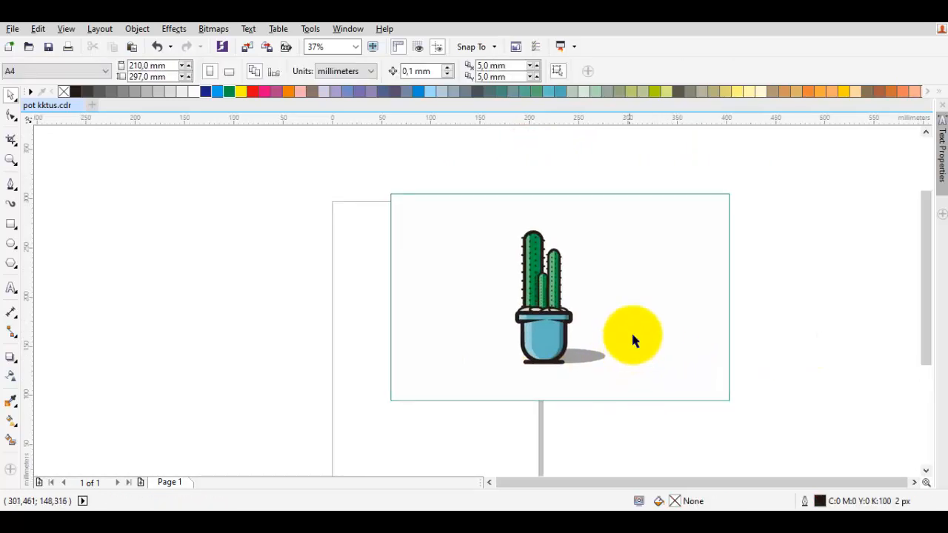
Step: Fill the background rectangle with light yellow C:0 M:0 Y:60 K:0 and remove its outline
{"action": "left_click", "coordinate": [634, 313]}
{"action": "left_click", "coordinate": [728, 247]}
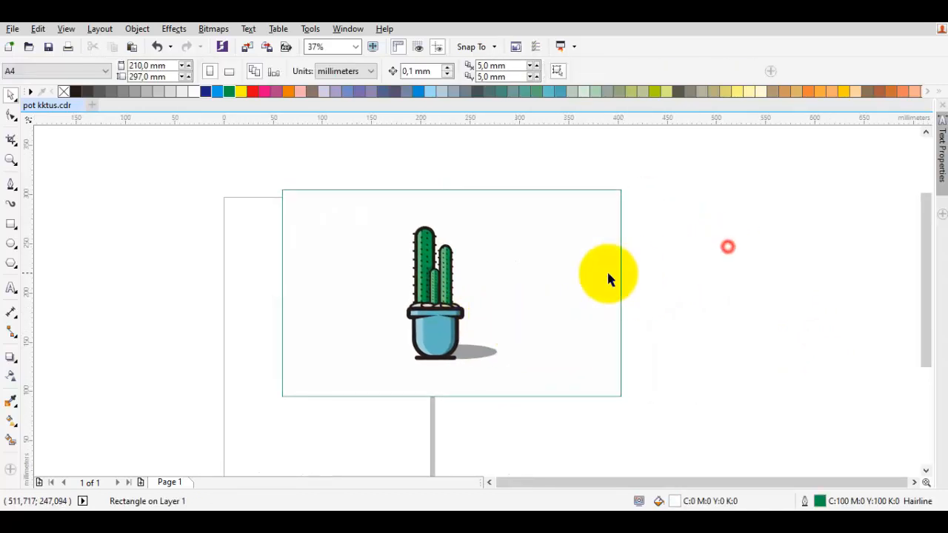
{"action": "left_click", "coordinate": [607, 273]}
{"action": "left_click", "coordinate": [738, 93]}
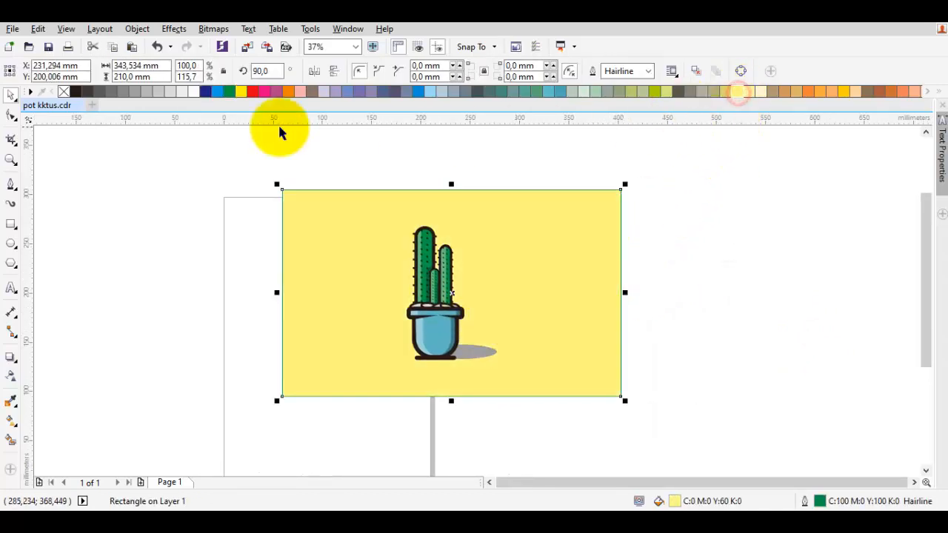
{"action": "right_click", "coordinate": [63, 91]}
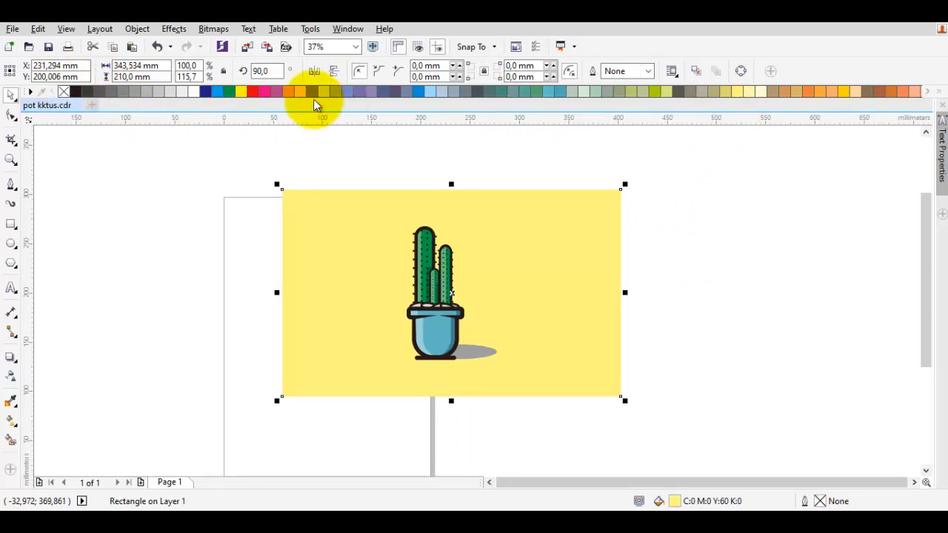
Step: Try lavender C:20 M:20 Y:0 K:0 and Light BlueGreen C:20 M:0 Y:0 K:20 as the background rectangle's fill
{"action": "left_click", "coordinate": [323, 91]}
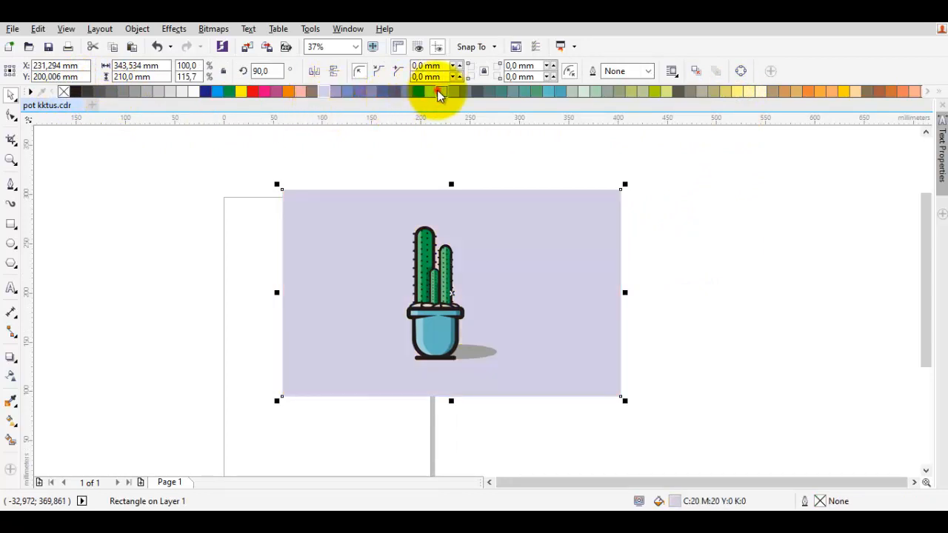
{"action": "left_click", "coordinate": [440, 91]}
{"action": "left_click", "coordinate": [731, 234]}
Step: Fill the background rectangle with the pale blue tint C:18 M:5 Y:7 K:0
{"action": "left_click", "coordinate": [561, 254]}
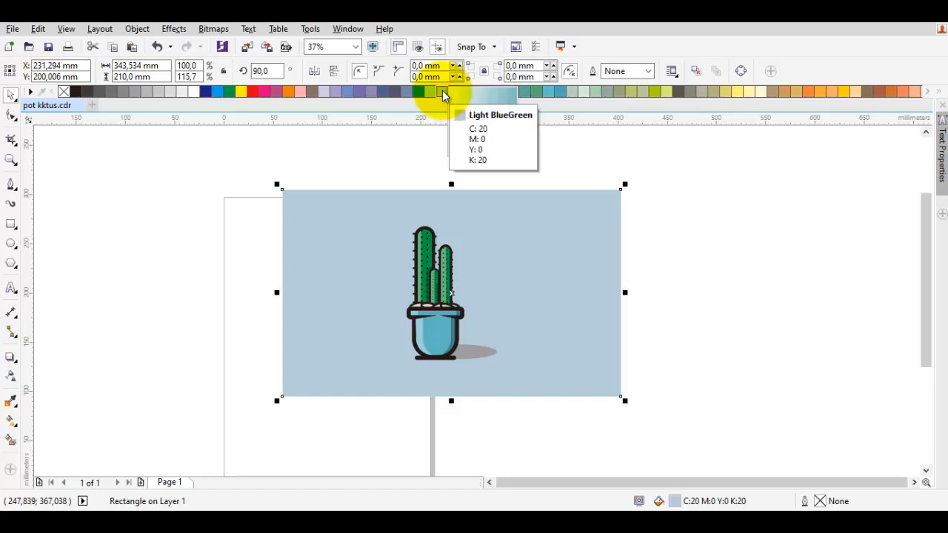
{"action": "left_click_drag", "start_coordinate": [442, 91], "coordinate": [466, 121]}
{"action": "left_click", "coordinate": [656, 209]}
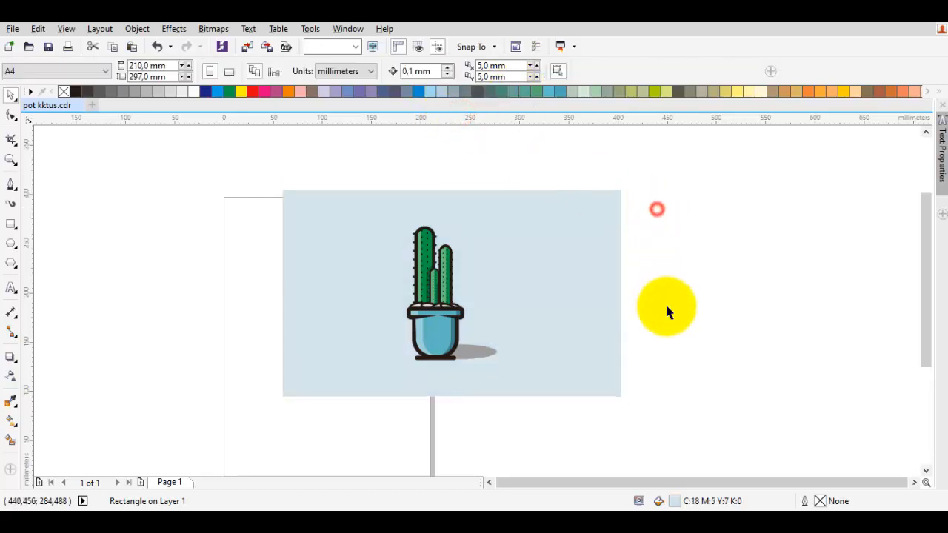